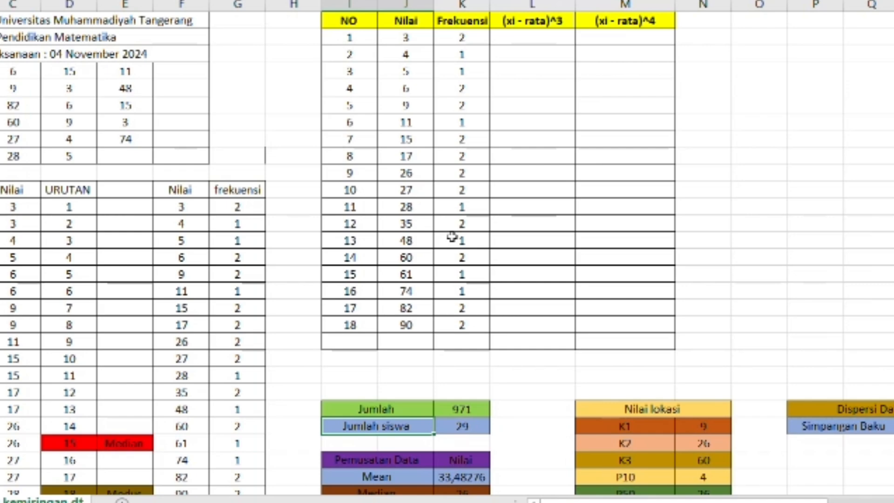
Review the Jumlah, Jumlah siswa and Pemusatan Data tables, checking the Mean, Median and Modus entries.
key("Down")
key("Up")
key("Right")
key("Down")
key("Down")
key("Down")
key("Down")
key("Down")
key("Down")
key("Down")
key("Down")
key("Down")
key("Down")
key("Down")
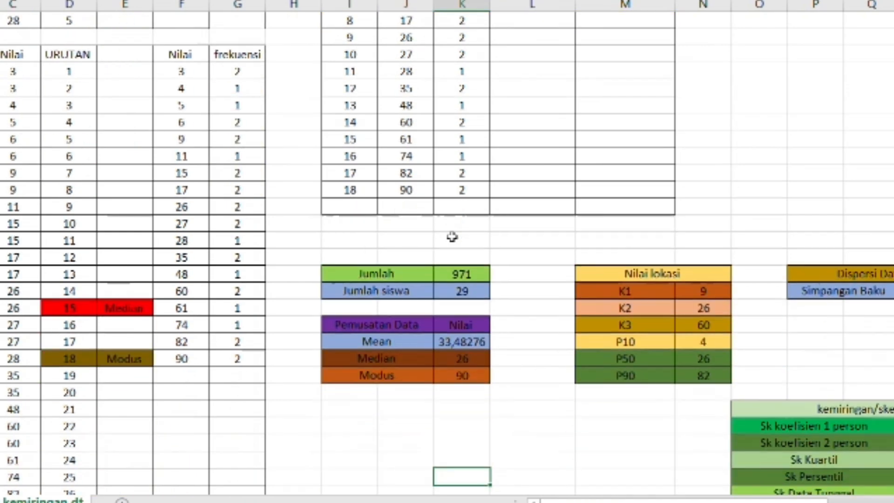
left_click(394, 328)
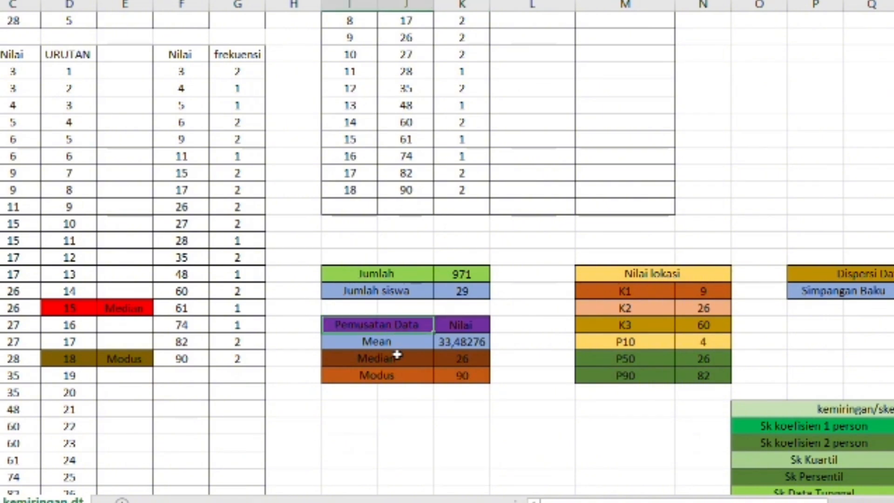
key("Down")
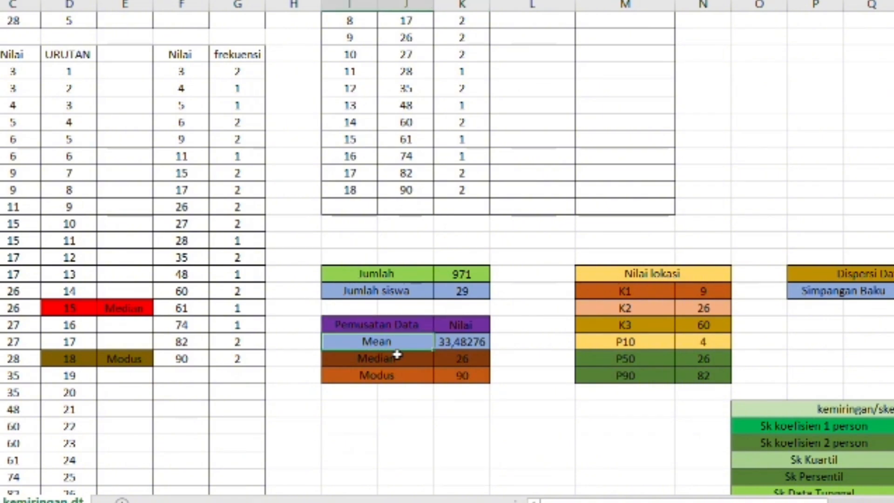
left_click(473, 342)
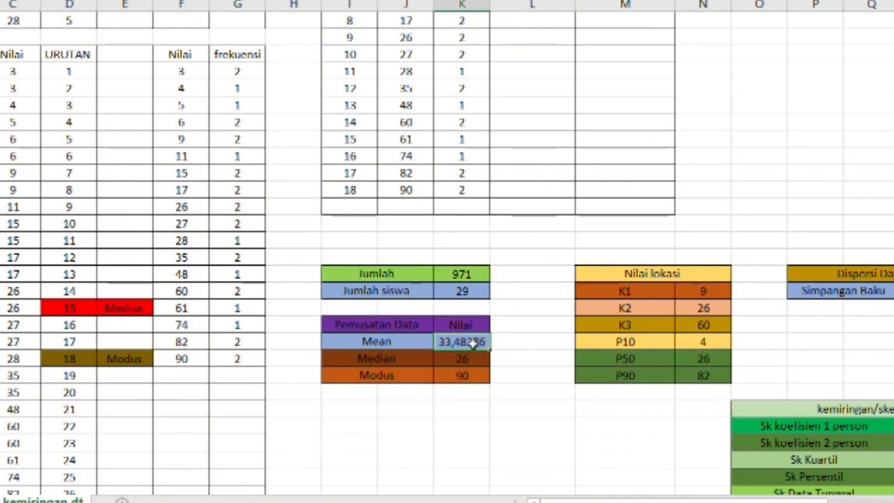
left_click(417, 360)
left_click(455, 359)
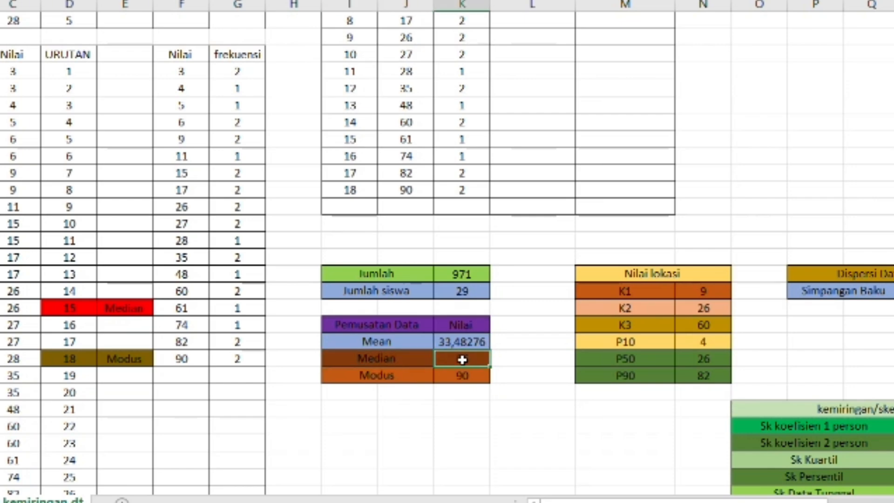
left_click(414, 380)
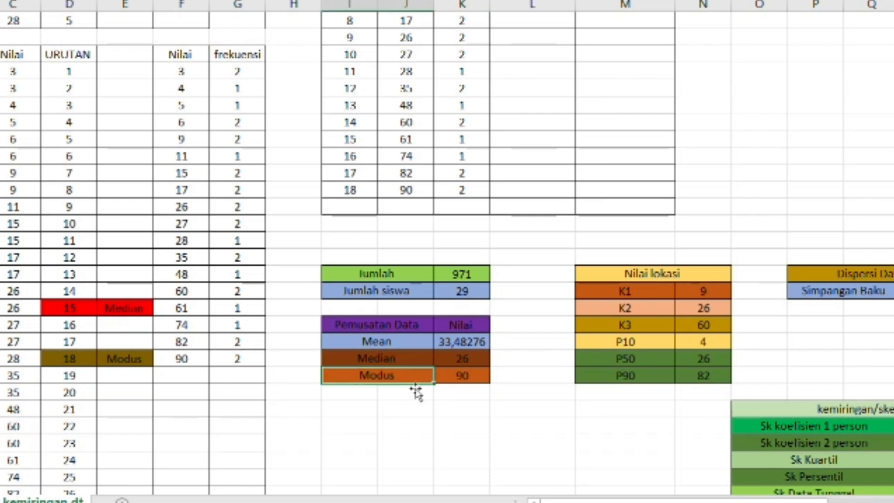
left_click(456, 393)
Examine the Nilai lokasi quartiles and percentiles, the Simpangan Baku entry, and the skewness and kurtosis tables.
left_click(626, 307)
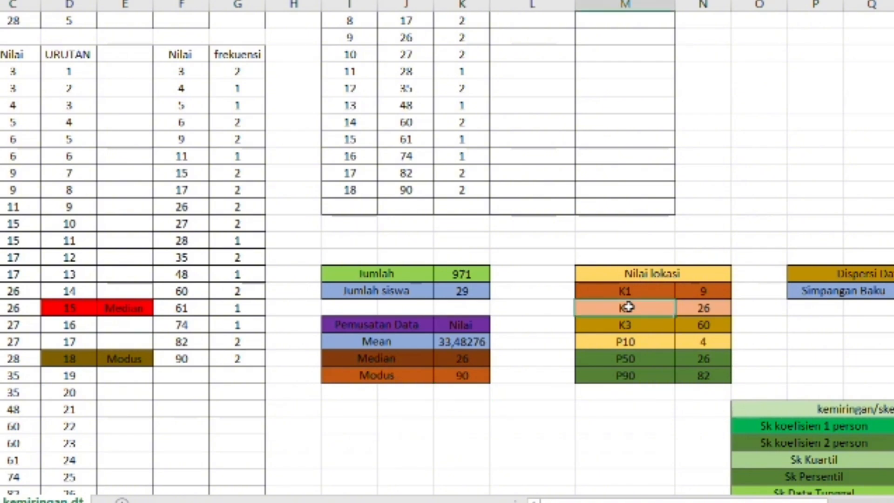
key("Down")
left_click(622, 341)
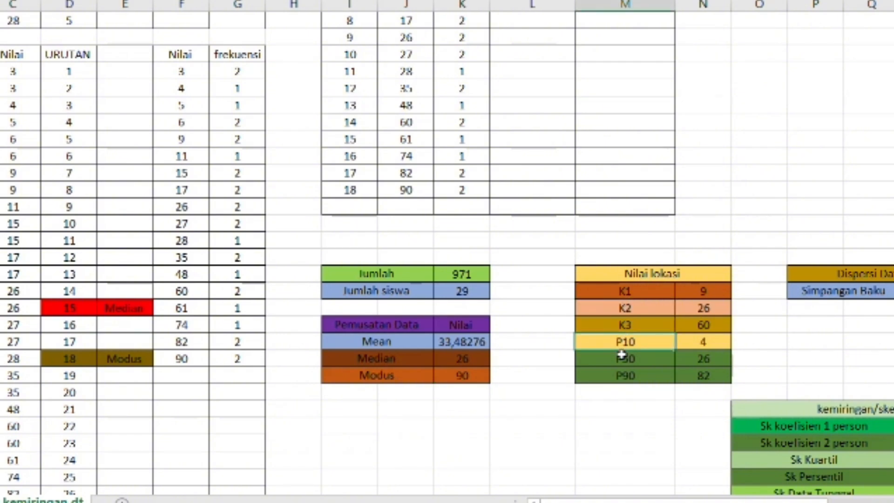
key("Down")
key("Down")
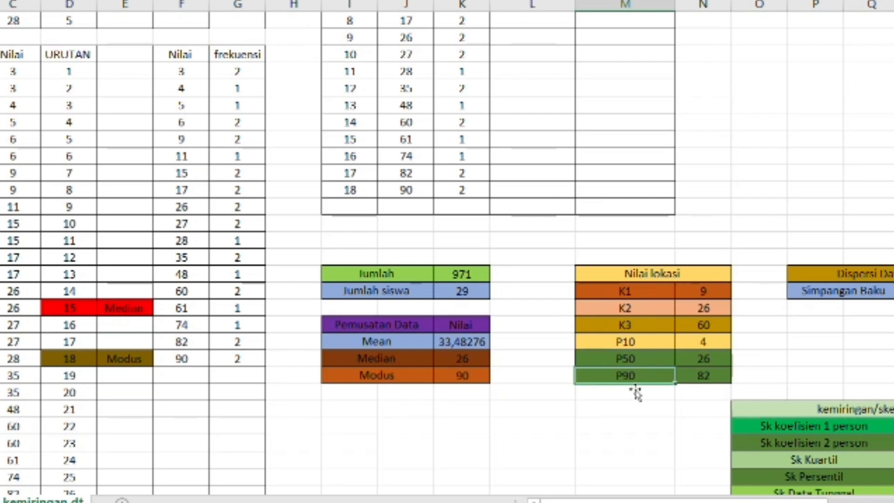
key("Right")
key("Right")
key("Right")
key("Right")
key("Right")
key("Right")
key("Right")
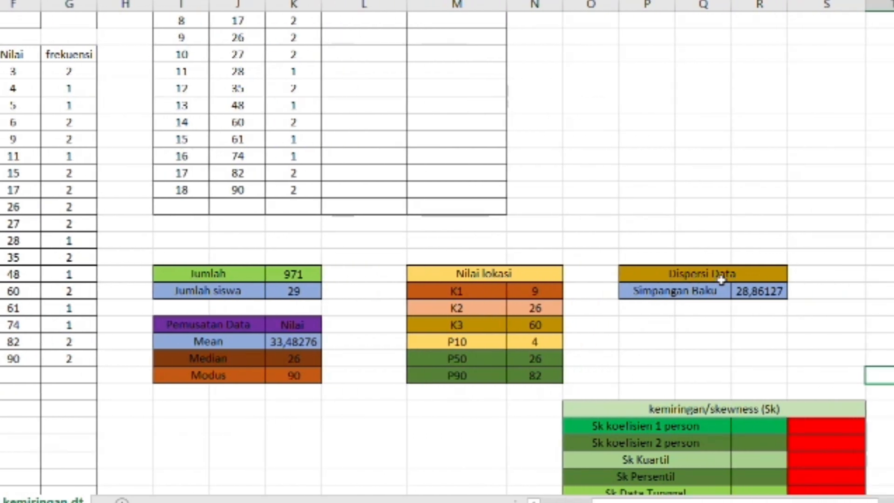
left_click(698, 292)
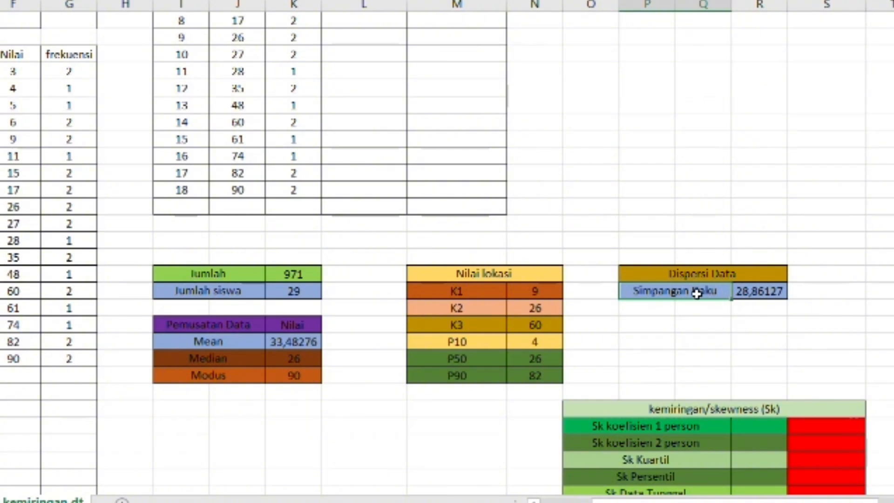
left_click(756, 292)
scroll(755, 292, "down", 9)
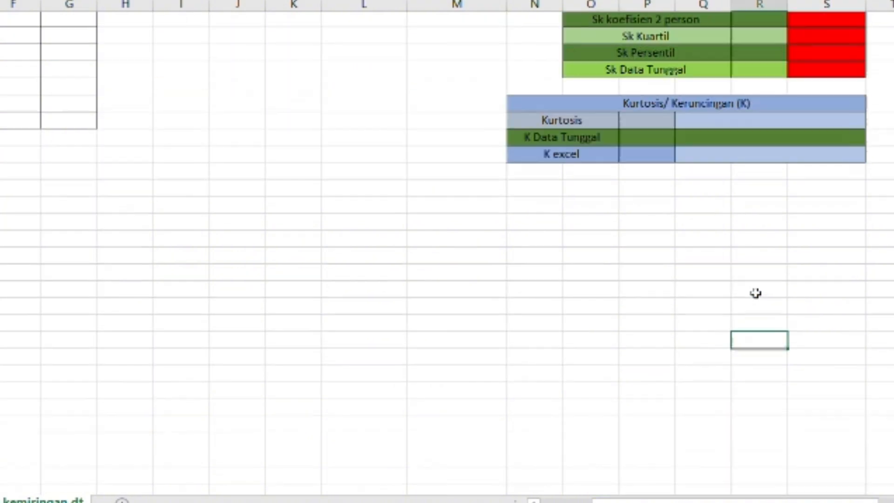
scroll(756, 292, "up", 12)
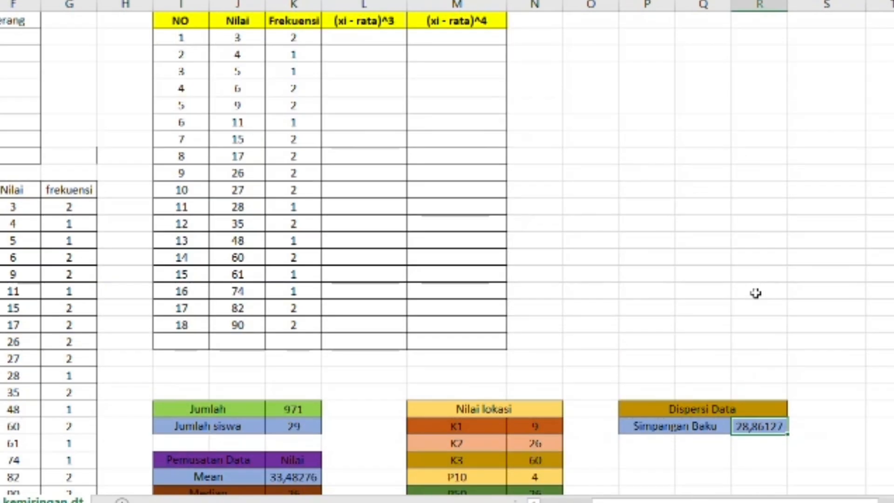
key("Up")
key("Up")
key("Up")
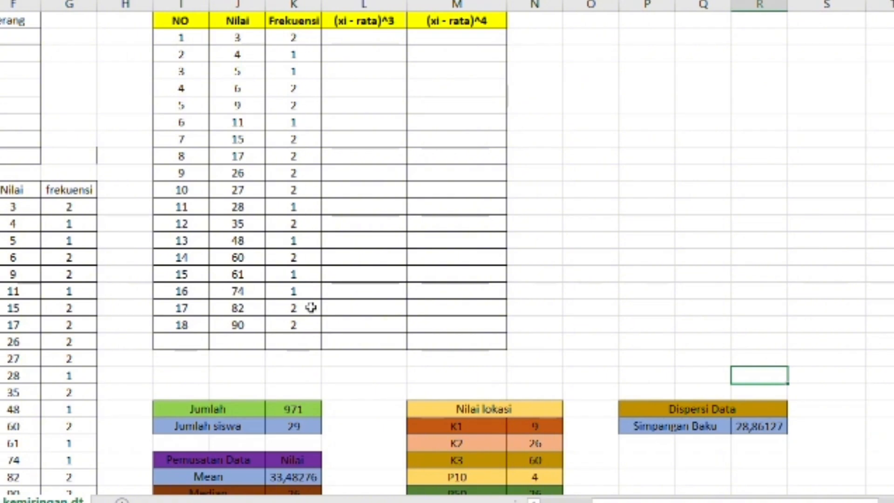
Enter the formula =(J2-K28)^3 in cell L2, the first row of the (xi - rata)^3 column.
left_click(368, 38)
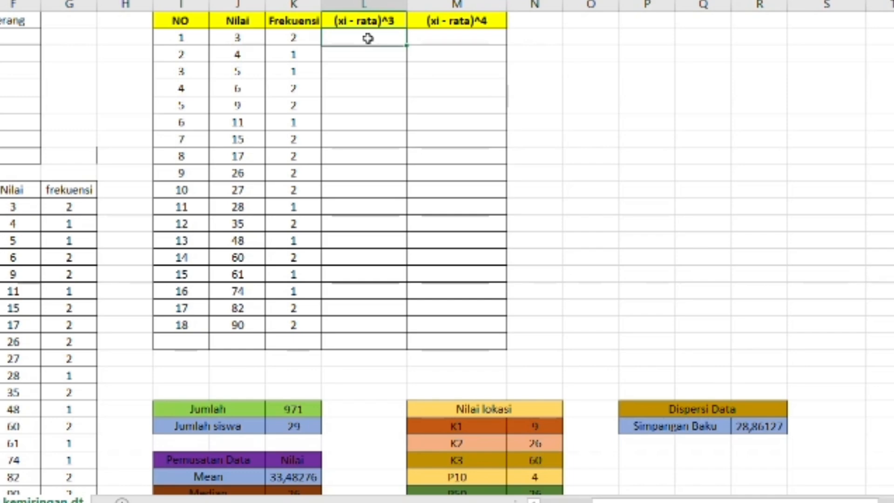
left_click(459, 40)
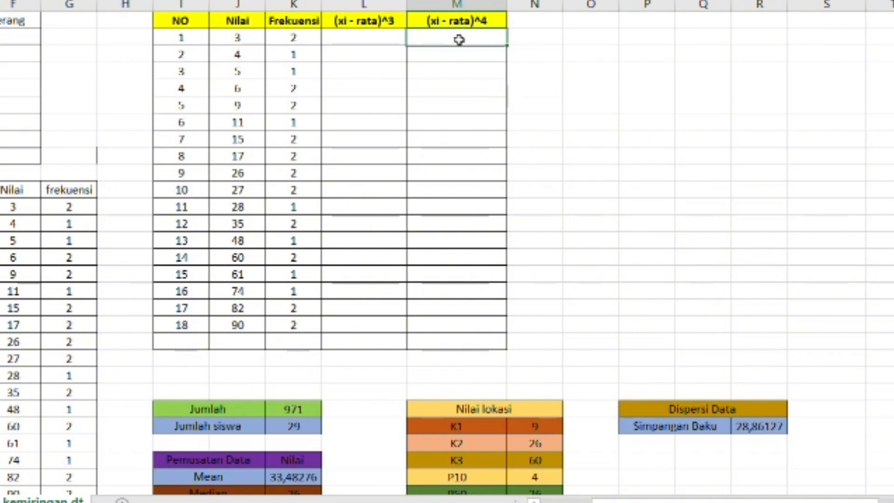
left_click(391, 40)
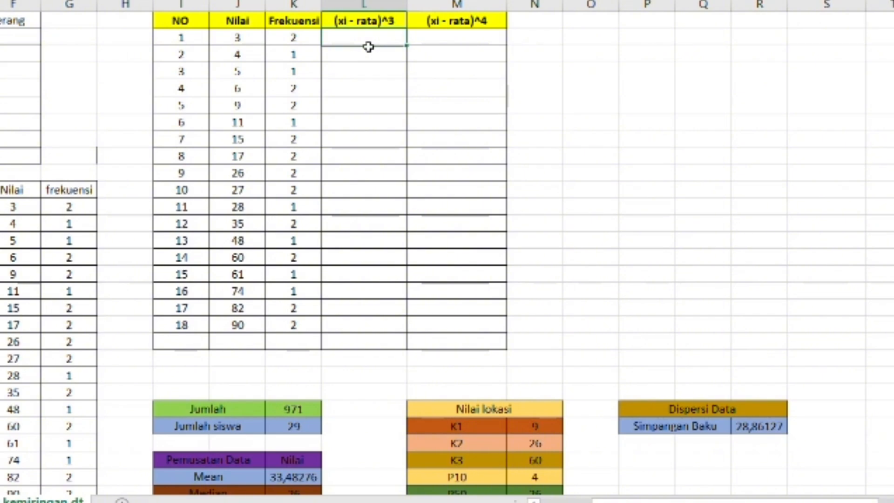
type("=(")
left_click(250, 43)
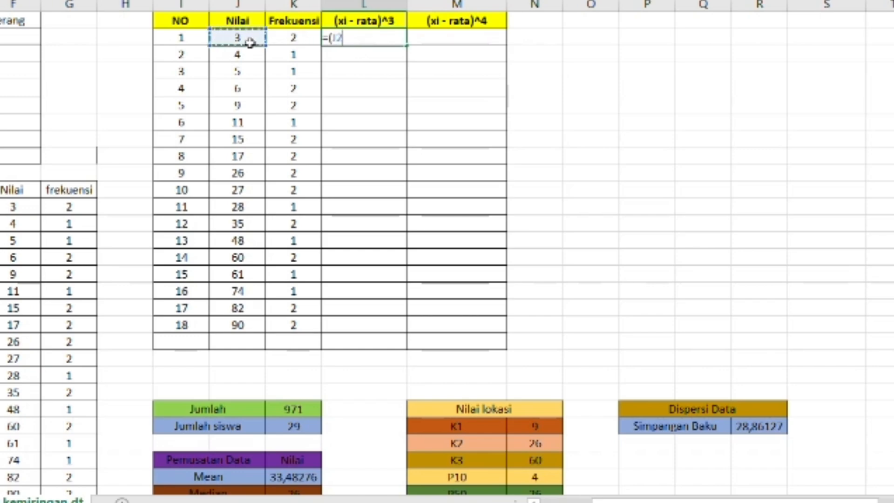
type("-")
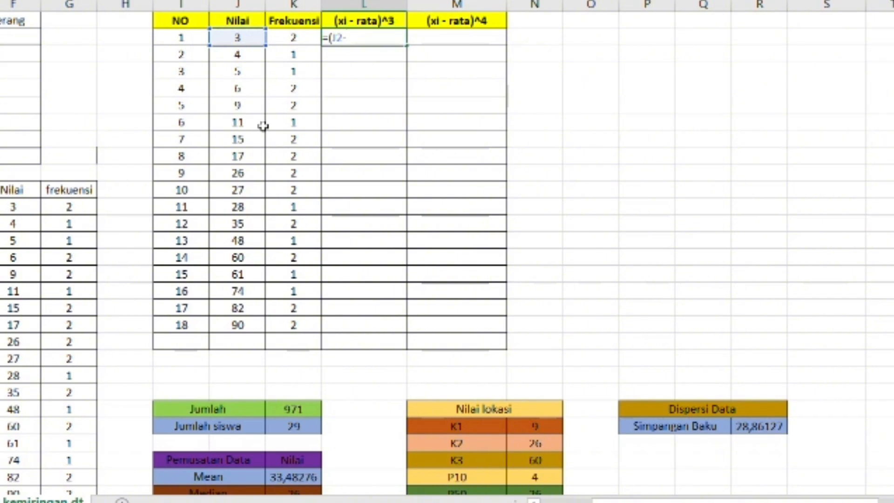
left_click(289, 478)
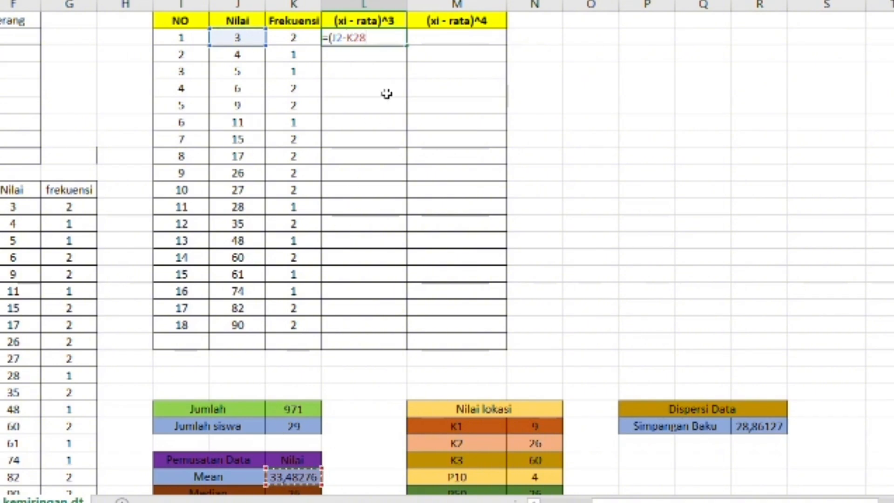
type(")^3")
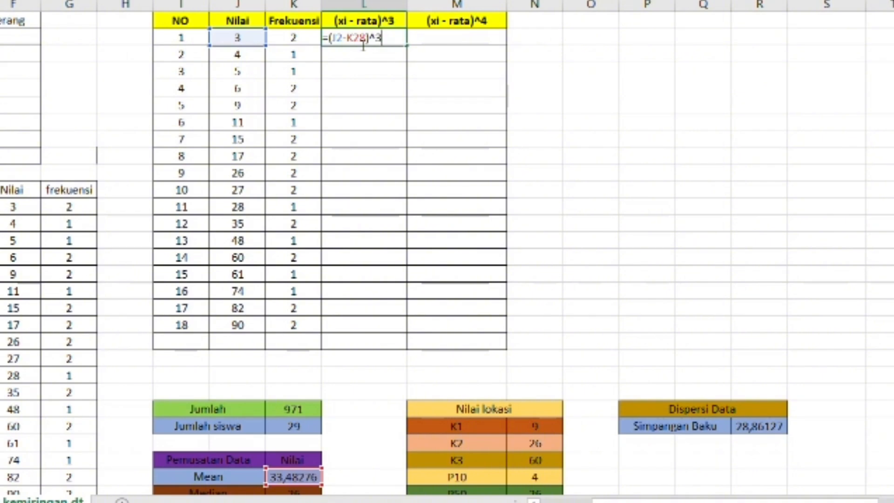
key("Return")
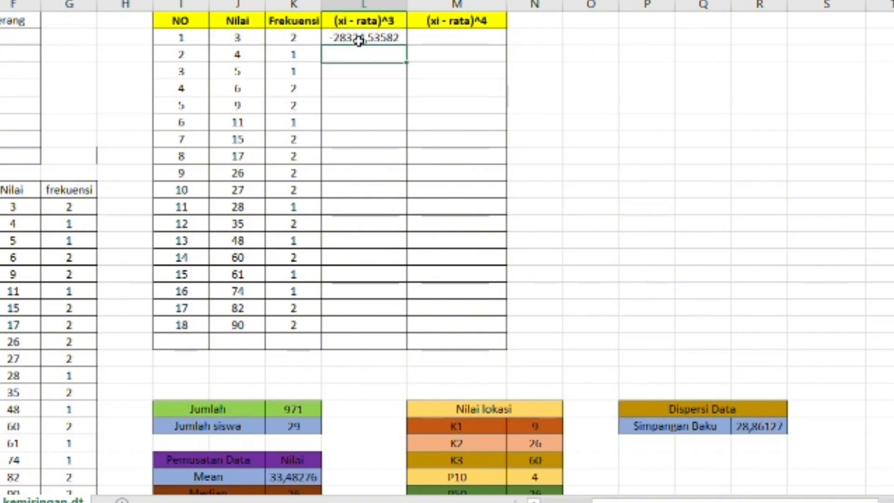
Make the mean reference in L2 absolute so the formula reads =(J2-$K$28)^3.
left_click(353, 43)
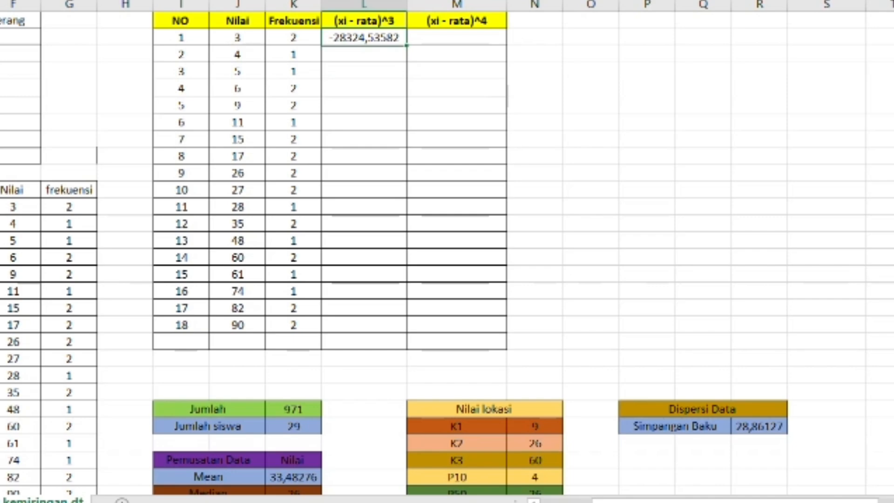
key("F2")
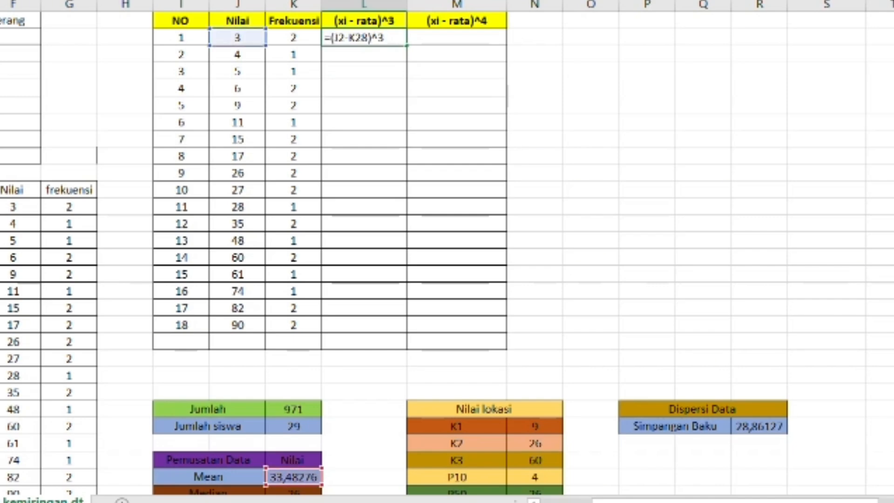
left_click(362, 42)
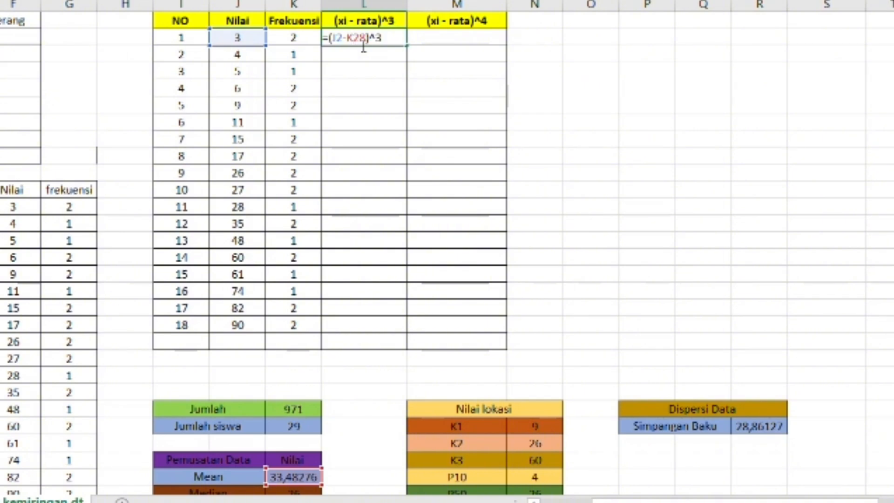
key("F4")
left_click(355, 45)
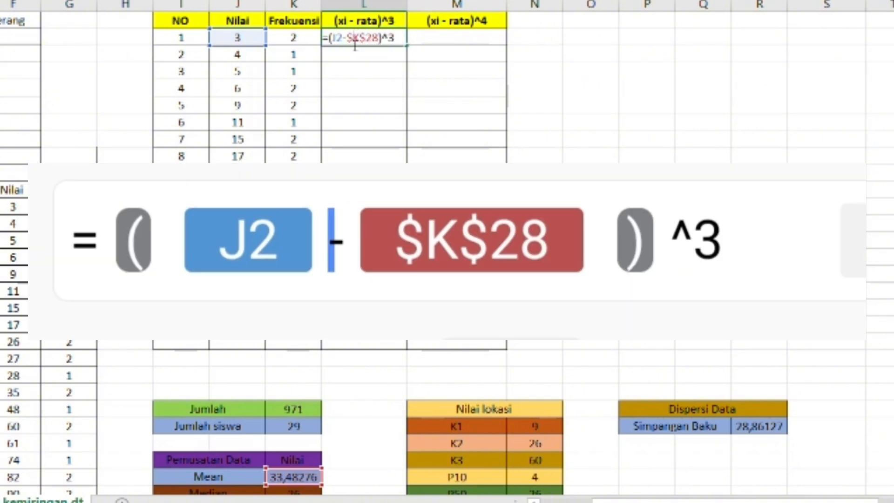
key("Return")
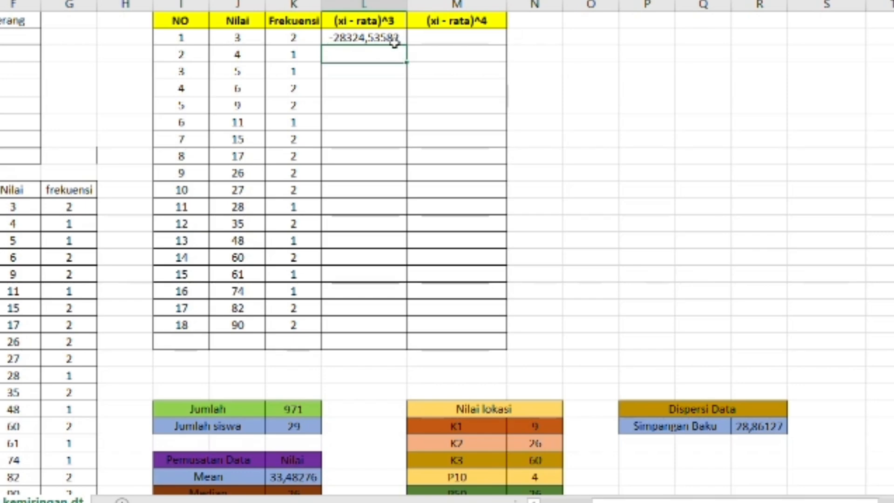
Fill the (xi - rata)^3 formula from L2 down to L19, covering all 18 data rows.
left_click(396, 40)
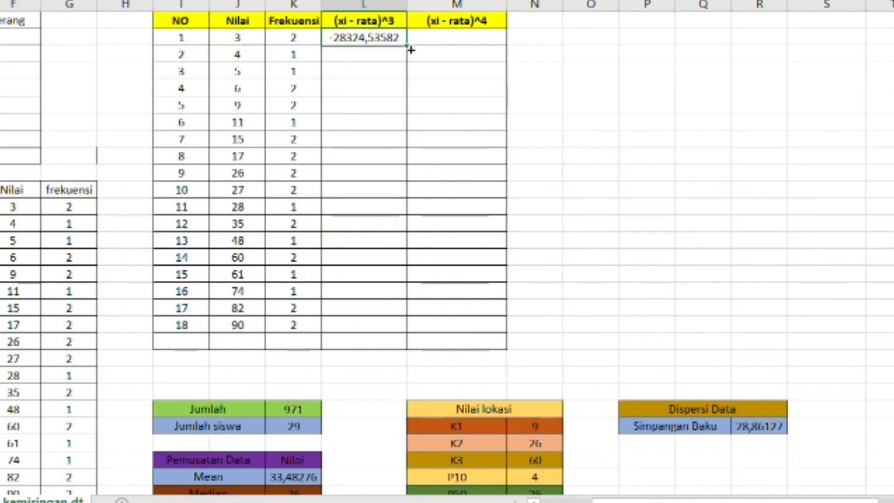
left_click_drag(411, 53, 410, 63)
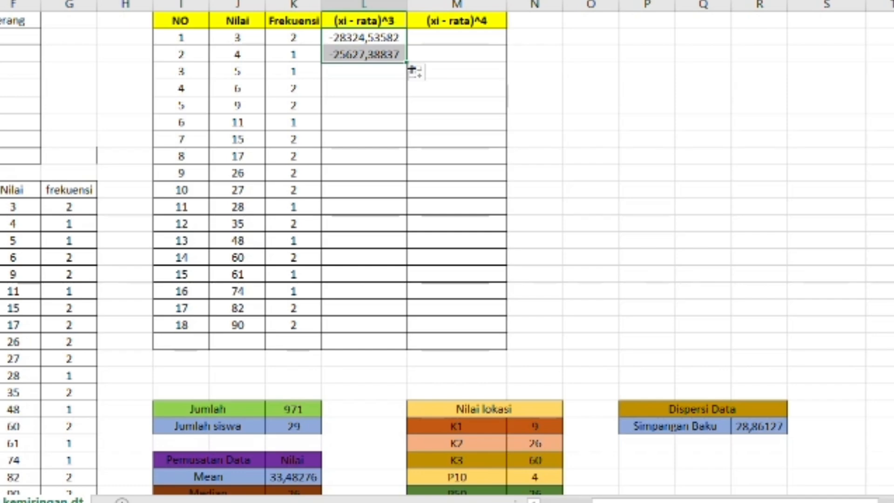
mouse_move(402, 208)
left_mouse_down()
mouse_move(405, 224)
mouse_move(403, 71)
left_mouse_up()
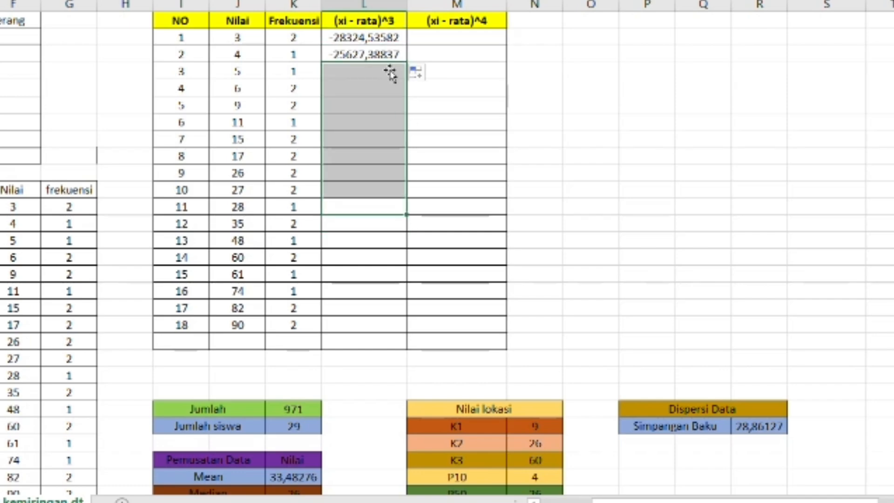
left_click(386, 56)
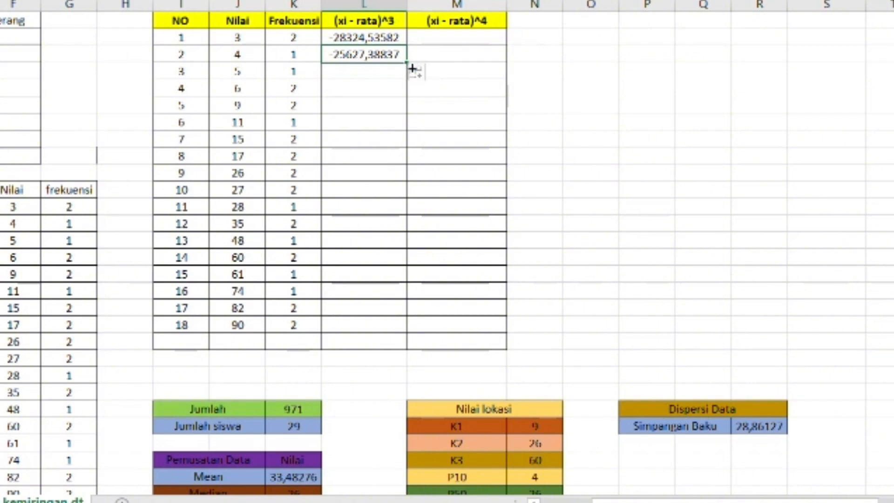
left_click_drag(412, 69, 380, 334)
left_click(400, 93)
left_click(393, 122)
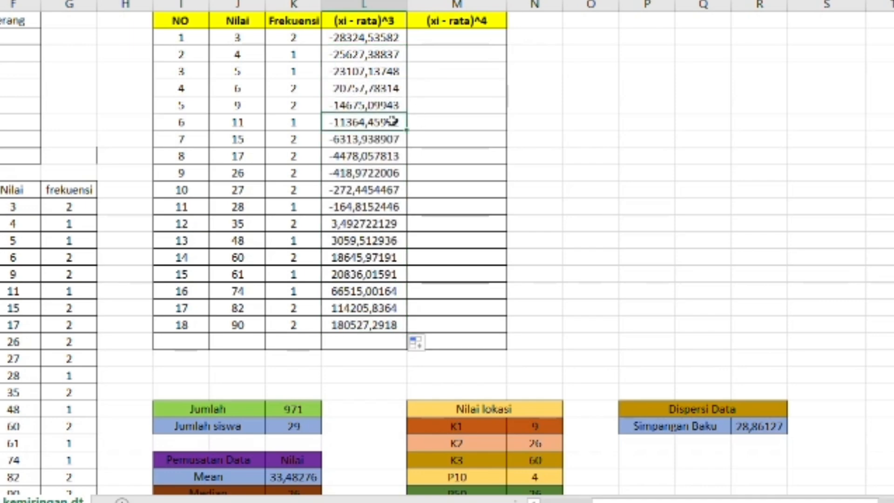
Enter the formula =(J2-$K$28)^4 in cell M2, the first row of the (xi - rata)^4 column.
left_click(465, 40)
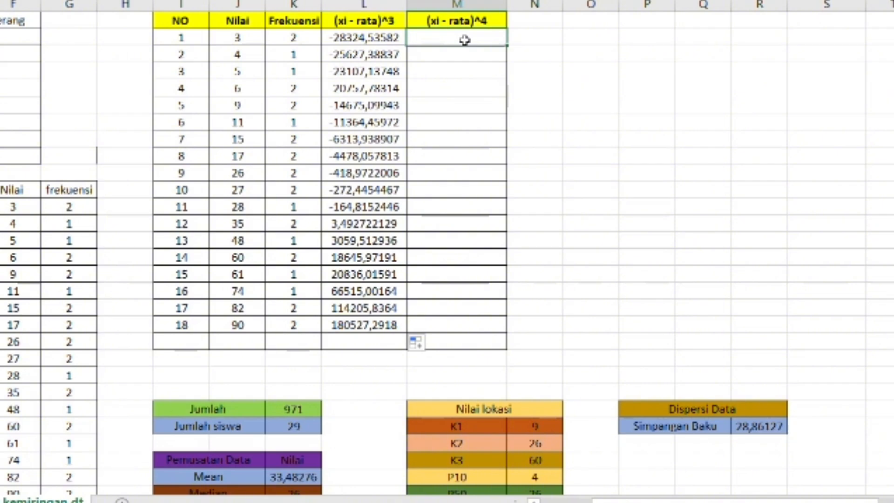
type("=")
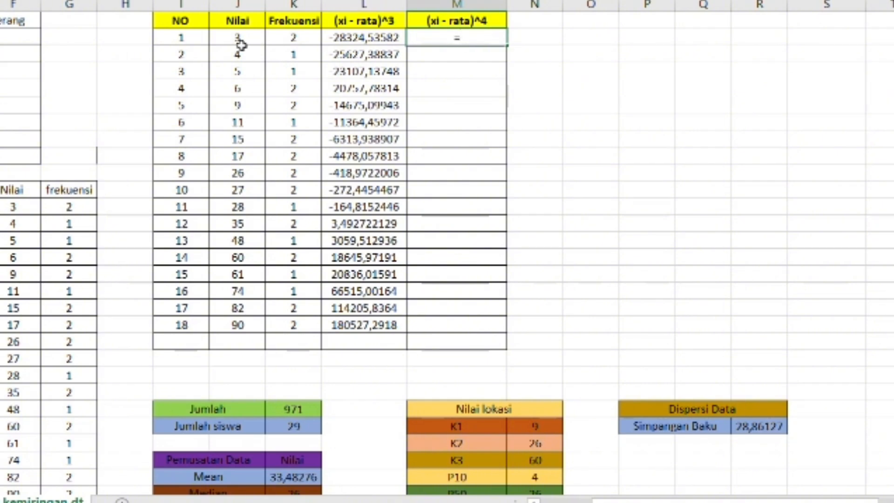
type("(")
left_click(241, 44)
type("-")
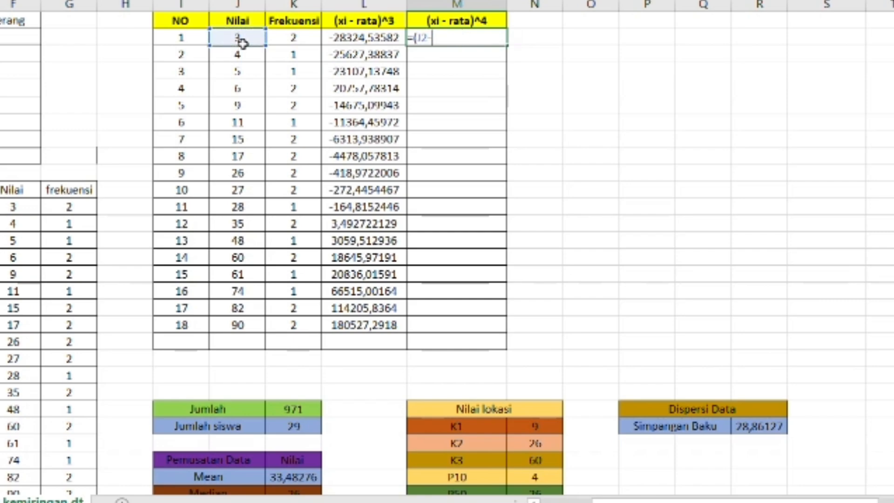
left_click(294, 477)
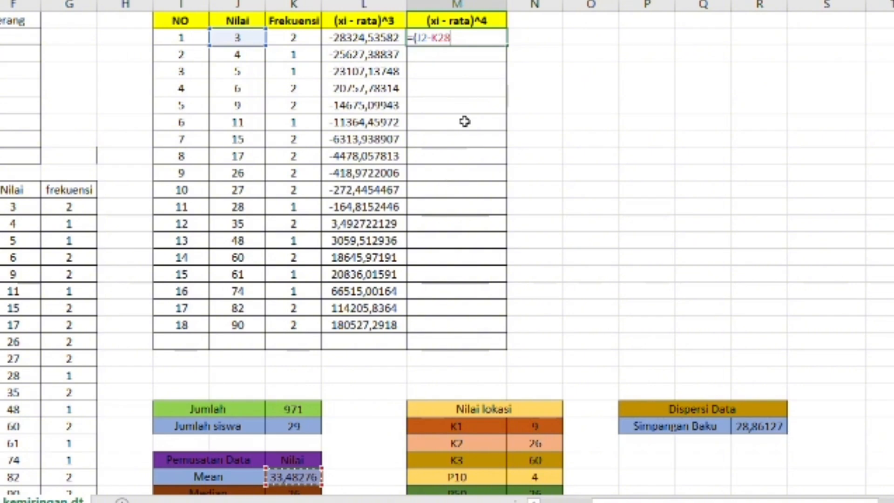
type(")^4")
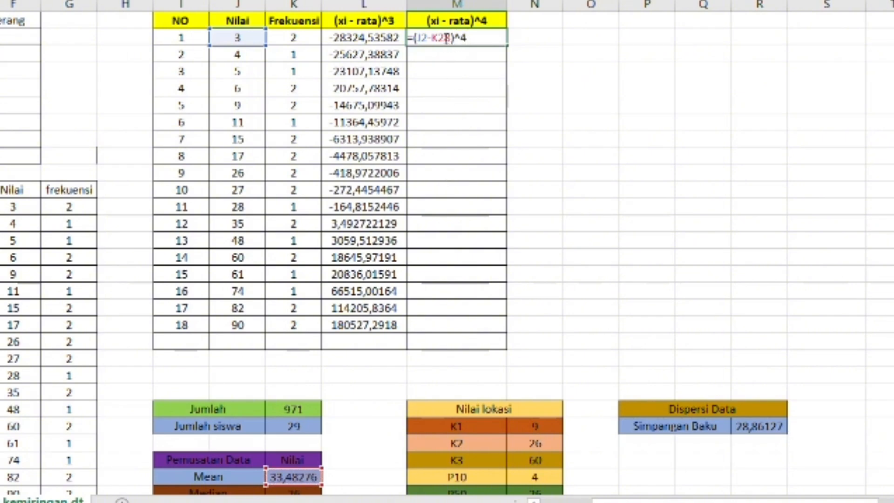
left_click(446, 45)
type("$K$")
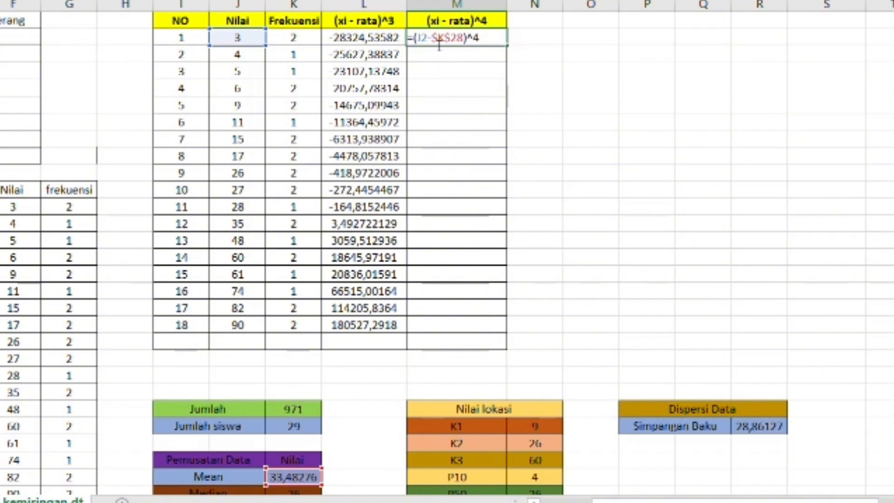
key("Return")
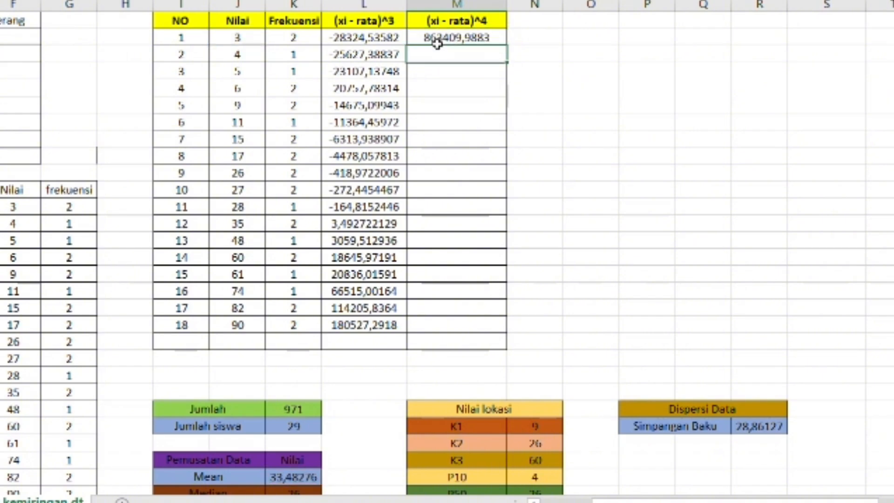
Fill the (xi - rata)^4 formula from M2 down to M19, covering all 18 data rows.
left_click(437, 43)
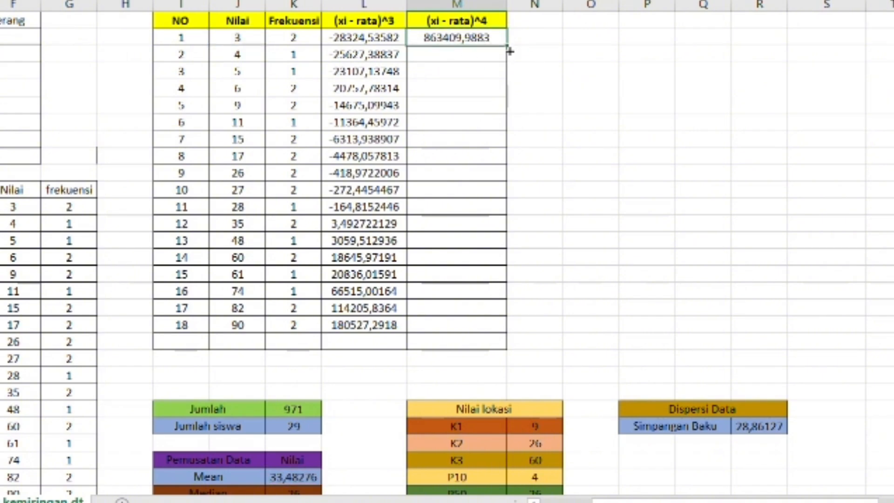
left_click_drag(512, 51, 497, 342)
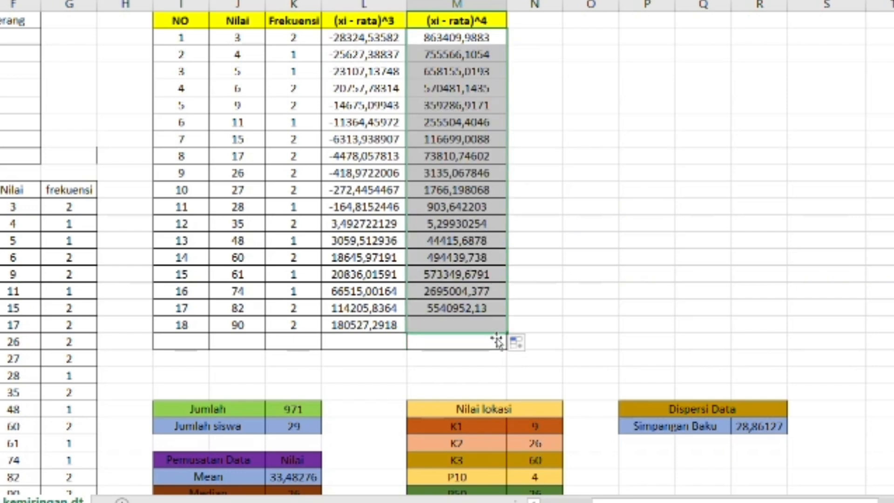
left_click(466, 275)
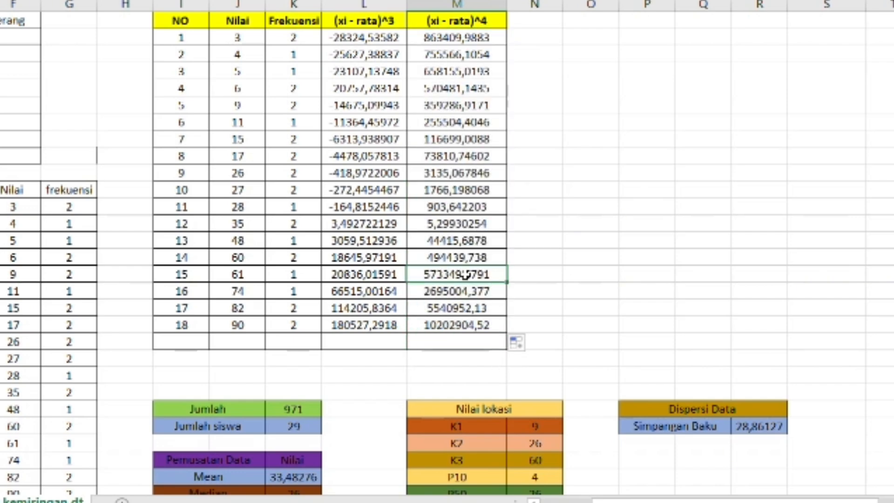
left_click(454, 327)
Total the (xi - rata)^3 column in cell L20 with =SUM(L2:L19).
left_click(379, 343)
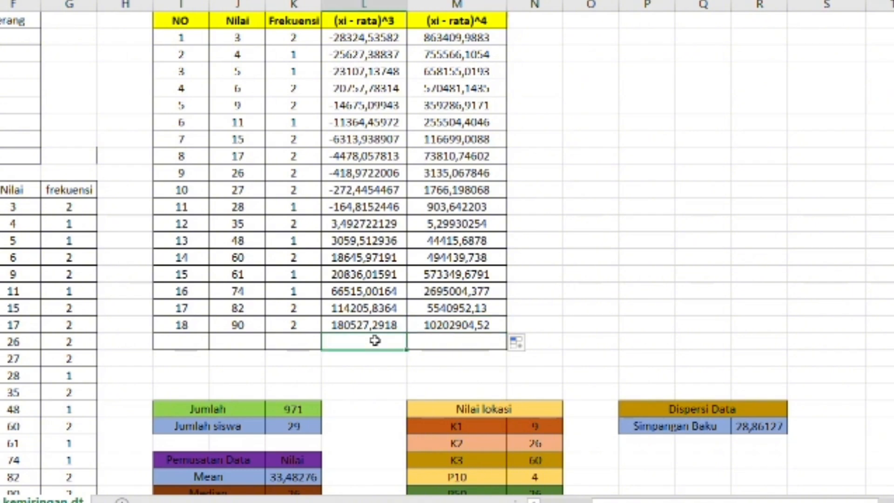
left_click(178, 340)
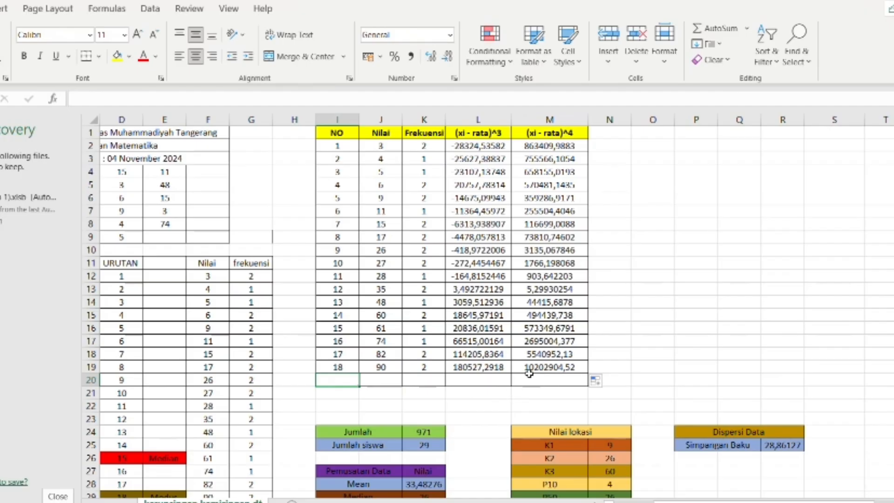
left_click(387, 344)
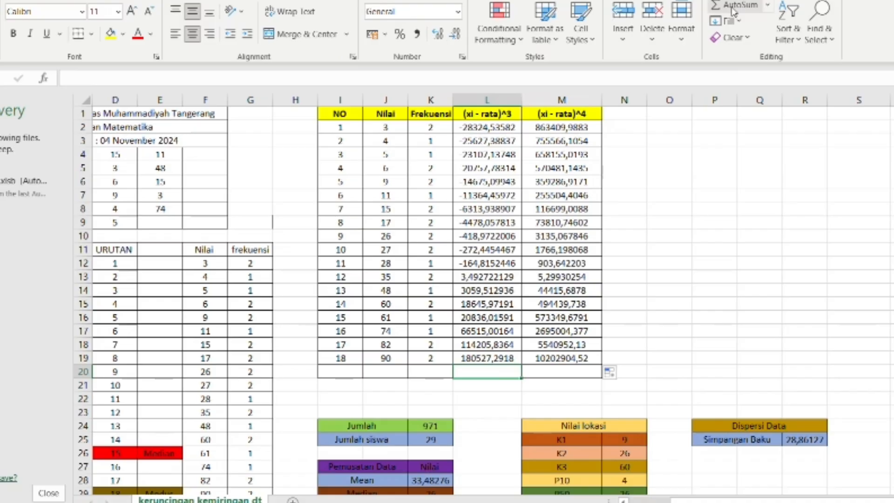
left_click(558, 166)
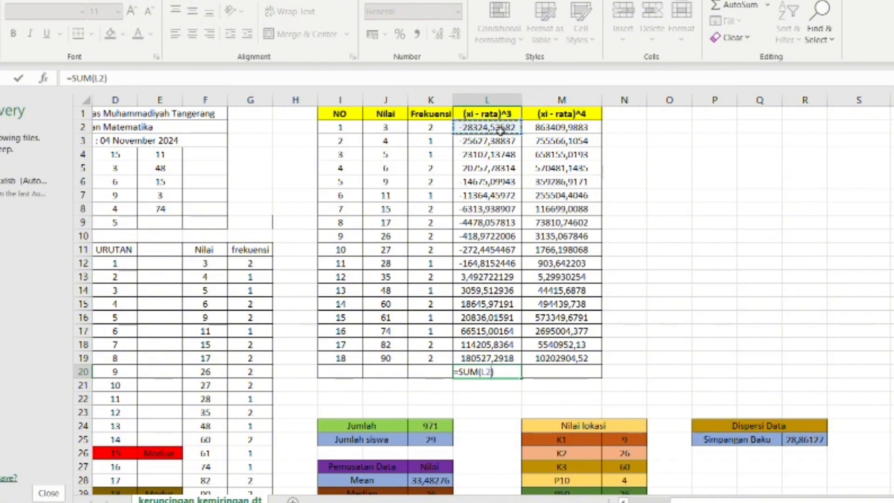
left_click_drag(501, 130, 495, 366)
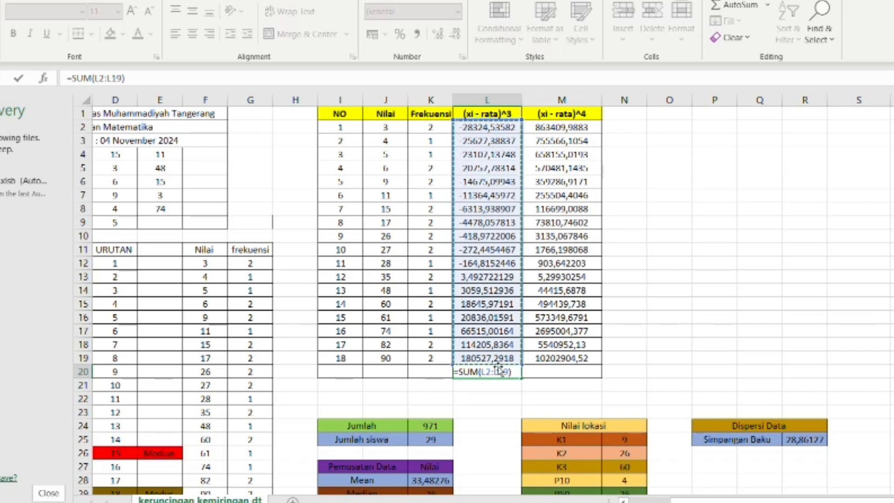
key("Return")
Total the (xi - rata)^4 column in cell M20 with =SUM(M2:M19).
left_click(551, 380)
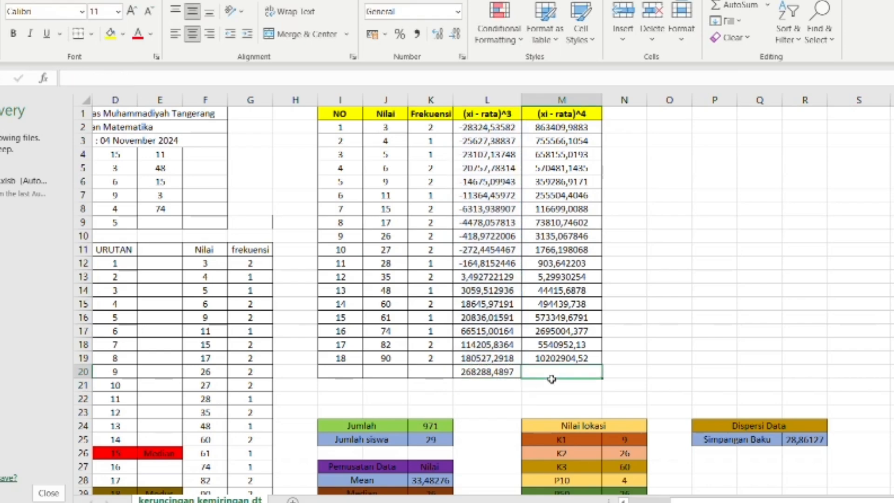
left_click(727, 6)
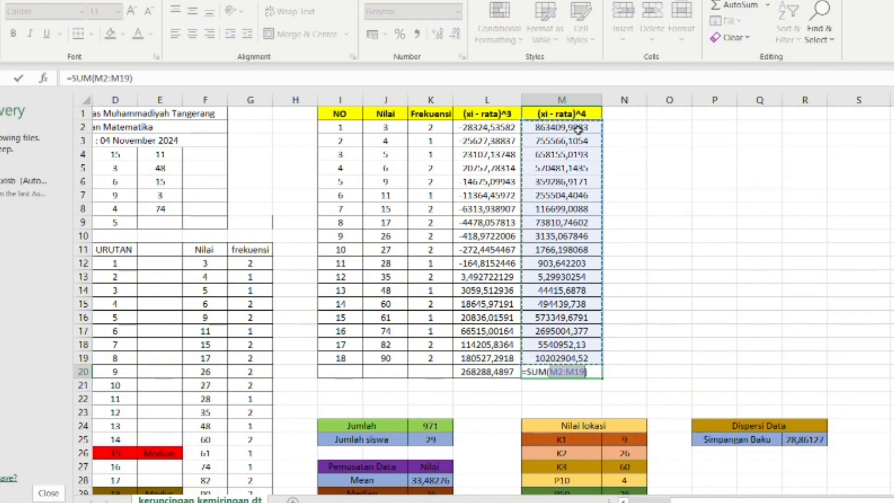
key("Return")
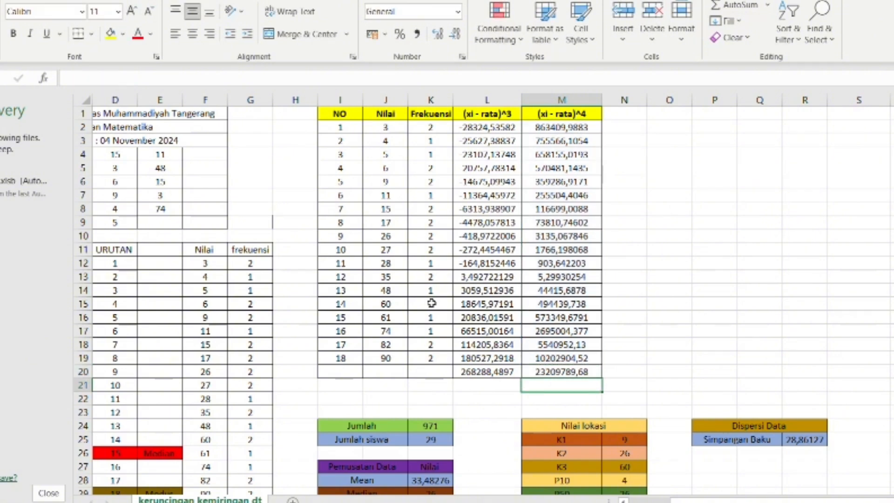
Highlight the two column totals in L20:M20 with a yellow fill.
left_click_drag(468, 373, 565, 376)
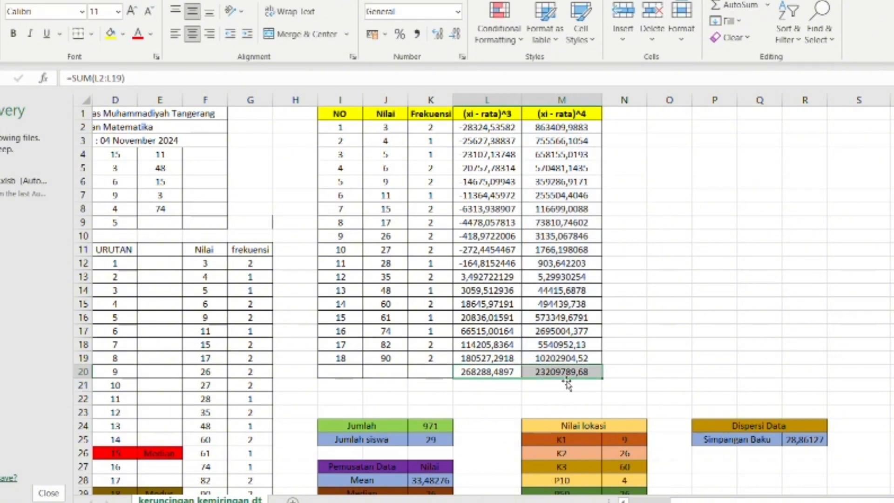
left_click(110, 34)
left_click(397, 377)
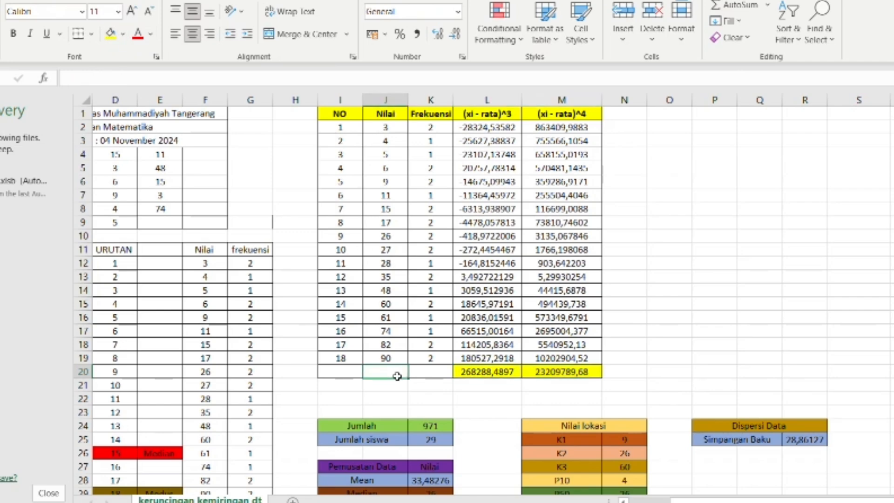
Examine the summary tables below the data and the kemiringan/skewness (Sk) and Kurtosis/Keruncingan (K) tables.
key("Down")
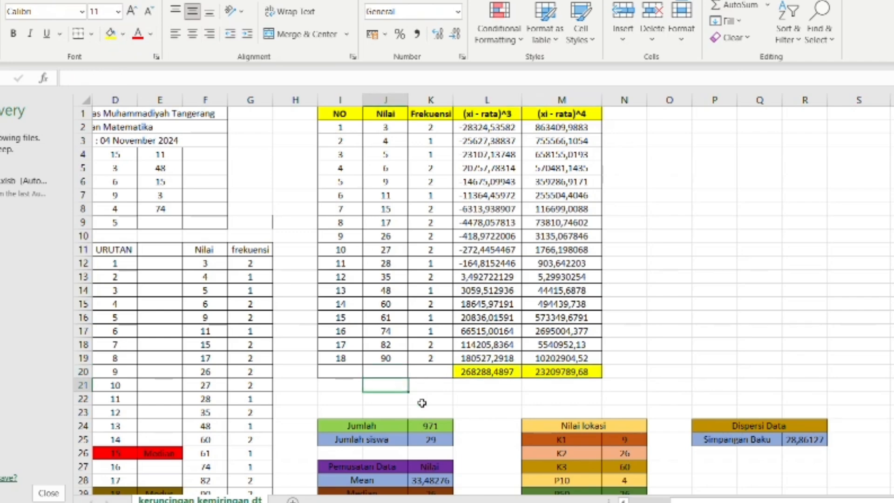
key("Down")
key("Down")
key("Down")
key("Down")
key("Down")
key("Down")
key("Down")
key("Down")
key("Down")
key("Down")
key("Down")
key("Down")
key("Down")
key("Down")
key("Down")
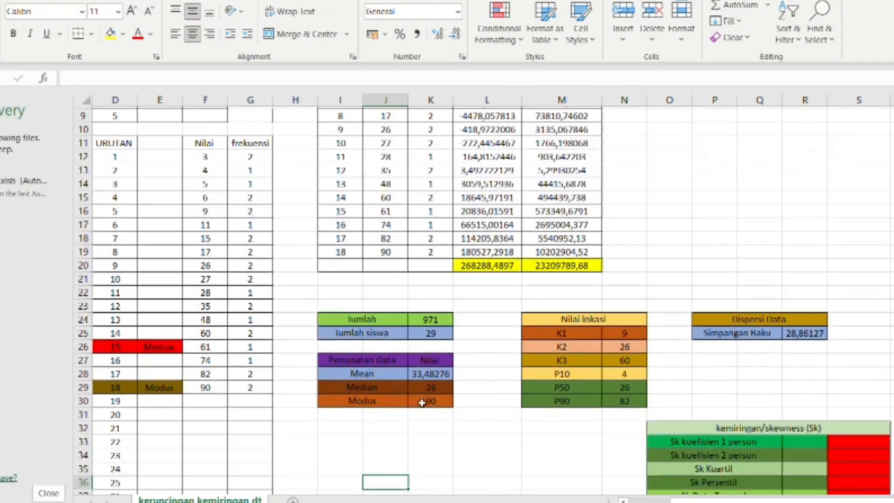
key("Down")
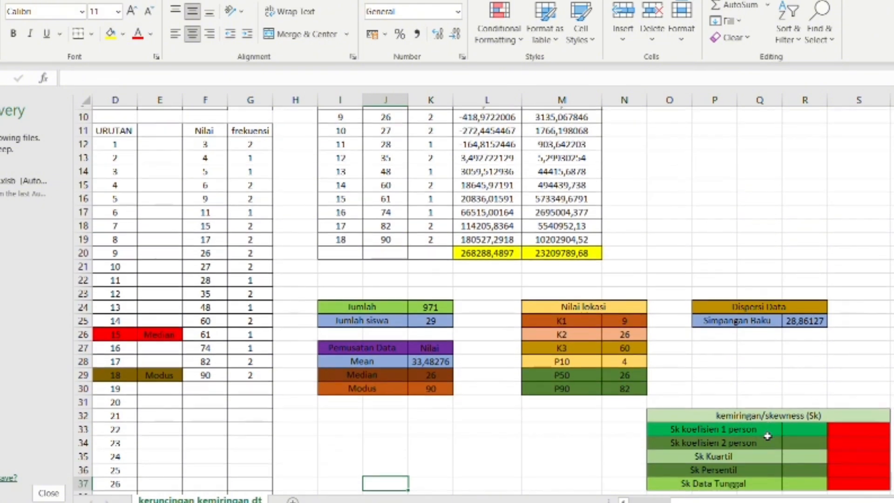
key("Right")
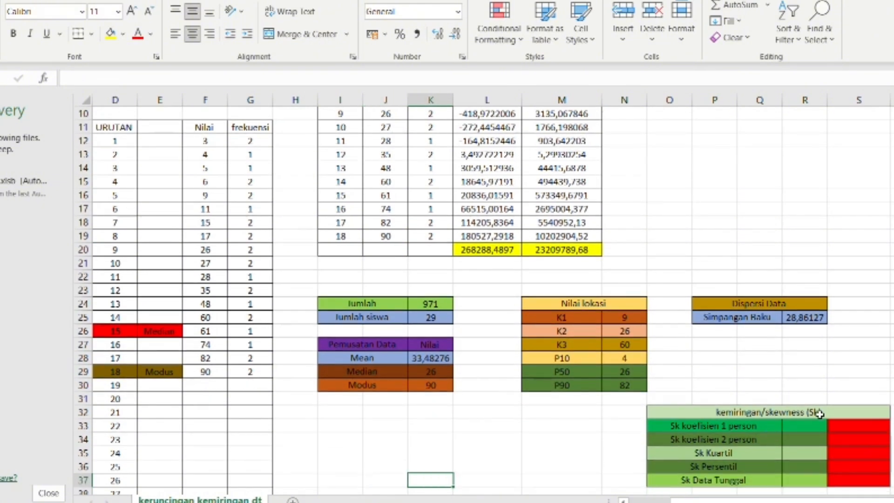
left_click(805, 440)
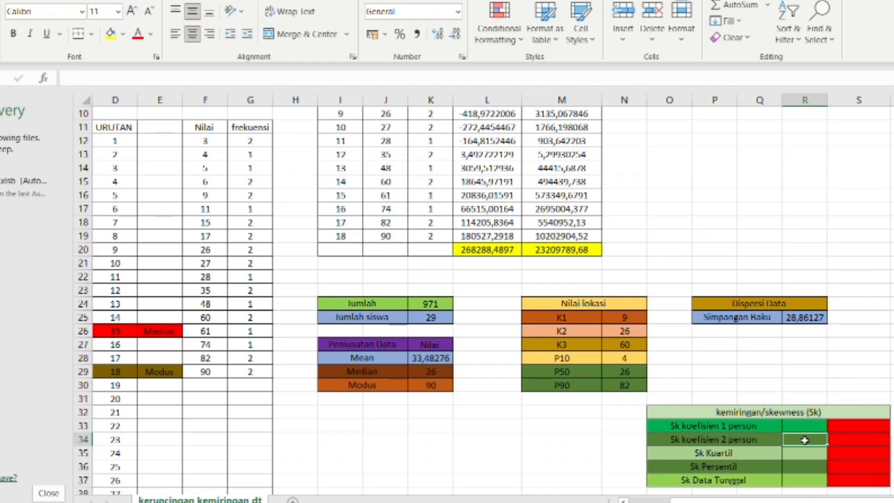
key("Up")
key("Right")
key("Left")
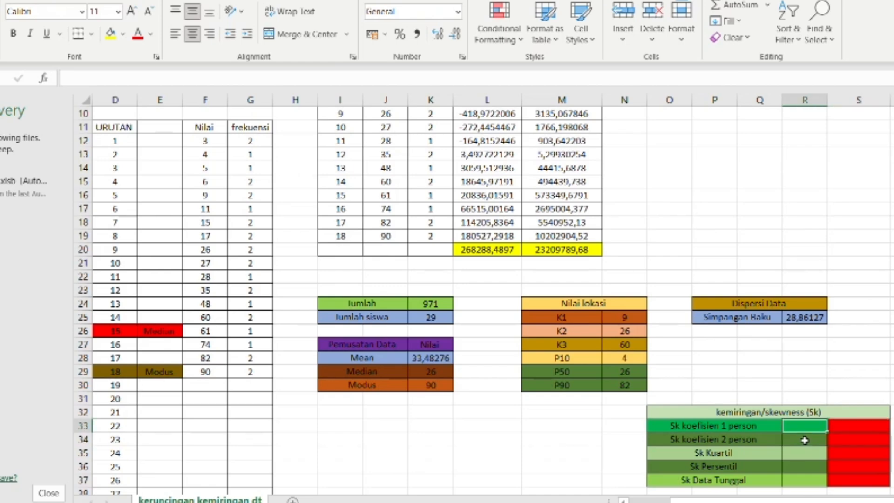
key("Right")
key("Right")
key("Right")
key("Right")
key("Right")
key("Right")
key("Right")
key("Right")
key("Down")
key("Down")
key("Down")
key("Down")
key("Down")
key("Down")
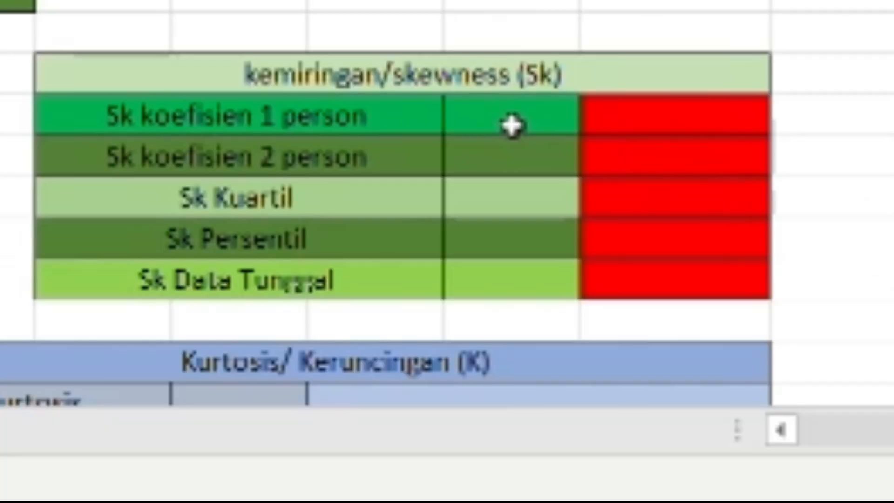
Calculate Sk koefisien 1 person with the formula =(K28-K30)/R25, and widen column S to fit the skewness interpretations.
left_click(511, 124)
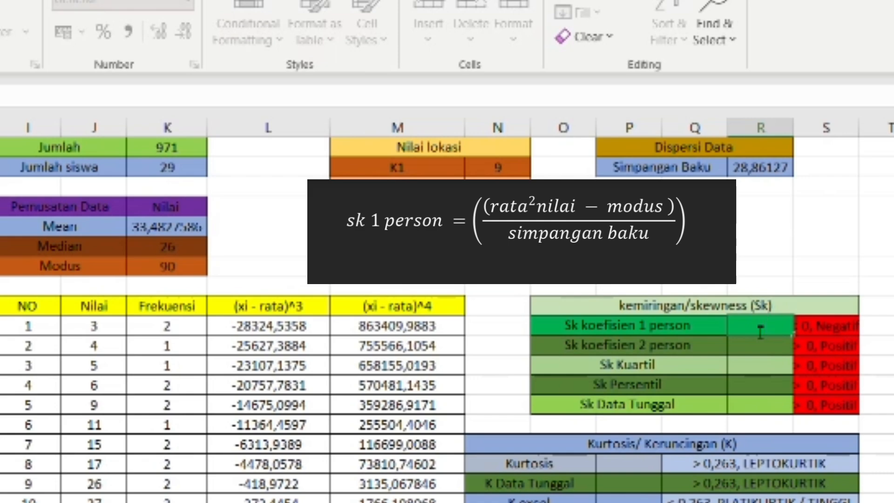
left_click(159, 228)
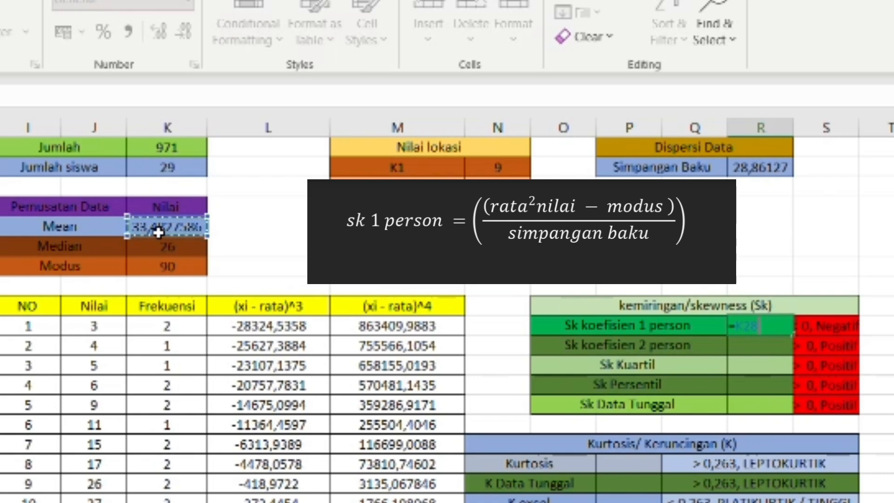
type("-")
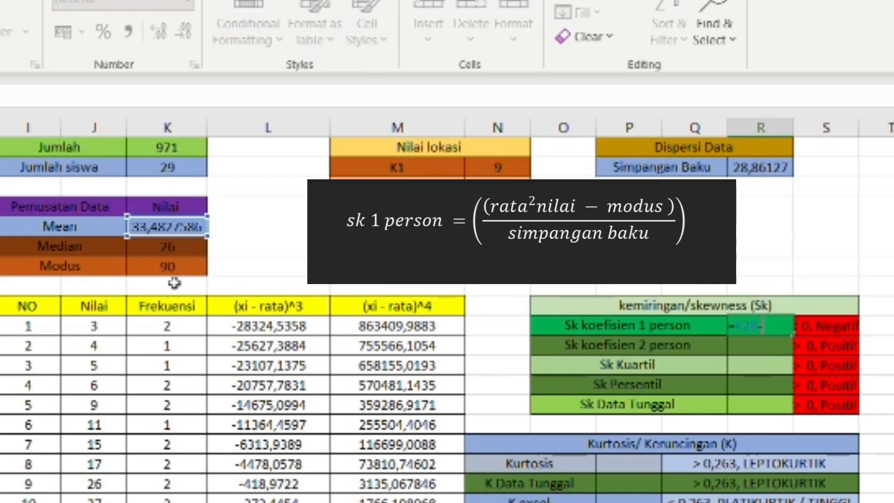
left_click(172, 267)
type("/")
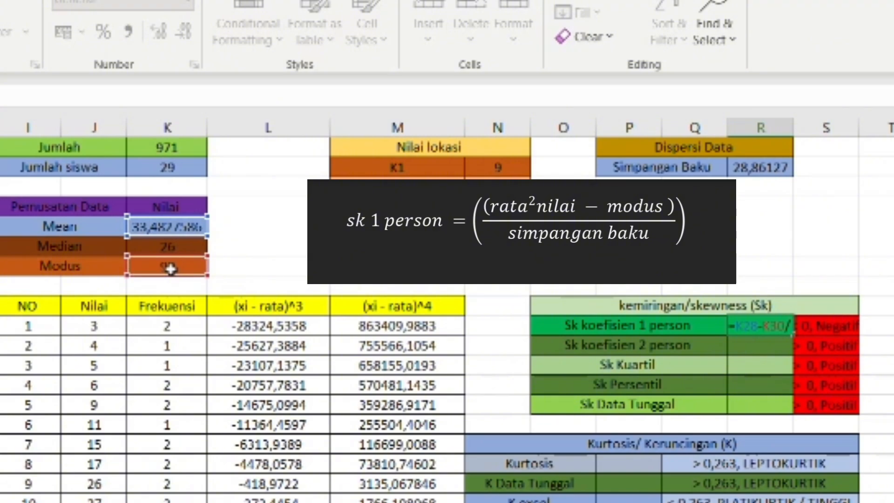
left_click(761, 168)
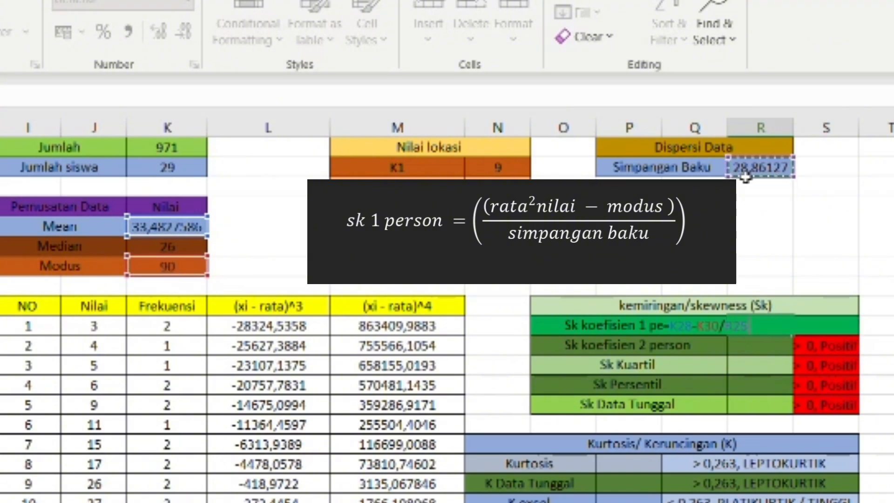
left_click(676, 333)
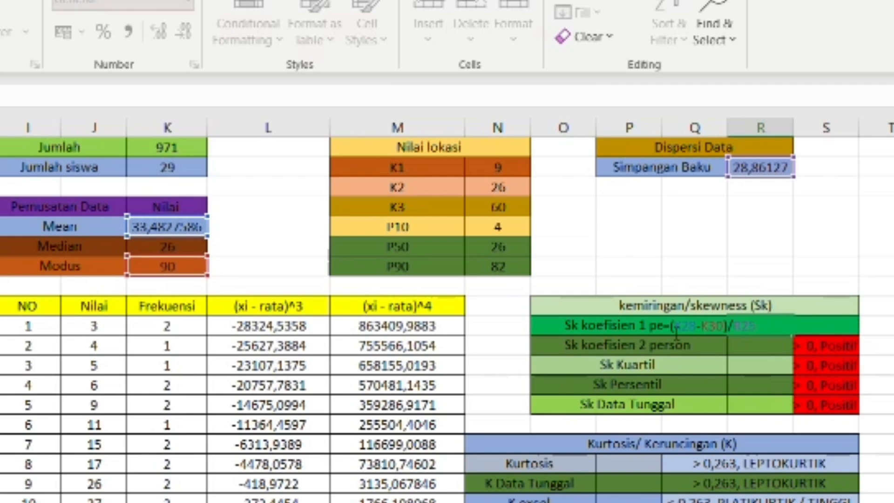
key("Return")
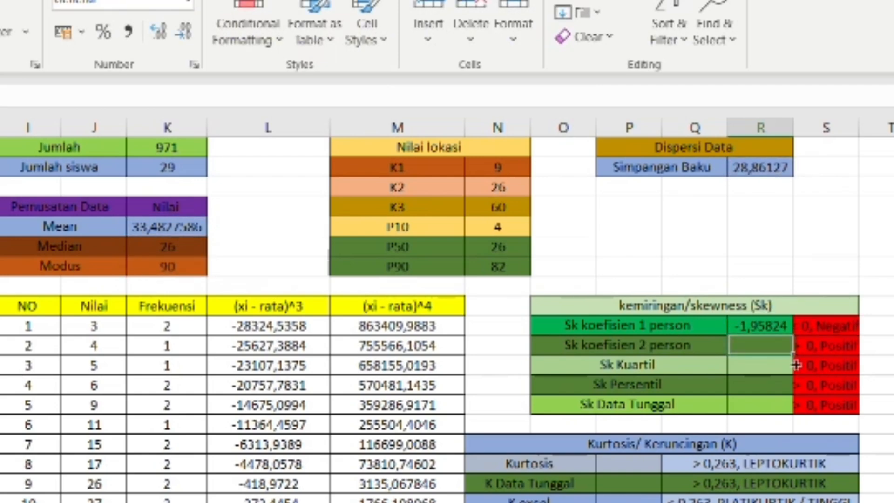
left_click_drag(860, 131, 881, 132)
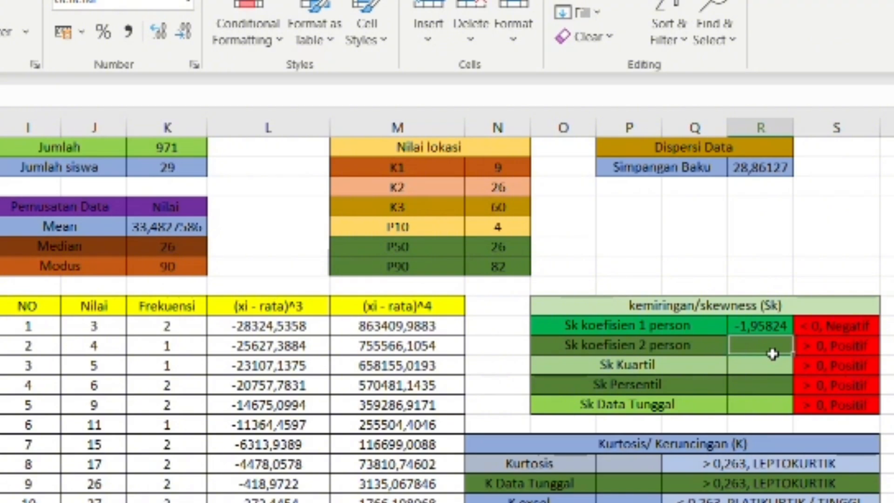
Calculate Sk koefisien 2 person in the skewness table with the formula =(3*(K28-K29))/R25.
type("=(K28-K29)/R25")
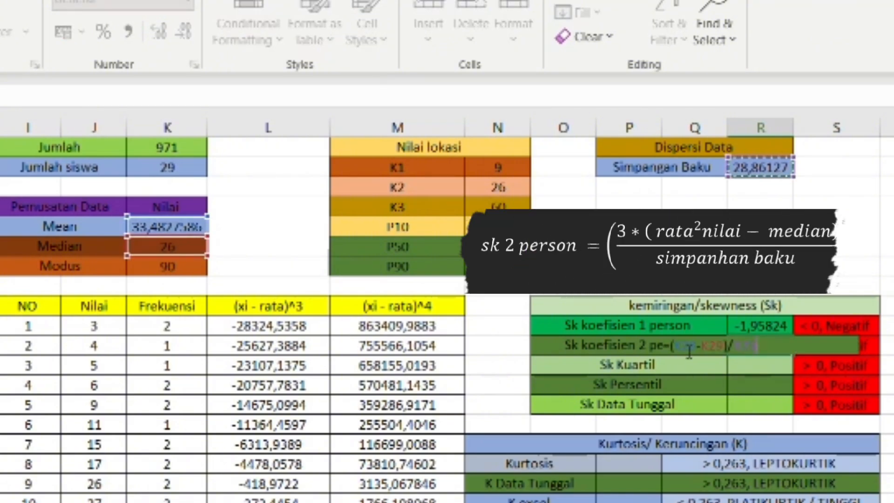
left_click(680, 351)
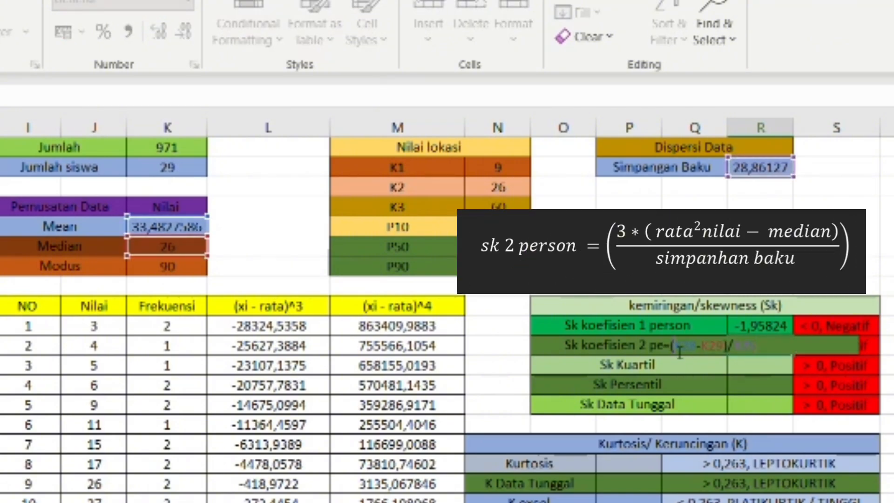
type("3*")
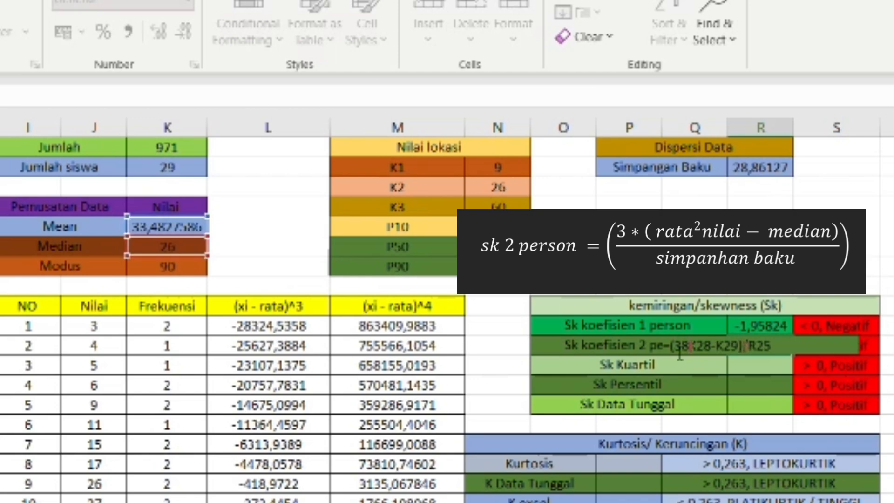
key("BackSpace")
key("BackSpace")
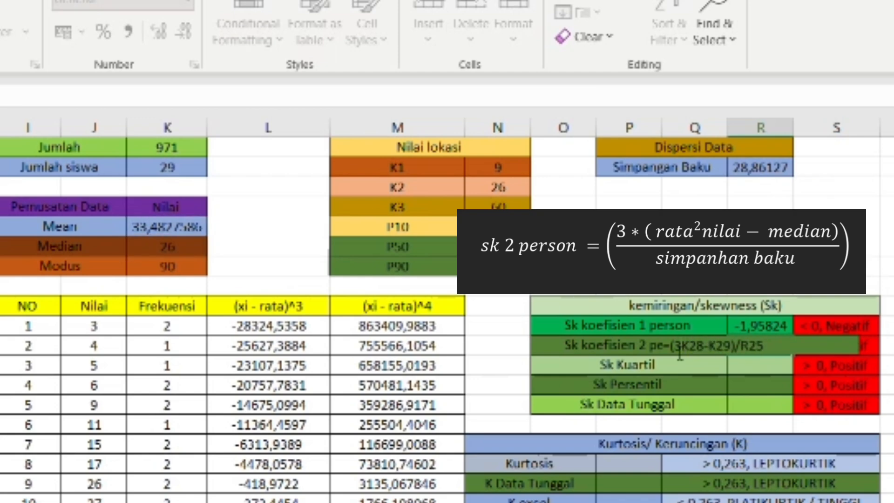
type("*")
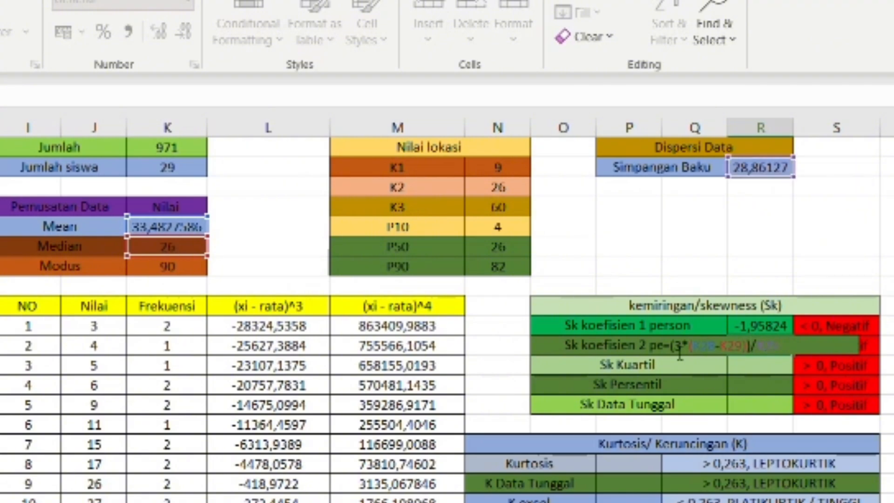
key("Return")
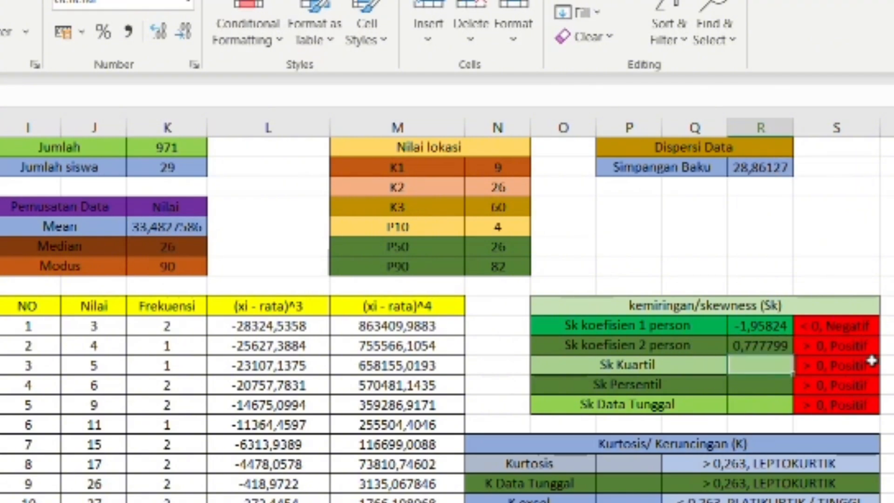
left_click(786, 352)
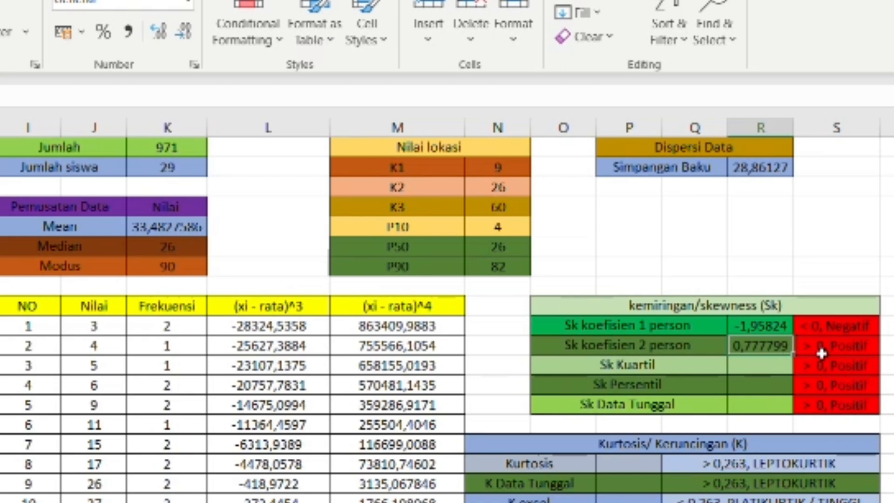
Calculate Sk Kuartil from the K1, K2 and K3 values with the formula =(N27-(2*N26)+N25)/(N27-N25).
left_click(766, 371)
type("=")
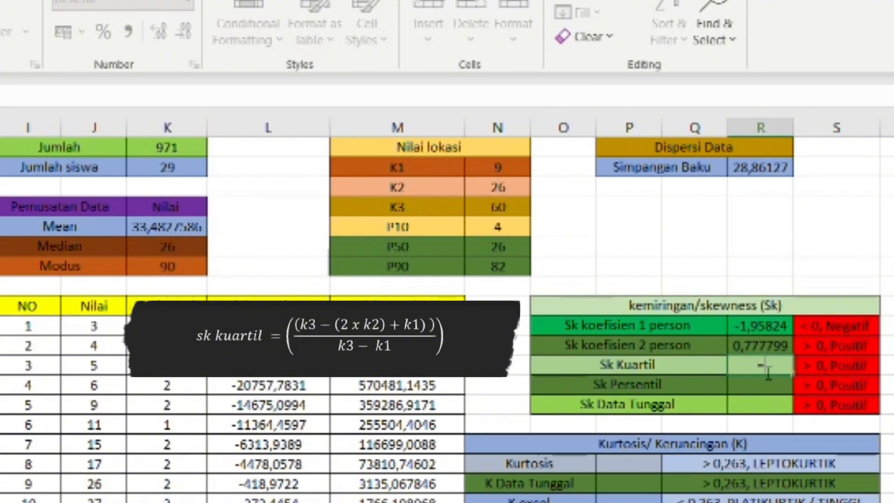
left_click(520, 213)
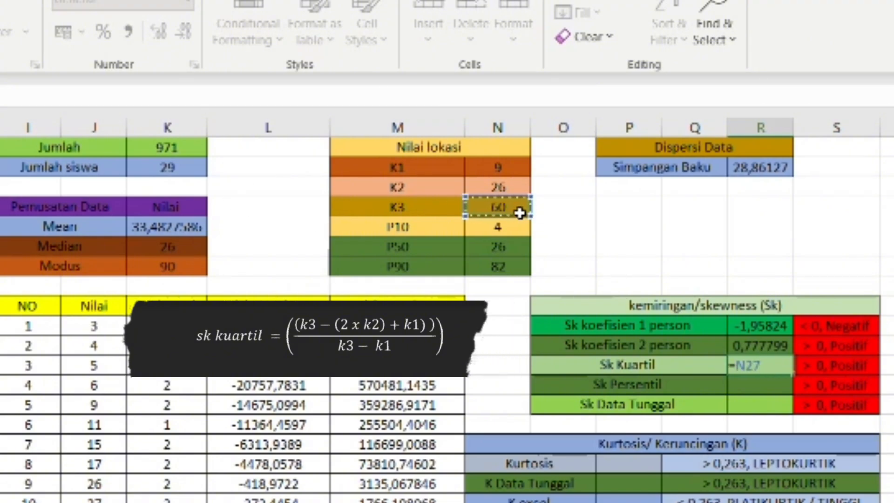
type("-(")
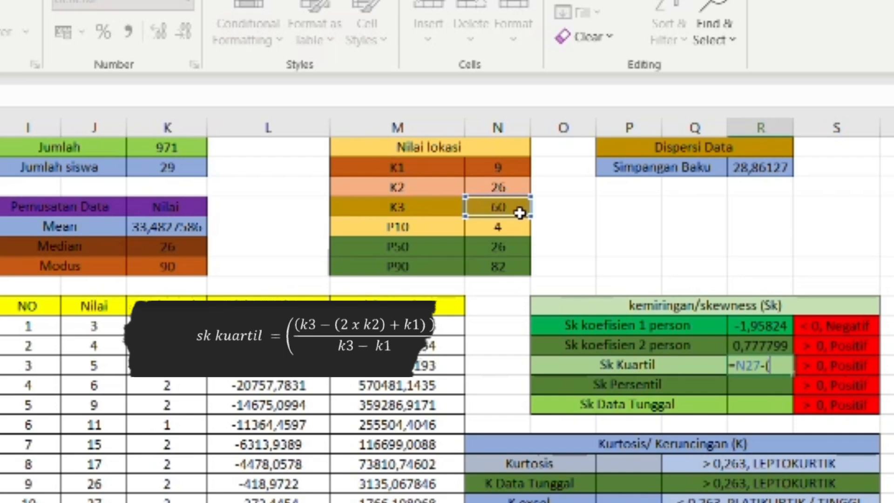
type("2*")
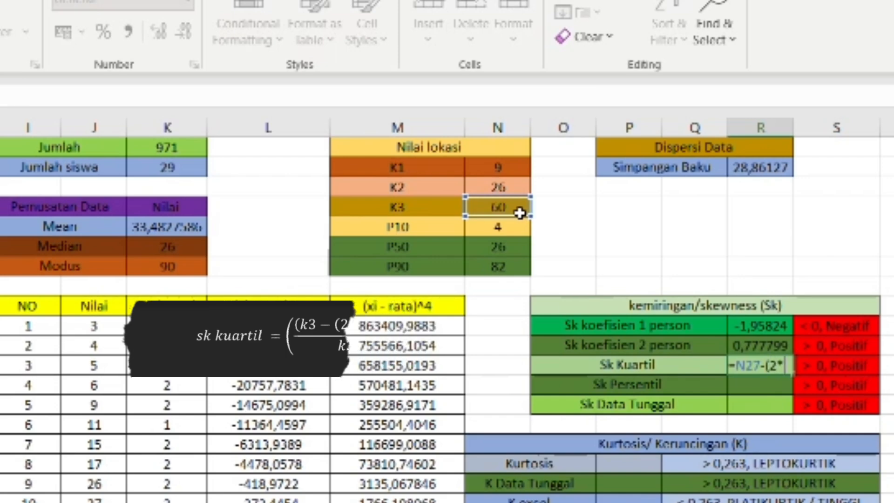
left_click(504, 191)
type(")")
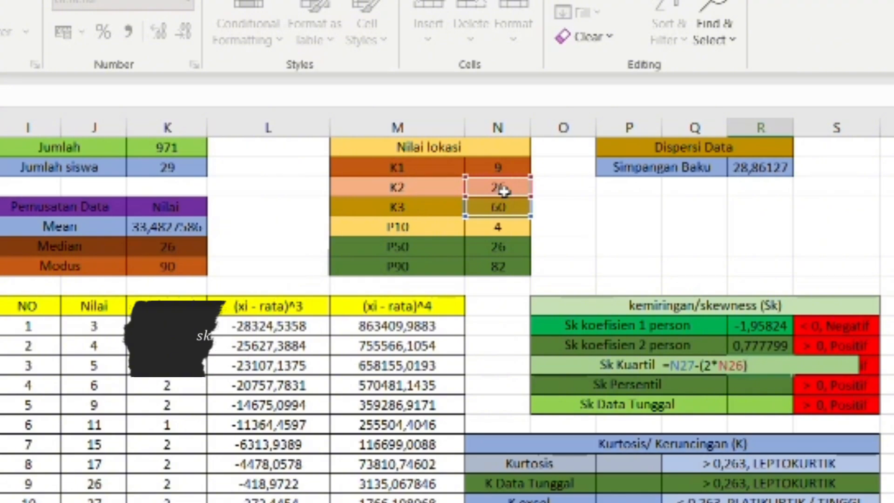
type("+")
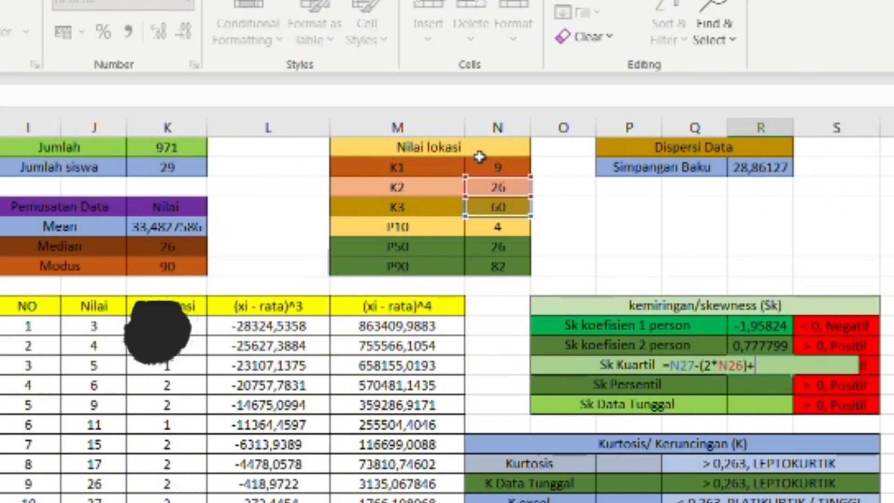
left_click(493, 171)
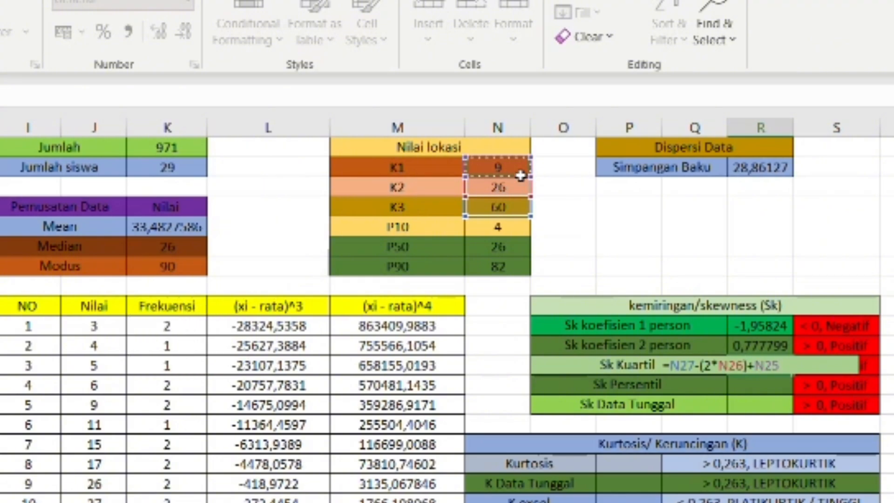
type("/")
type("(")
left_click(786, 366)
type(")")
left_click(807, 367)
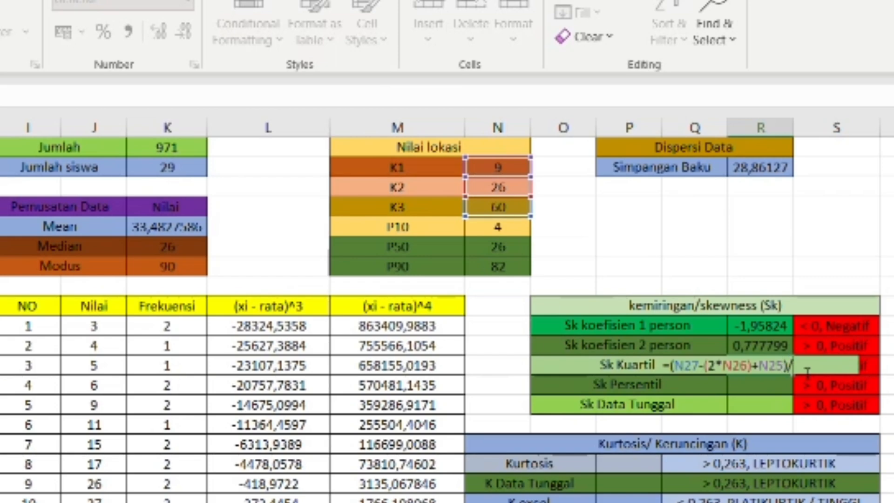
left_click(524, 210)
type("-")
left_click(499, 170)
type(")")
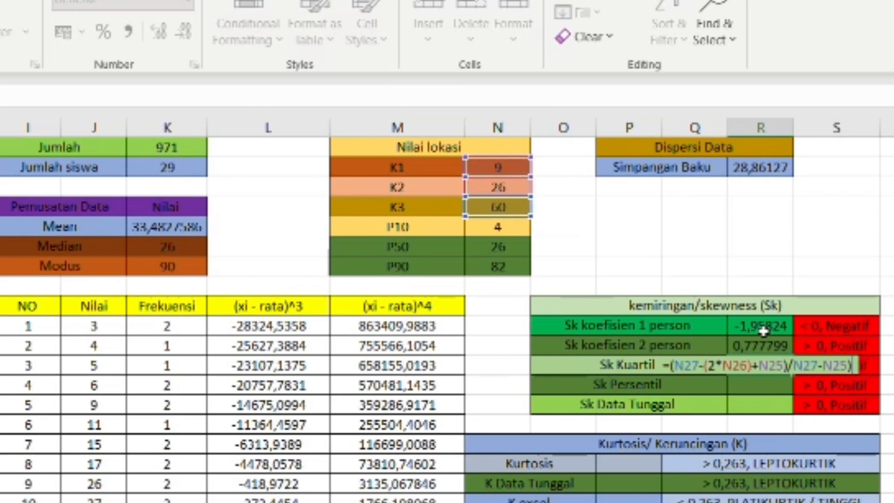
key("Return")
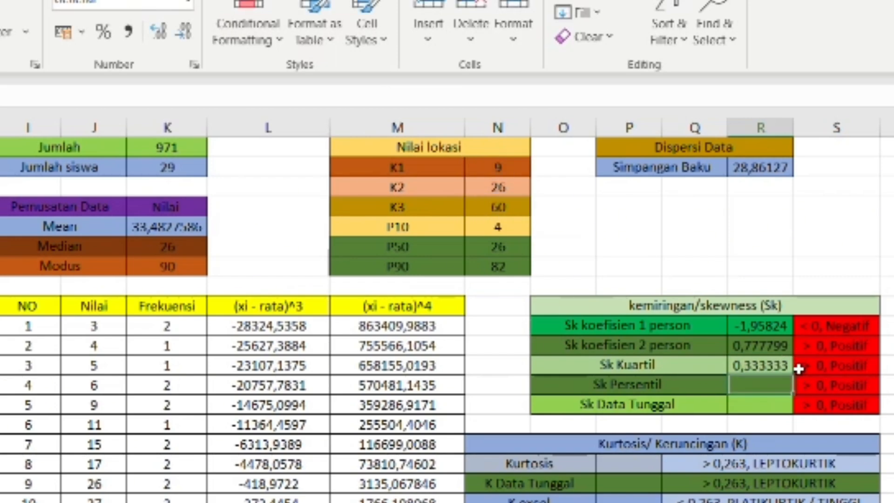
Calculate Sk Persentil from the P10, P50 and P90 values with the formula =(N30-(2*N29)+N28)/(N30-N28).
type("=")
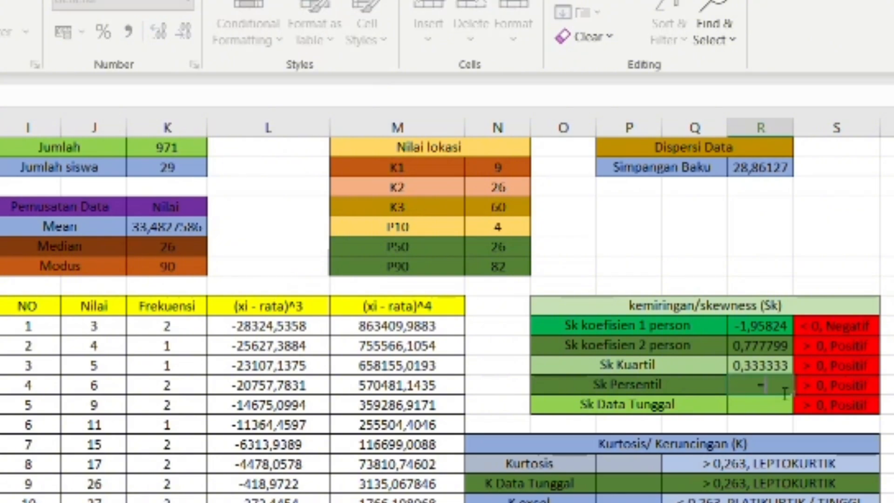
left_click(515, 275)
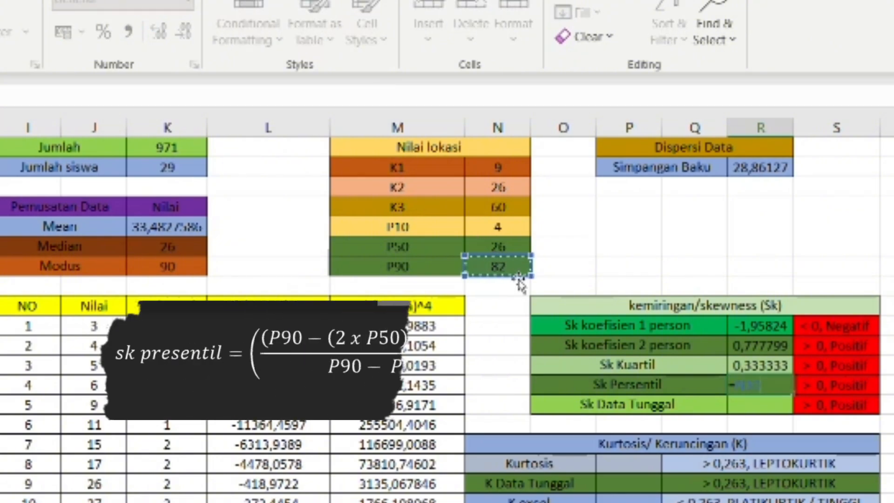
key("BackSpace")
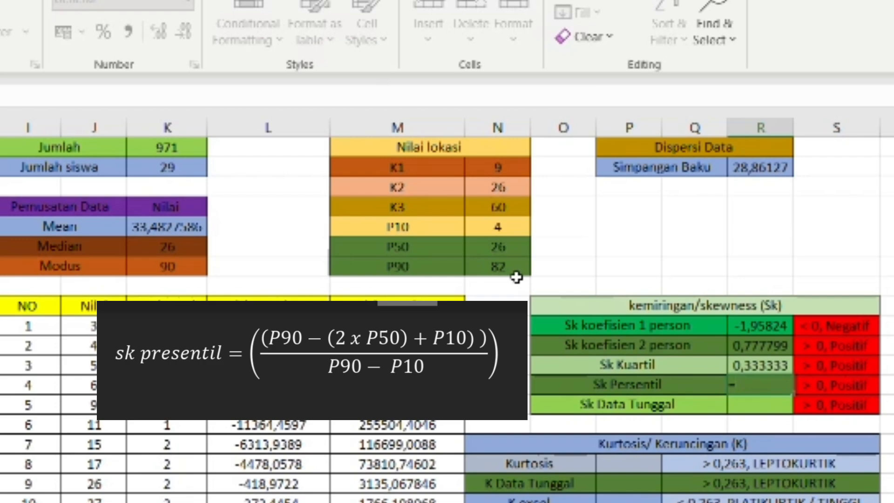
left_click(498, 267)
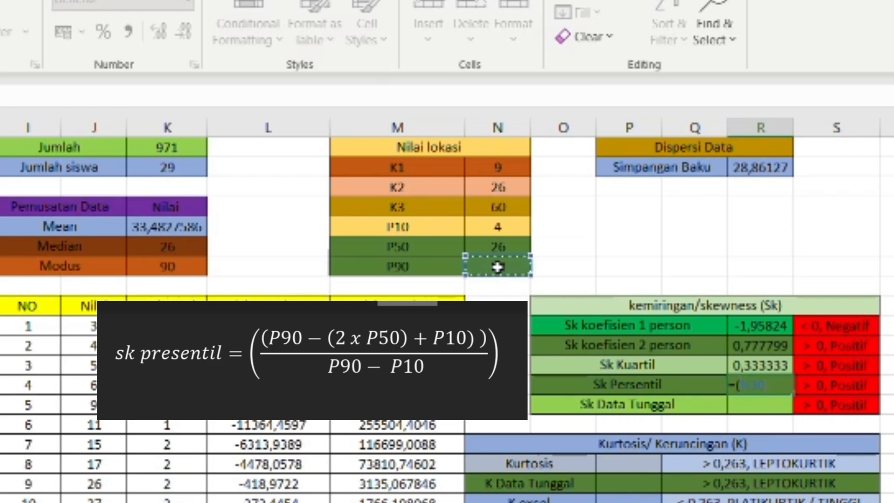
type("-")
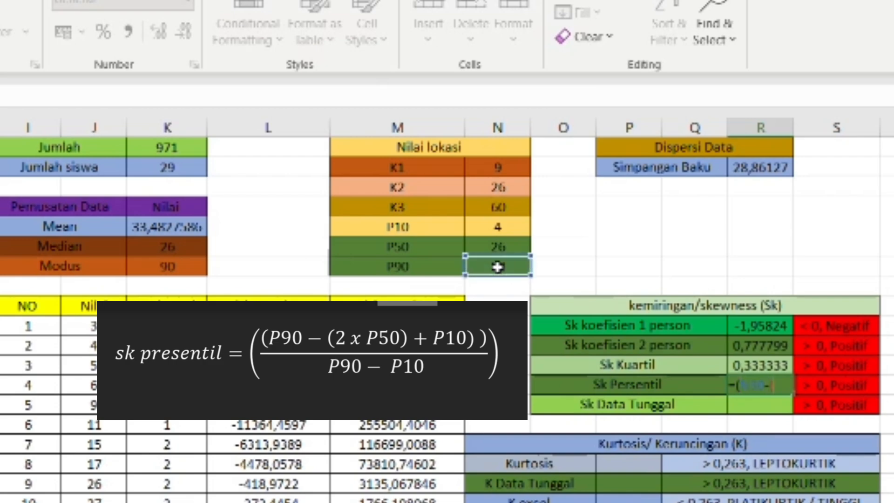
type("(2*")
left_click(513, 249)
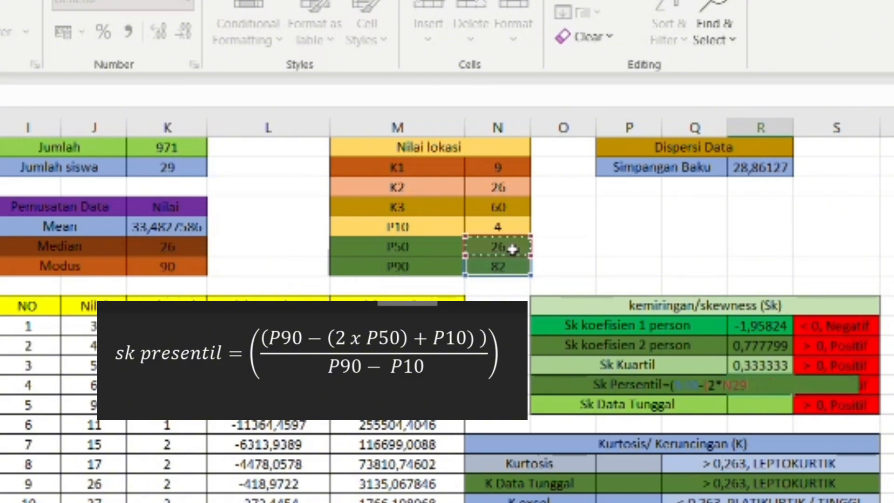
type(")+")
left_click(510, 233)
type(")")
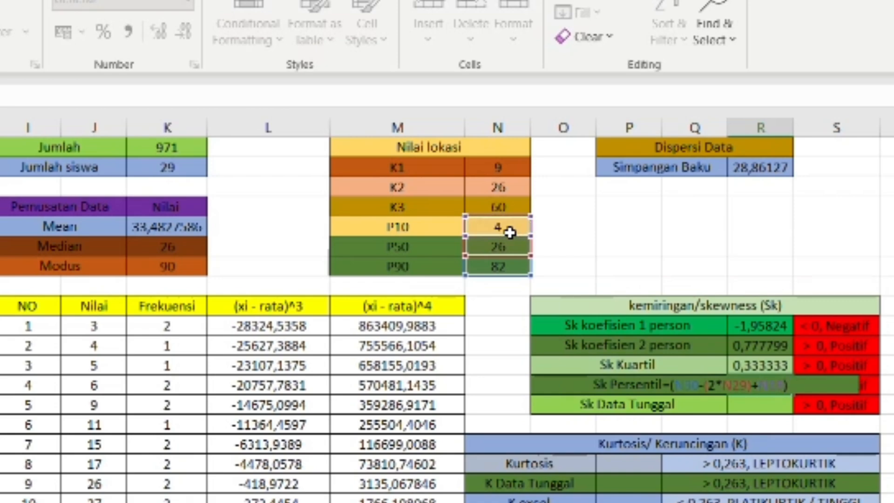
type("/(N30")
left_click(512, 268)
type("-")
left_click(515, 230)
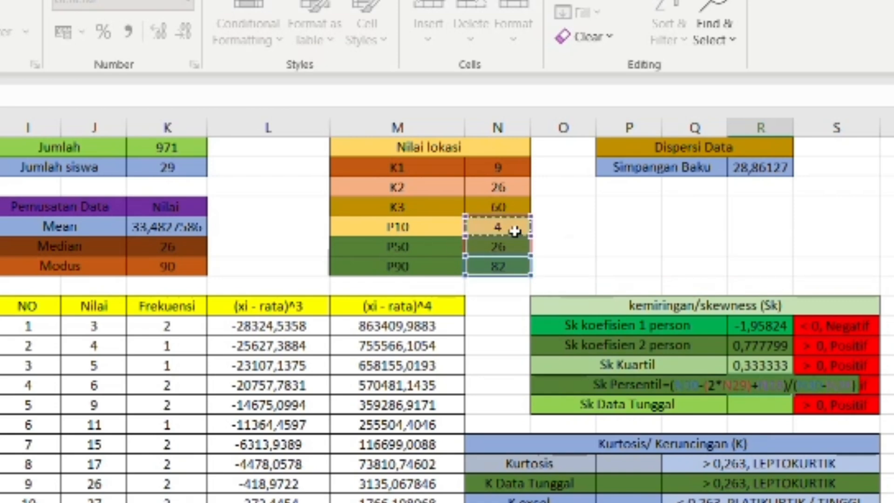
key("Return")
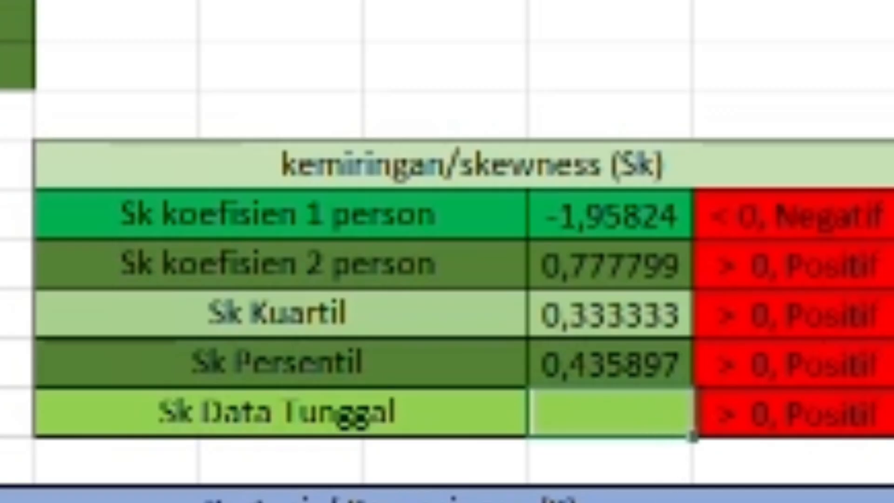
Calculate Sk Data Tunggal from the raw scores with the formula =SKEW(A4:E9).
type("=ske")
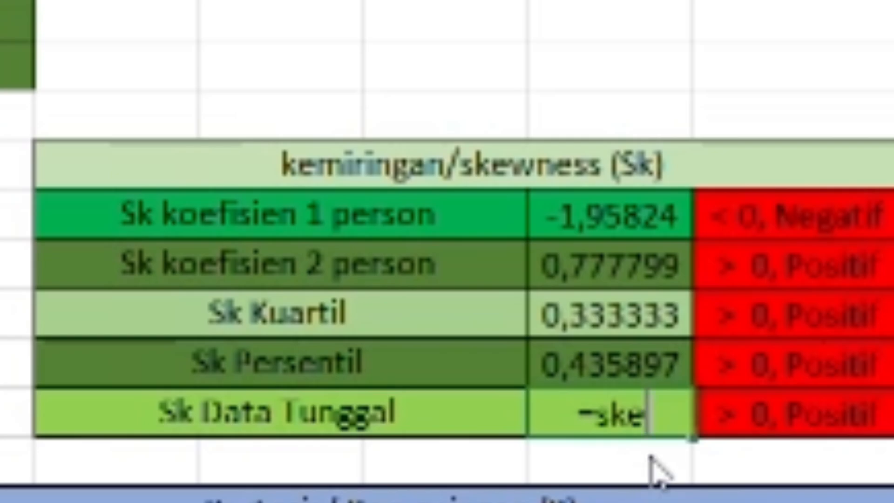
key("Tab")
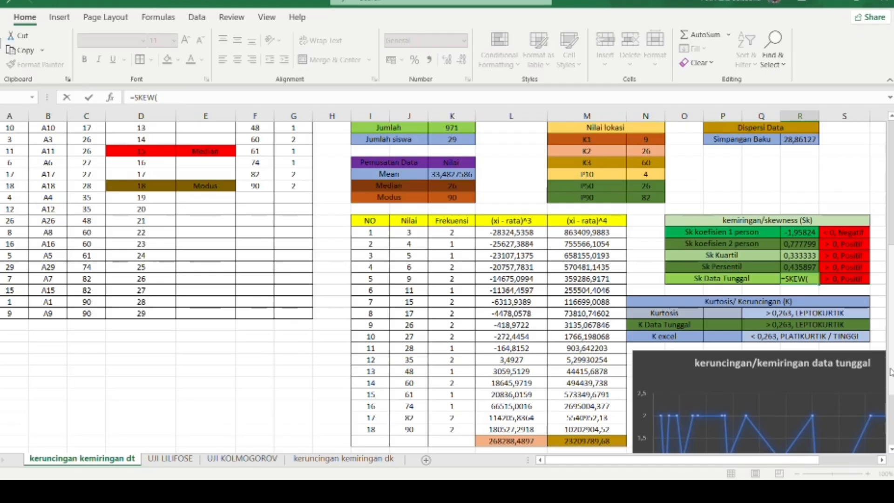
scroll(601, 152, "up", 6)
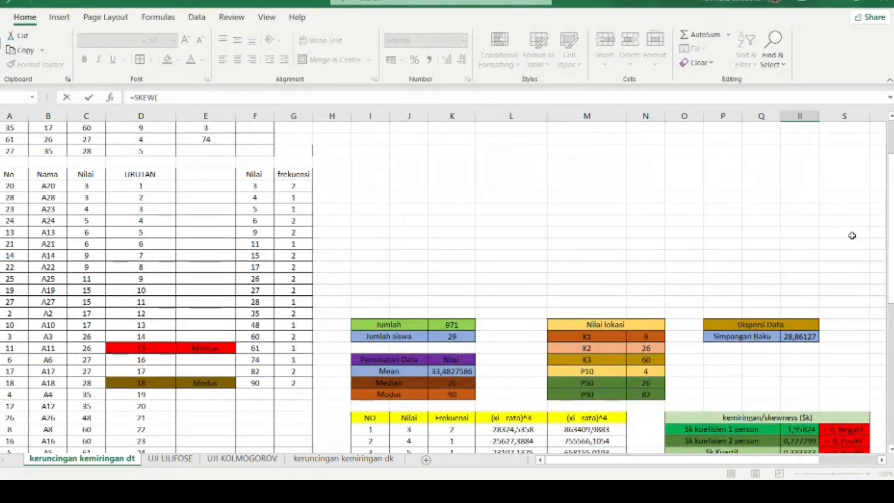
scroll(853, 236, "up", 2)
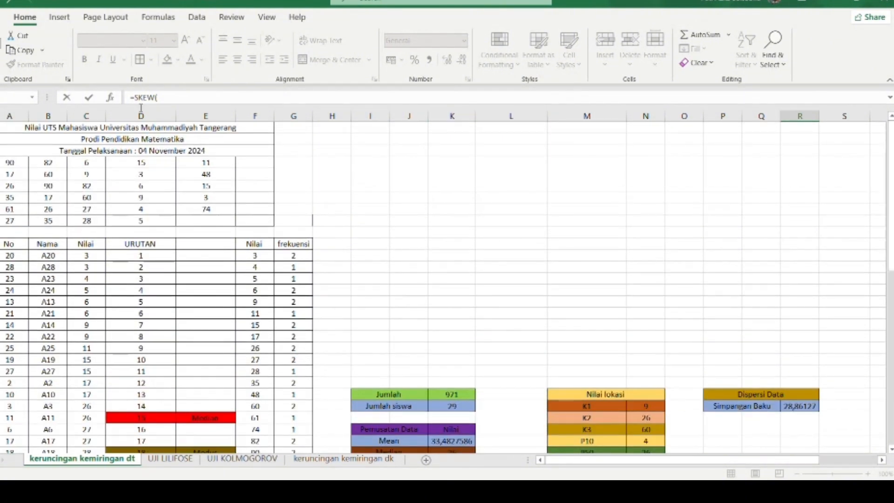
left_click_drag(17, 163, 211, 228)
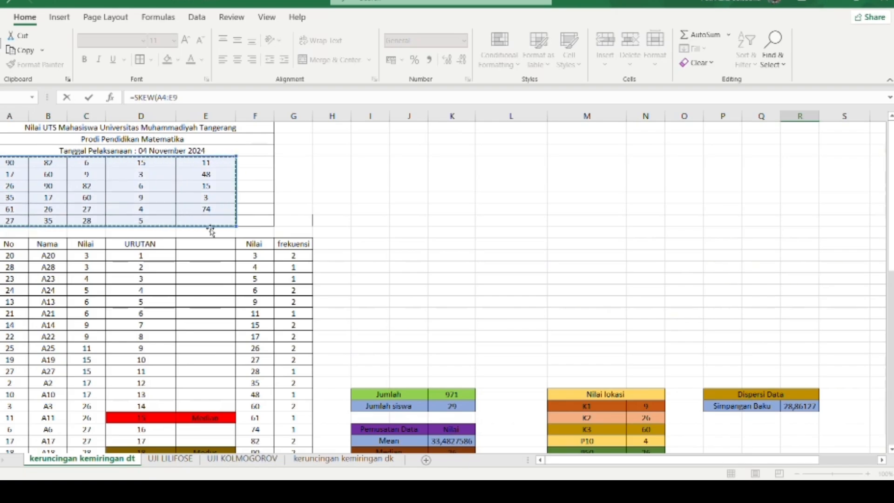
key("Return")
Calculate Kurtosis from the quartile and percentile values with the formula =0.5*(N27-N25)/(N30-N28).
left_click(303, 467)
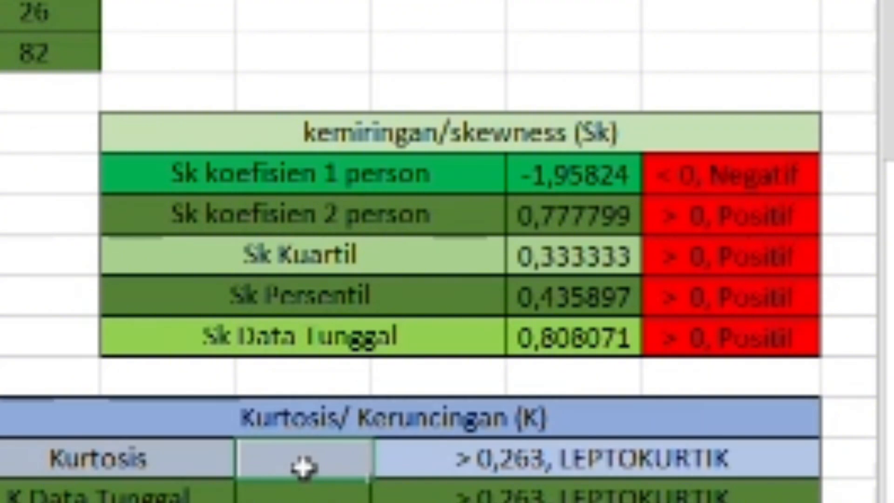
type("=0.")
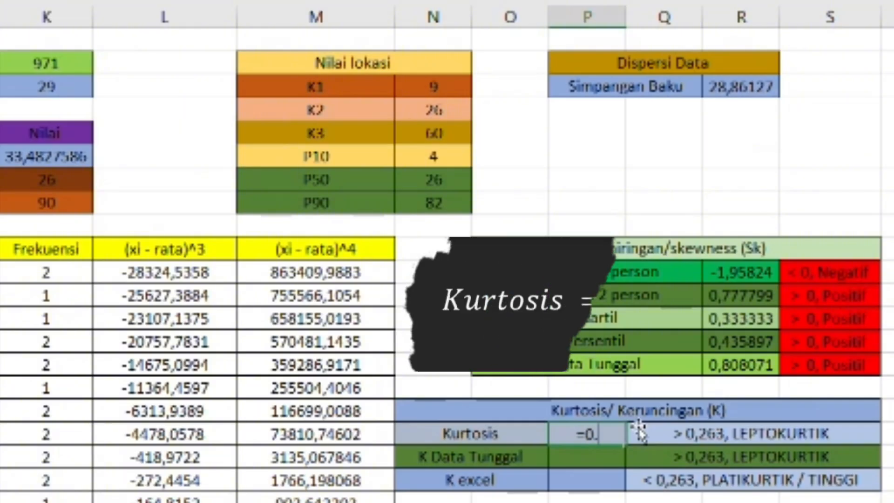
type("5*(")
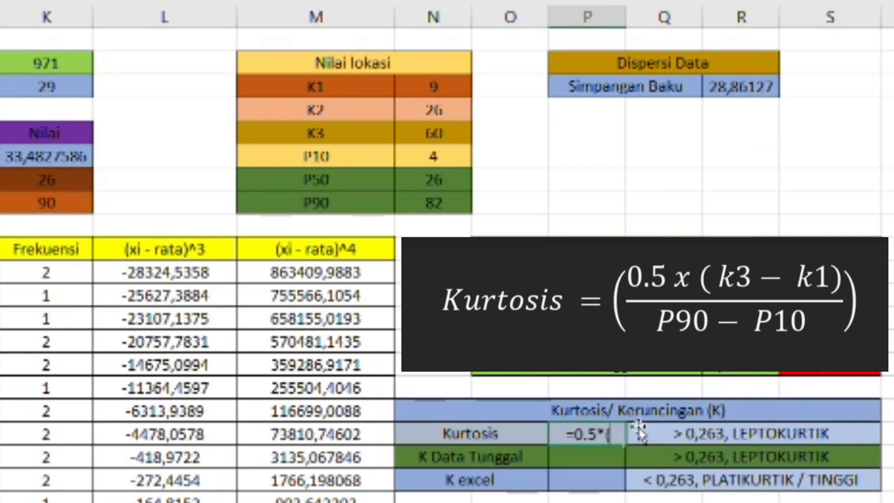
left_click(450, 139)
type("-")
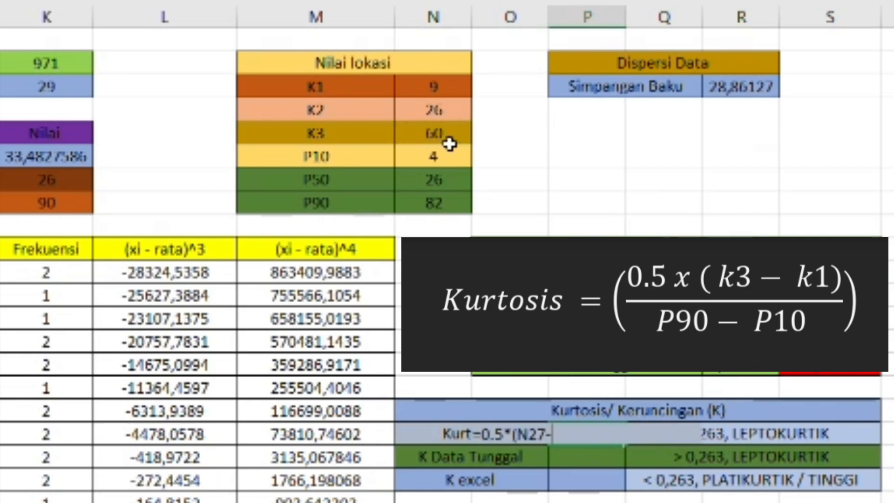
left_click(449, 93)
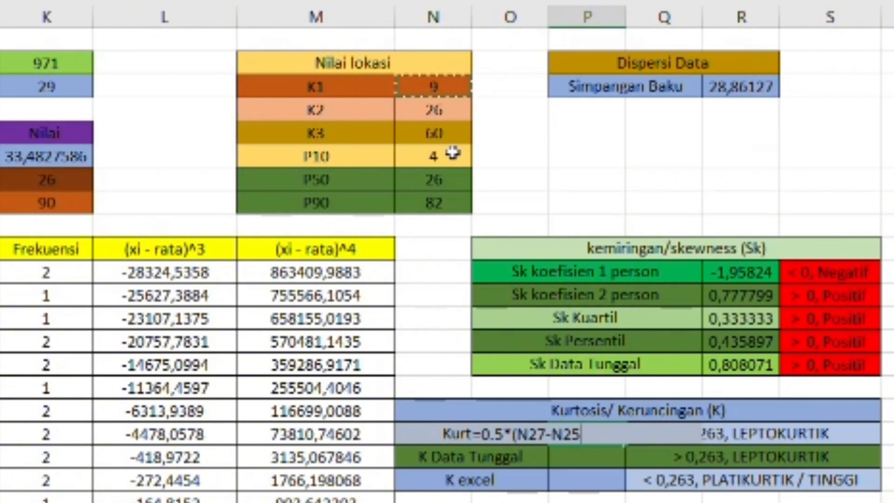
type(")/")
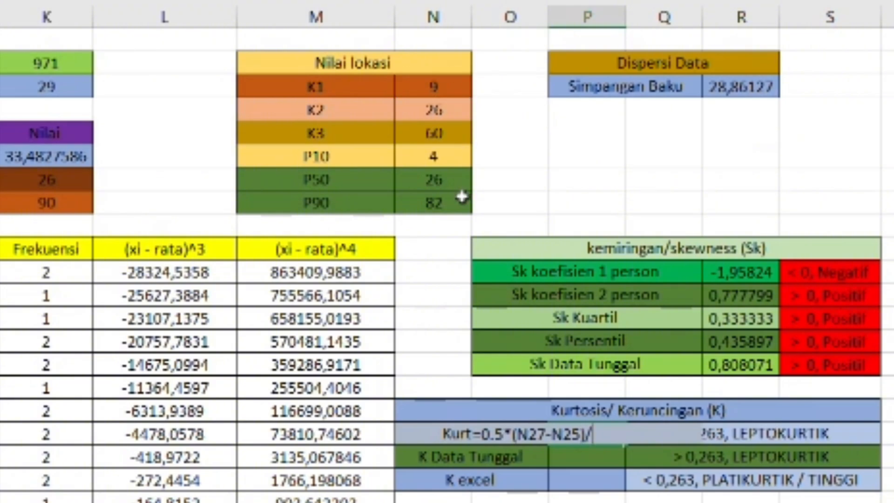
left_click(429, 207)
type("-")
key("BackSpace")
key("BackSpace")
key("BackSpace")
key("BackSpace")
type("(")
left_click(429, 208)
type("-")
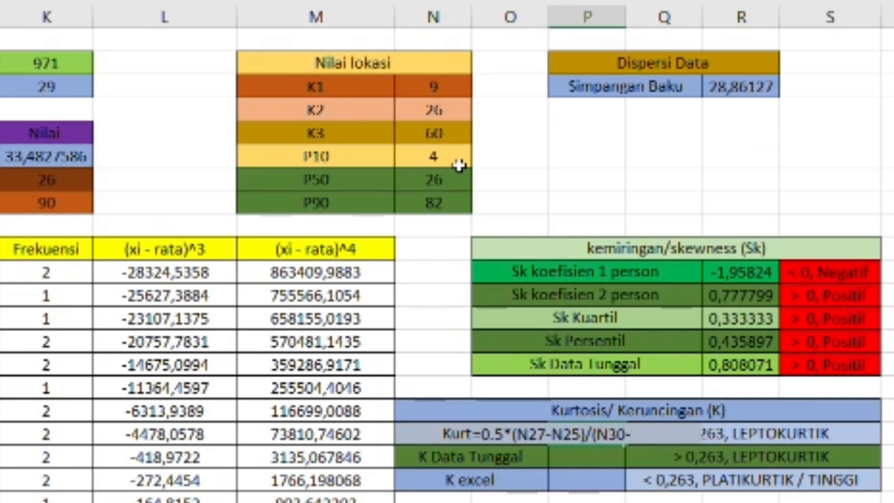
left_click(442, 164)
type(")")
key("Return")
Correct the multiplier in the Kurtosis formula to 0,5 so it reads =0,5*(N27-N25)/(N30-N28).
left_click(591, 433)
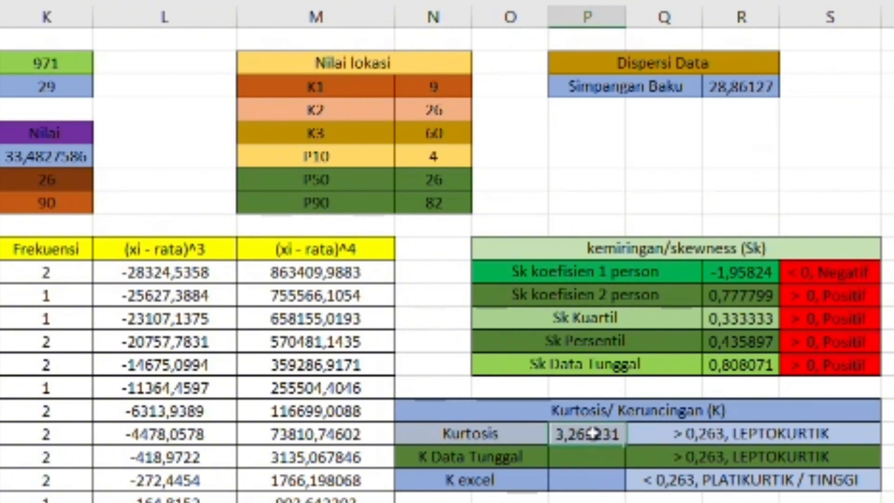
key("F2")
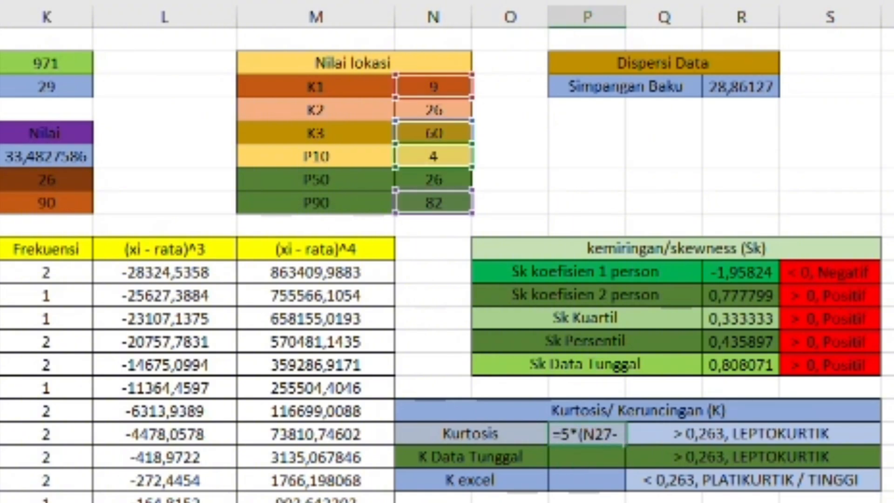
type("0,")
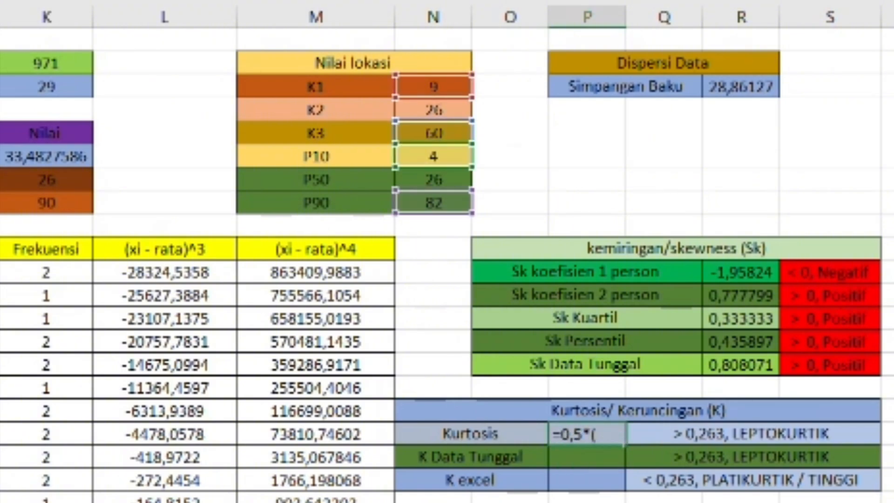
key("Return")
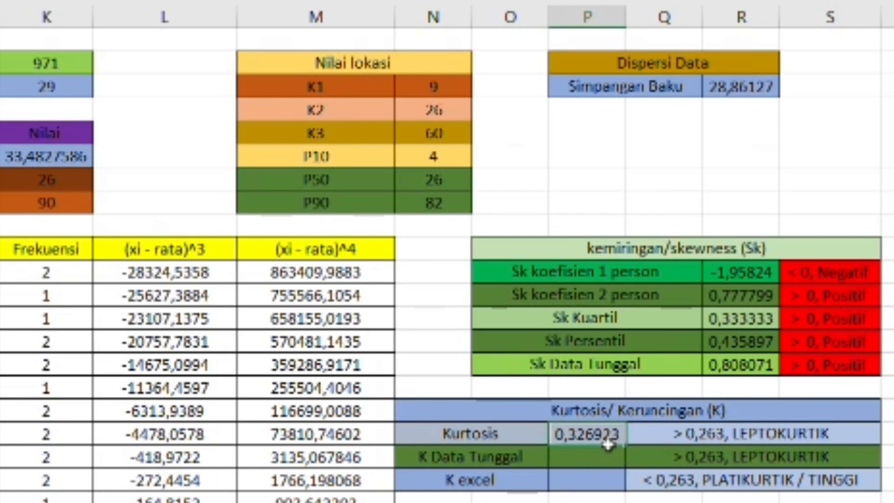
type("=")
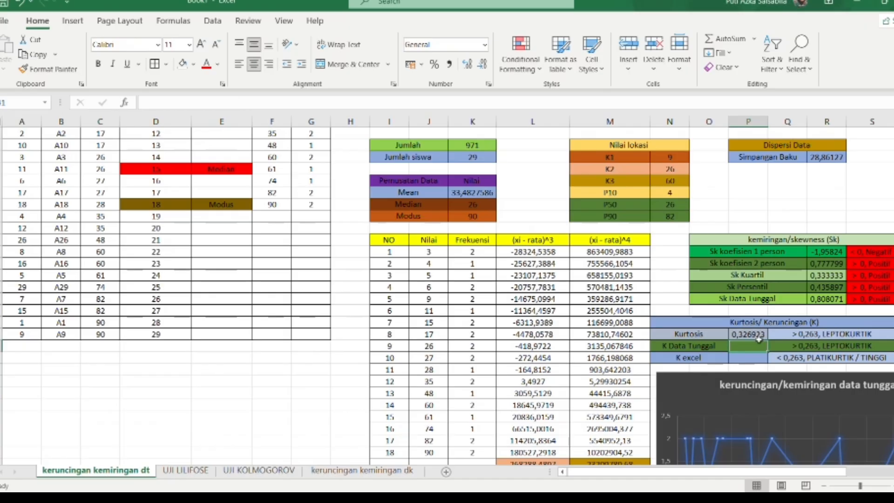
left_click(759, 338)
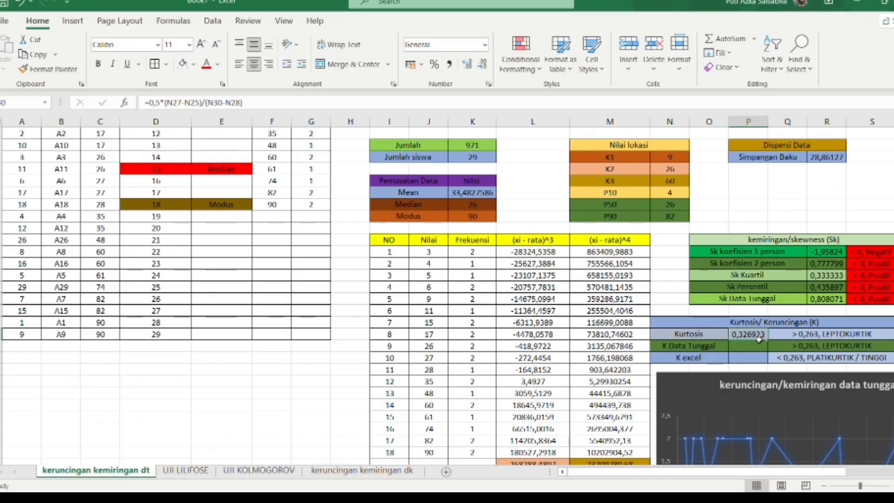
Calculate K Data Tunggal as M51 divided by K25 times the Simpangan Baku to the fourth power, and fill its row light green.
left_click(758, 350)
type("=")
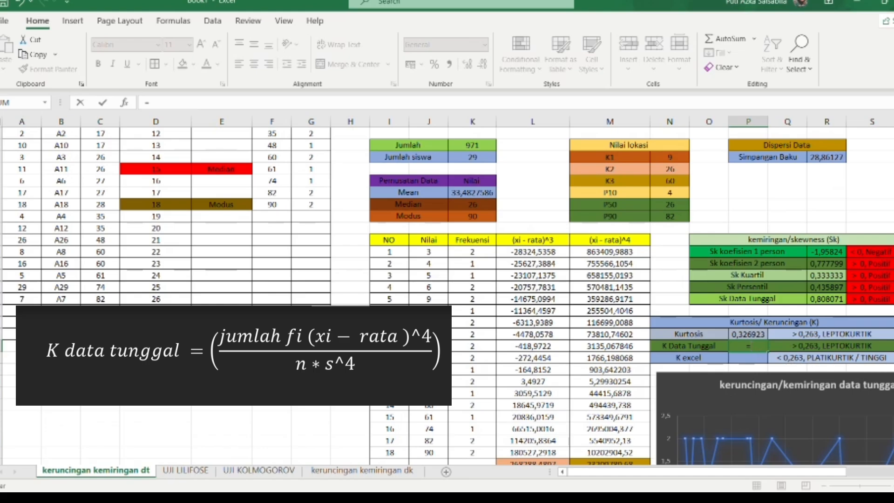
scroll(639, 438, "down", 1)
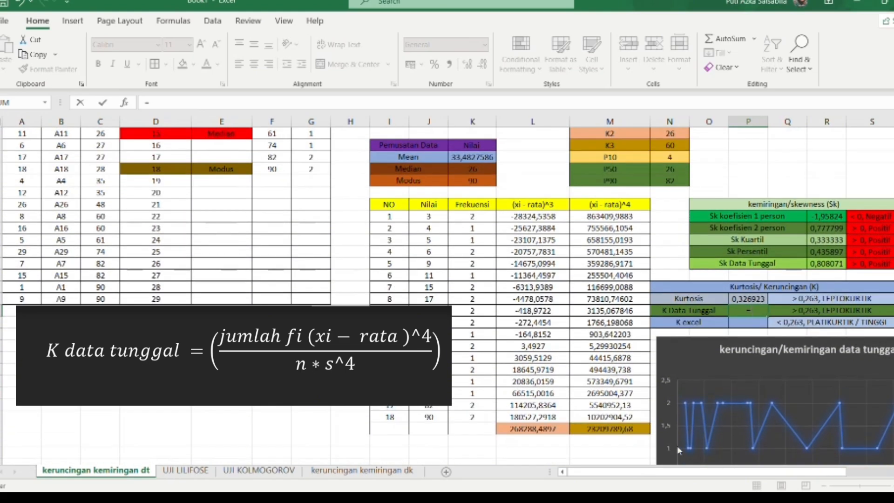
left_click(633, 428)
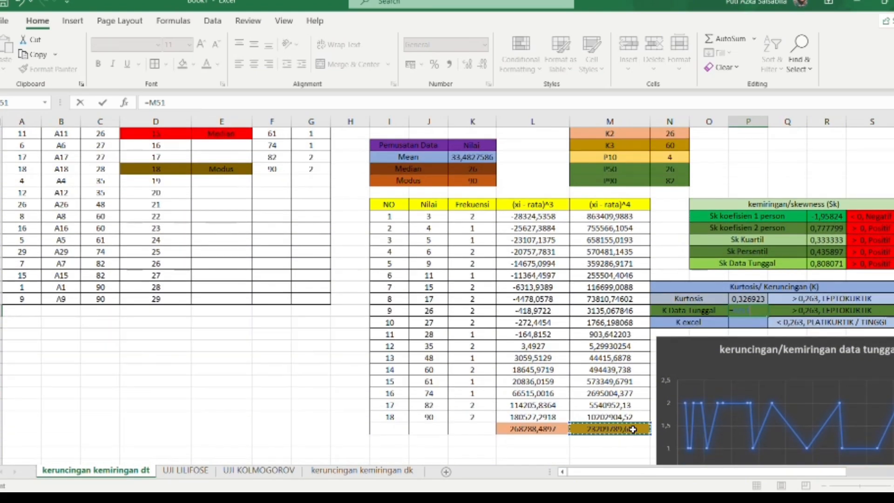
type("/")
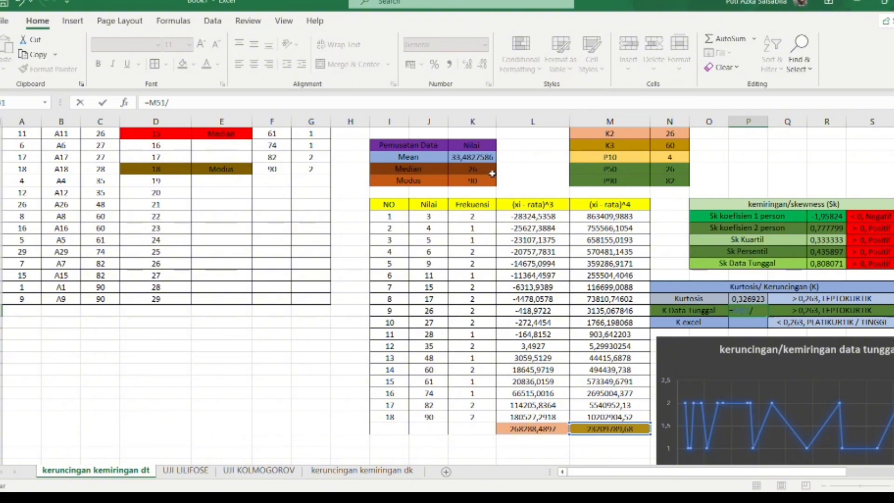
type("((K25*")
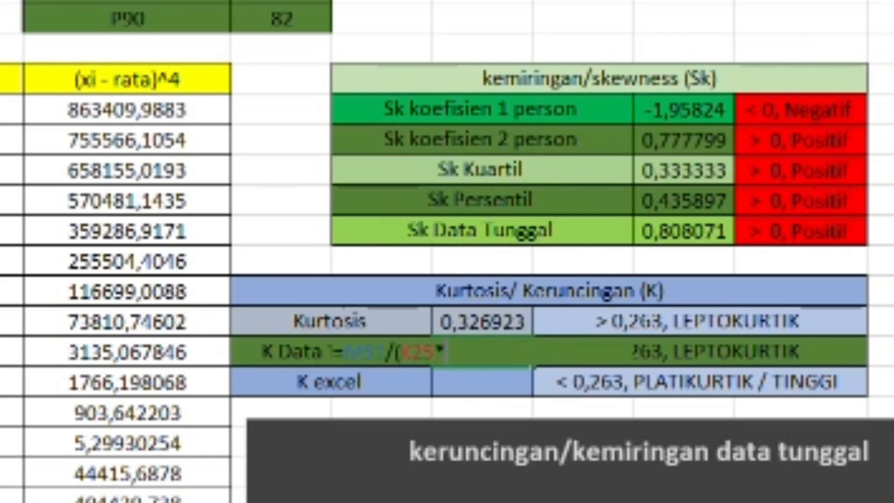
type("K26)^4")
key("Return")
left_click_drag(346, 363, 655, 358)
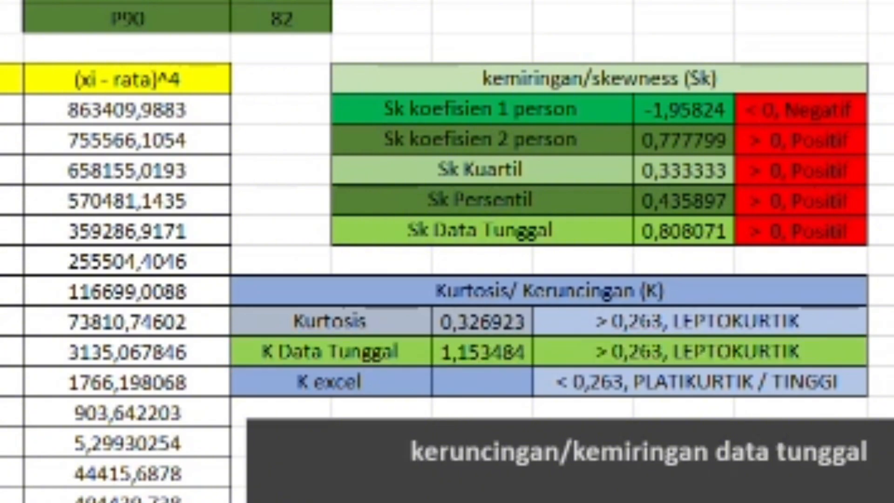
left_click(518, 364)
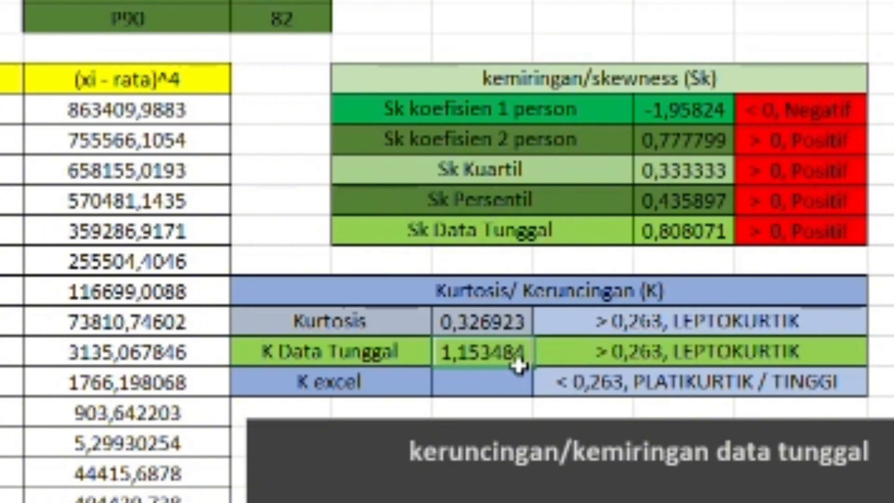
Calculate K excel from the raw scores with the KURT function over the range A4:E9.
left_click(469, 395)
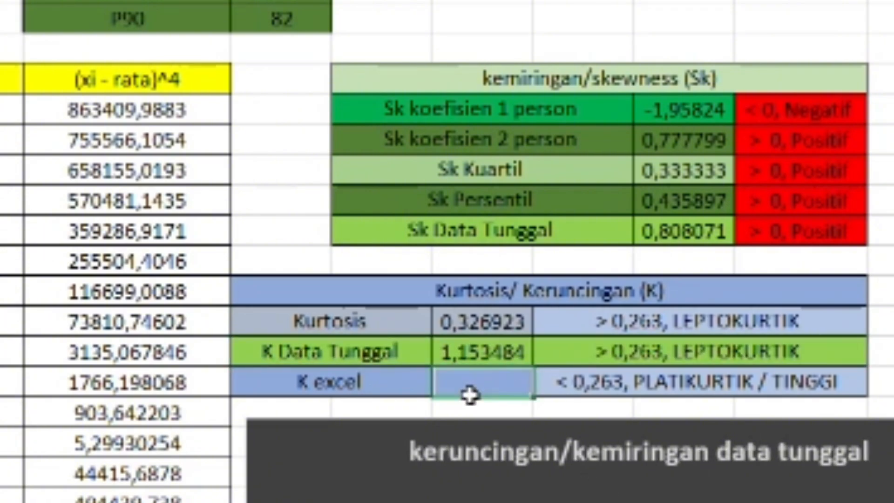
type("=kurt")
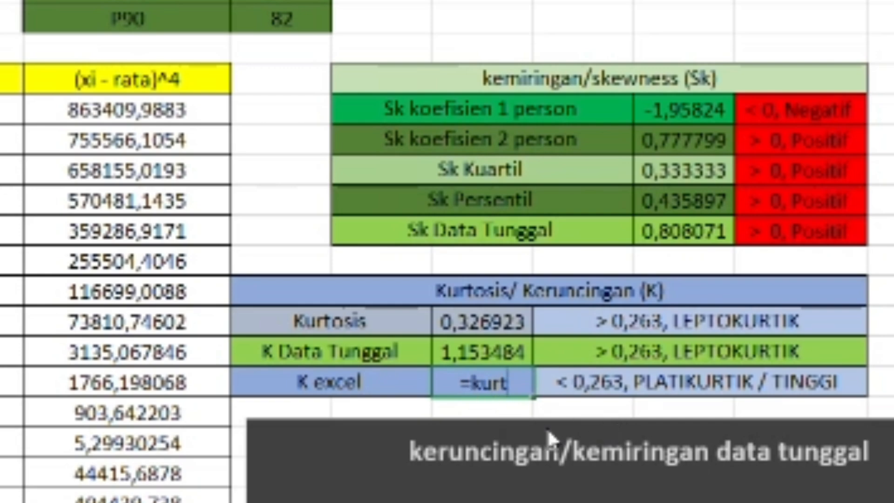
key("Tab")
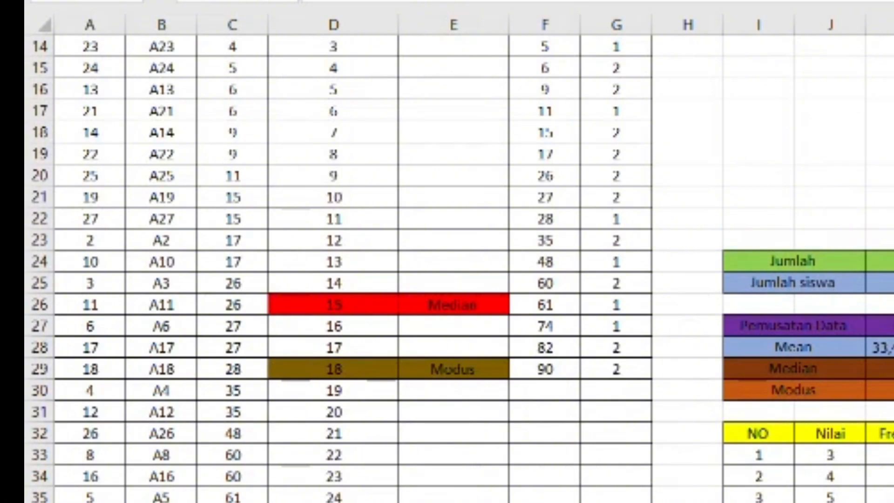
scroll(458, 268, "up", 5)
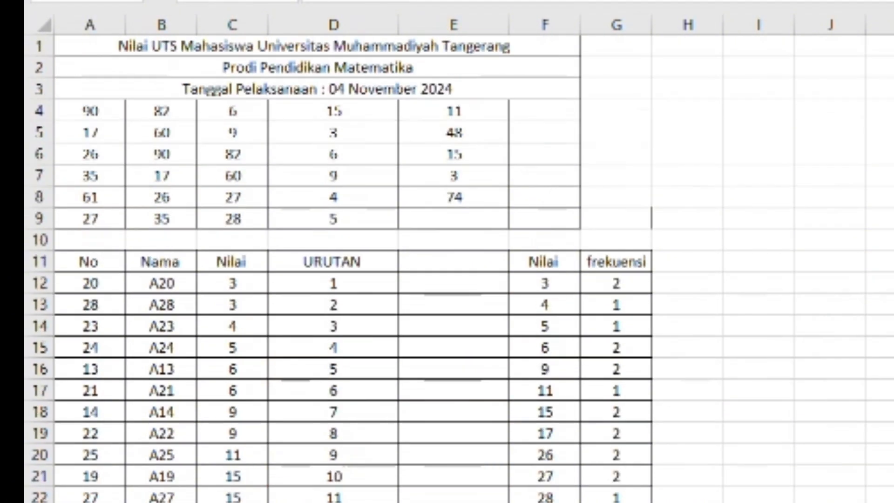
left_click_drag(79, 111, 473, 239)
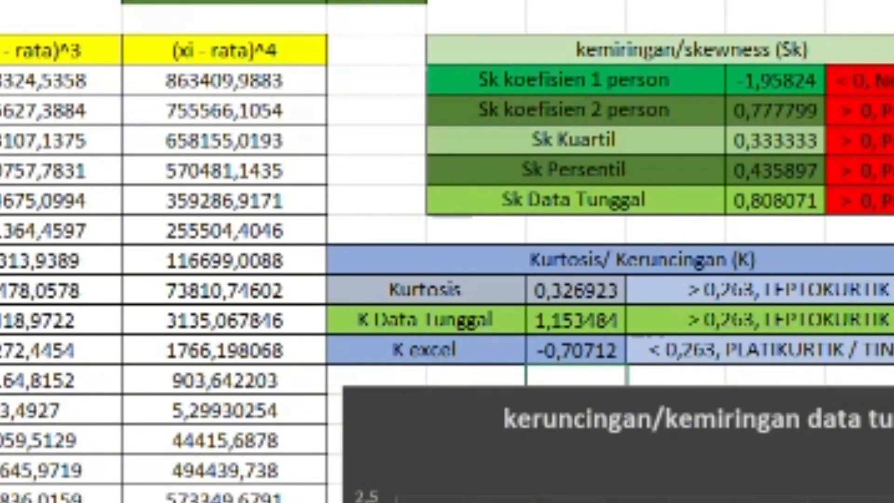
left_click(622, 482)
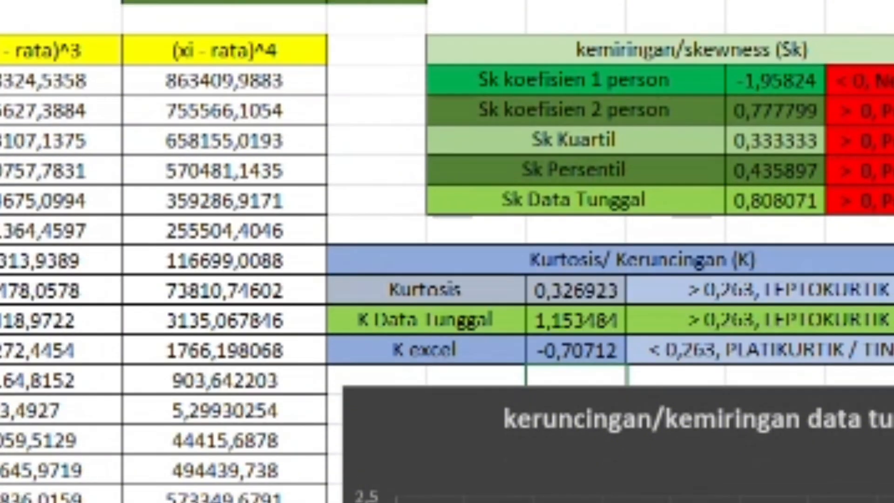
left_click(622, 498)
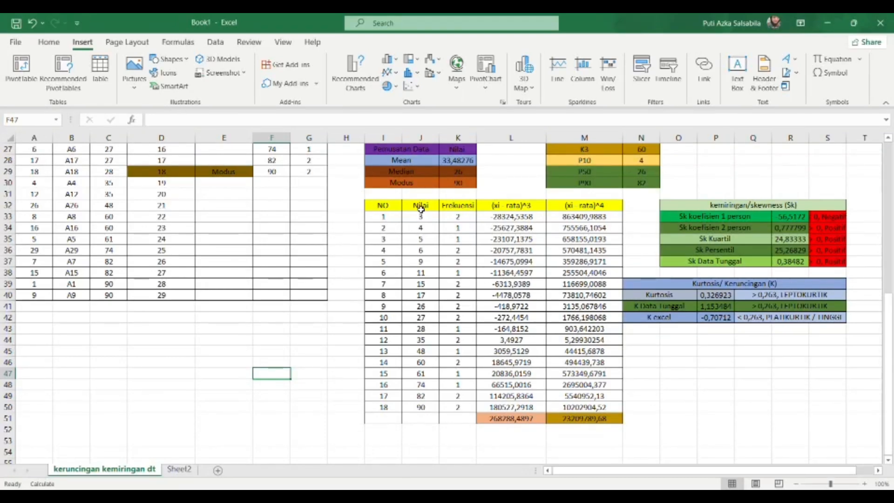
Insert a scatter chart with straight lines and markers from the Nilai and Frekuensi values in J33:K50.
left_click(420, 208)
left_click(422, 218)
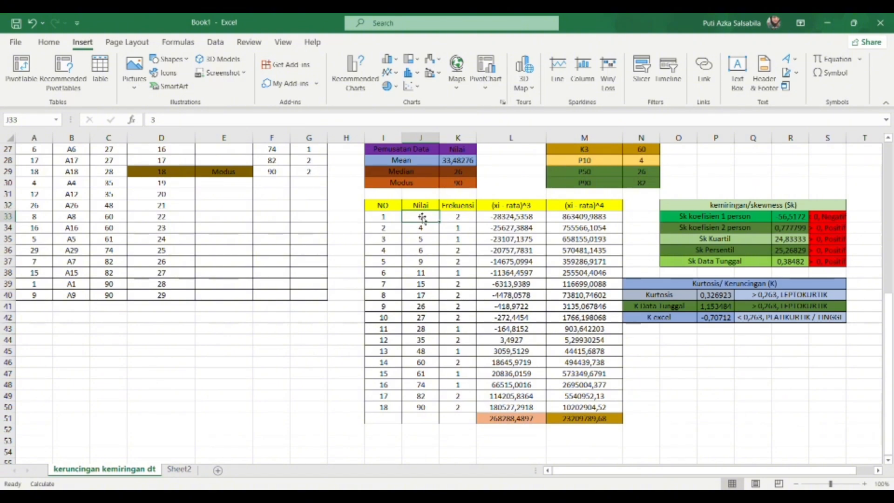
left_click_drag(420, 218, 469, 408)
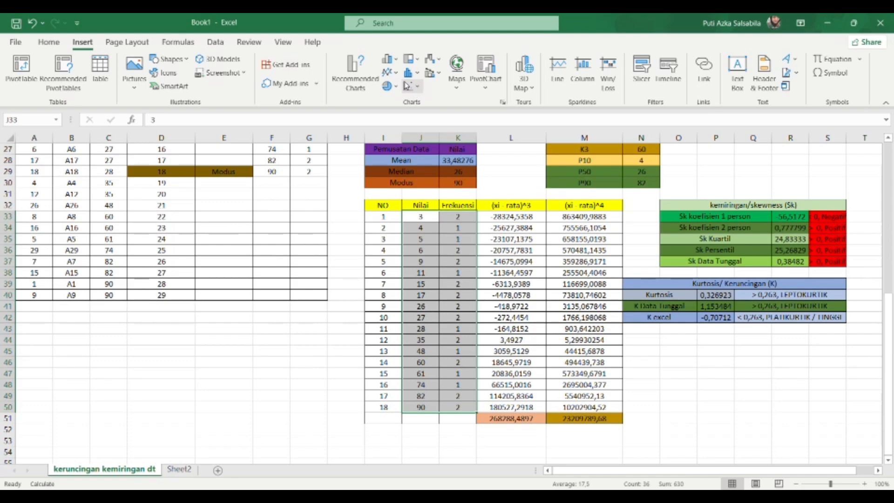
left_click(416, 92)
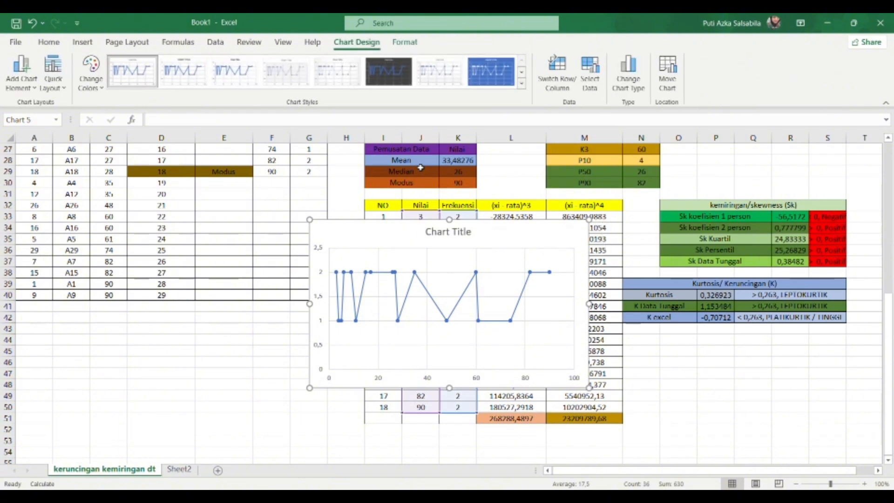
Apply the dark-background style with the glowing blue line to the chart and place it below the Kurtosis/Keruncingan table.
left_click(386, 73)
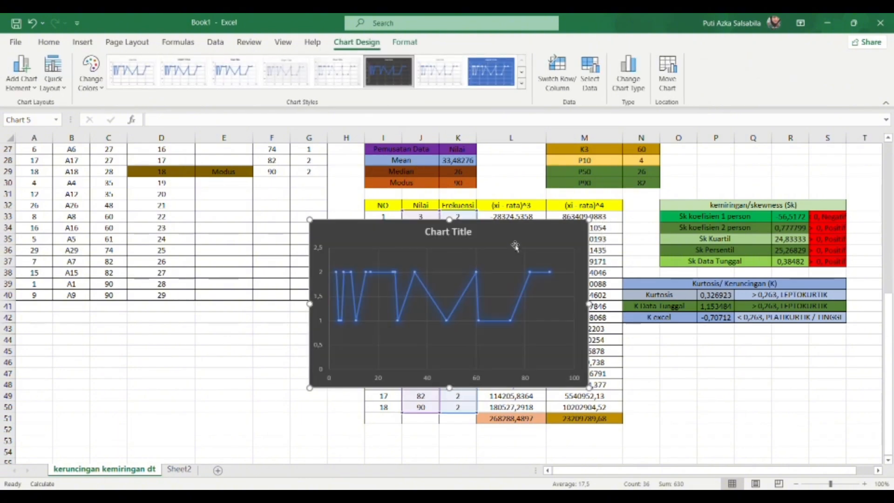
left_click_drag(511, 240, 830, 352)
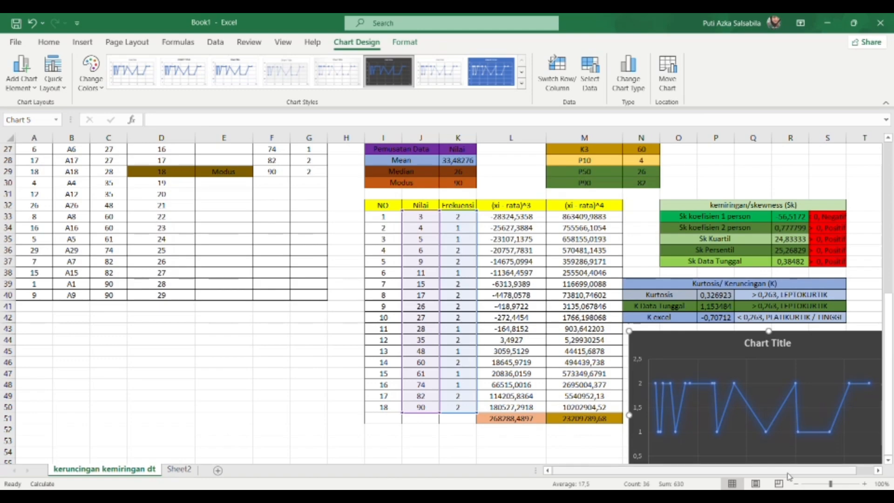
left_click_drag(788, 471, 809, 474)
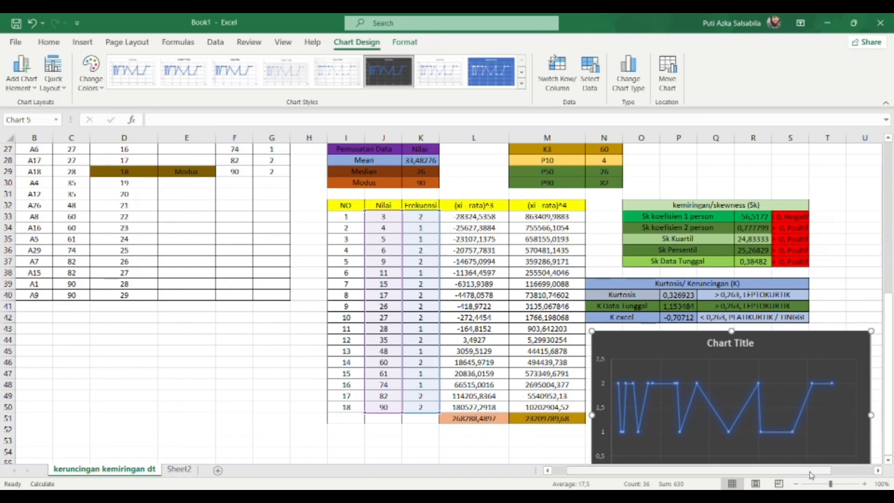
Title the chart "keruncingan/kemiringan data tunggal".
left_click(744, 347)
left_click(31, 24)
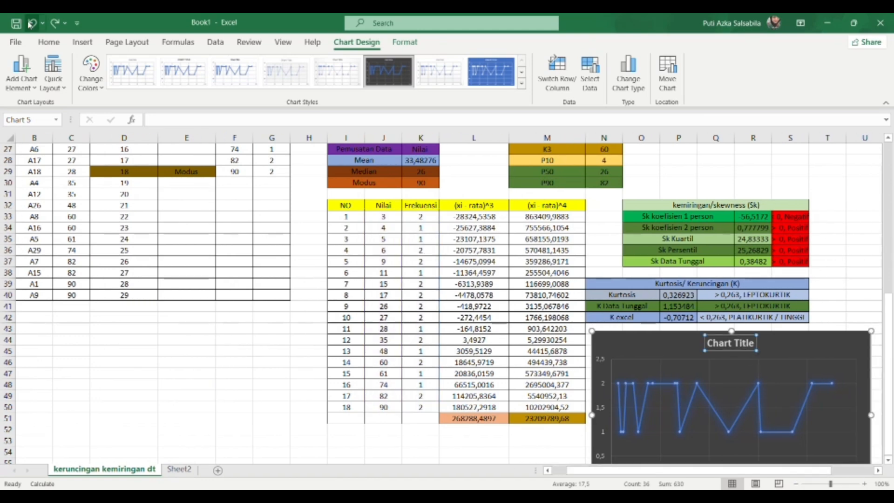
key("ctrl+y")
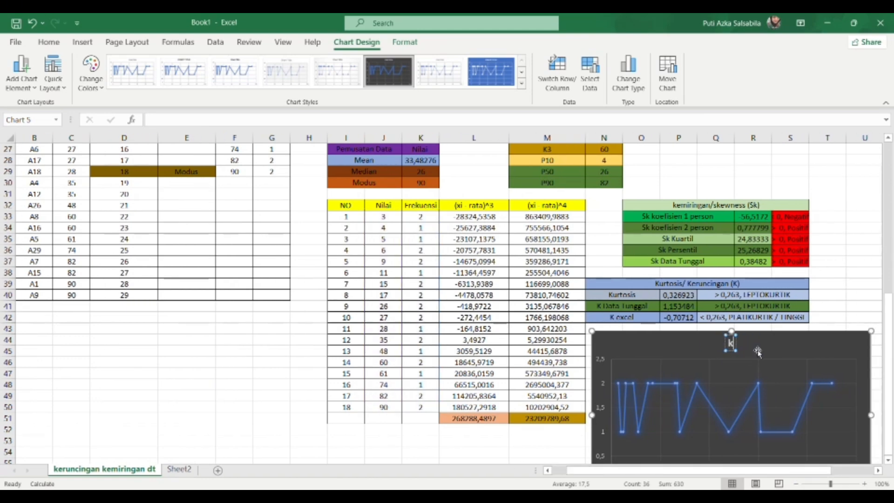
type("/kemiringan data tunggal")
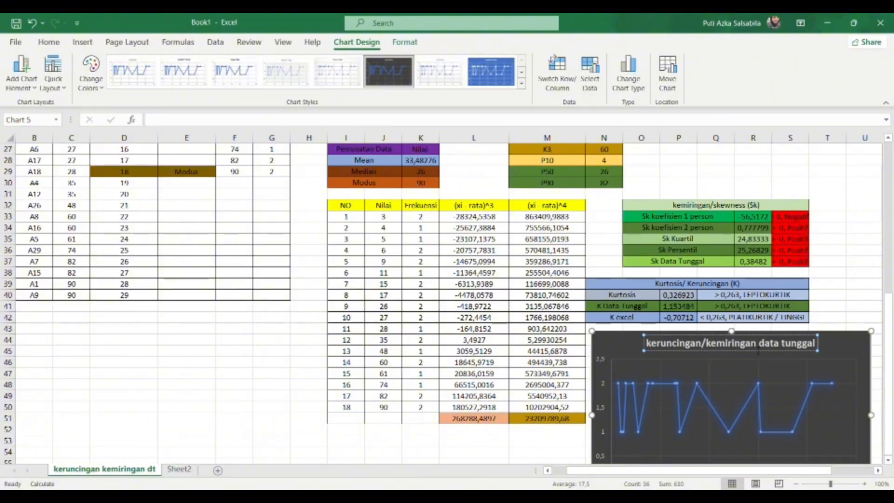
left_click(854, 307)
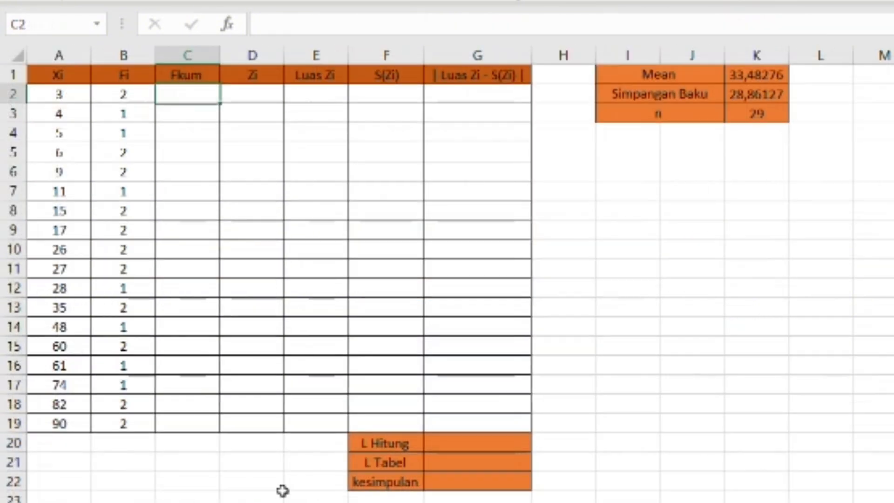
Start the Fkum column of the Xi/Fi table by setting C2 equal to the first Fi value in B2.
left_click(73, 99)
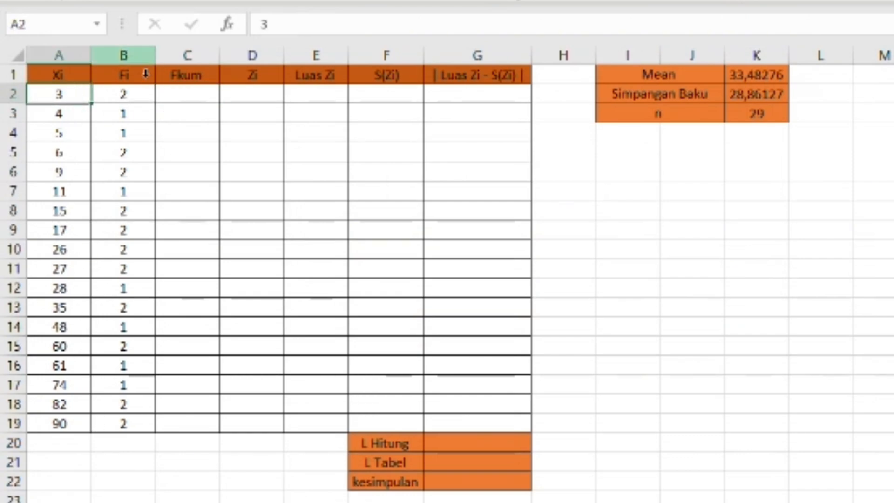
left_click(195, 94)
type("=")
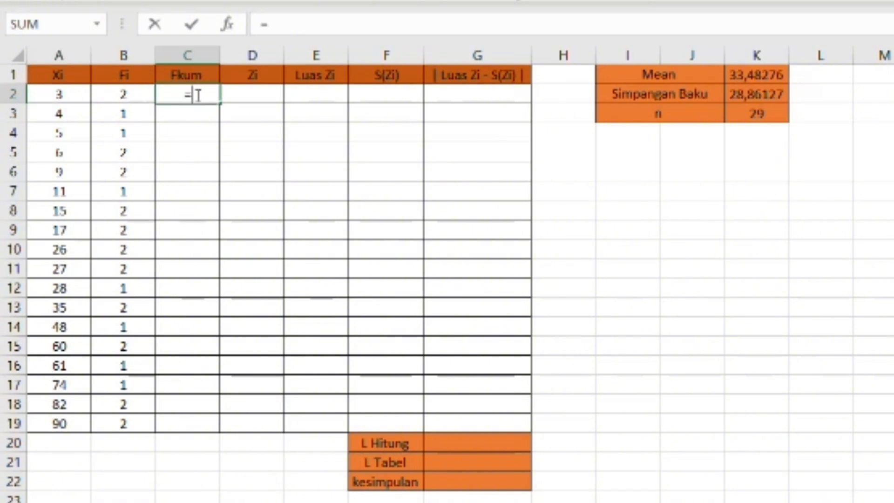
left_click(142, 96)
key("Return")
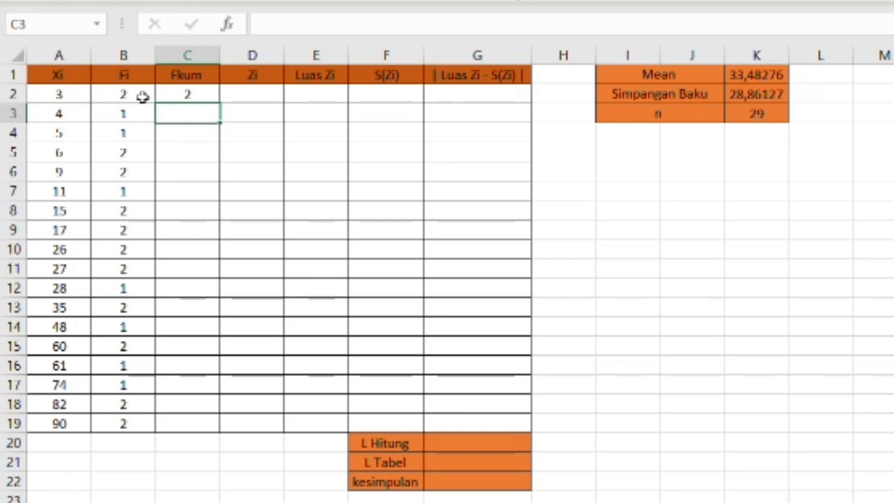
Calculate the second Fkum value in C3 as C2+B3 and fill the formula down to C19.
type("=")
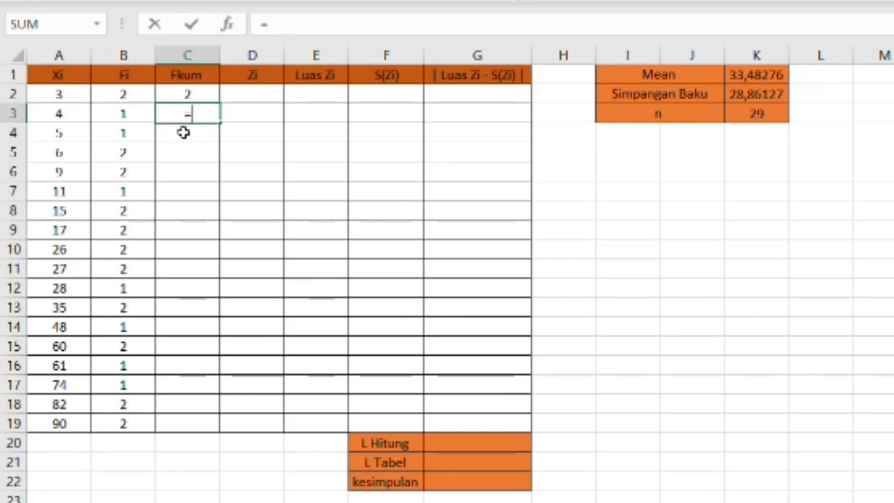
left_click(206, 98)
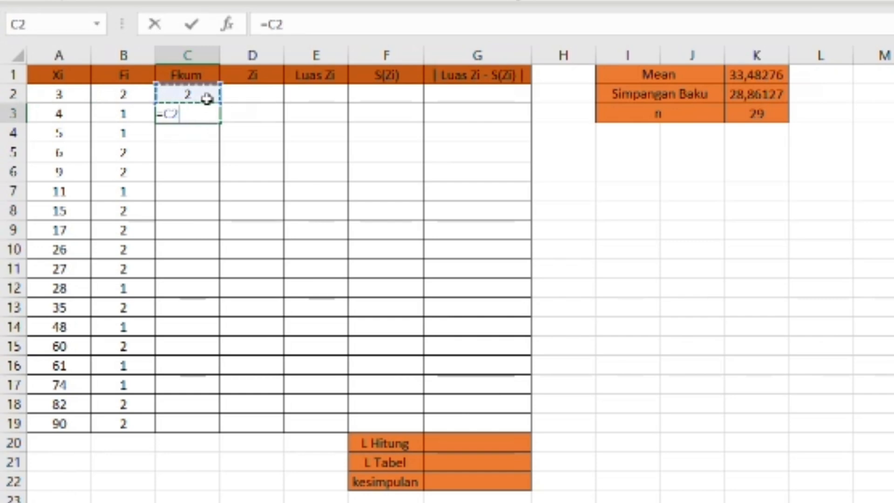
type("+")
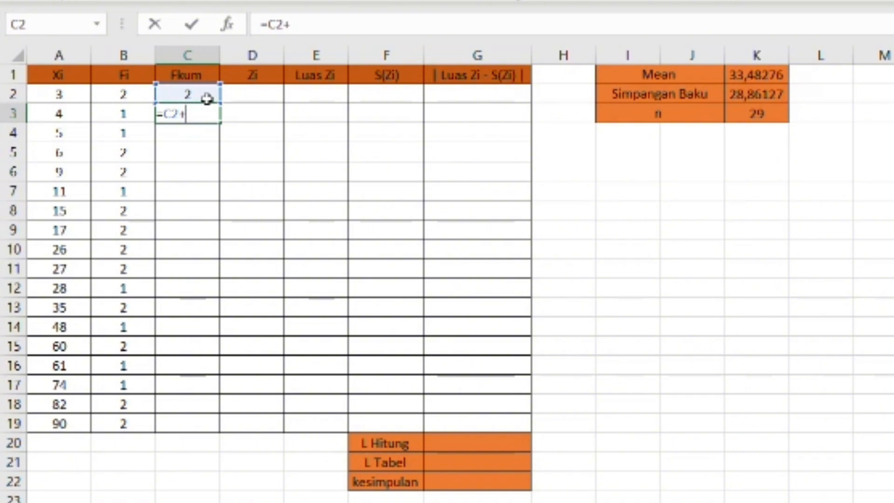
left_click(130, 119)
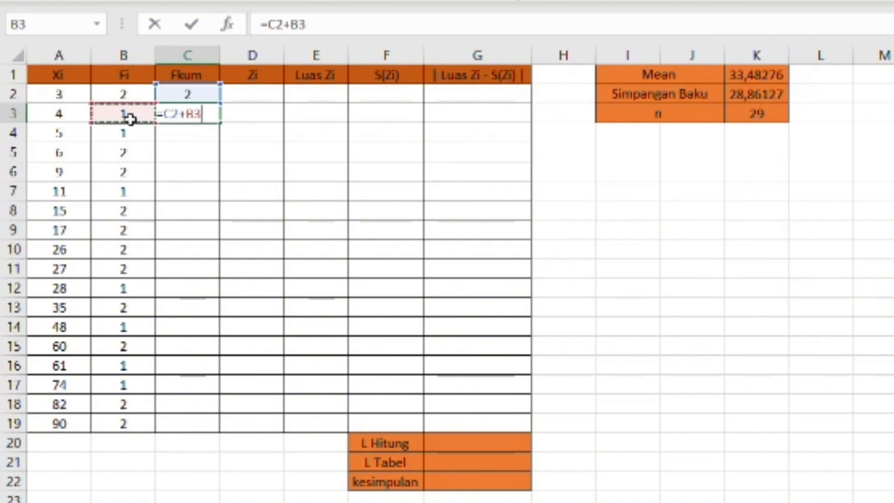
key("Return")
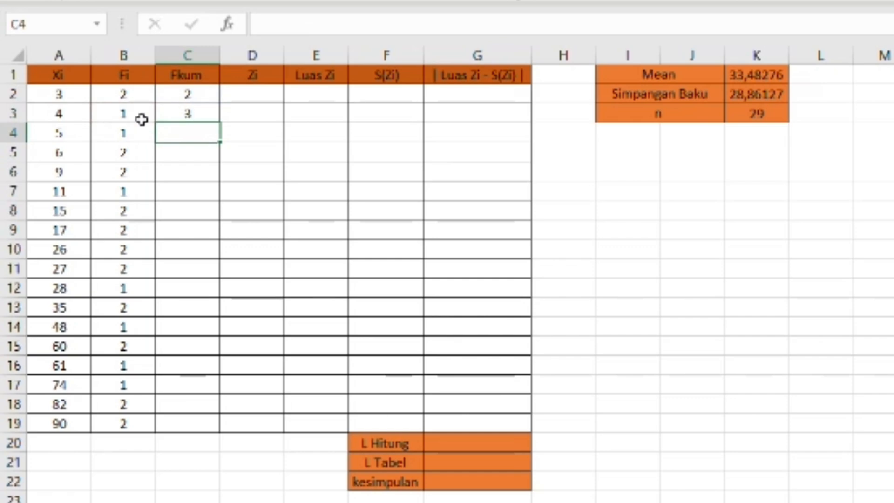
left_click(187, 116)
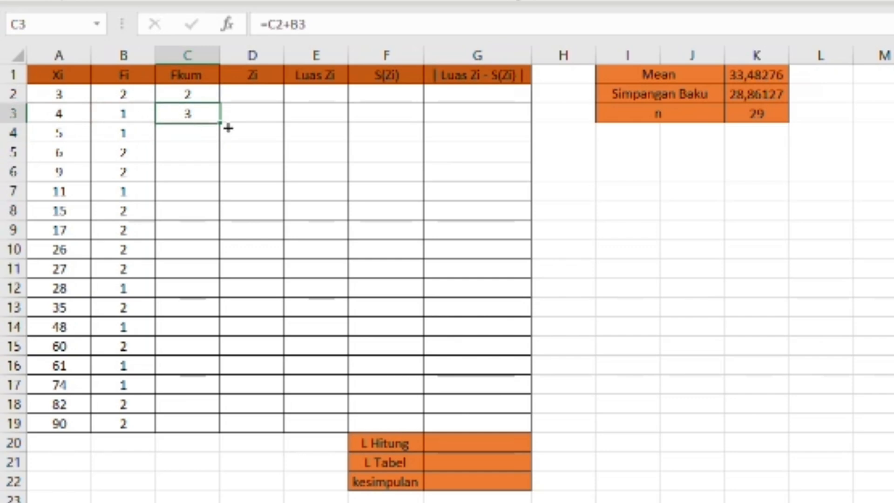
left_click_drag(228, 128, 220, 435)
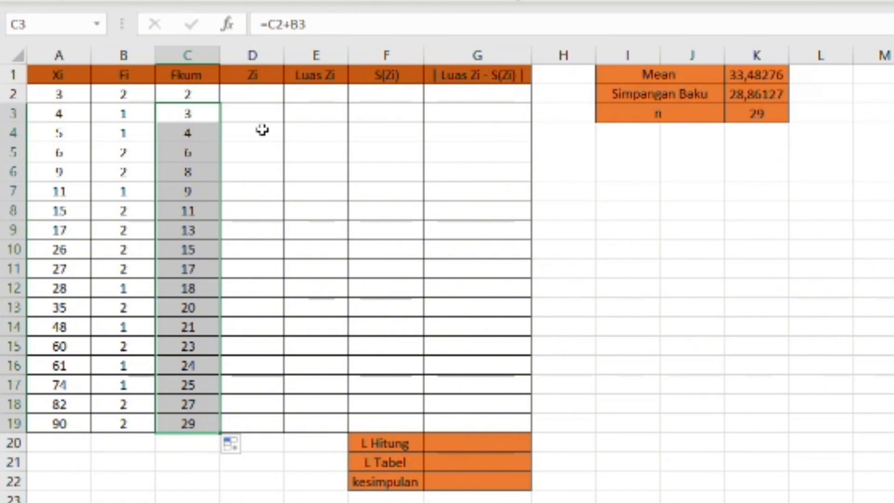
Enter the Zi formula in D2 as Xi minus the Mean, divided by the Simpangan Baku: =(A2-K1)/K2.
left_click(263, 95)
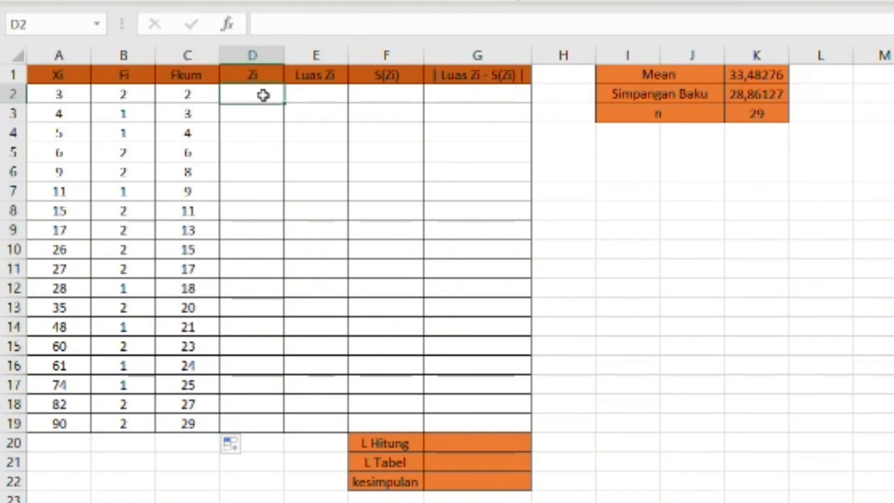
type("=")
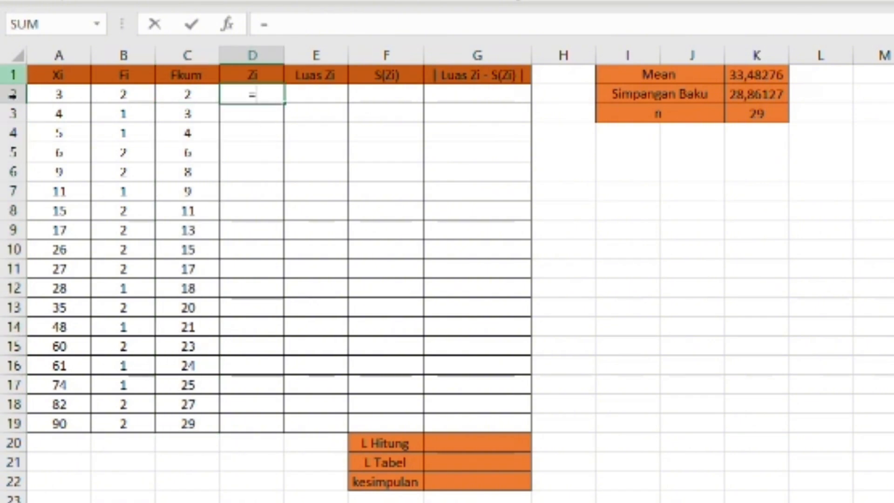
type("(")
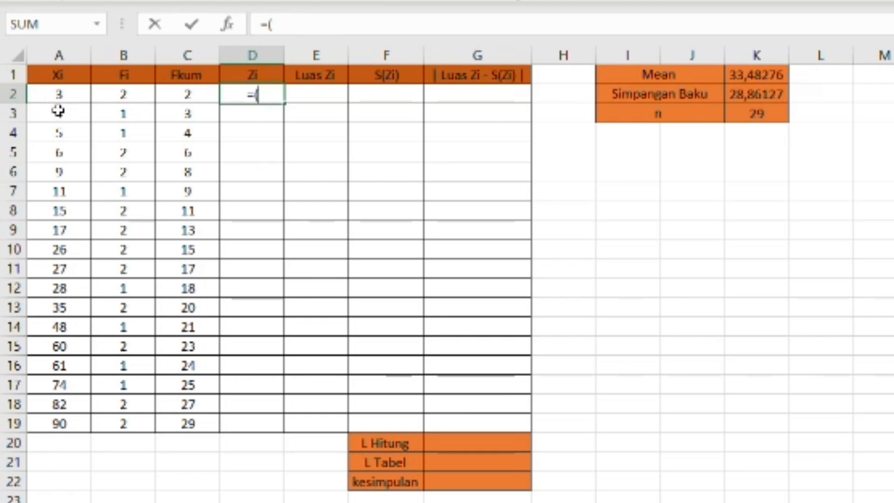
left_click(61, 95)
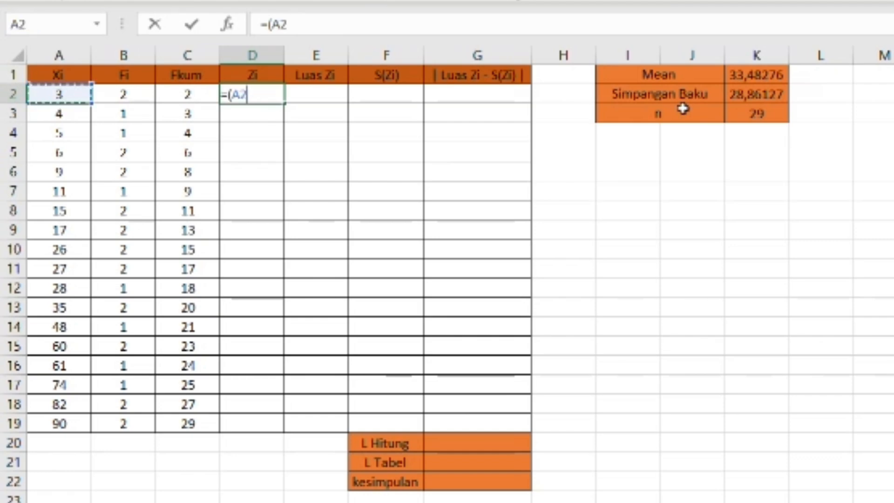
type("-")
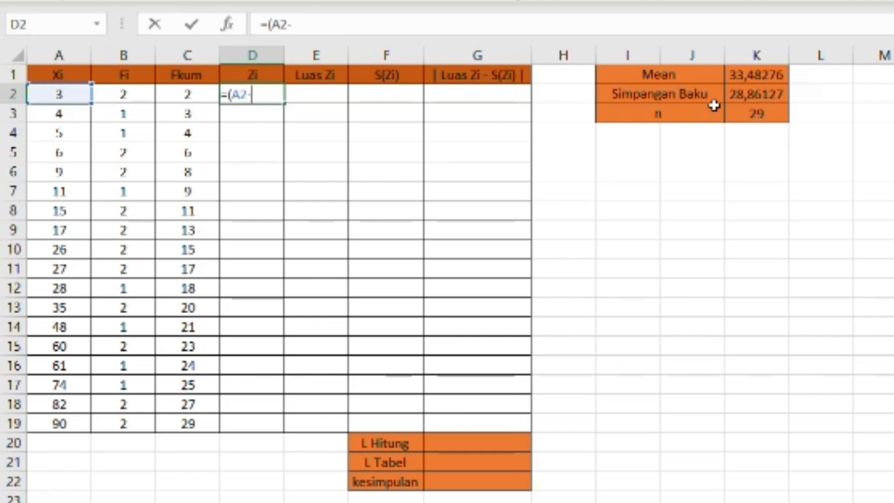
left_click(764, 83)
type(")/")
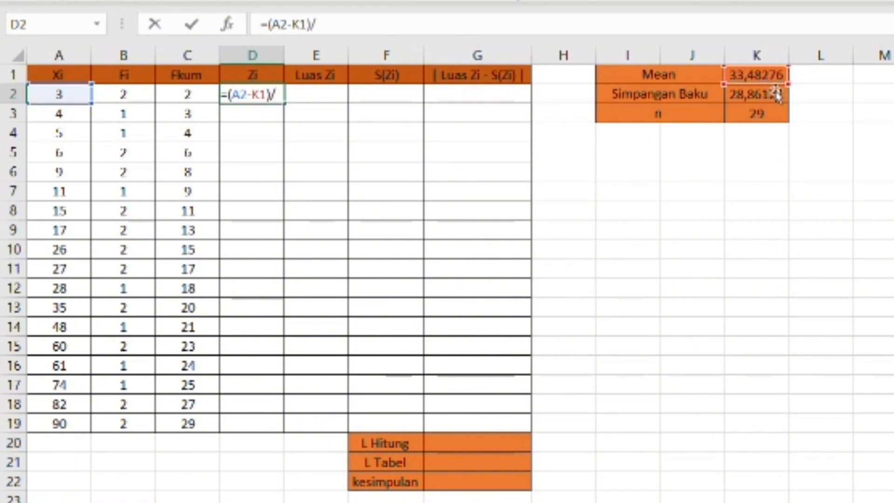
left_click(773, 99)
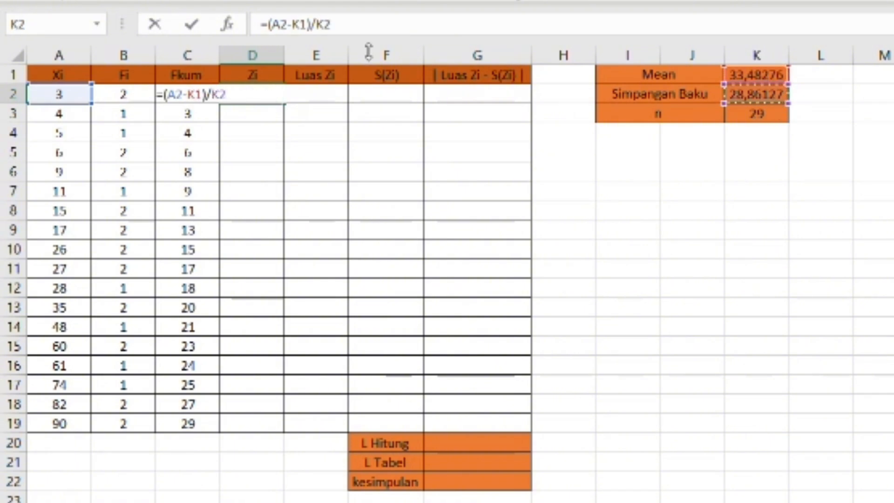
Make the Mean and Simpangan Baku references absolute, giving =(A2-$K$1)/$K$2, and fill the Zi formula down to D19.
left_click(331, 29)
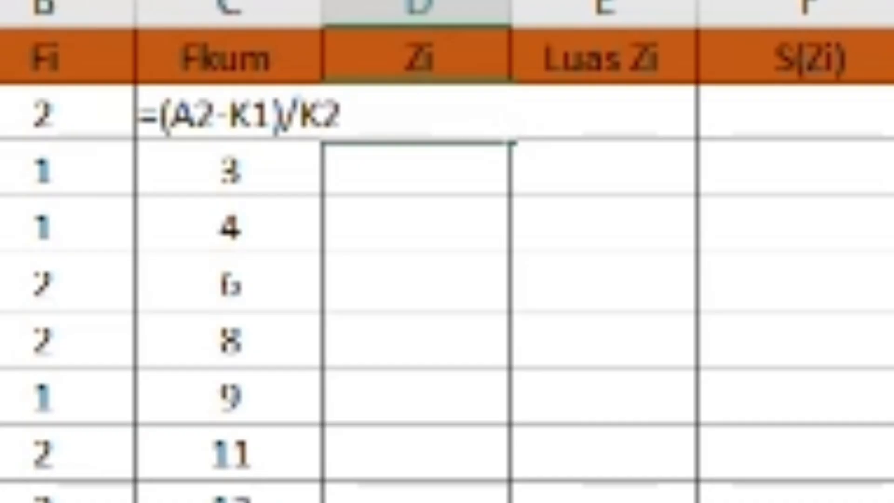
type("$")
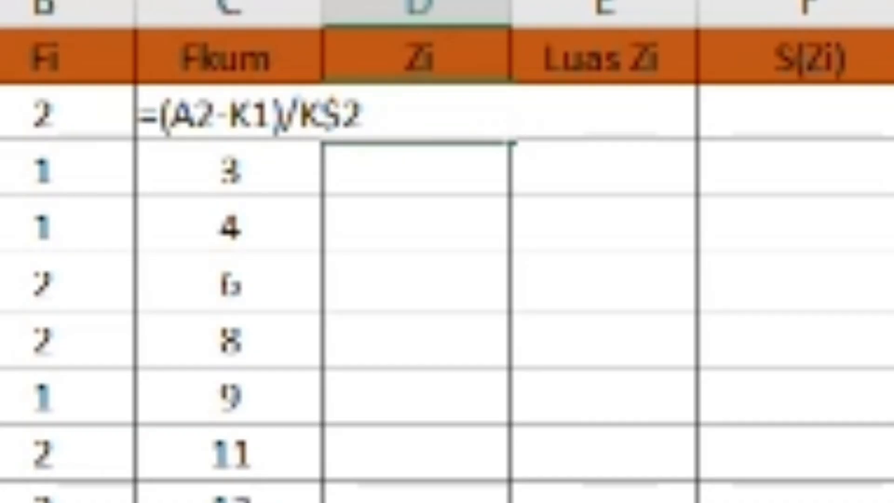
type("$")
type("$")
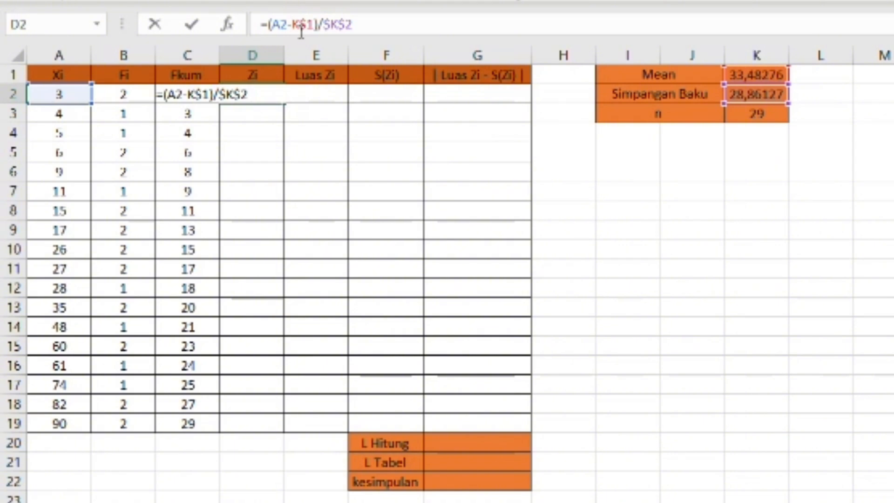
type("$")
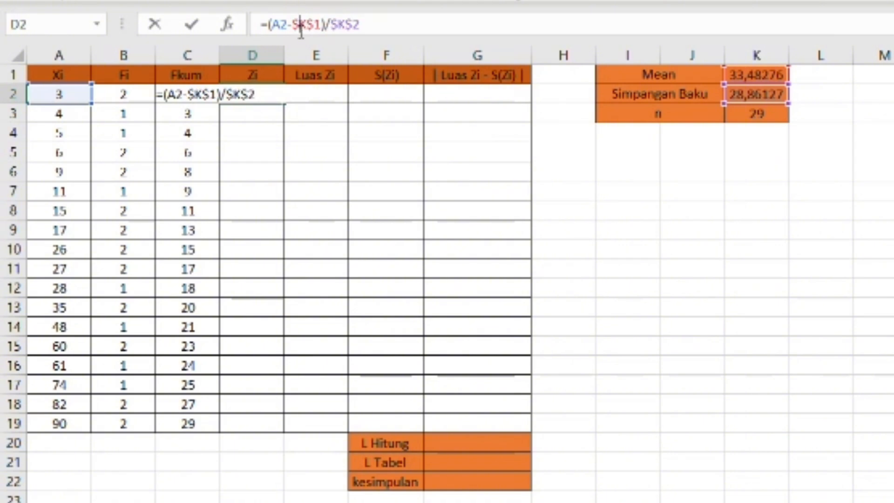
key("Return")
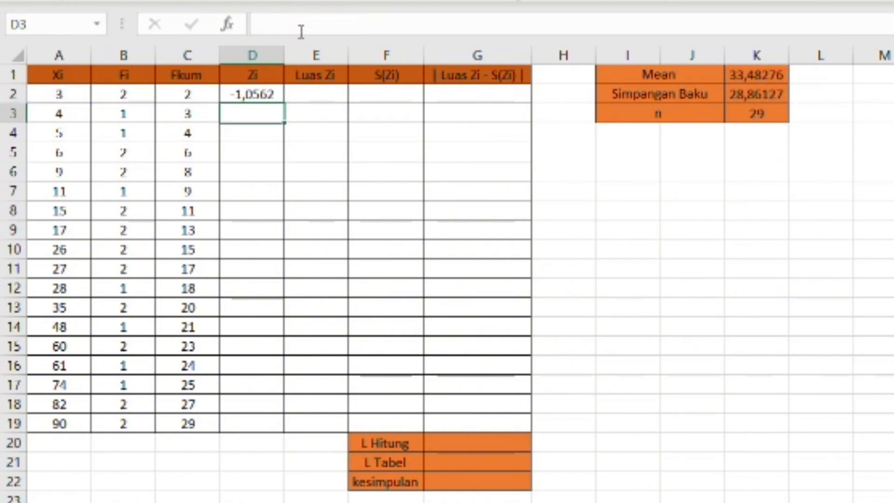
left_click(252, 99)
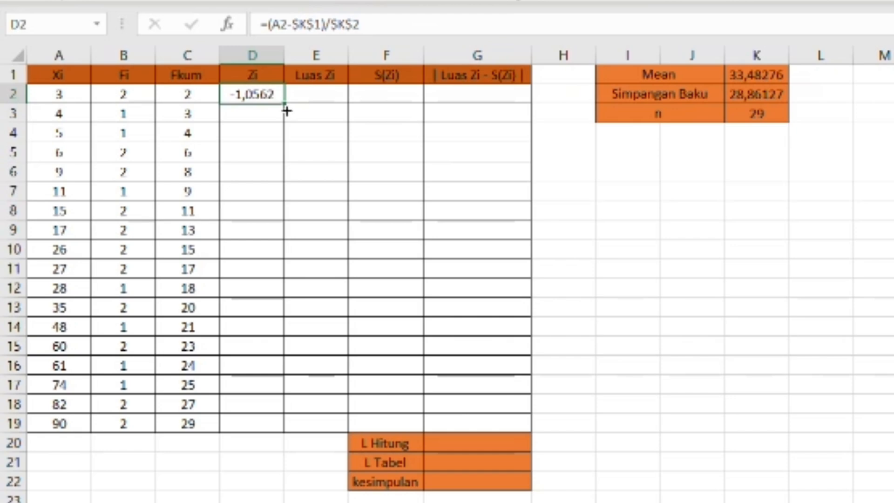
left_click_drag(286, 111, 282, 428)
Calculate Luas Zi in E2 with =NORMSDIST(D2) and fill the formula down to E19.
left_click(323, 100)
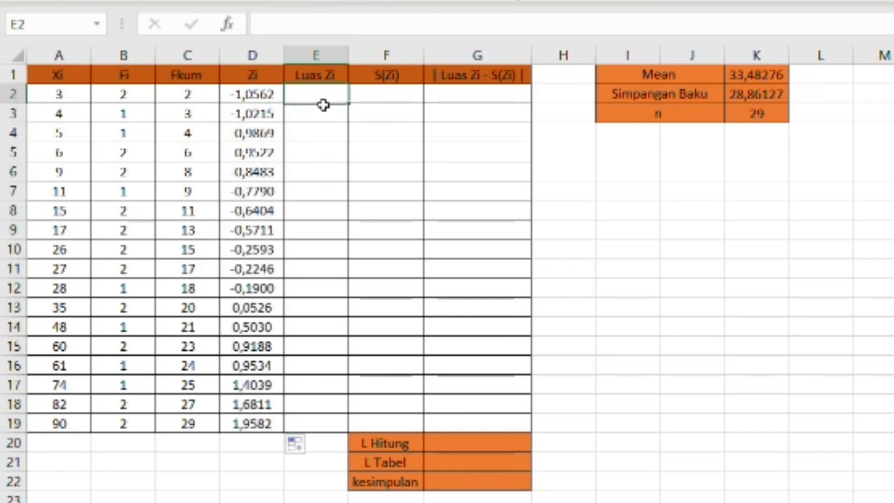
type("=")
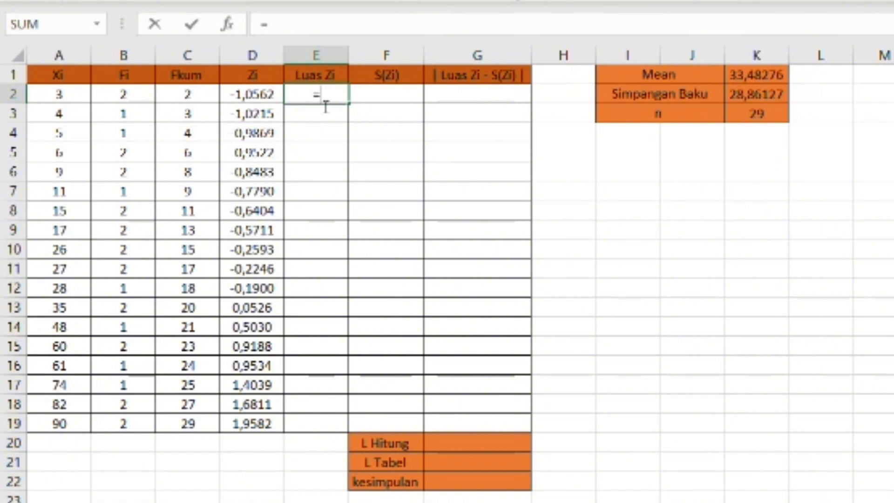
type("NOR")
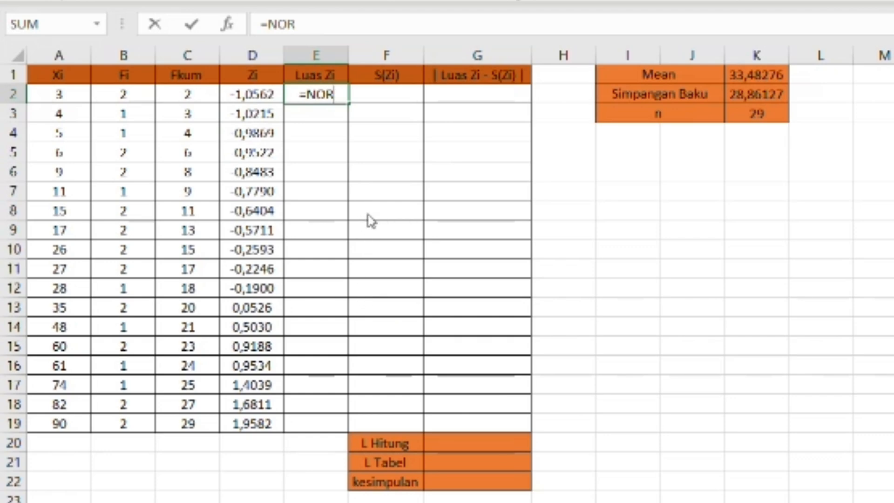
type("MSDIST(")
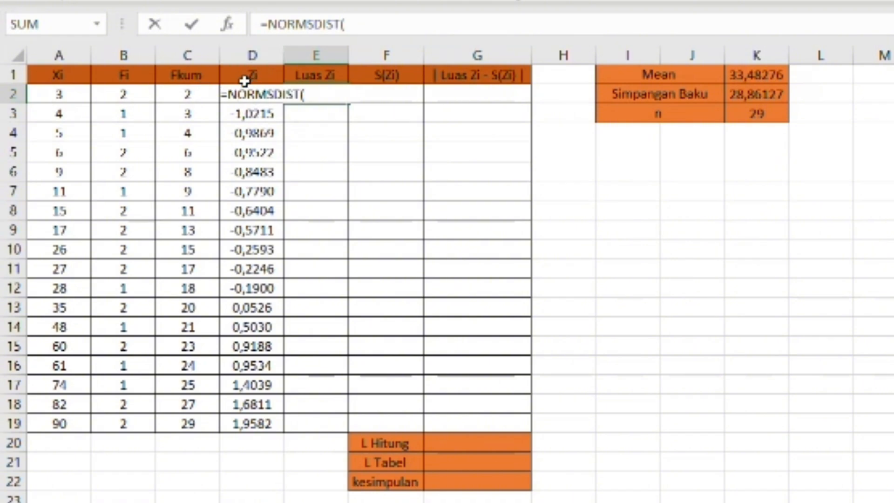
left_click(247, 98)
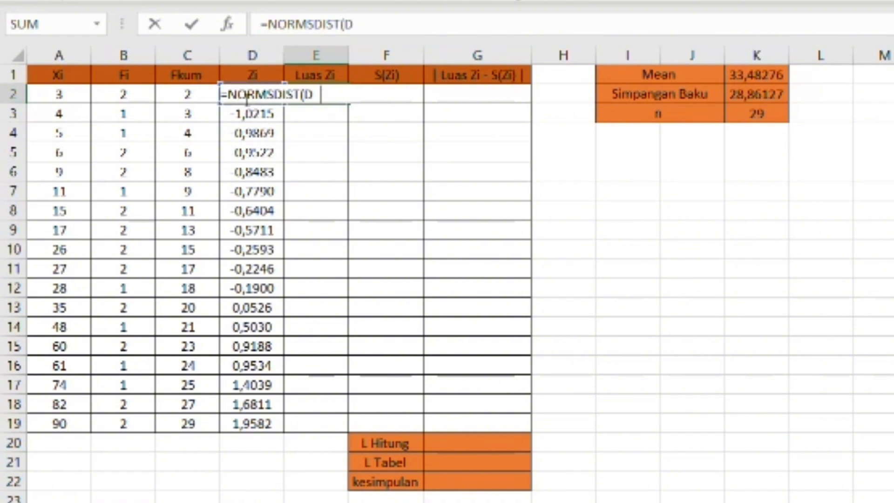
type(")")
key("Return")
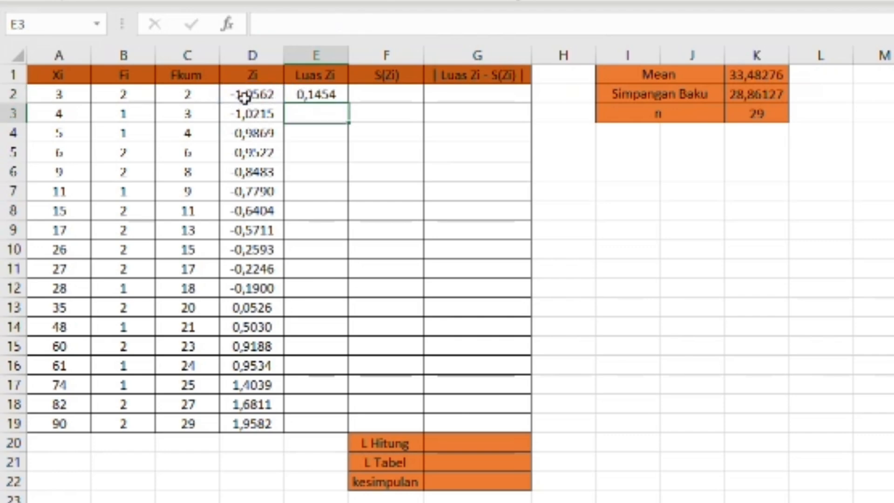
left_click(327, 98)
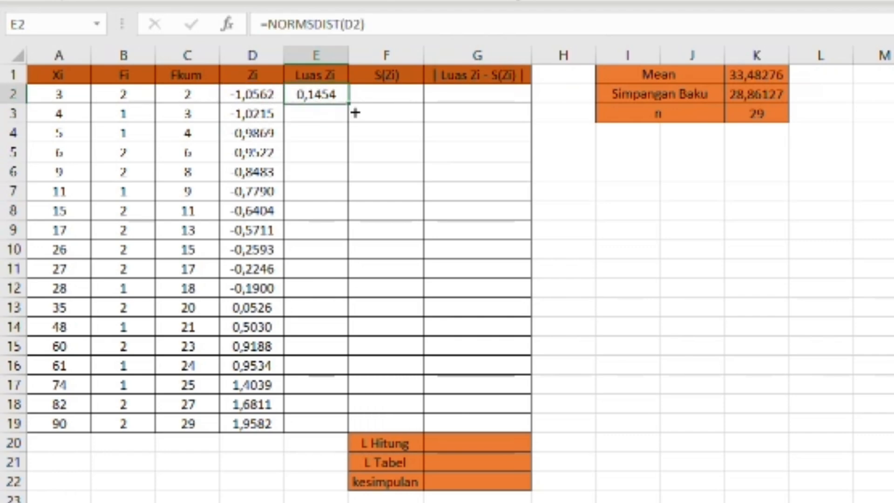
left_click_drag(355, 112, 329, 435)
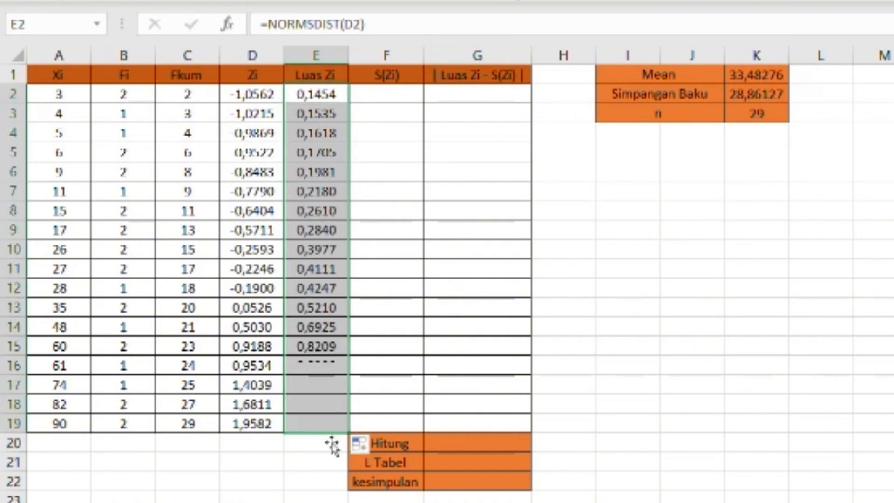
Enter the S(Zi) formula in F2 as Fkum divided by an absolute reference to n: =C2/$K$3.
left_click(410, 98)
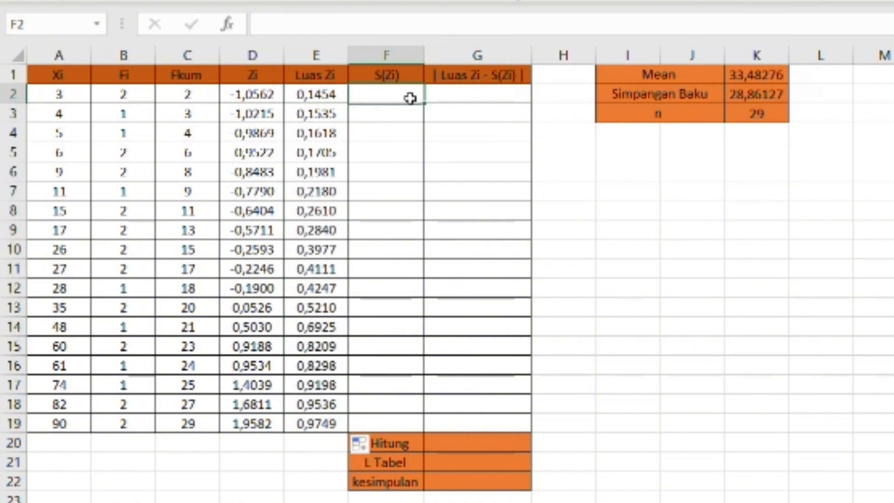
type("=")
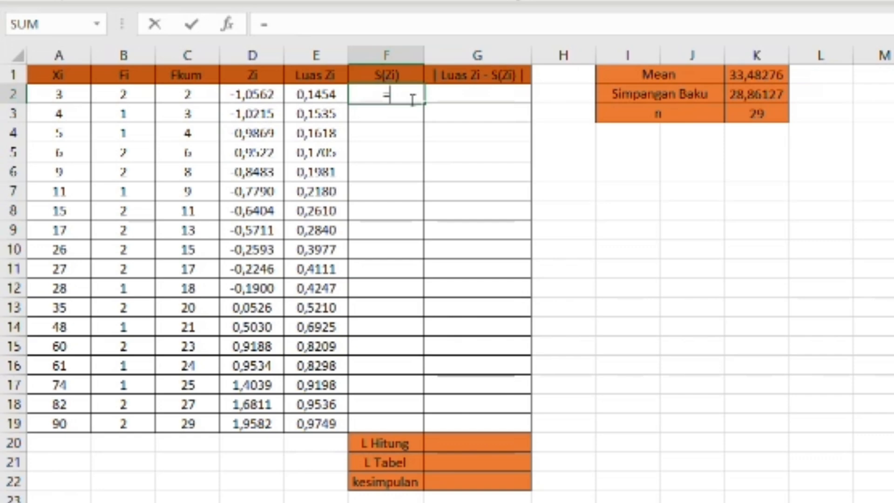
left_click(185, 96)
type("/")
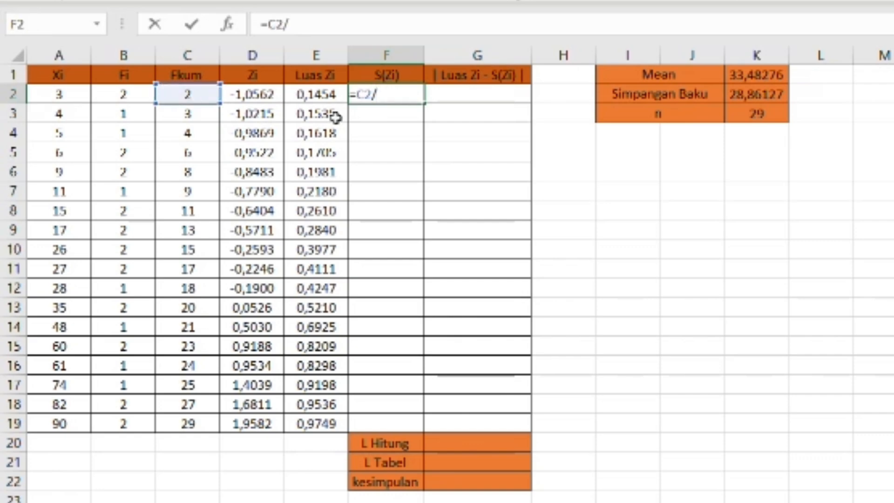
left_click(766, 121)
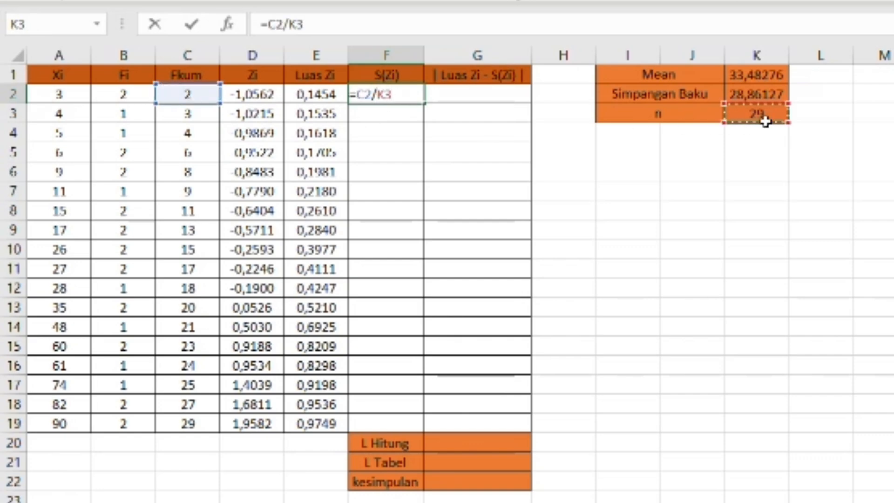
left_click(392, 97)
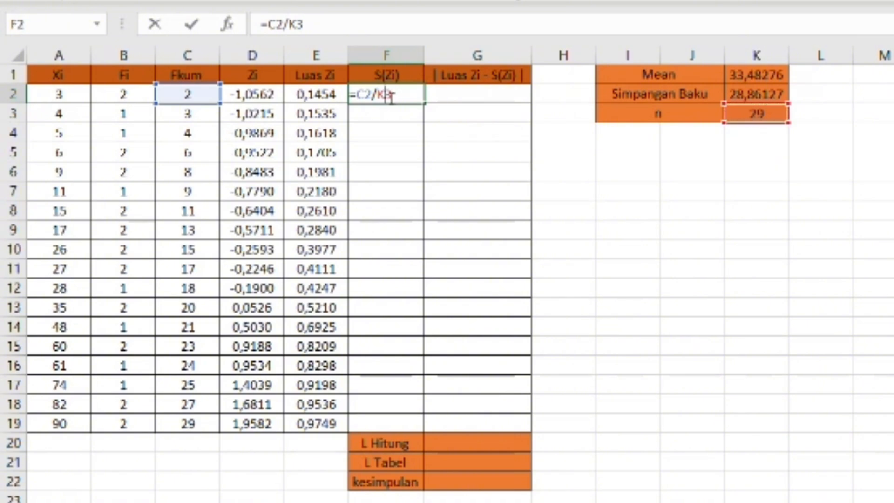
type("$")
key("Left")
key("Left")
type("$")
key("Return")
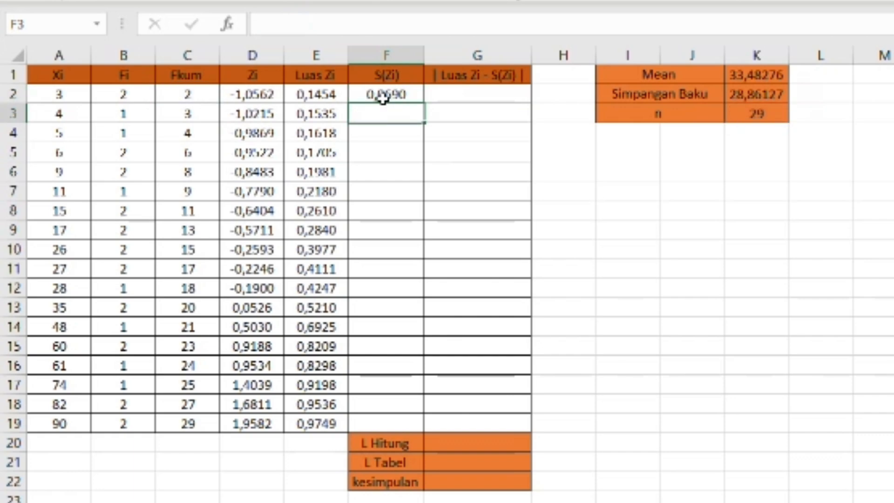
Fill the S(Zi) formula from F2 down to F19.
left_click(383, 98)
mouse_move(428, 107)
left_mouse_down()
mouse_move(417, 379)
mouse_move(413, 94)
mouse_move(414, 290)
left_mouse_up()
left_click_drag(412, 365, 410, 390)
left_click(411, 291)
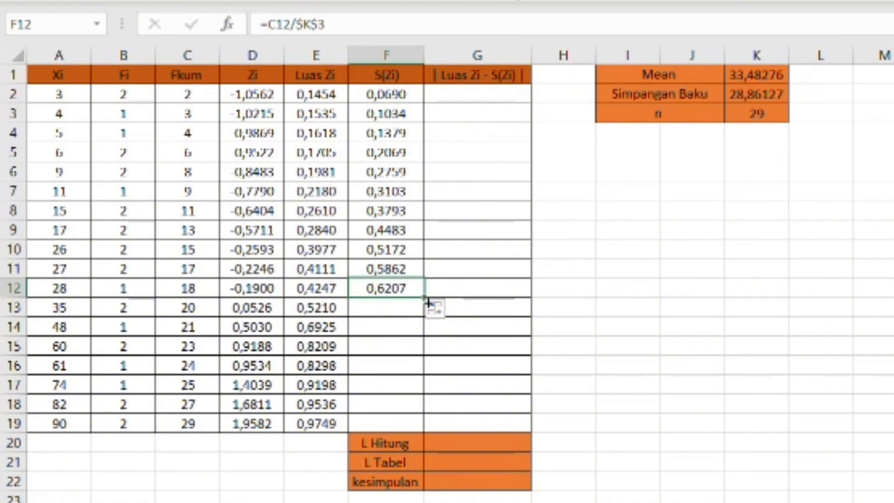
left_click_drag(428, 298, 422, 435)
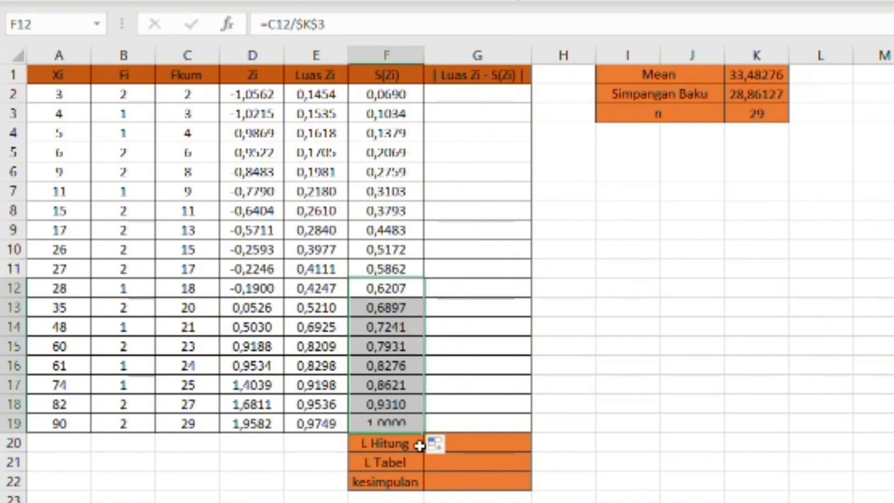
Calculate the absolute difference between Luas Zi and S(Zi) in G2 with =ABS(E2-F2).
left_click(496, 99)
type("=ABS(")
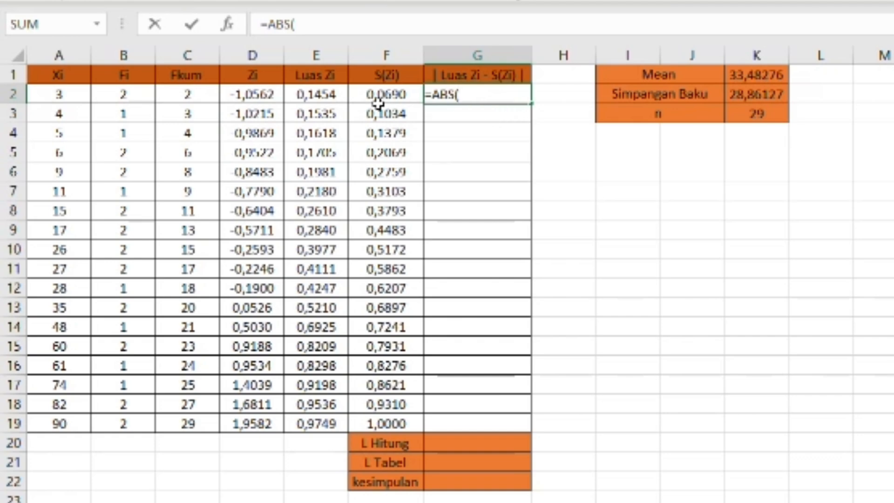
left_click(326, 99)
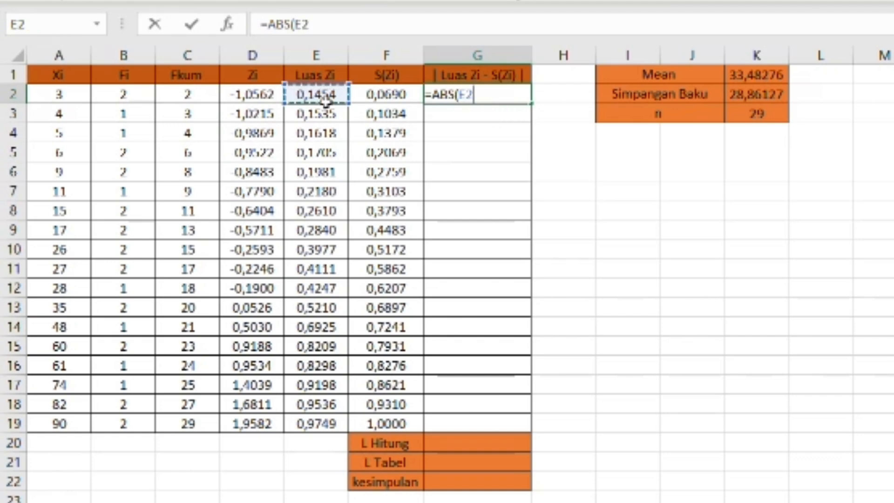
type("-")
left_click(394, 100)
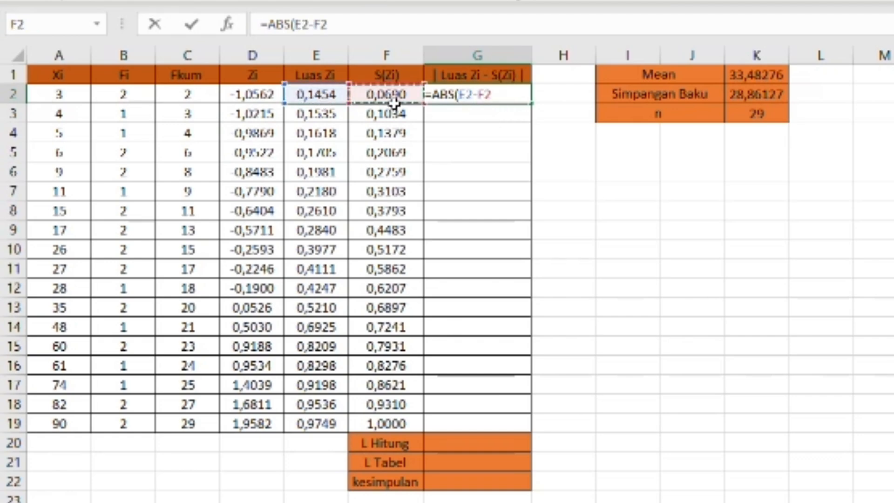
type(")")
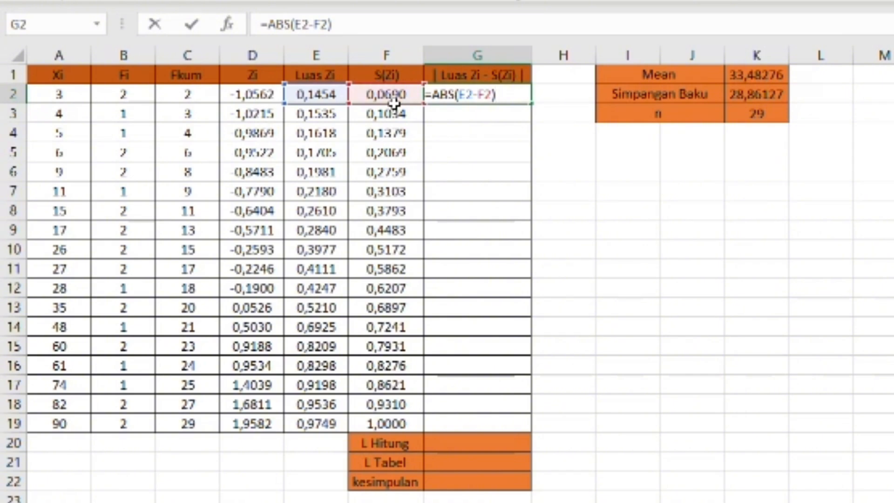
key("Return")
Fill the absolute difference formula from G2 down to G19.
left_click(473, 99)
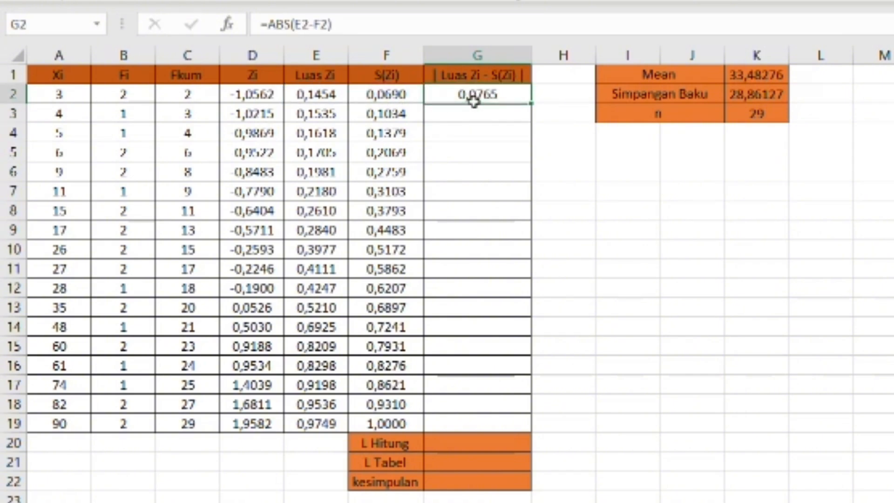
left_click(541, 114)
left_click(525, 99)
left_click_drag(537, 109, 493, 436)
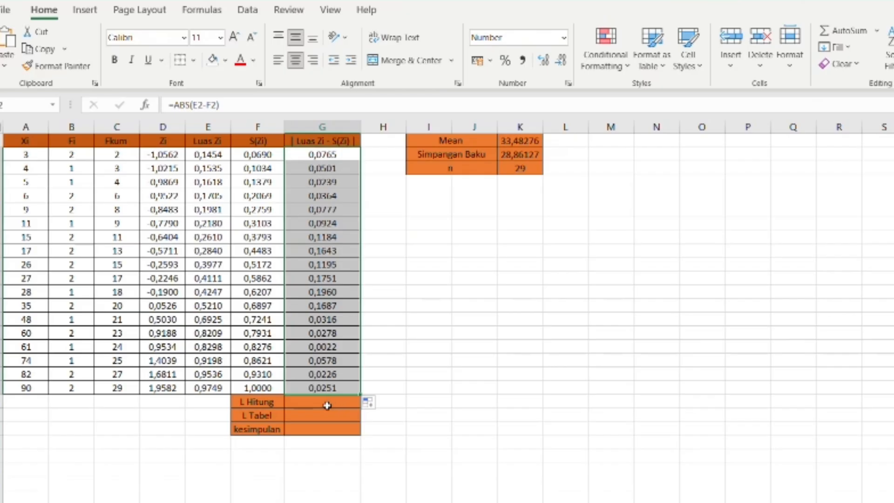
Calculate L Hitung in G20 as the sum of the absolute differences, =SUM(G2:G19).
left_click(328, 406)
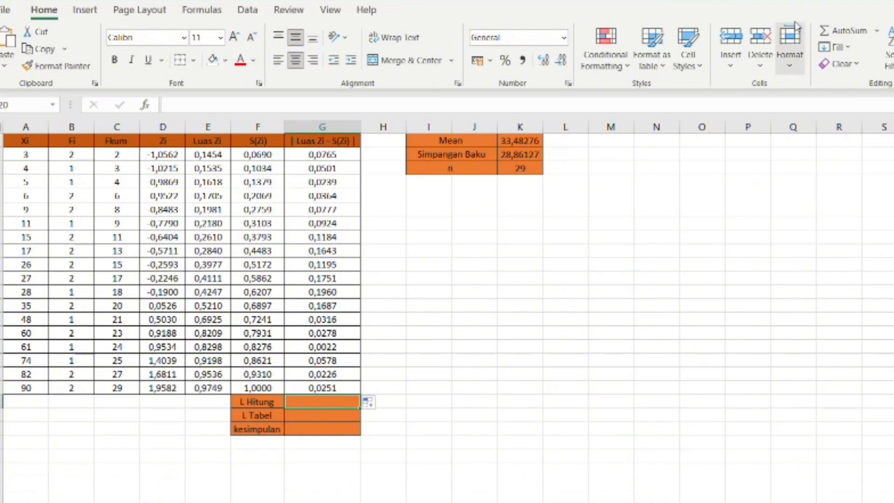
left_click(829, 31)
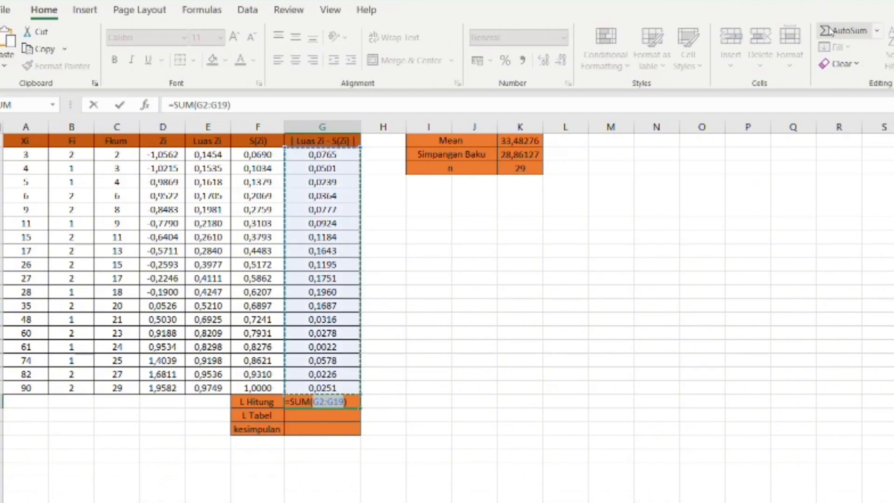
key("Return")
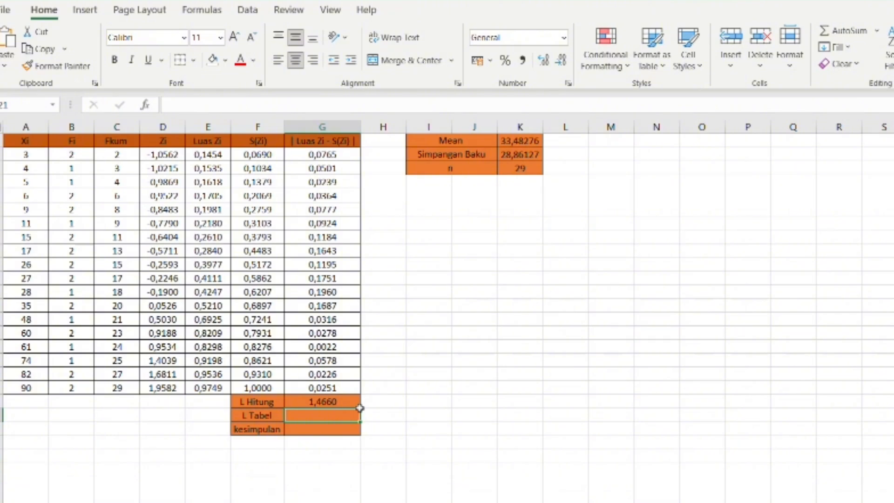
Calculate L Tabel in G21 from the Liliefors critical value for n > 30 at 0.05: =0,886/SQRT(K3).
type("=0")
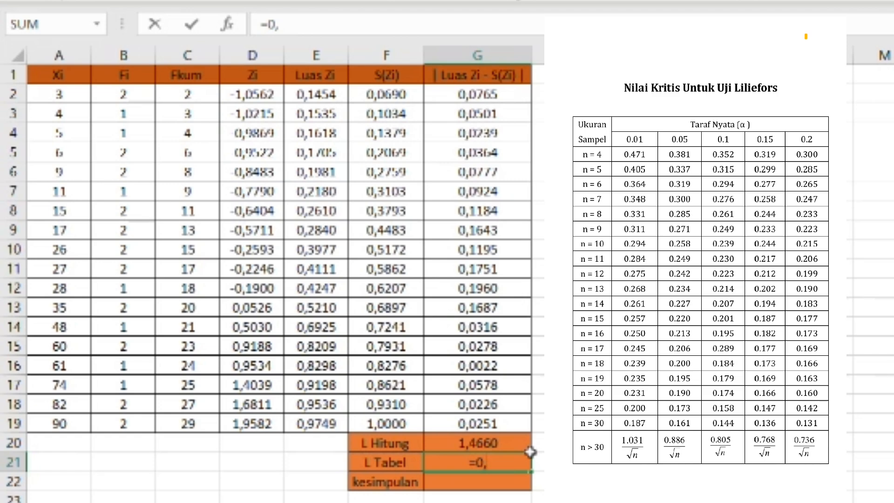
type(",88")
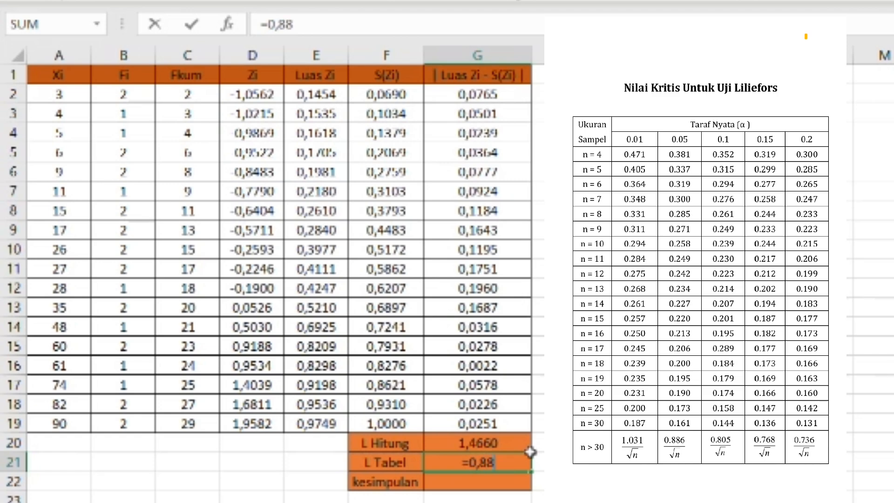
type("6")
type("/SQ")
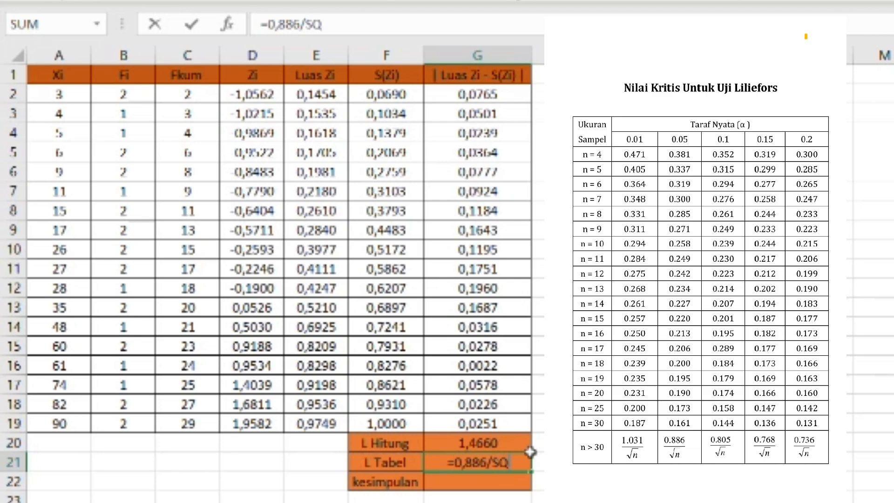
type("RT(")
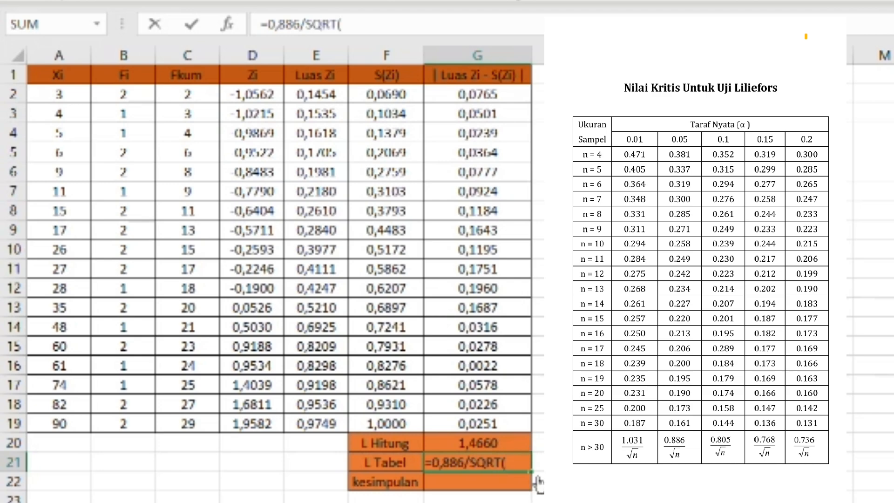
left_click(757, 114)
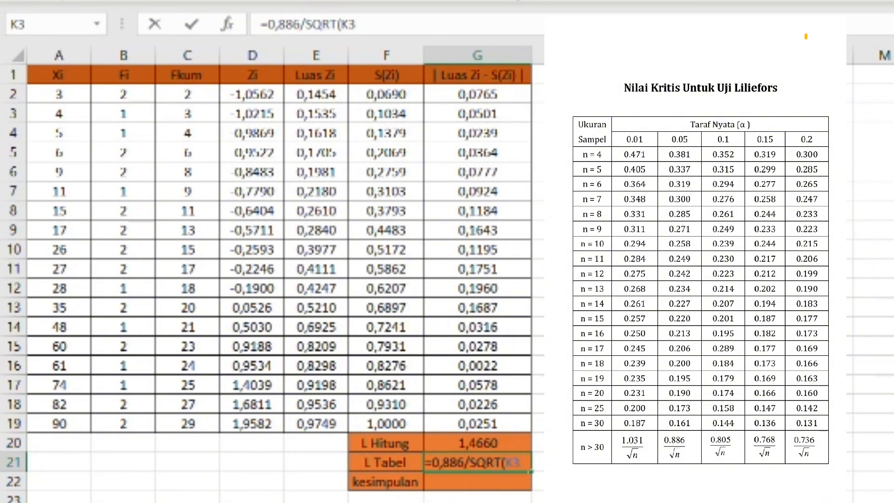
type(")")
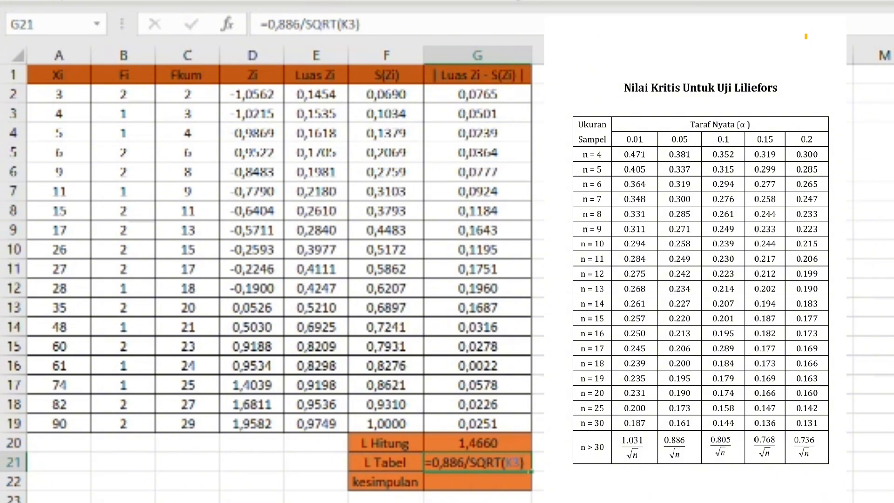
key("Return")
Enter the conclusion in G22 as =IF(G20<G21,"BERDISTRIBUSI NORMAL","TIDAK BERDISTRIBUSI NORMAL") and widen column G to fit the text.
type("=")
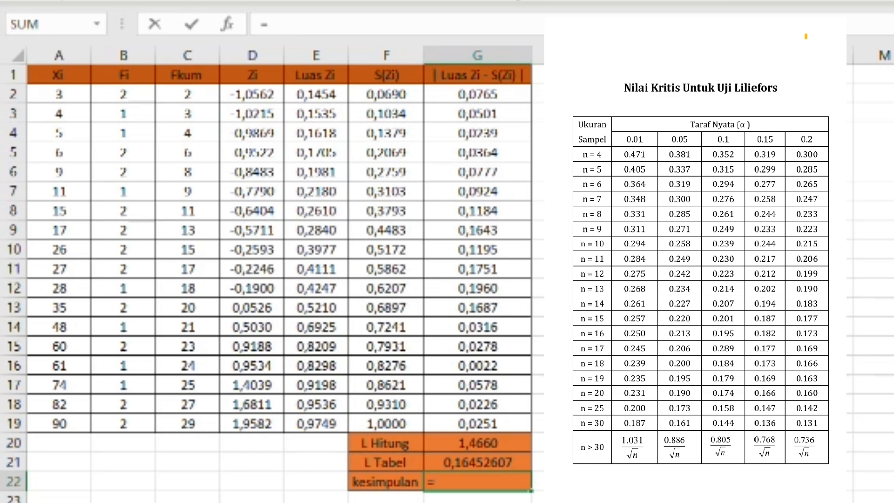
type("IF(")
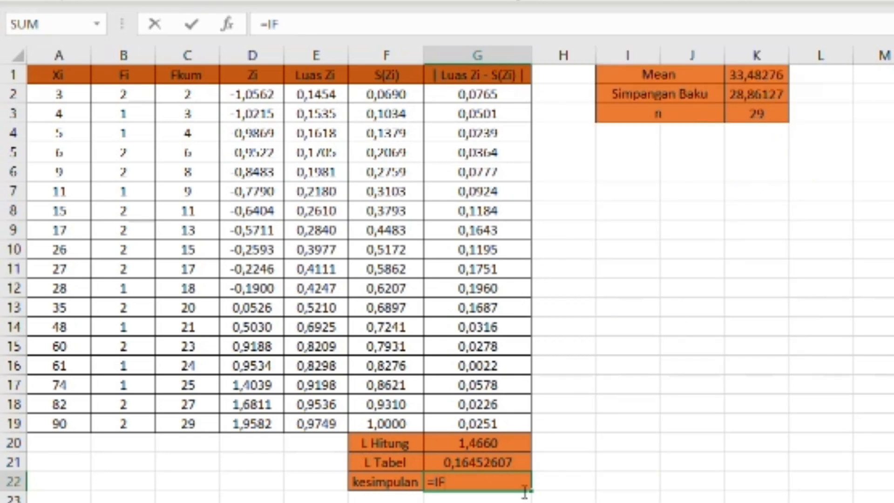
left_click(494, 447)
type("<")
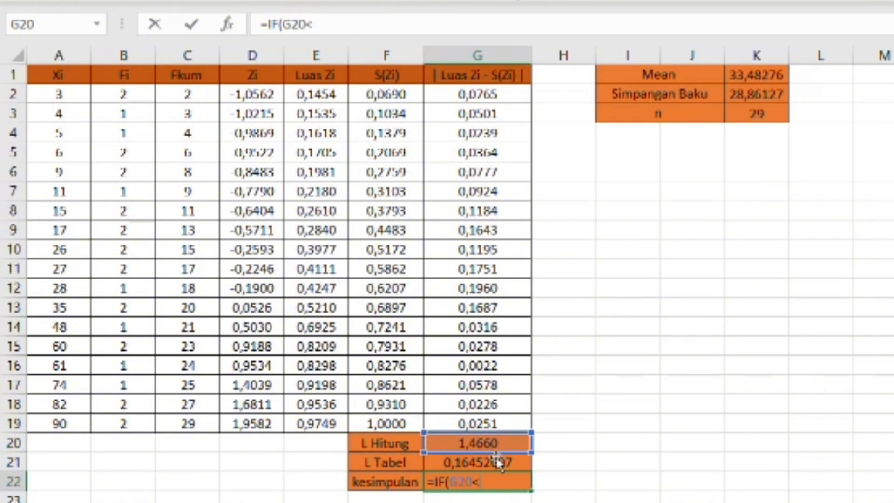
left_click(494, 464)
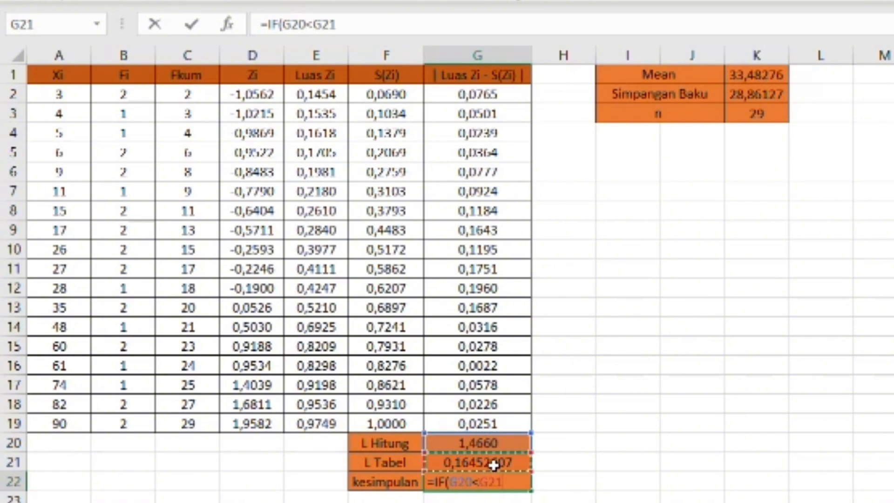
type(",")
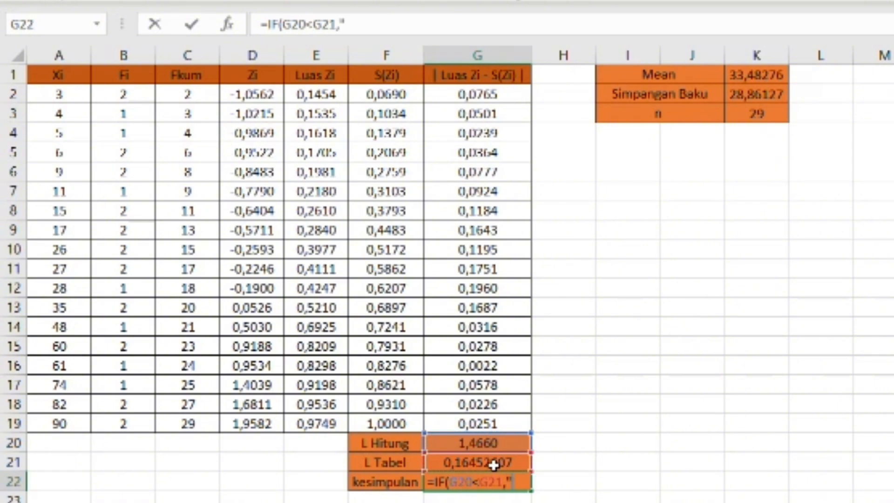
type("\"BER")
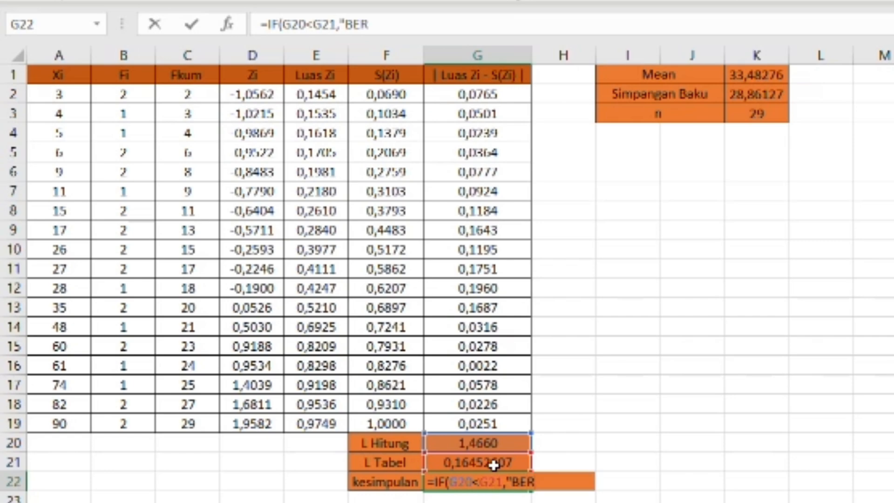
type("DISTRIBU")
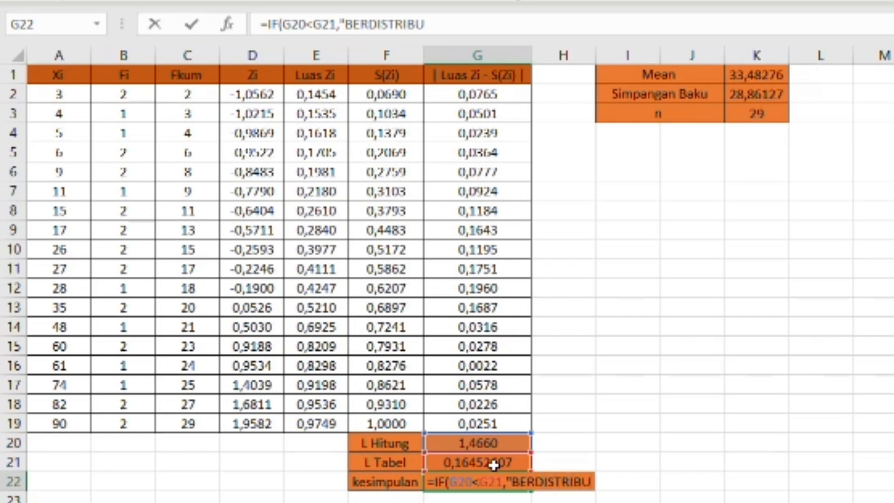
type("SI")
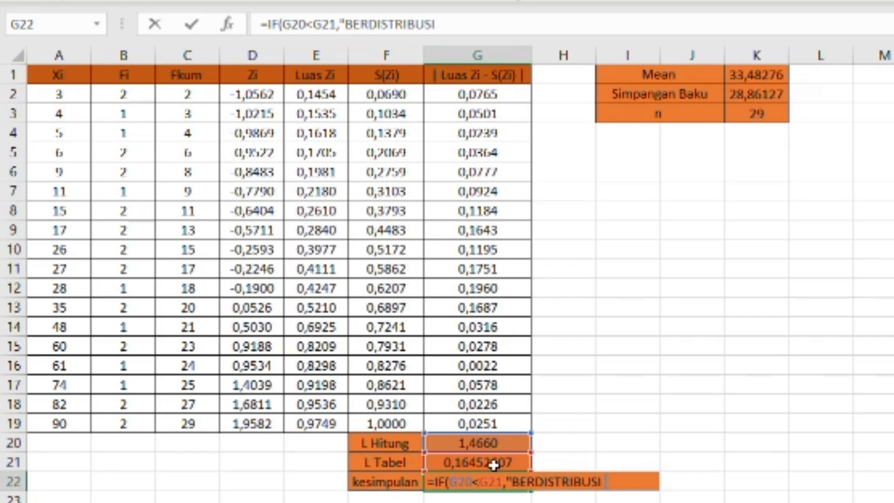
type(" NORM")
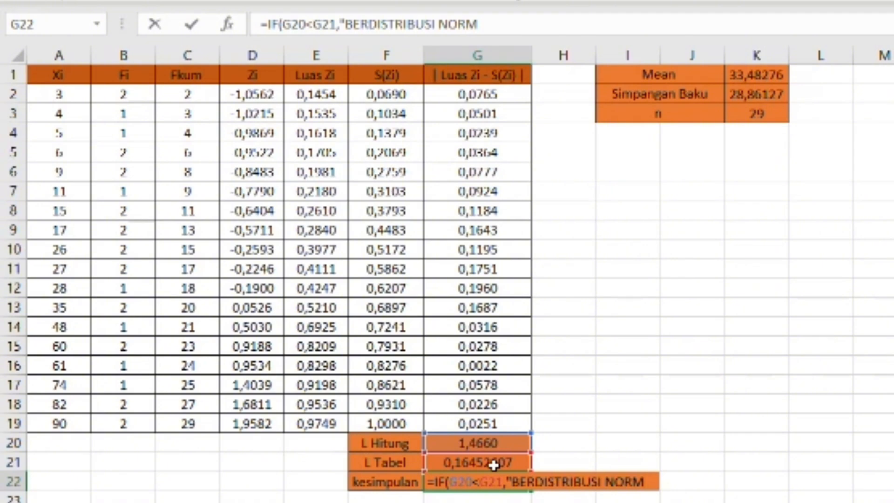
type("AL\",")
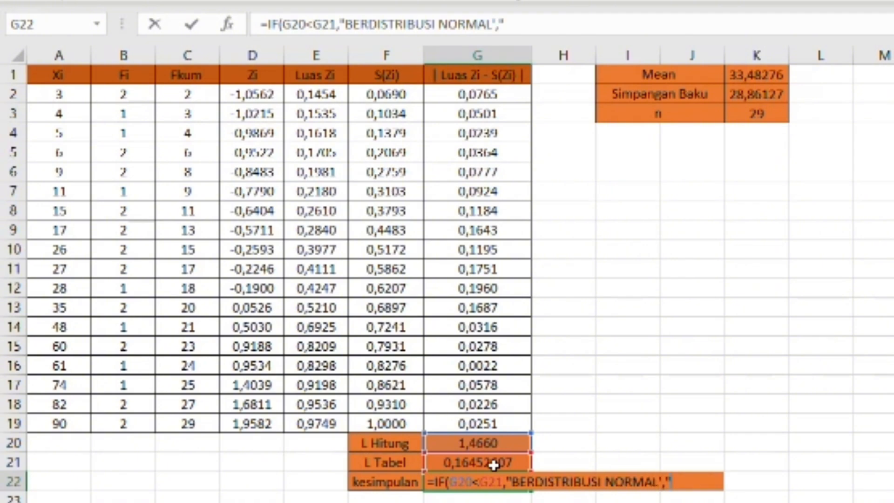
type("\"TIDAK BE")
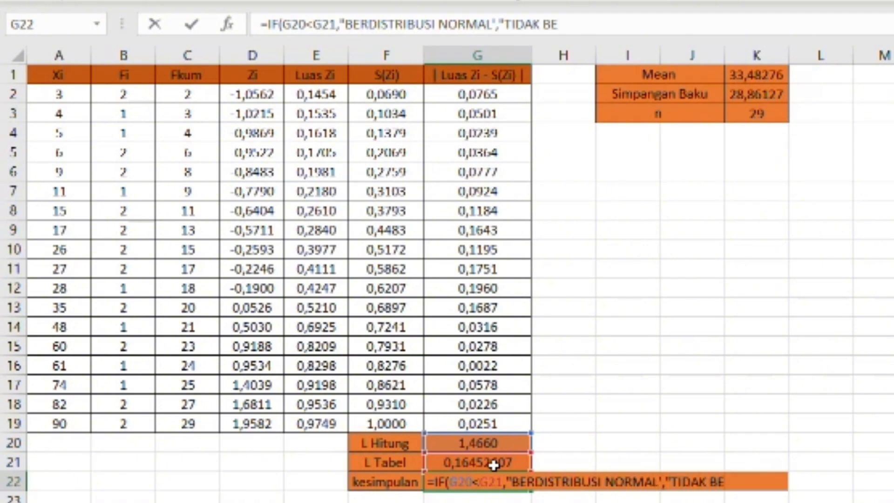
type("RDISTRIBUS")
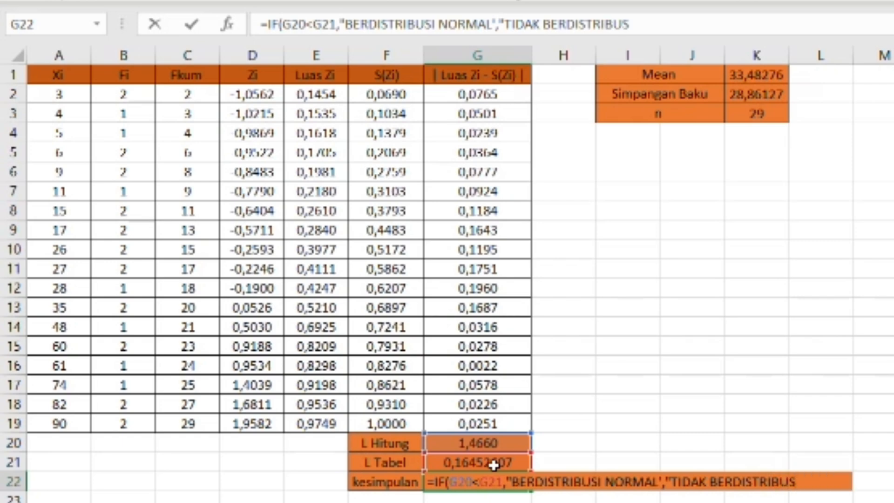
type("I NORMAL")
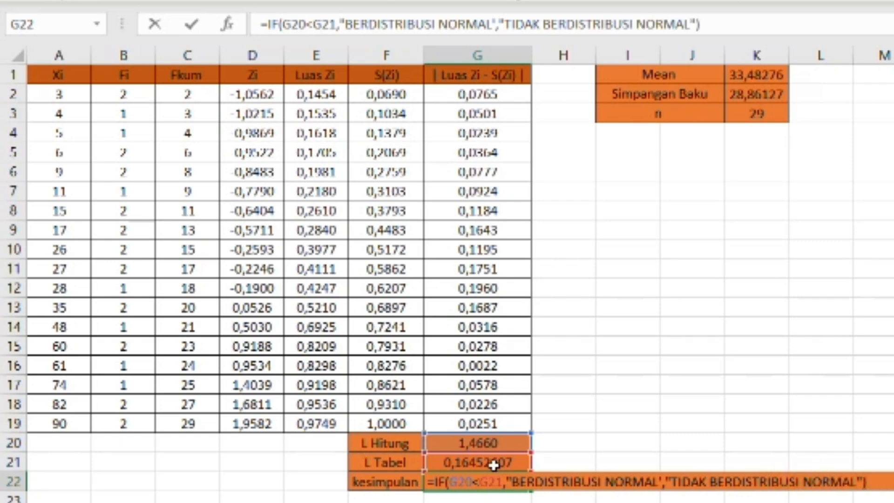
type("\")")
key("Return")
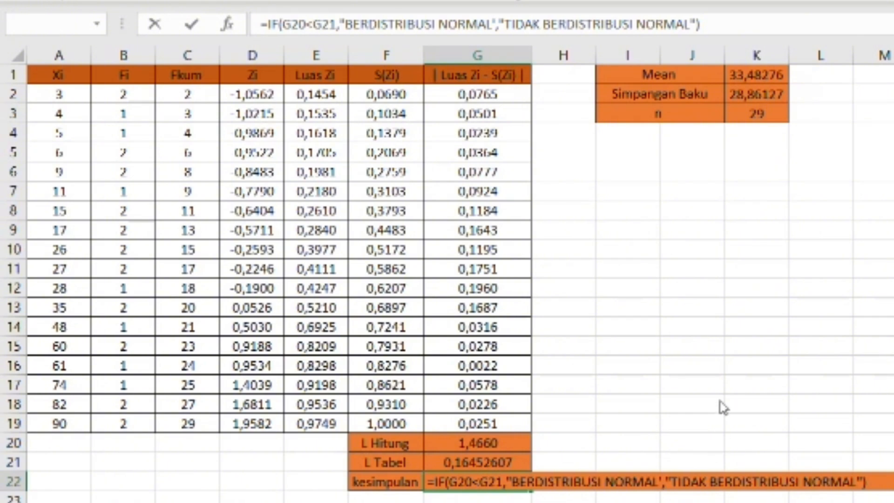
left_click(590, 482)
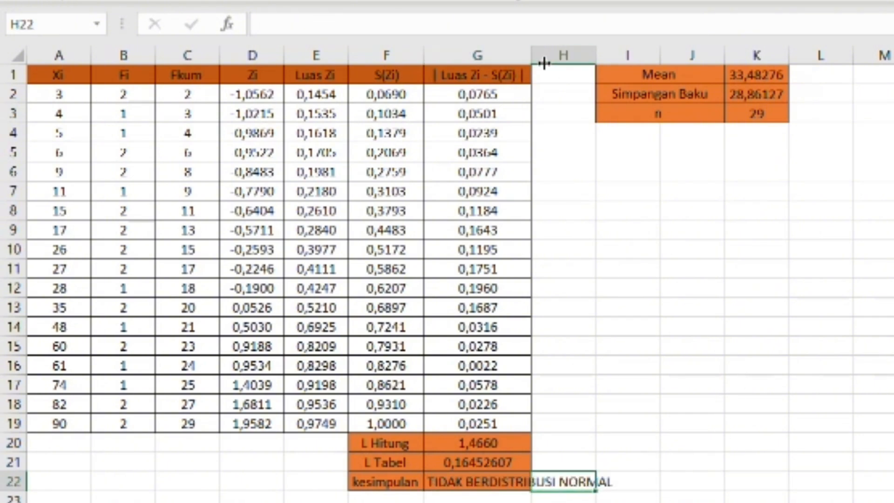
left_click_drag(536, 62, 618, 71)
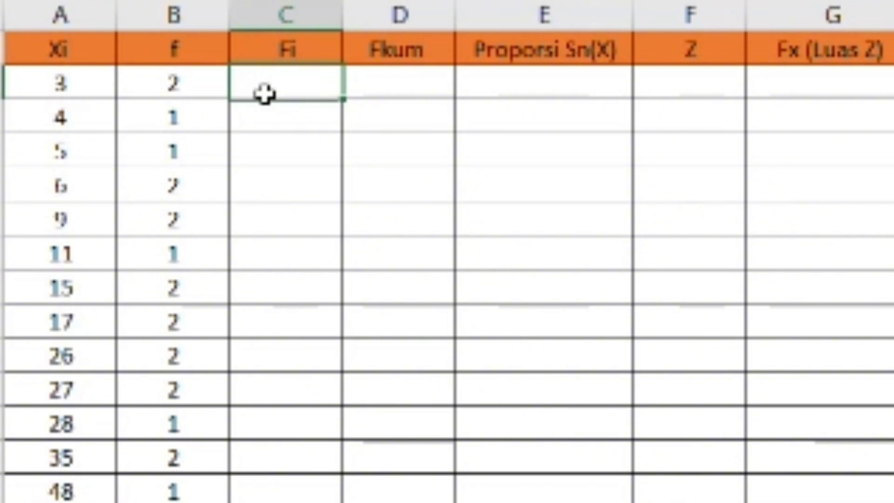
Calculate Fi in C2 of the D MAX table with =B2*2 and fill the formula down to C19.
type("=")
left_click(194, 95)
key("Return")
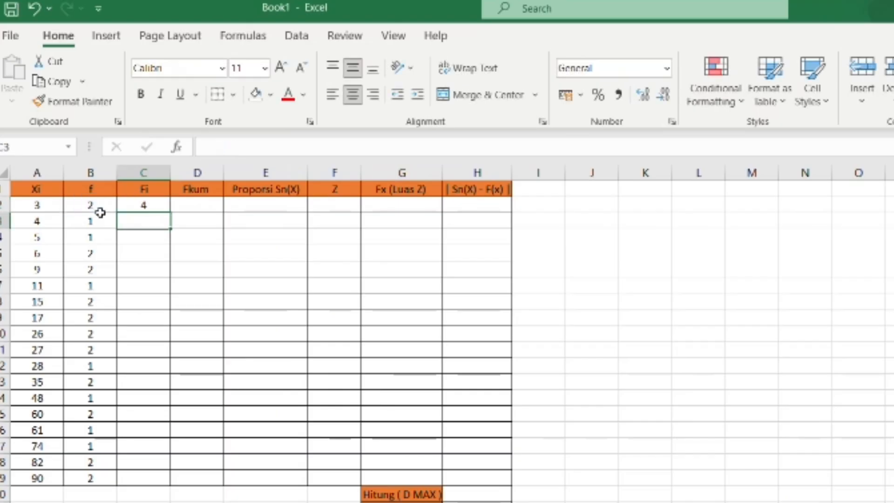
left_click_drag(161, 208, 167, 485)
left_click(161, 208)
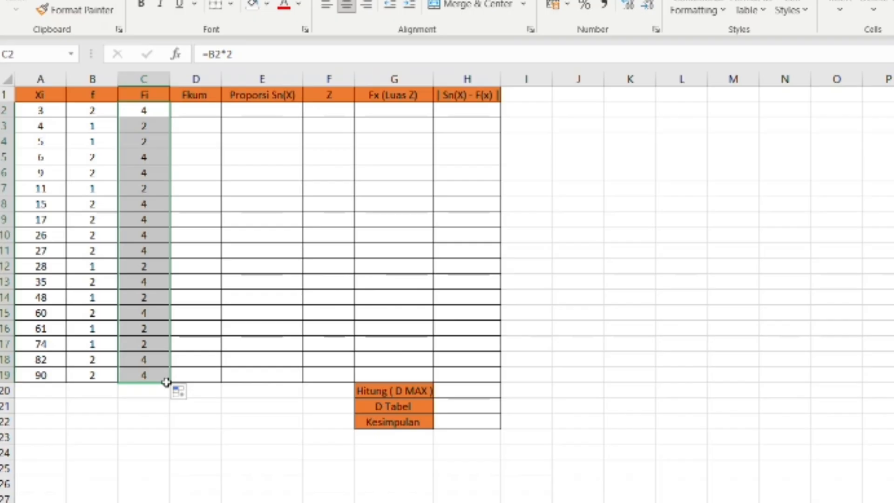
Build the Fkum cumulative frequencies with =C2 in D2 and =D2+C3 from D3 down to D19.
left_click(199, 110)
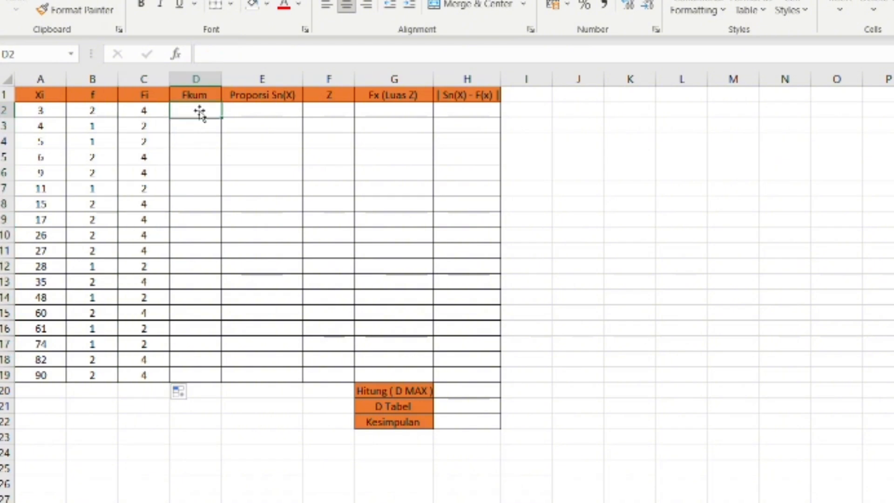
type("=")
left_click(148, 113)
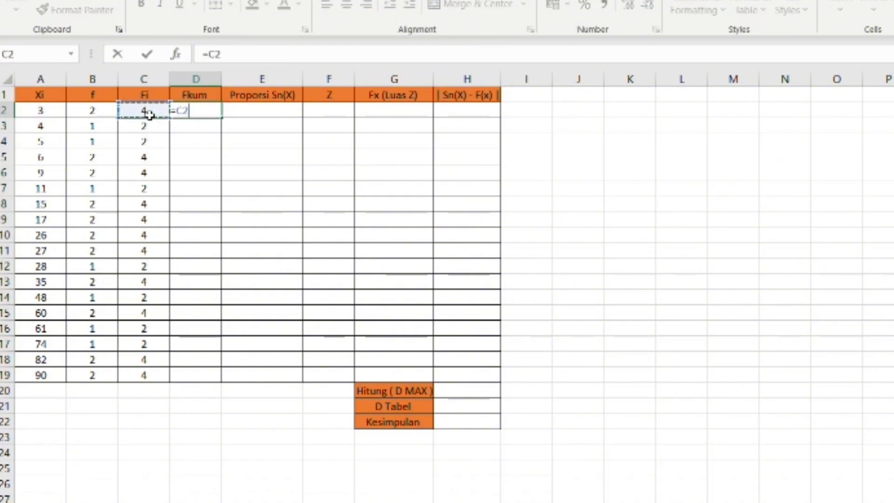
key("Return")
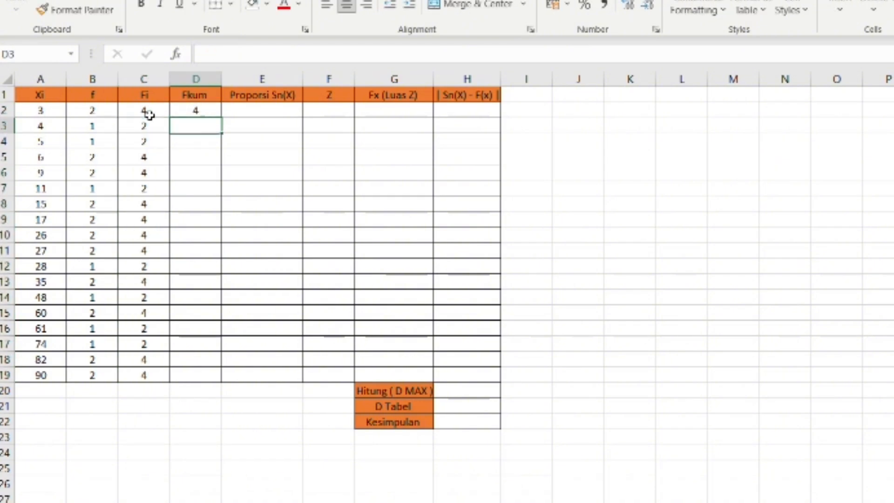
type("=")
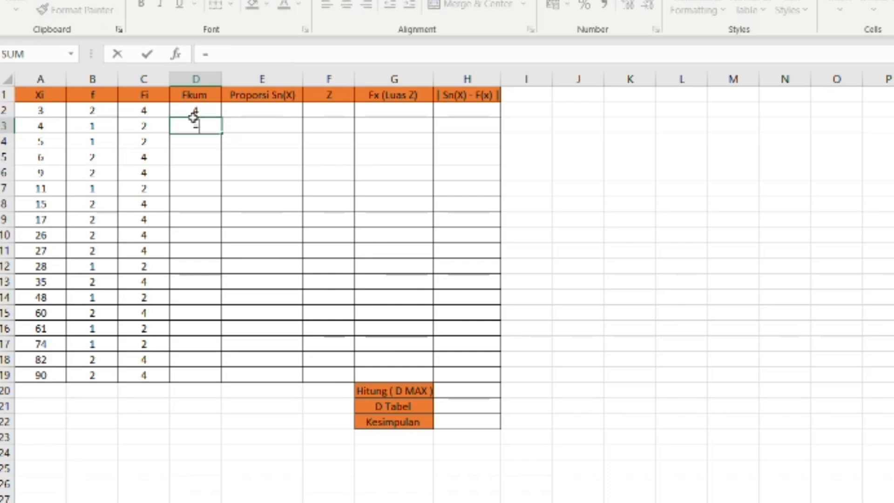
left_click(194, 116)
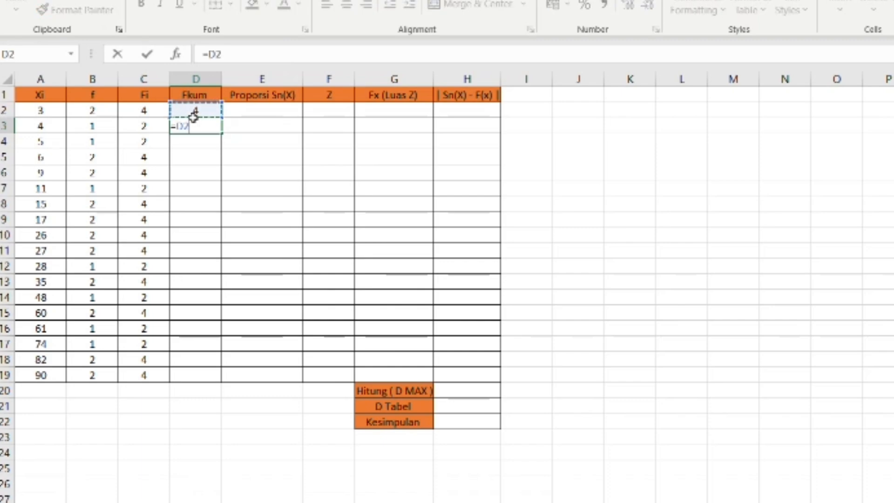
type("+")
left_click(158, 126)
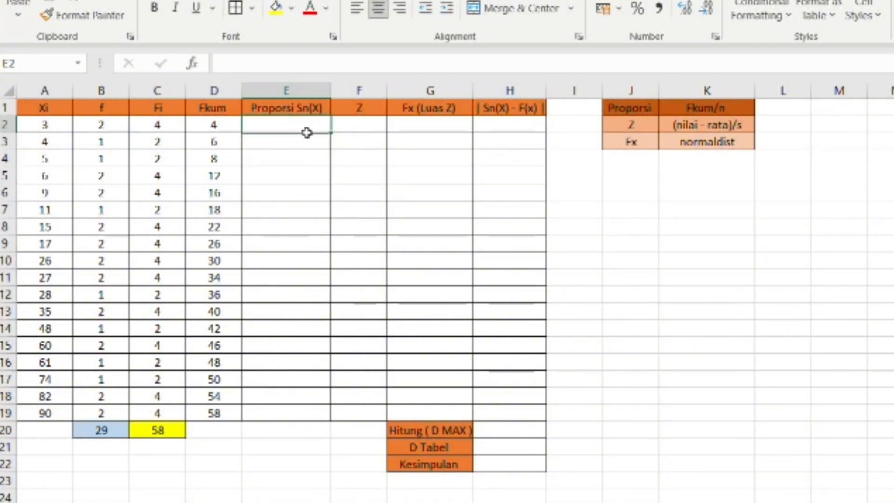
Calculate Proporsi Sn(X) in E2 with =D2/$C$20 and fill the formula down to E19.
type("=")
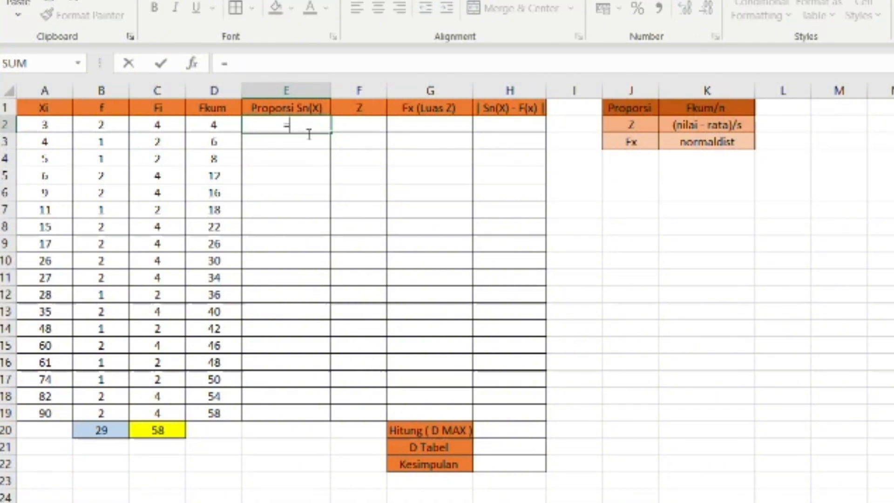
left_click(213, 128)
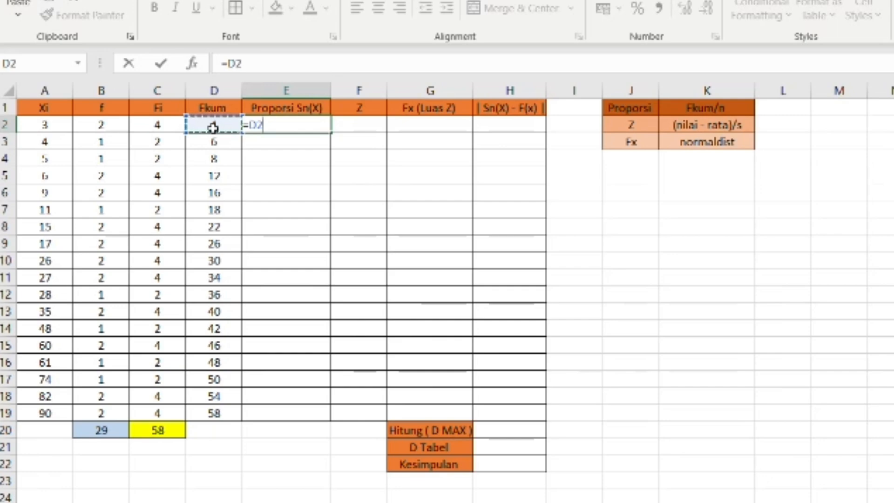
type("/")
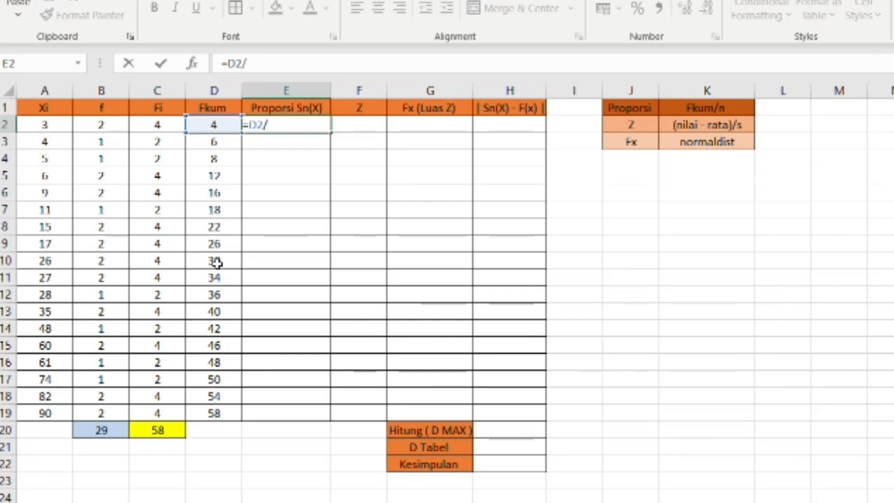
left_click(172, 429)
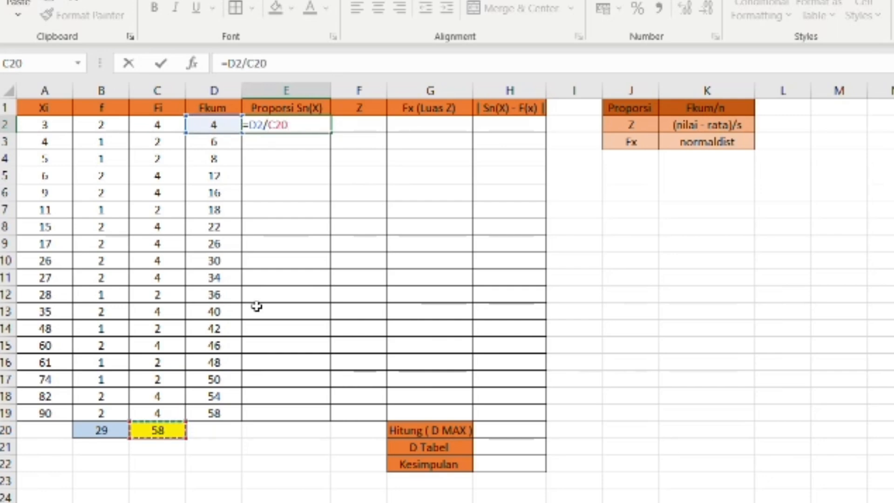
left_click(279, 126)
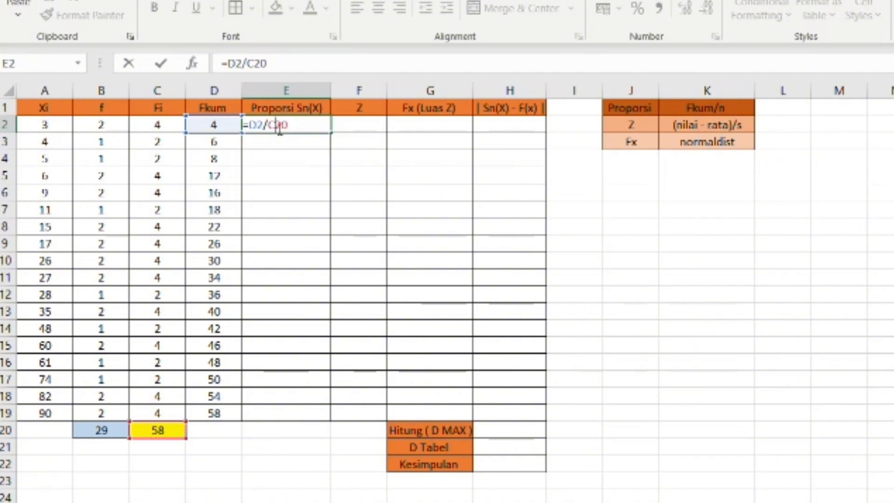
type("$")
key("Left")
key("Left")
type("$")
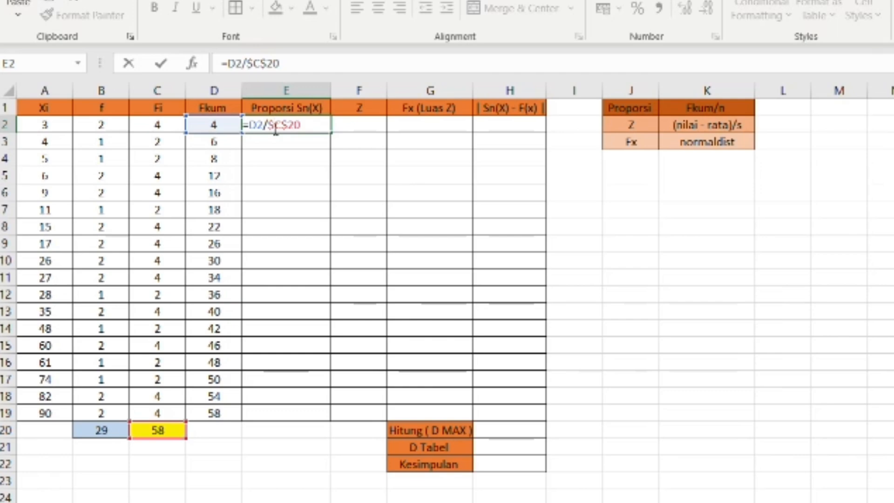
key("Return")
left_click(275, 124)
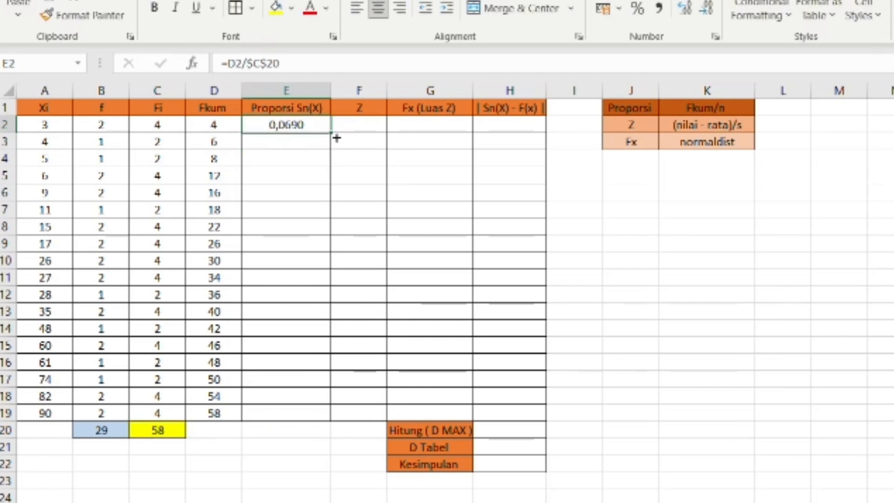
left_click_drag(336, 138, 335, 429)
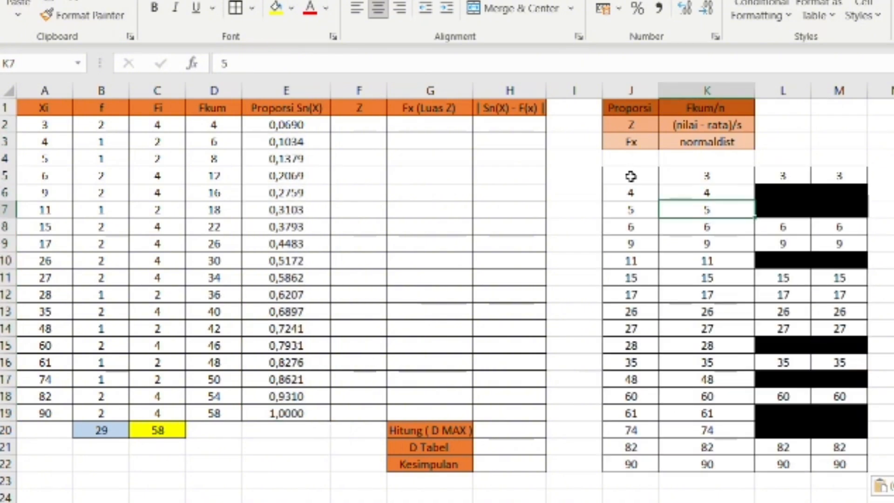
Label cell J23 below the data as RATA - RATA and widen column J to fit the text.
left_click(631, 175)
left_click_drag(721, 246, 707, 464)
left_click(631, 487)
type("mean")
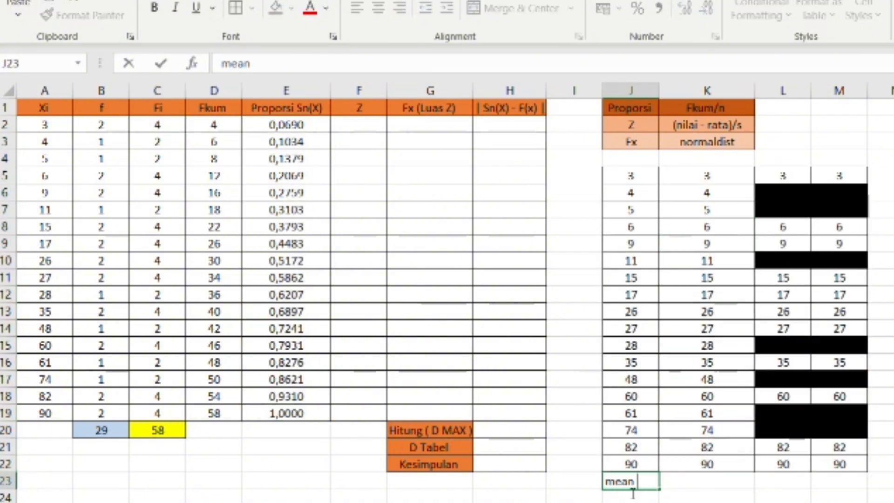
key("Tab")
key("shift+Tab")
key("BackSpace")
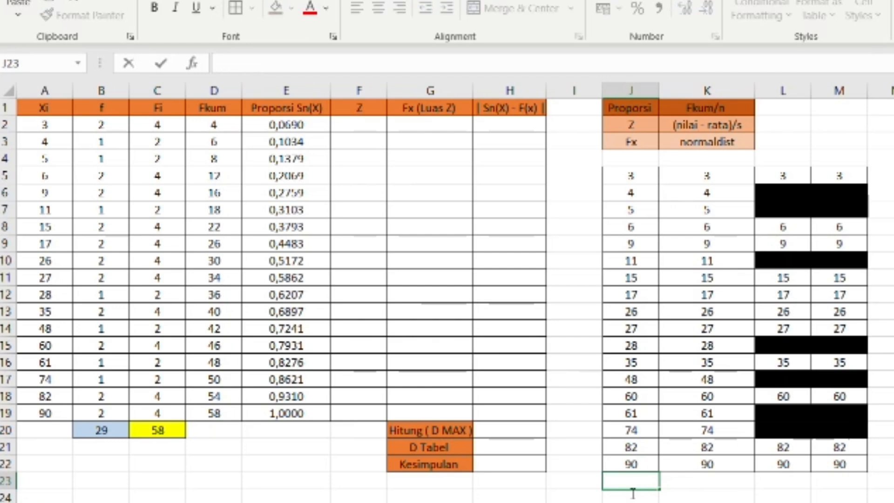
type("RATA - ")
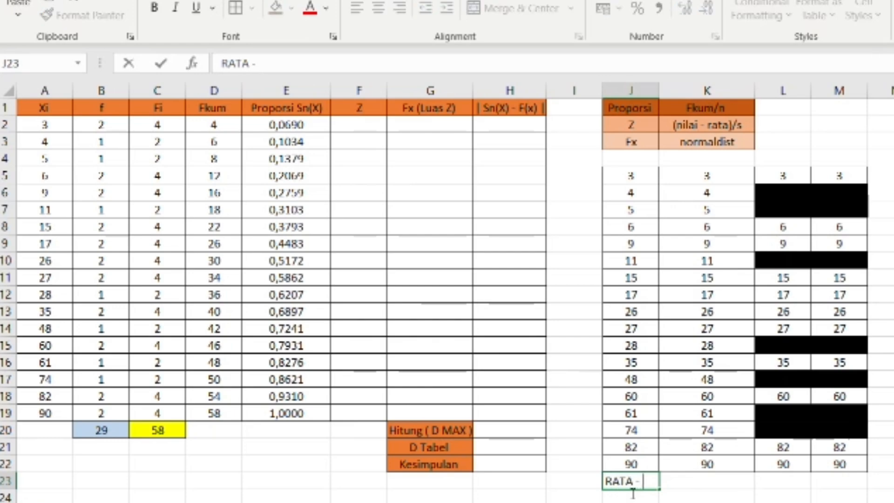
type("RATA")
key("Return")
left_click(648, 486)
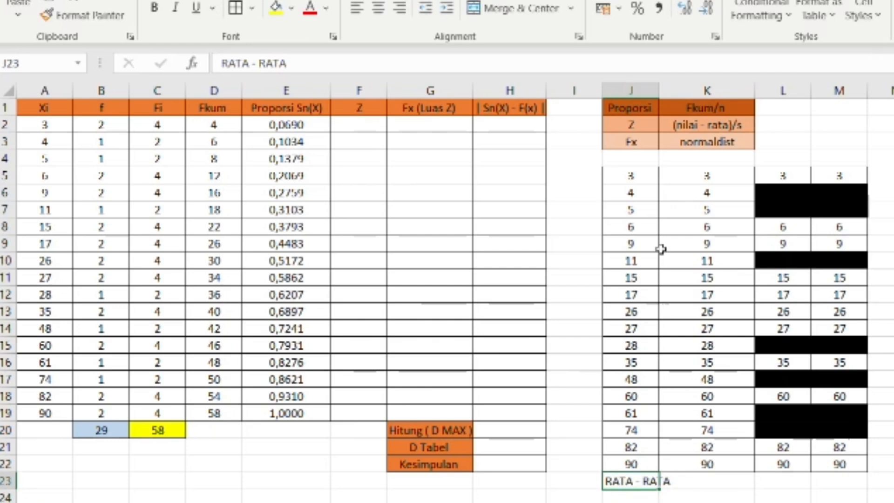
double_click(660, 91)
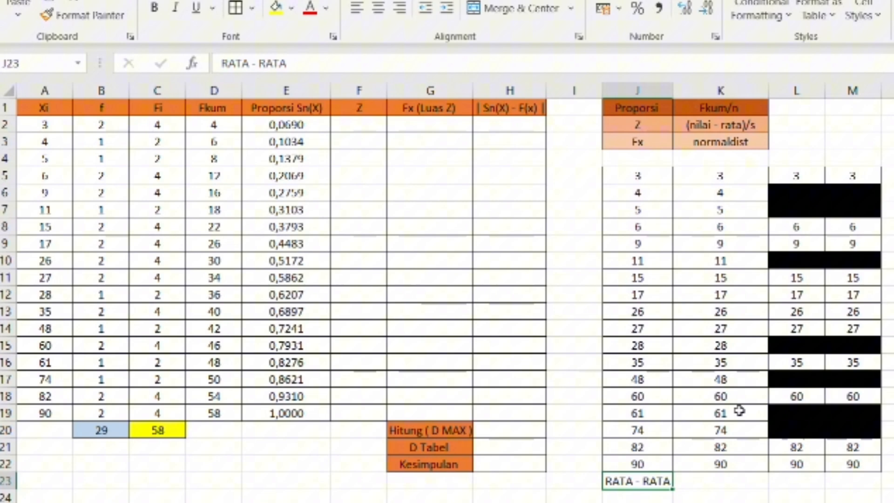
Apply all borders to the summary cells J23:M25 below the data.
left_click(697, 485)
left_click_drag(659, 483, 868, 486)
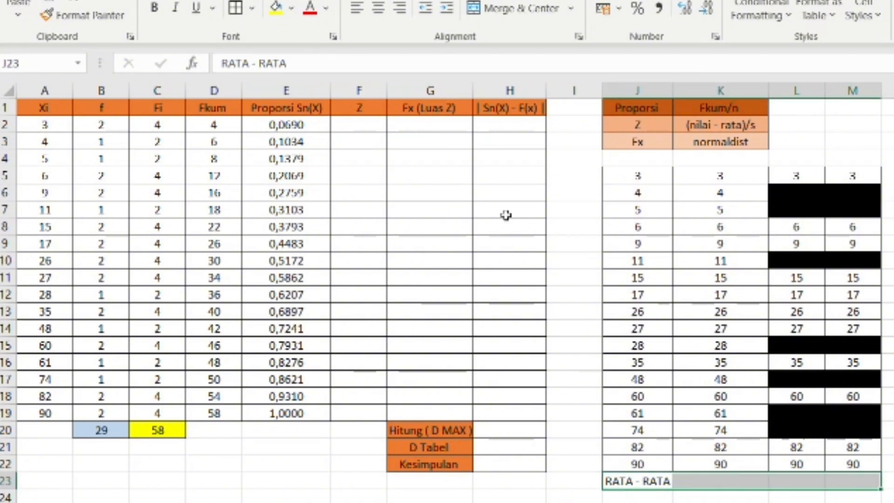
left_click_drag(645, 482, 852, 500)
left_click(236, 8)
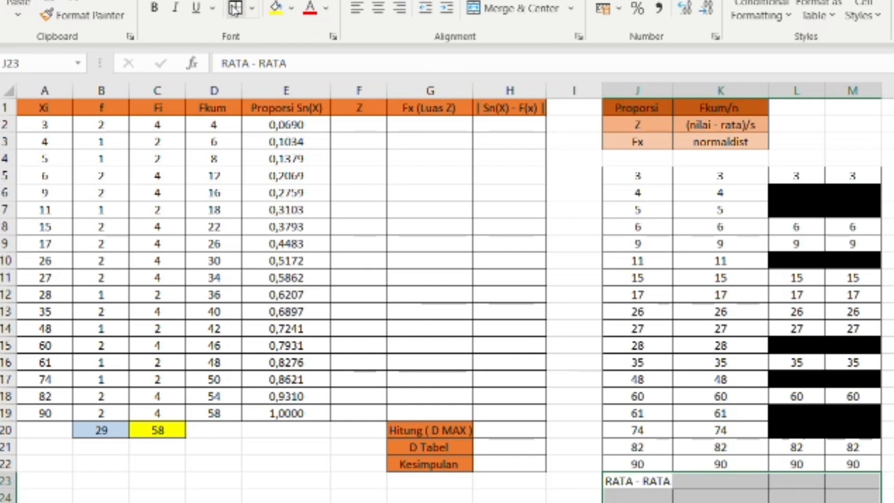
left_click(733, 497)
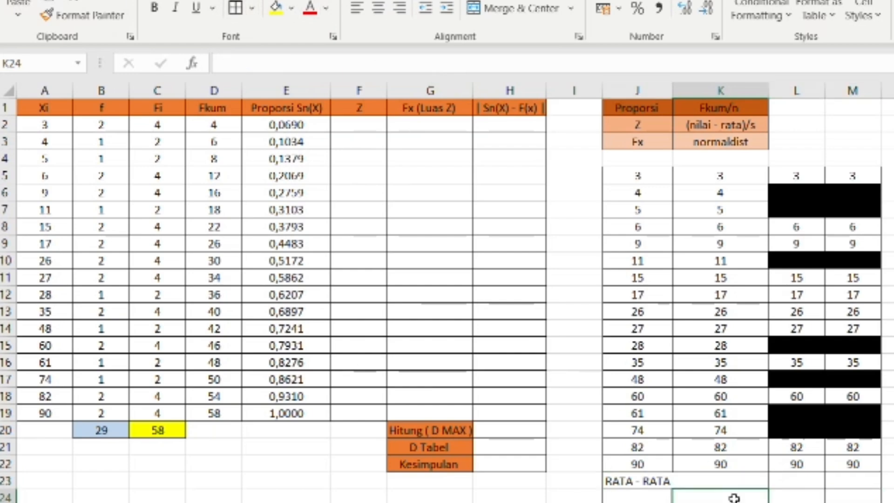
left_click(729, 485)
type("=ME")
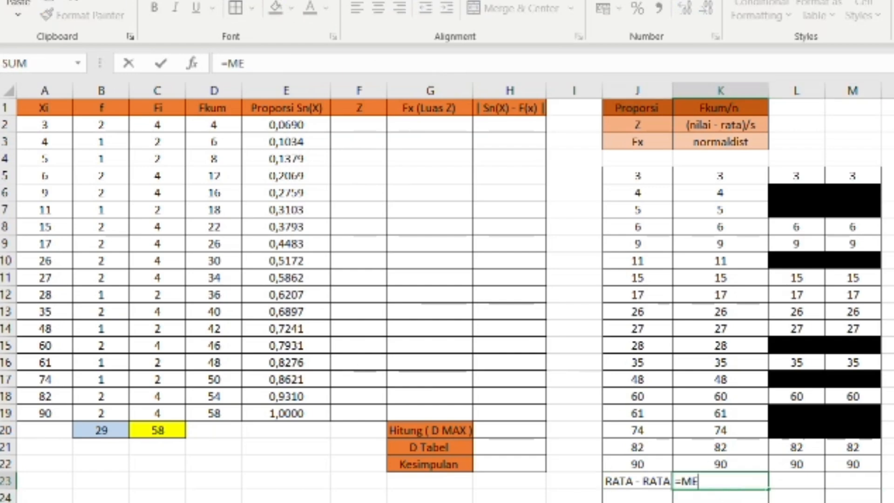
key("BackSpace")
key("BackSpace")
key("BackSpace")
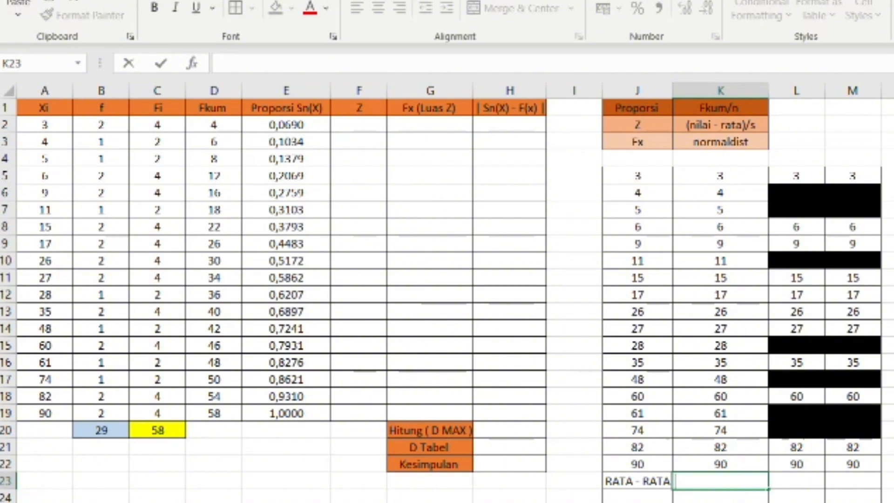
key("Escape")
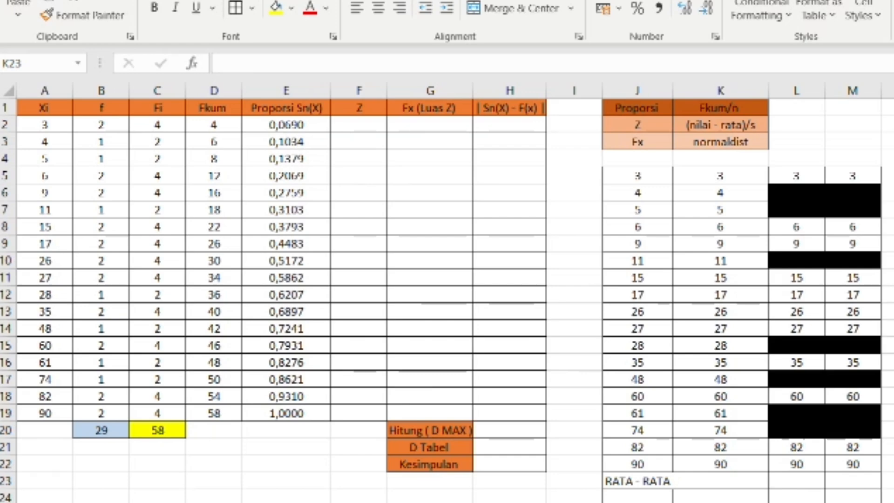
Calculate the mean in K23 with =AVERAGE(J5:M22).
left_click(744, 487)
type("=AVE")
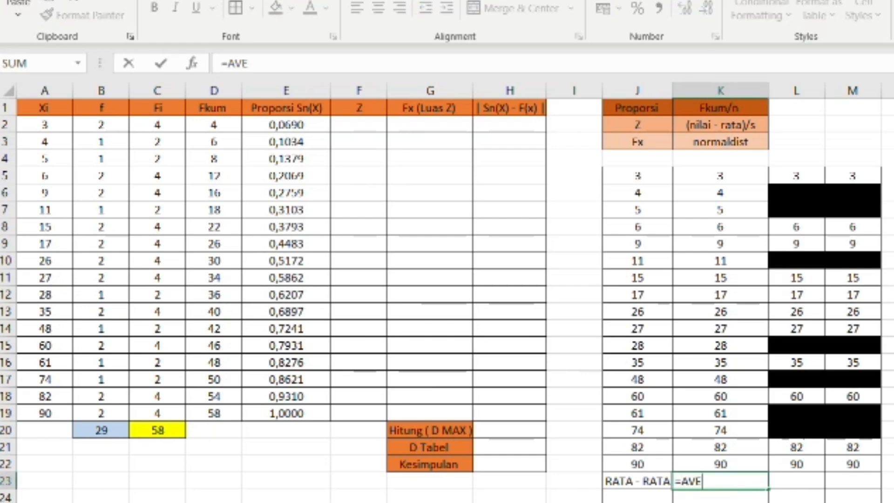
key("Tab")
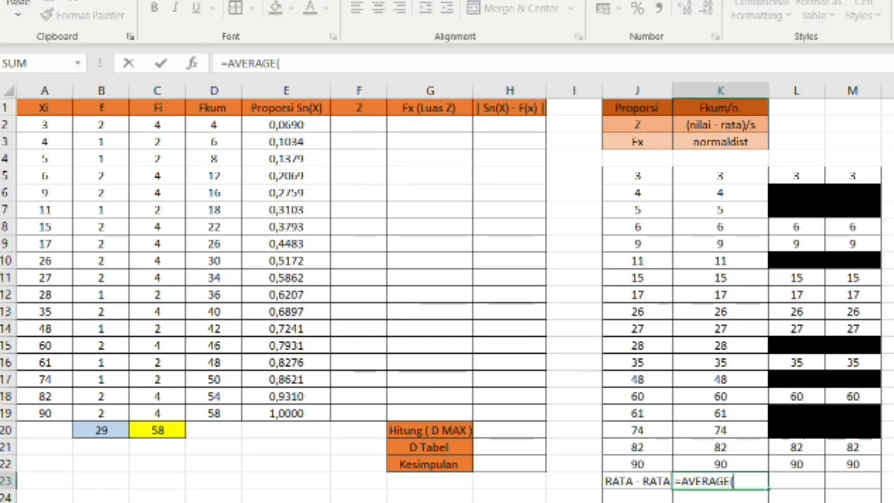
left_click_drag(636, 176, 845, 469)
key("Return")
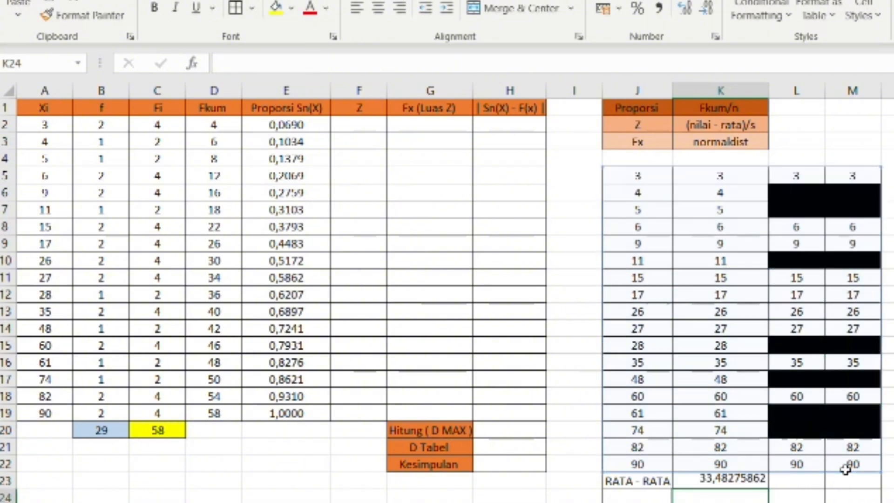
left_click(729, 482)
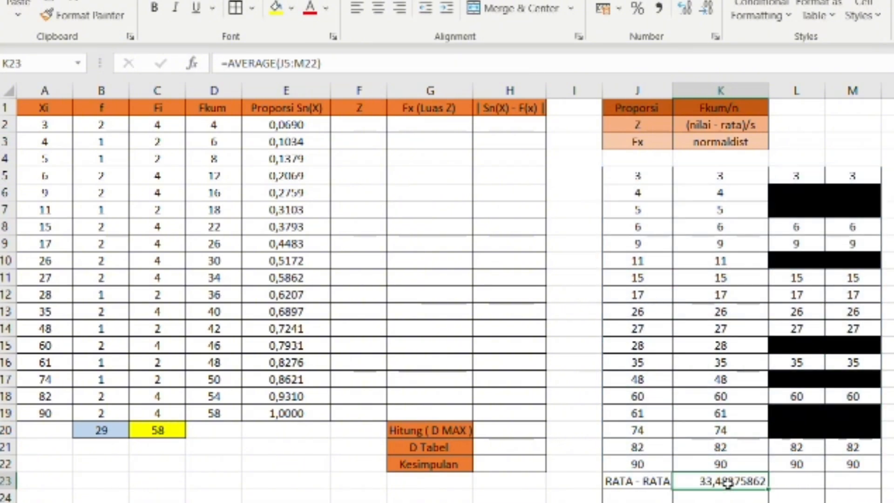
Label J24 as SIMPANGAN BAKU and J25 as VARIANS, and widen column J to fit the labels.
left_click(654, 499)
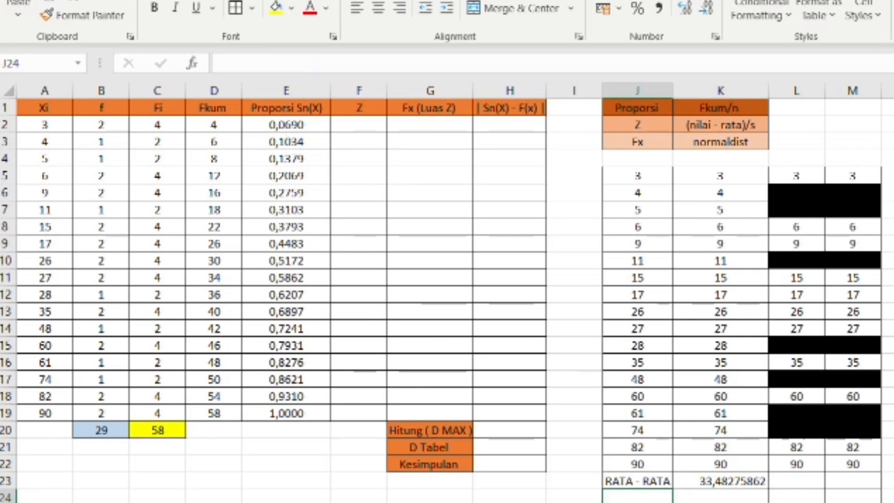
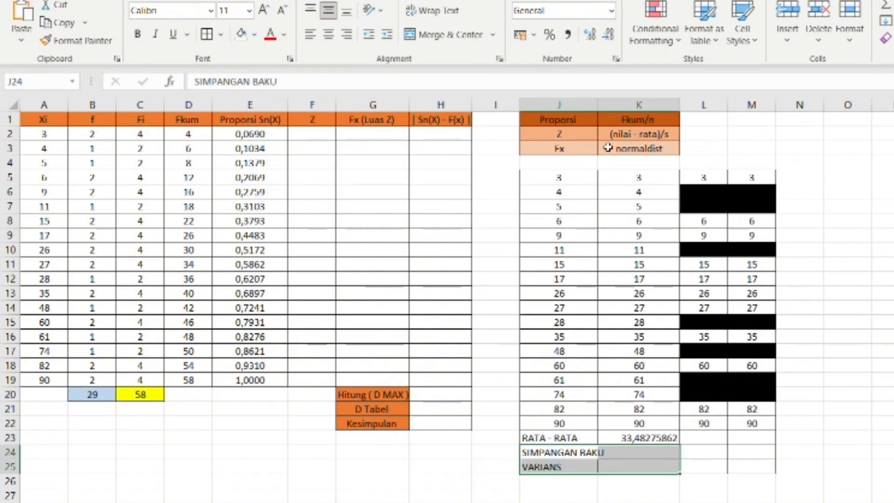
left_click_drag(602, 111, 615, 111)
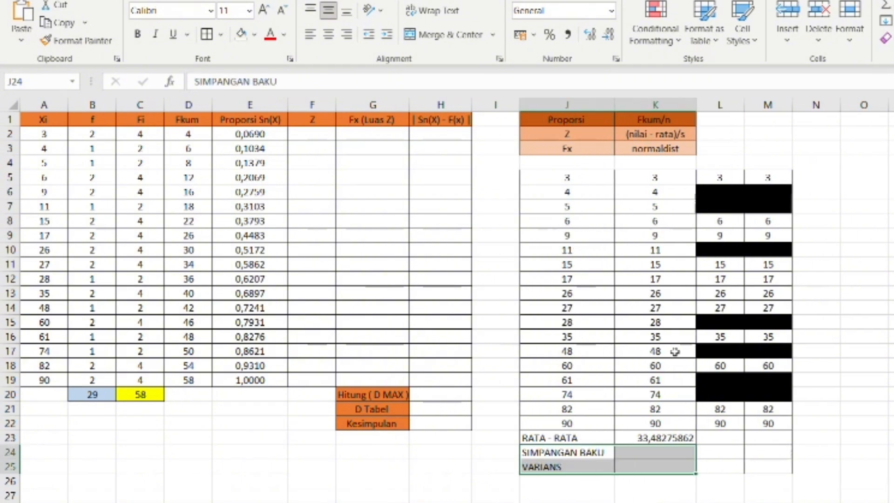
Calculate the standard deviation in K24 with =STDEV(J5:M22).
left_click(649, 455)
type("=ST")
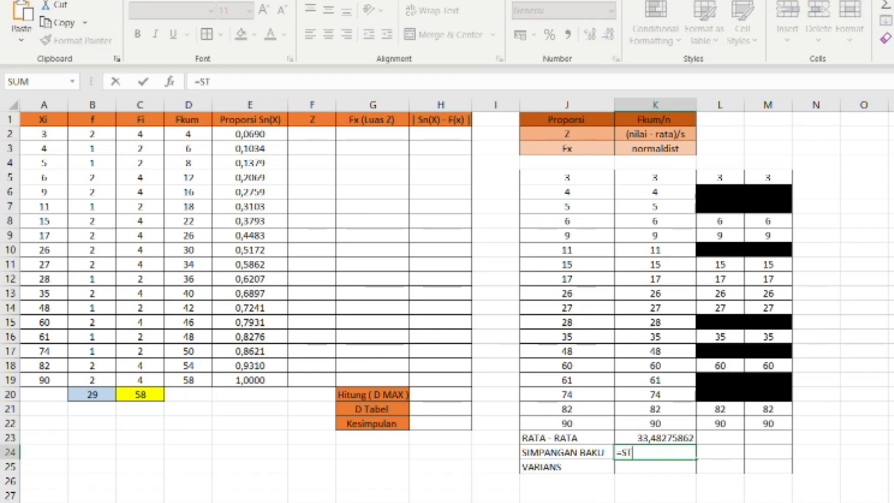
type("DEV(")
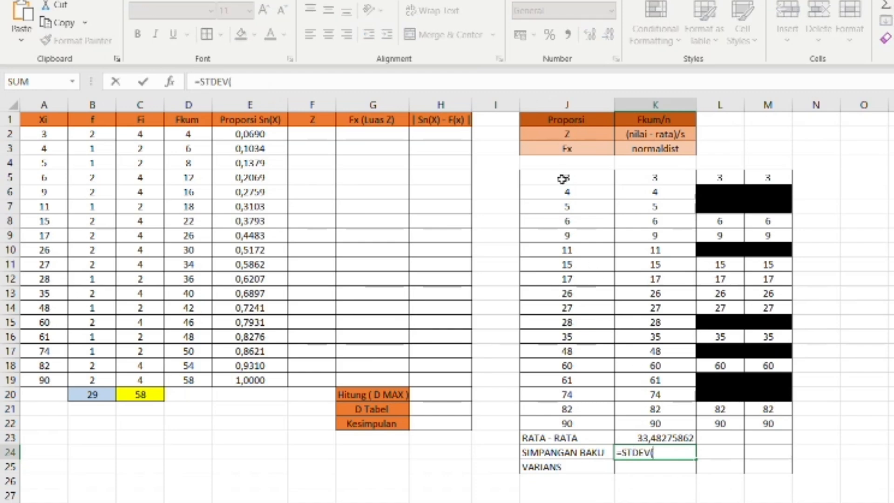
left_click_drag(565, 176, 759, 428)
key("Return")
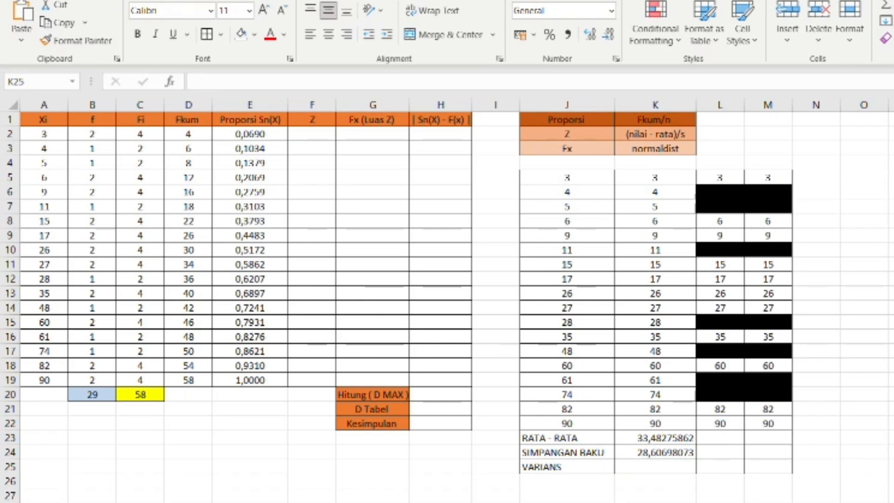
Calculate the variance in K25 with =VAR(J5:M22).
type("=VAR")
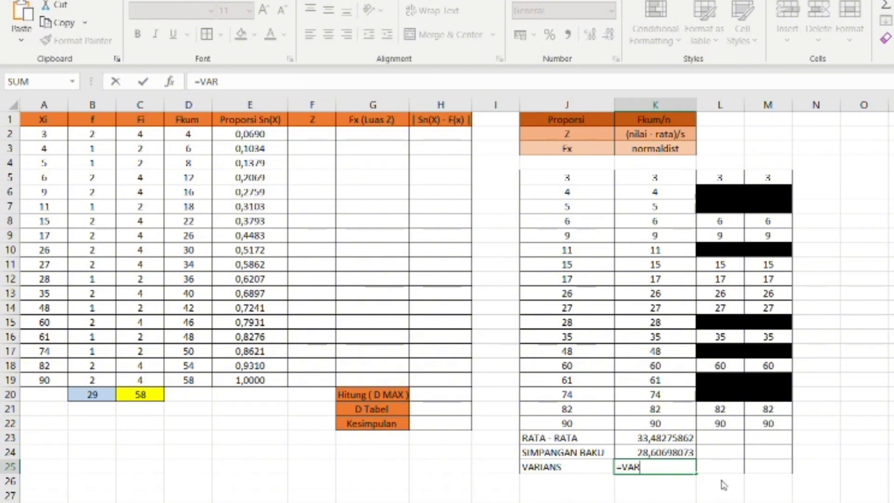
type("(")
left_click_drag(572, 177, 764, 425)
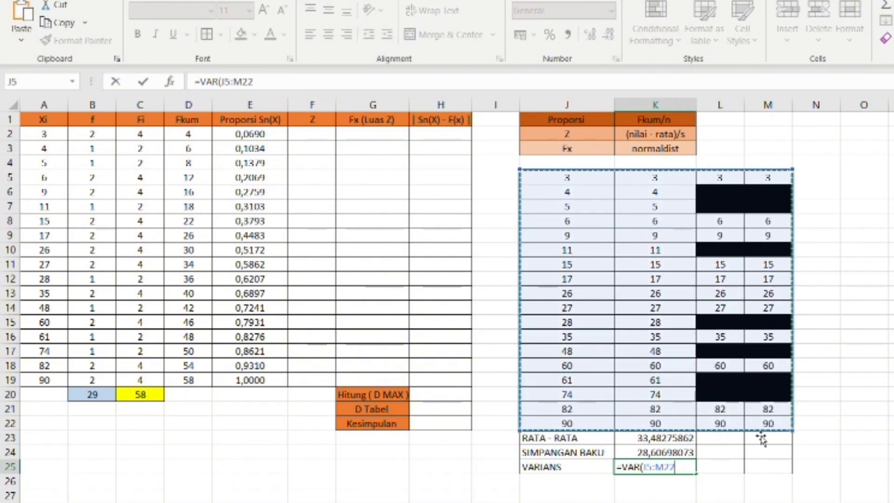
type(")")
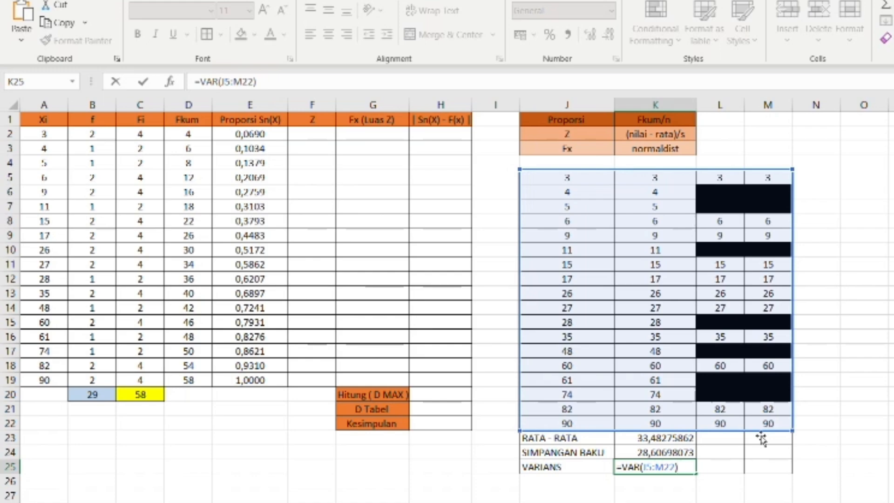
key("Return")
Fill the mean, standard deviation and variance cells J23:K25 with yellow.
left_click(655, 442)
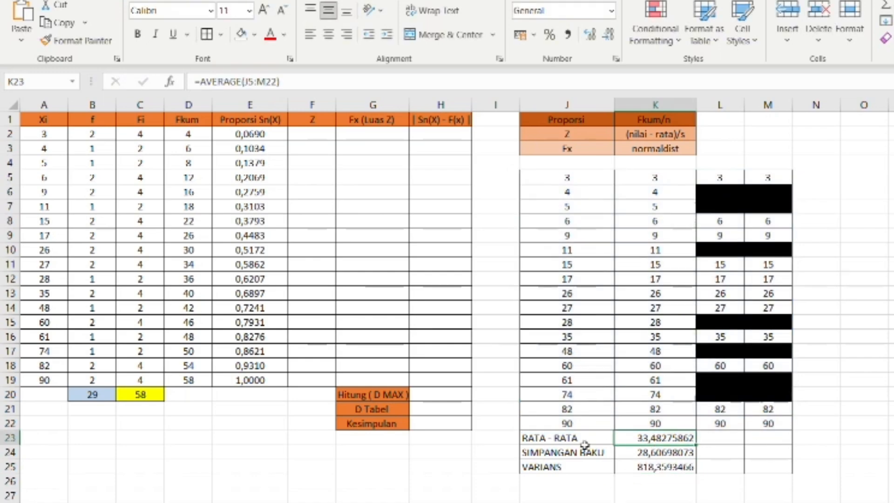
left_click_drag(585, 444, 644, 481)
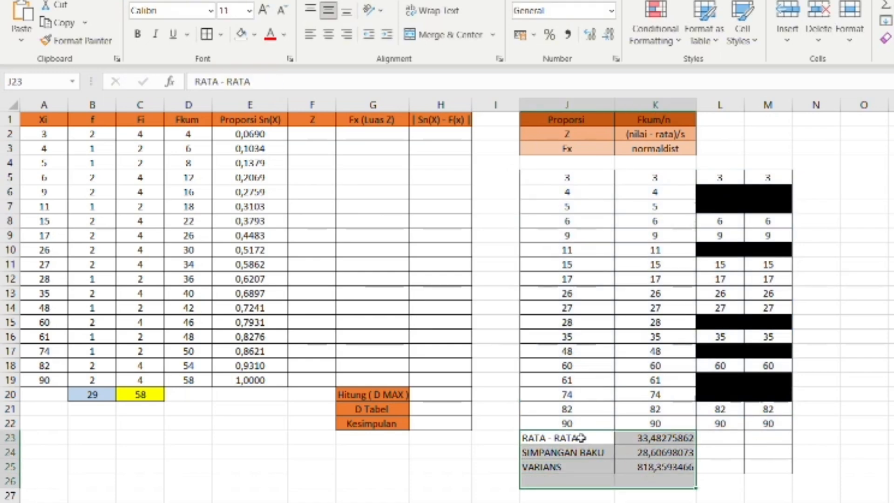
left_click_drag(566, 441, 662, 473)
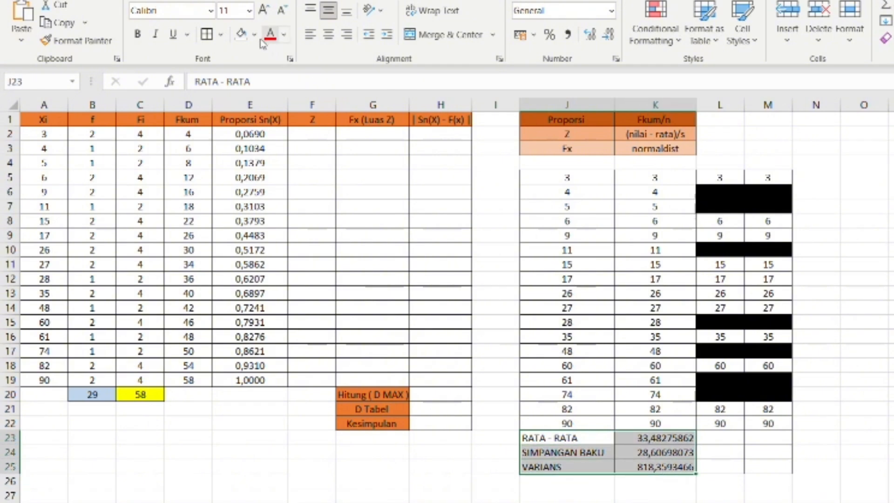
left_click(241, 34)
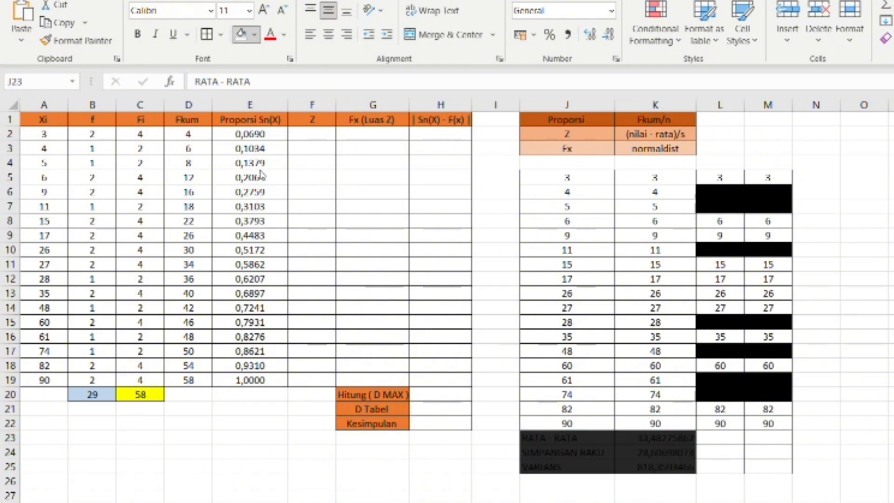
Write the Z formula in F2 as =(A2-K23)/K24.
left_click(312, 138)
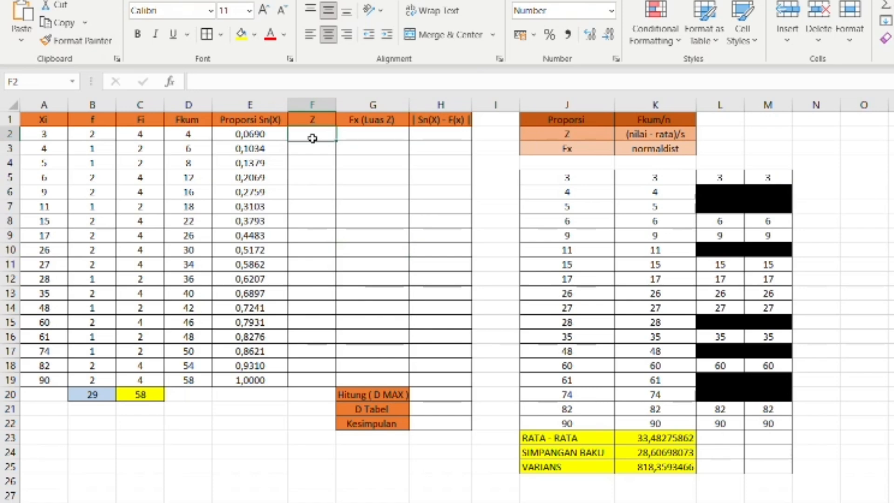
type("=(")
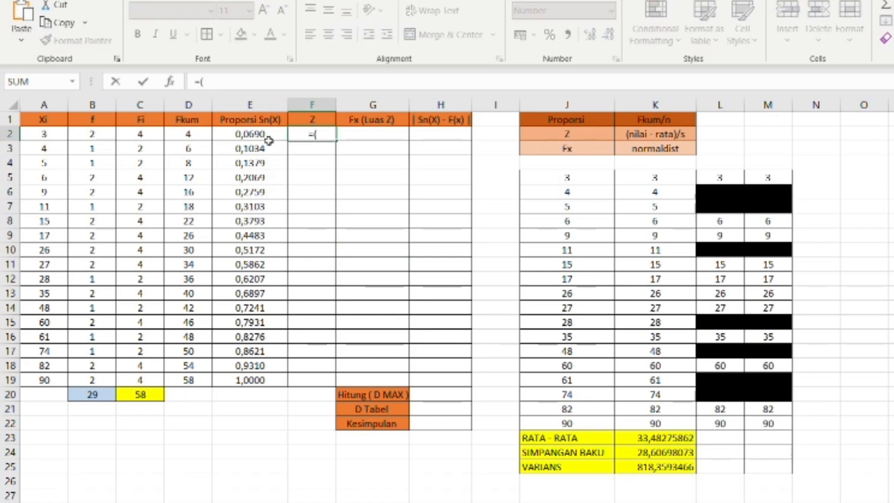
left_click(53, 137)
type("-")
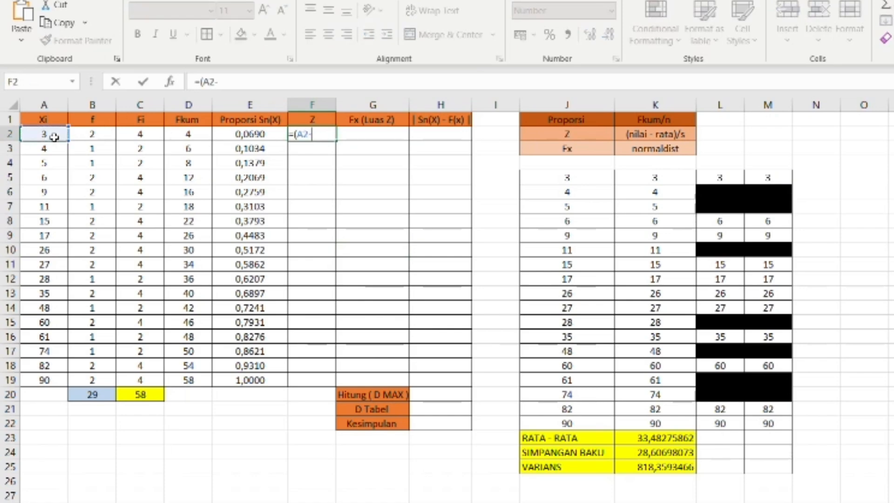
left_click(692, 444)
type(")")
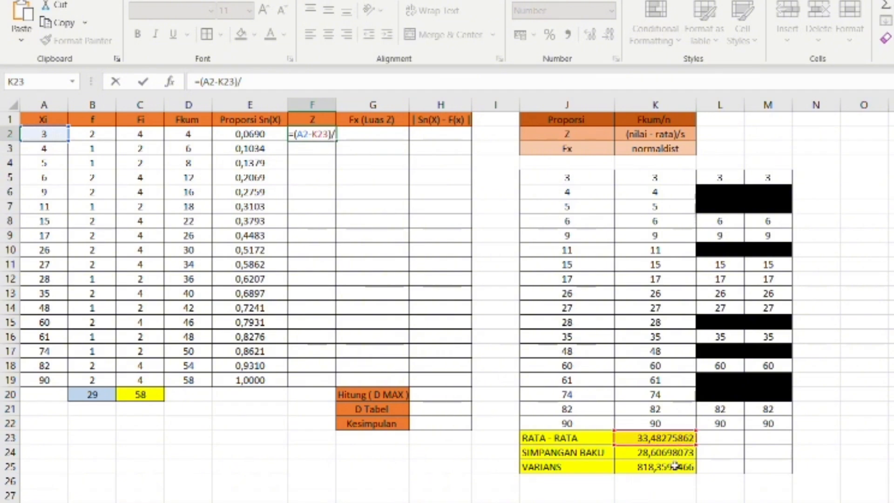
type("/")
left_click(674, 453)
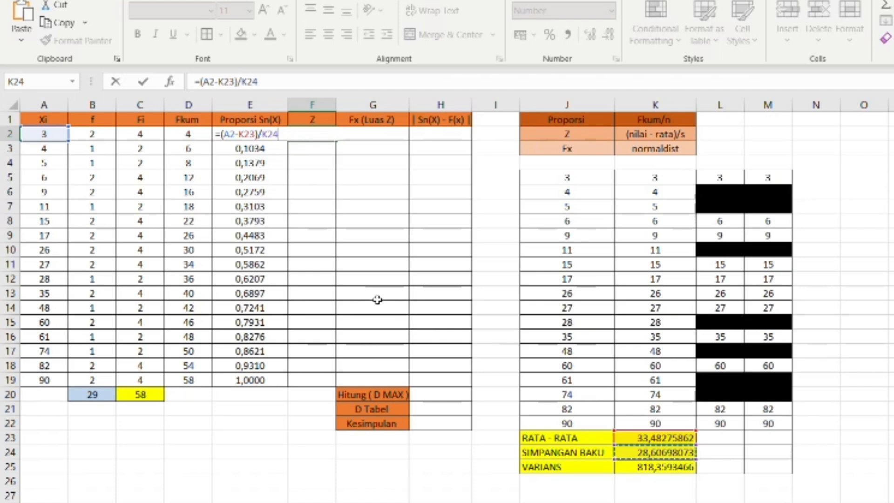
Make the K23 and K24 references in F2 absolute and confirm the formula as =(A2-$K$23)/$K$24.
left_click(273, 138)
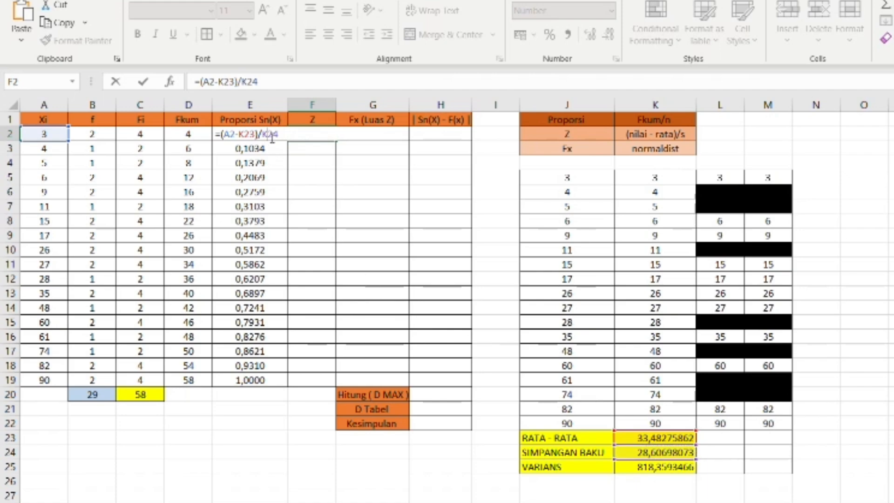
type("$")
left_click(262, 135)
type("$")
left_click(244, 136)
type("$")
left_click(239, 136)
type("$")
key("Return")
Copy the Z formula from F2 down to F19.
left_click_drag(331, 137, 340, 146)
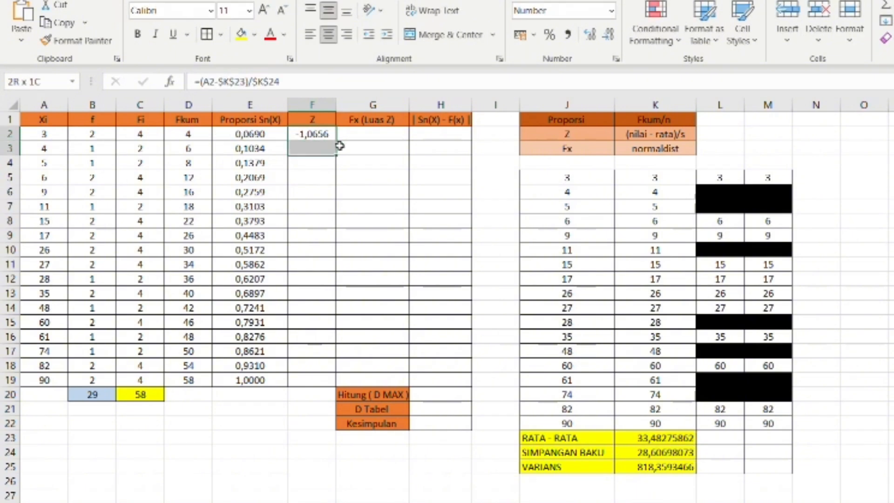
double_click(336, 155)
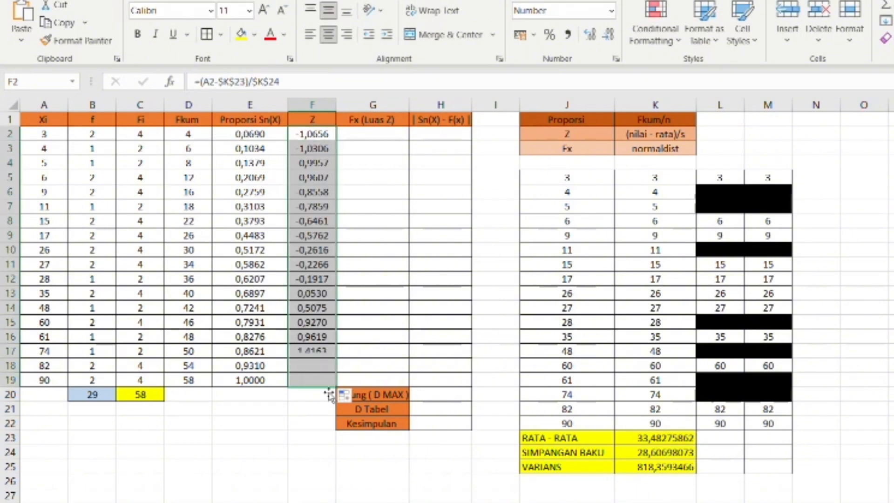
Calculate Fx in G2 with =NORMSDIST(F2) and copy the formula down to G19.
left_click(368, 134)
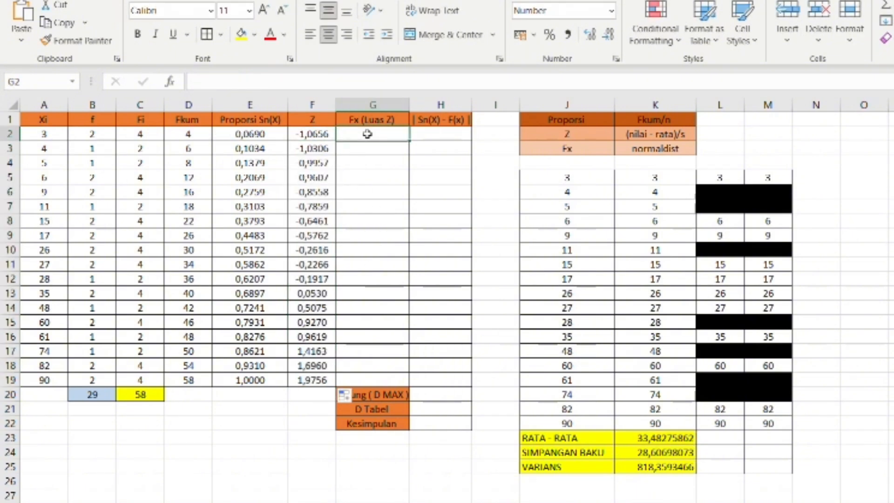
type("=")
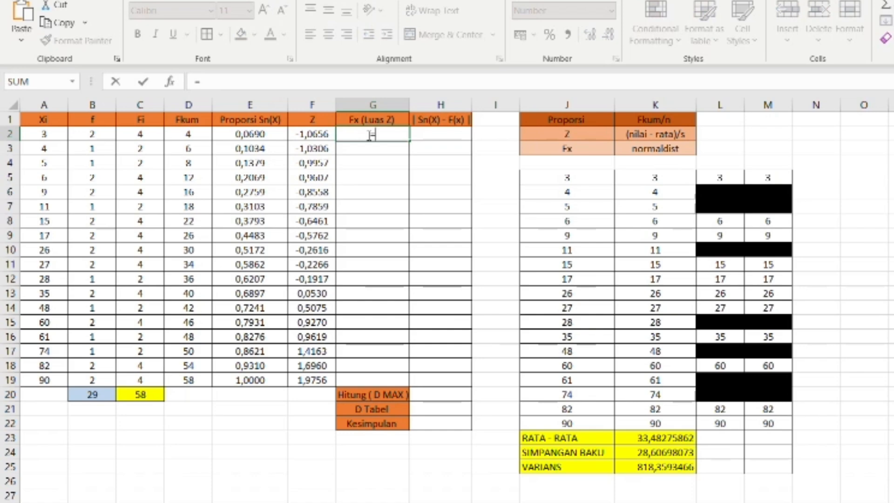
type("NO")
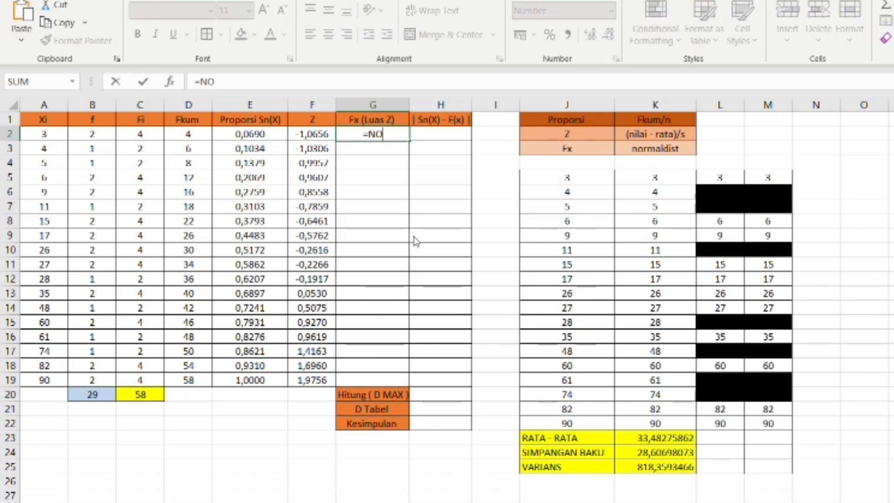
type("RMSDIST(")
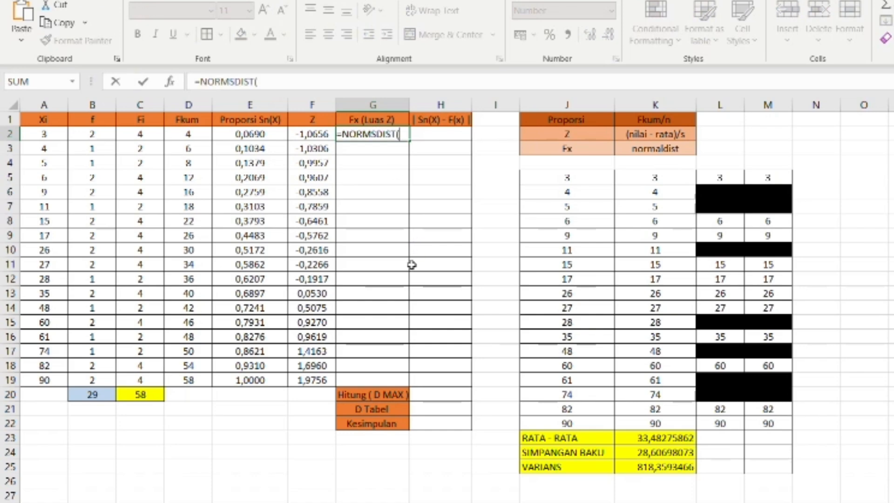
left_click(301, 138)
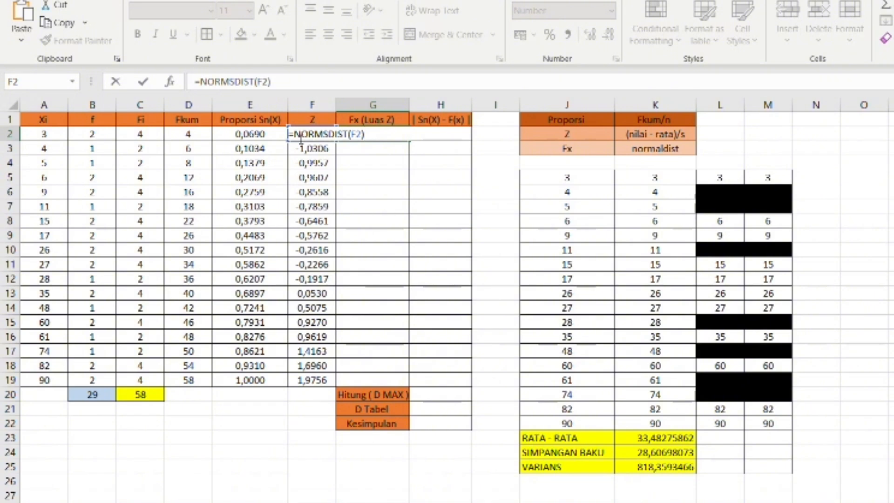
type(")")
key("Return")
left_click(385, 135)
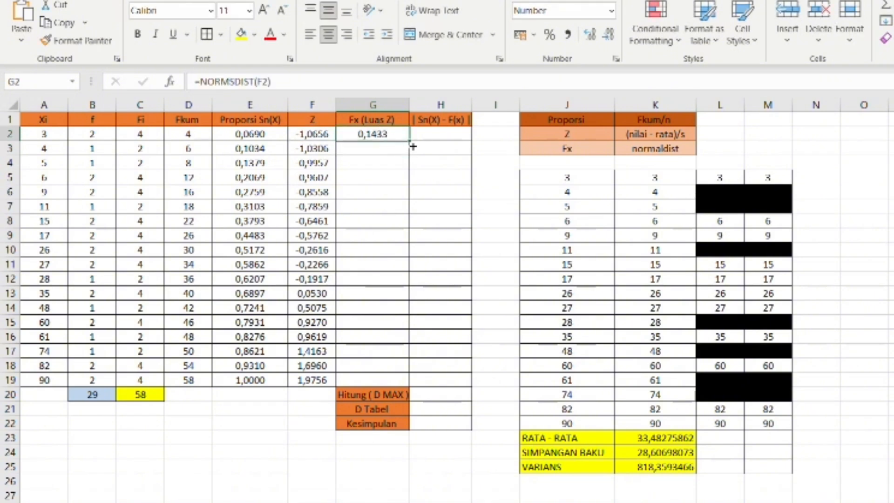
left_click_drag(412, 146, 410, 385)
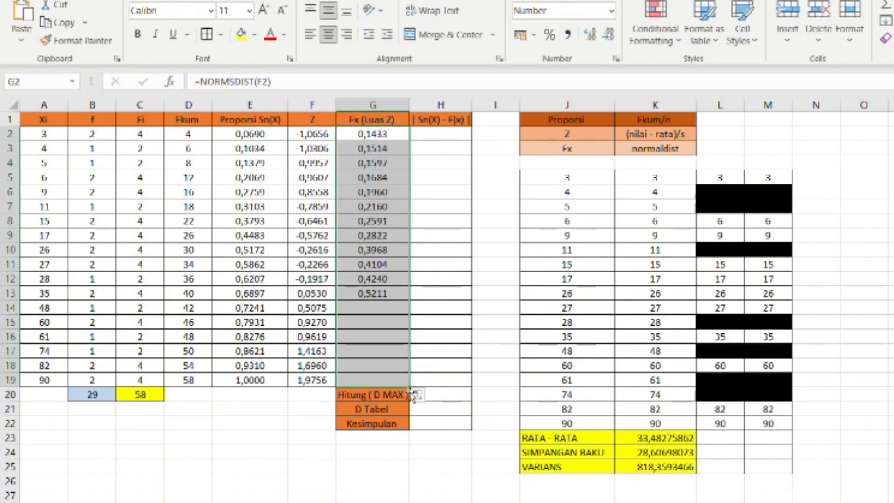
Calculate the absolute difference in H2 with =ABS(E2-G2) and copy the formula down to H19.
left_click(448, 137)
type("=A")
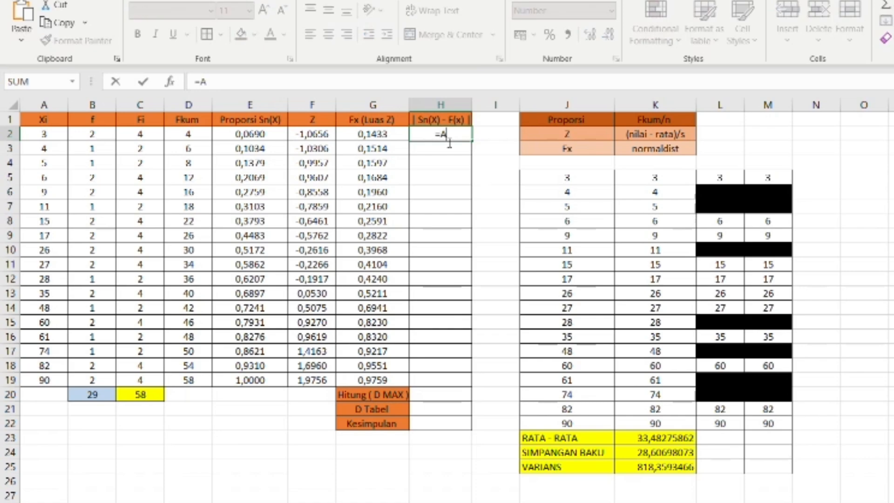
type("BS(")
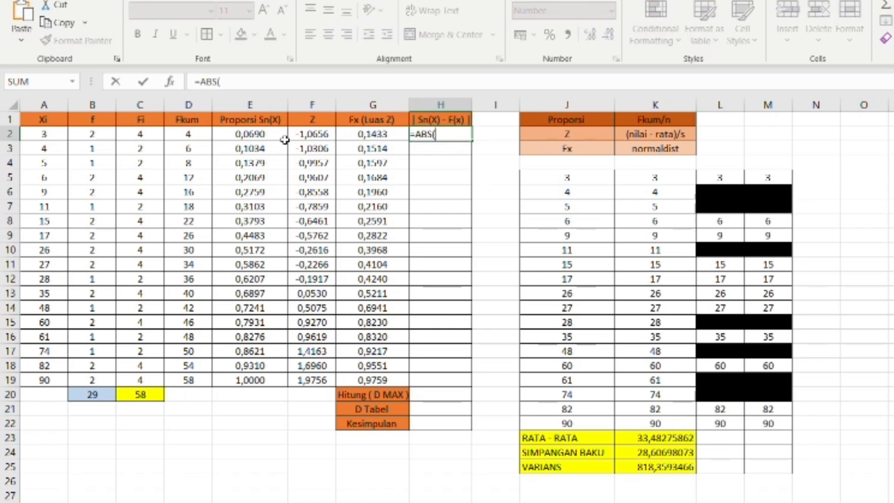
left_click(246, 138)
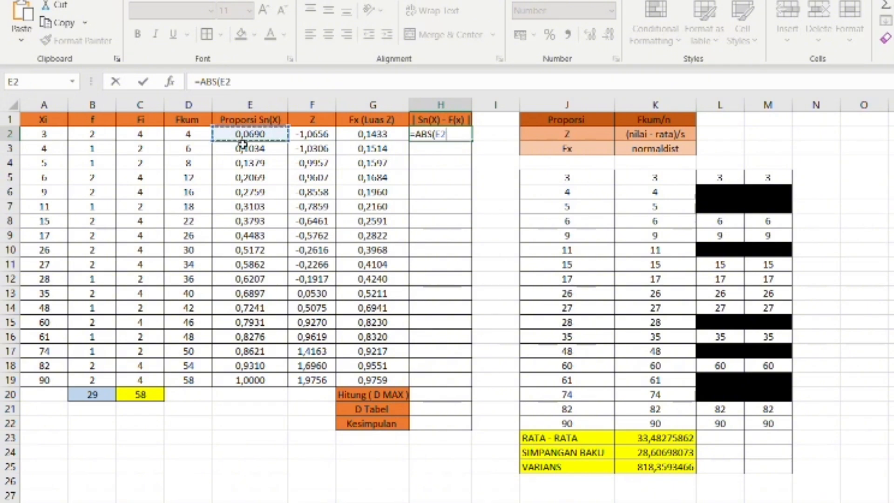
type("-")
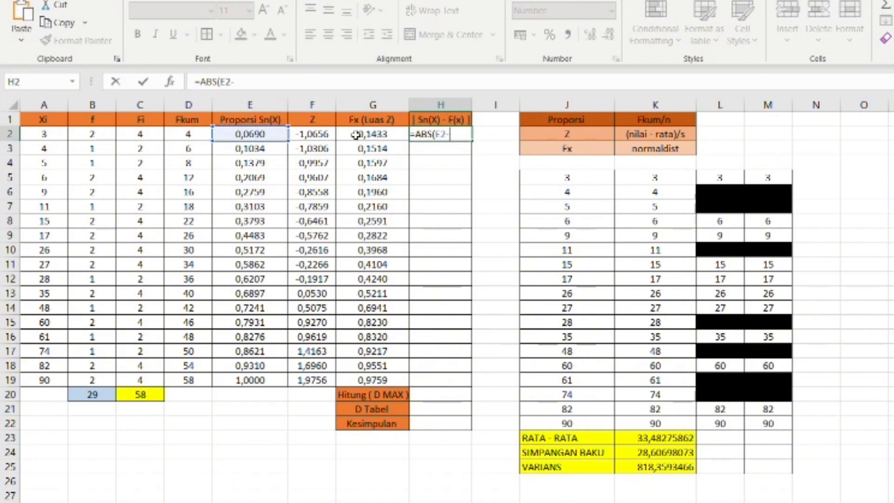
left_click(356, 134)
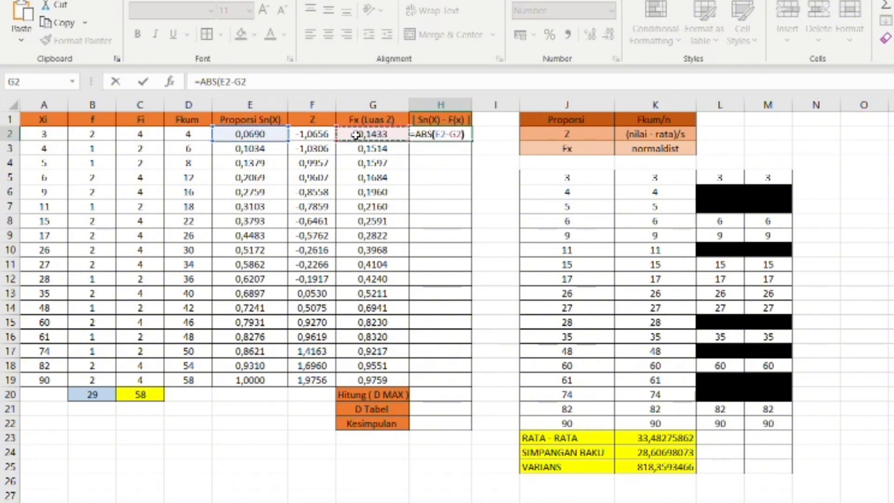
type(")")
key("Return")
left_click(440, 139)
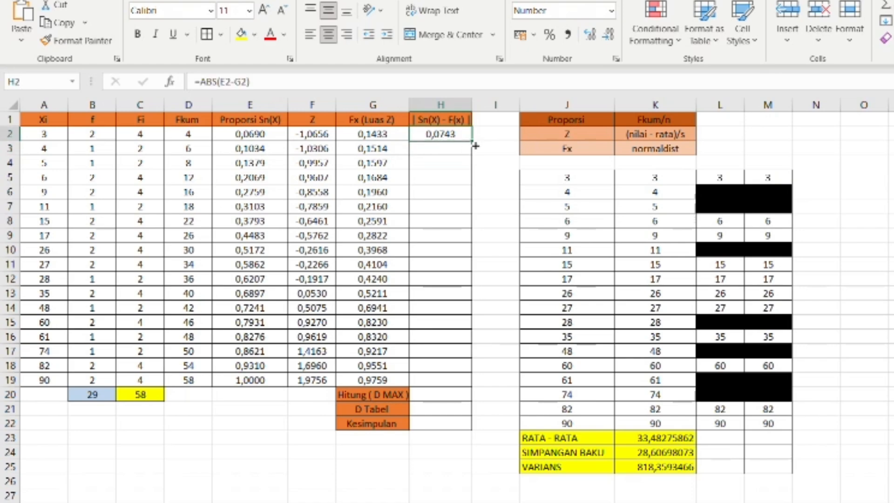
left_click_drag(475, 146, 450, 383)
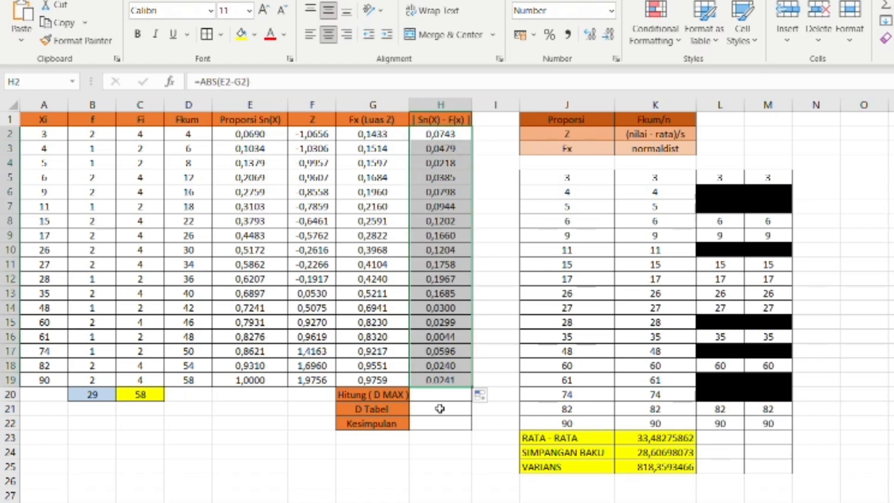
Fill the Hitung (D MAX) cell H20 with the AutoSum of H2:H19.
left_click(440, 396)
type("=")
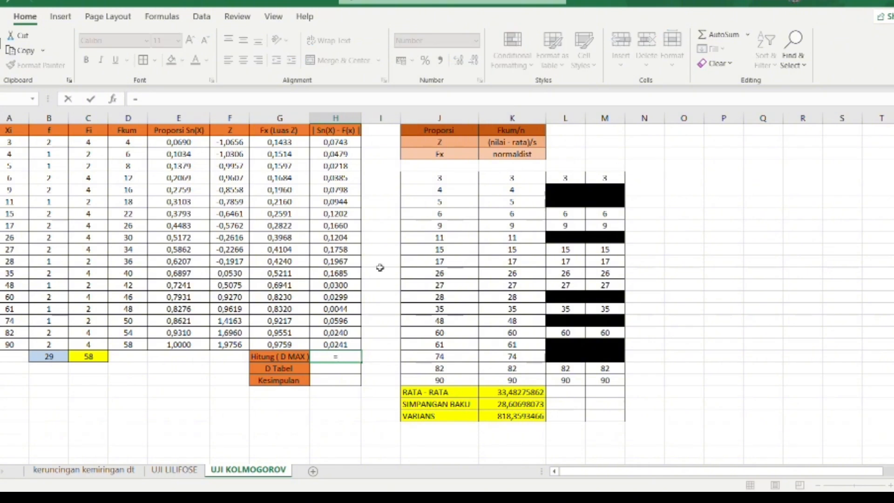
key("Escape")
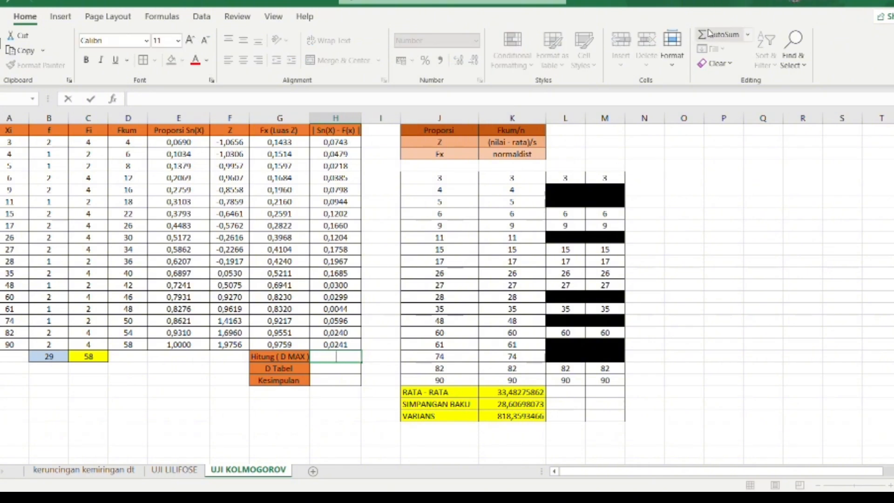
key("Escape")
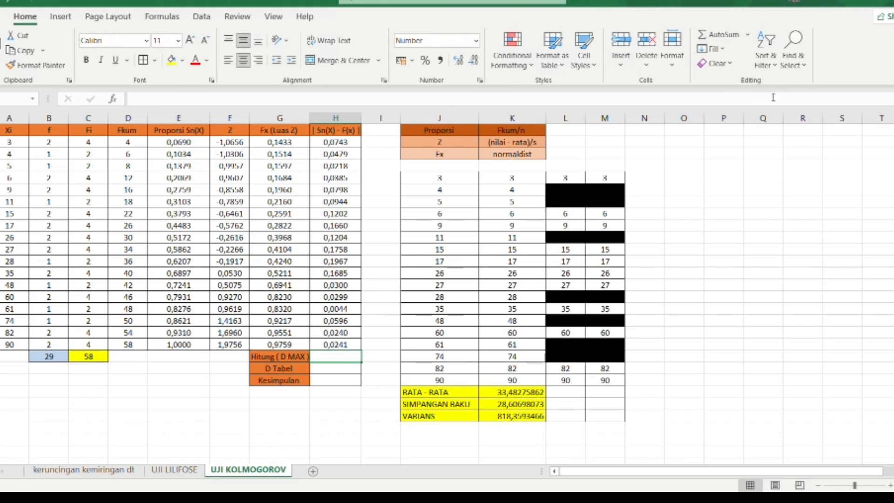
left_click(708, 34)
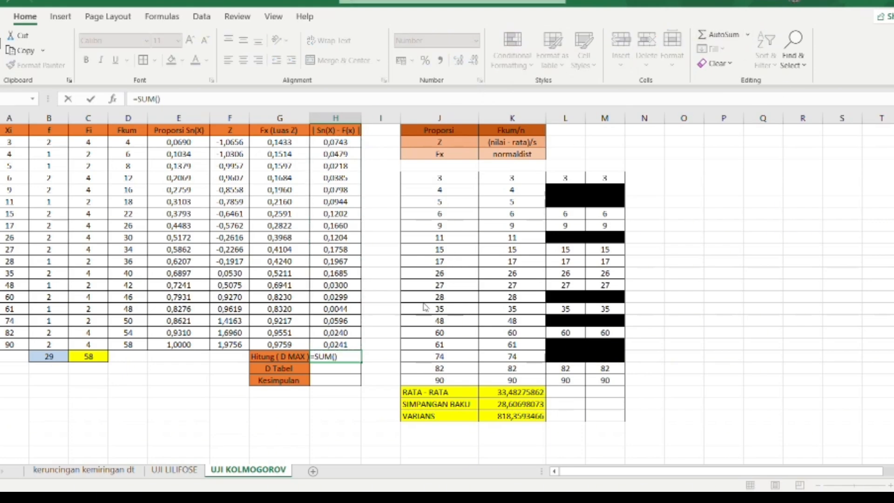
left_click_drag(343, 143, 347, 345)
key("Return")
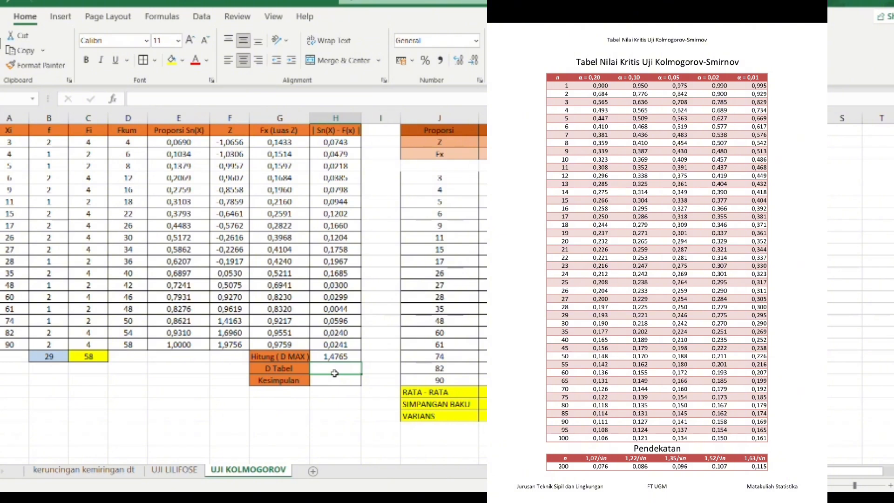
Calculate the D Tabel value in H21 with =1,35/SQRT(C20).
type("=1,")
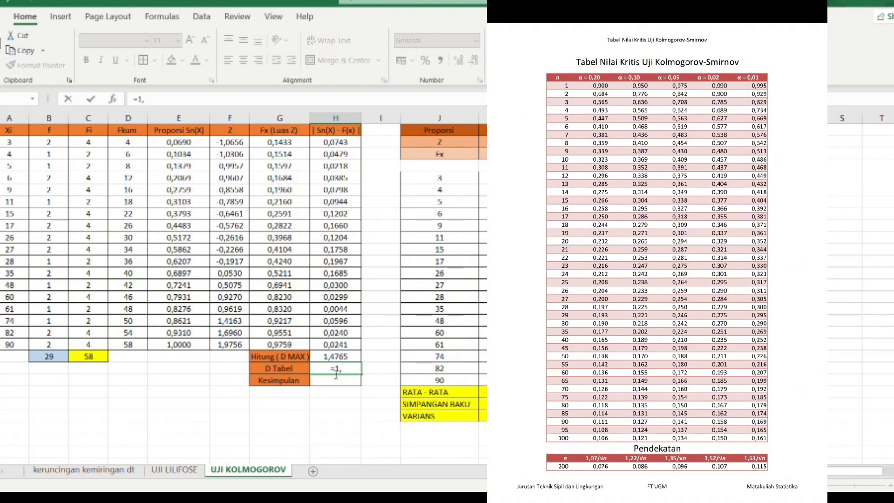
type("35/SR")
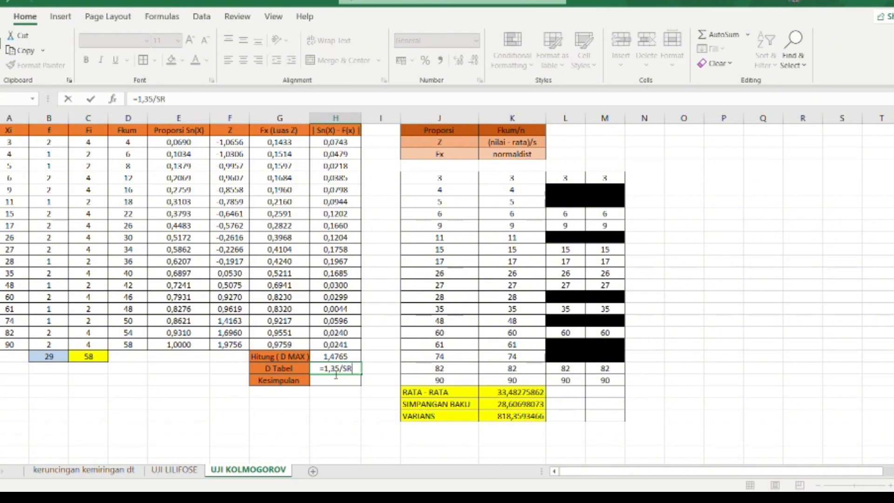
key("BackSpace")
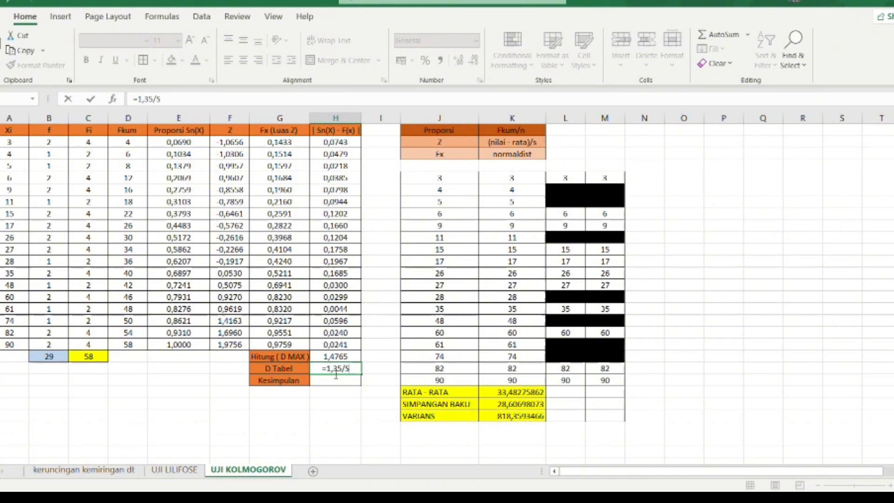
type("QR")
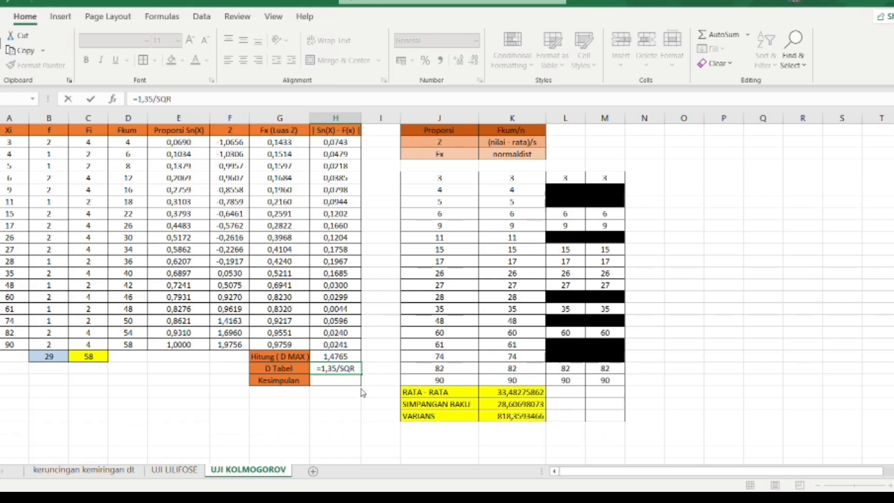
type("T(")
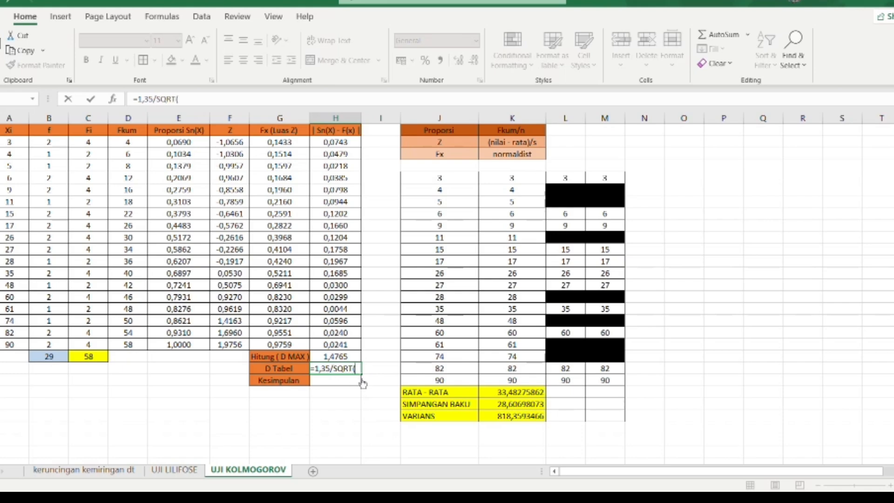
left_click(94, 363)
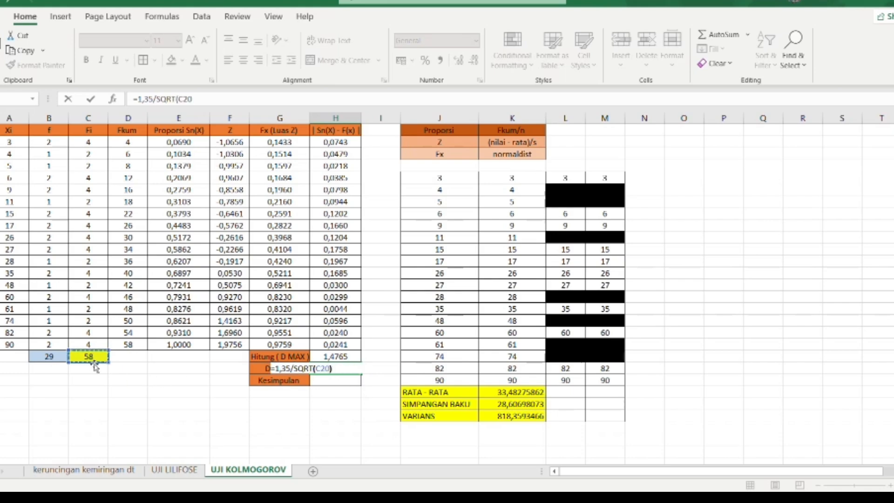
type(")")
key("Return")
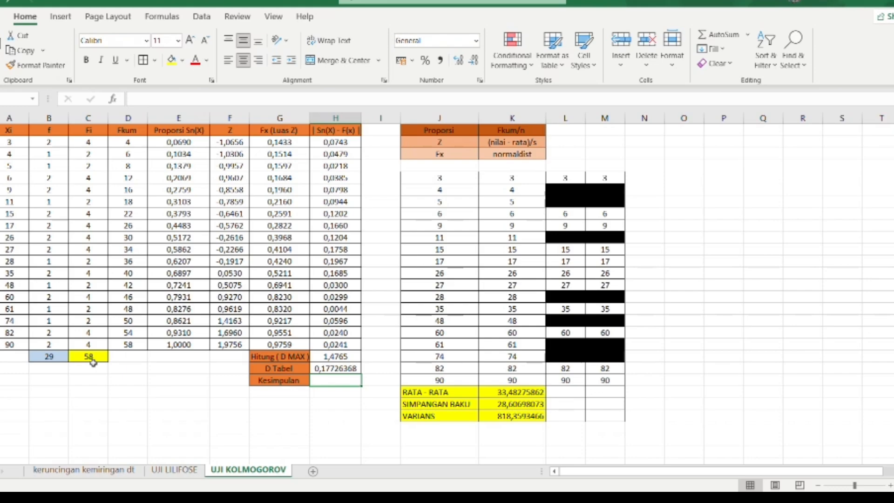
Write the Kesimpulan formula in H22 as =IF(H20<H21;"BERDISTRIBUSI NORMAL";"TIDAK BERDISTRIBUSI NORMAL").
type("=")
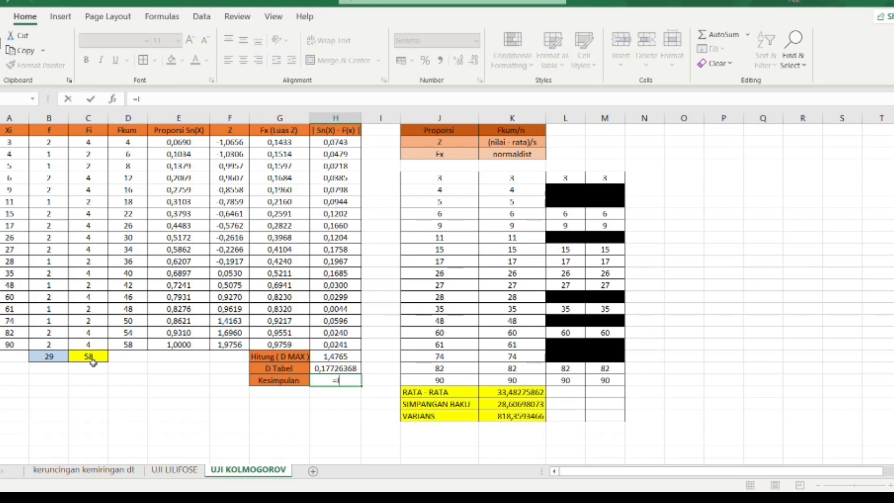
type("IF(")
left_click(345, 357)
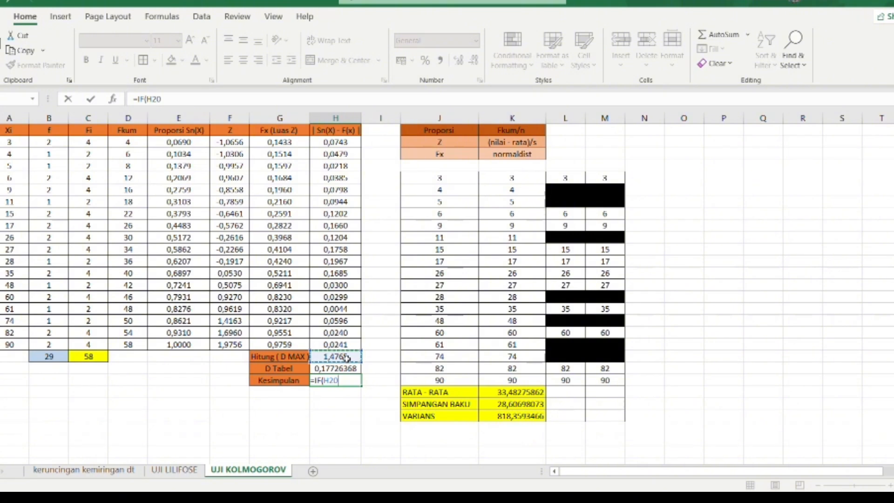
type("<")
left_click(347, 369)
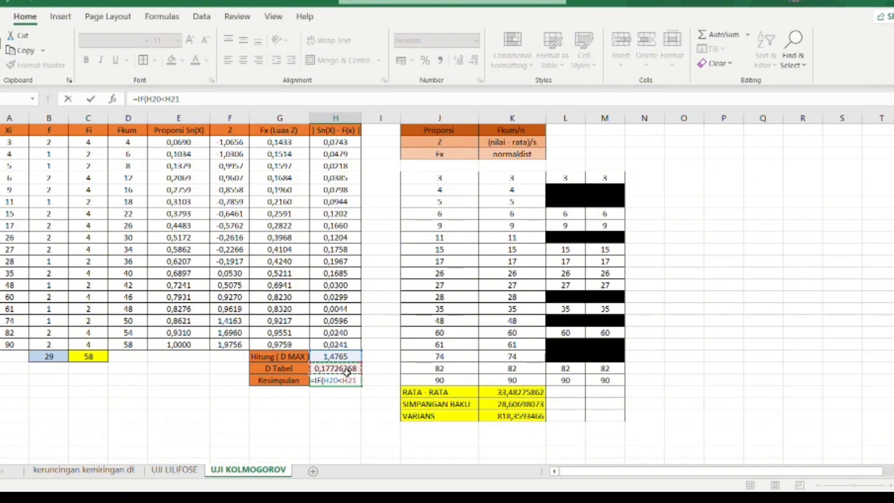
type(";\"BER")
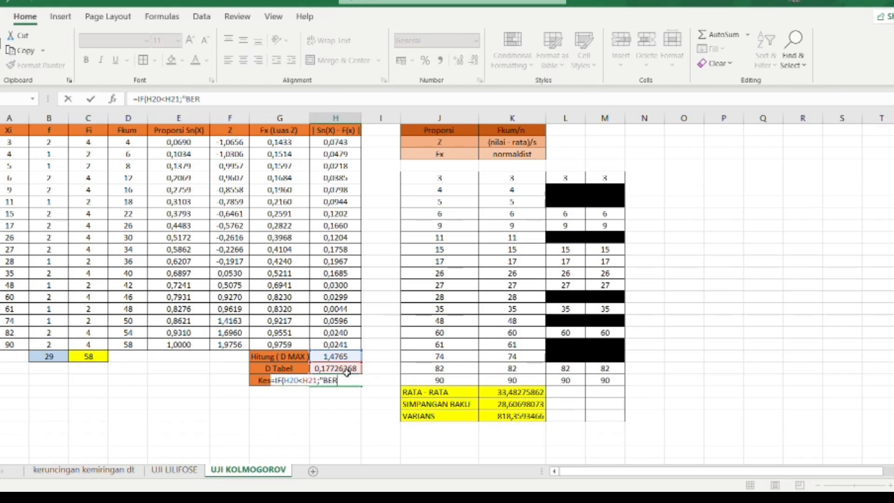
type("DISTRIBU")
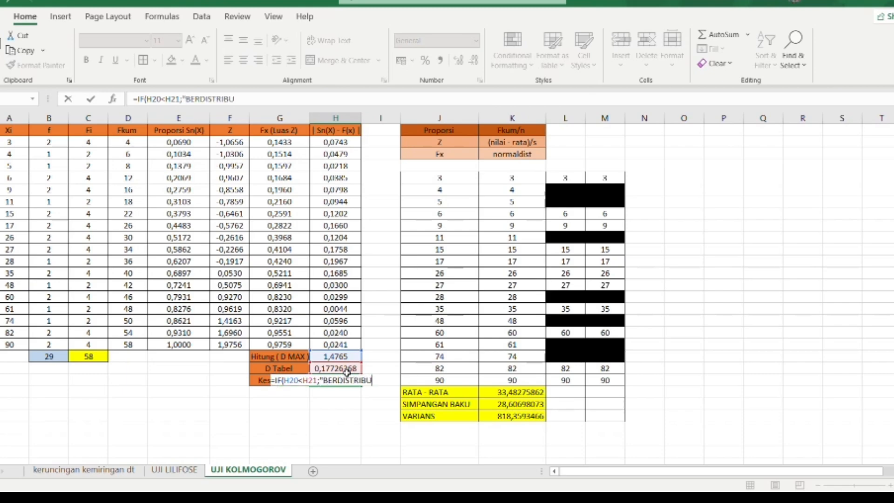
type("SI NORMAL")
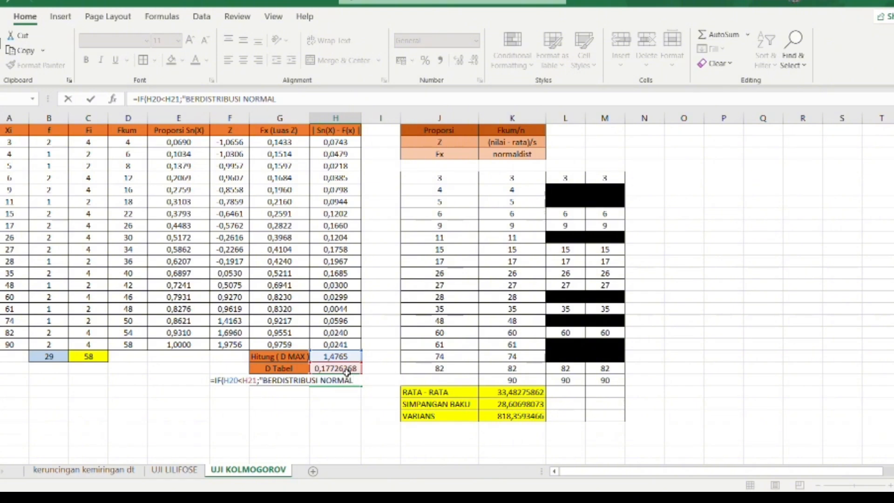
type("\";\"TIDAK BERDISTRIBUSI NORMAL\")")
key("Return")
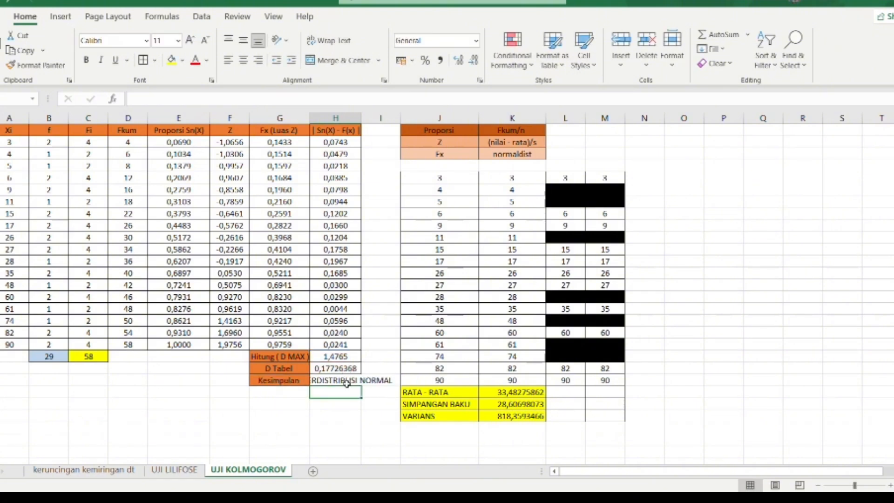
Widen column H so the full Kesimpulan text in H22 fits within its cell.
left_click(347, 381)
left_click(335, 118)
left_click_drag(361, 118, 450, 130)
left_click(443, 156)
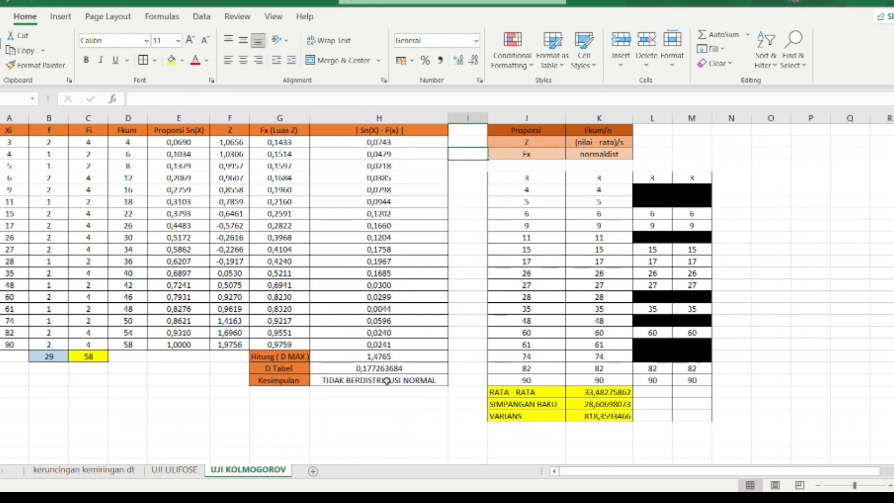
left_click(387, 380)
left_click(195, 60)
left_click(400, 426)
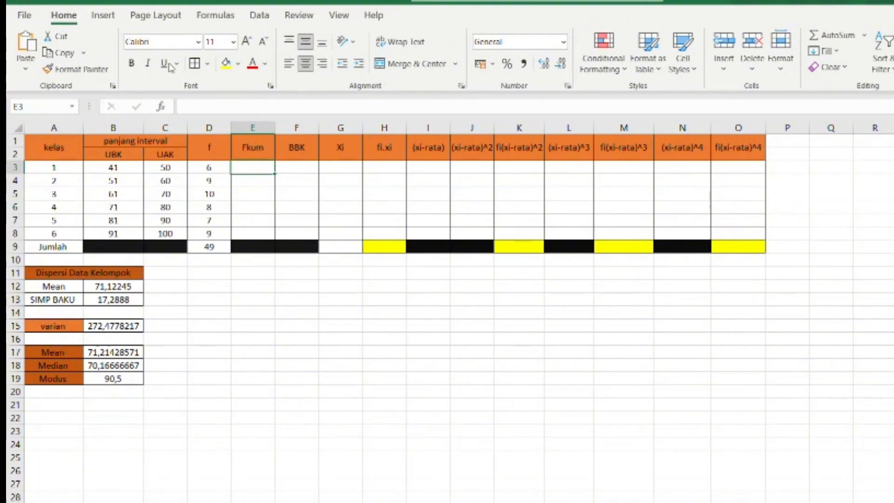
In the grouped data table, set the first Fkum value in E3 with =D3.
type("=")
left_click(220, 168)
key("Return")
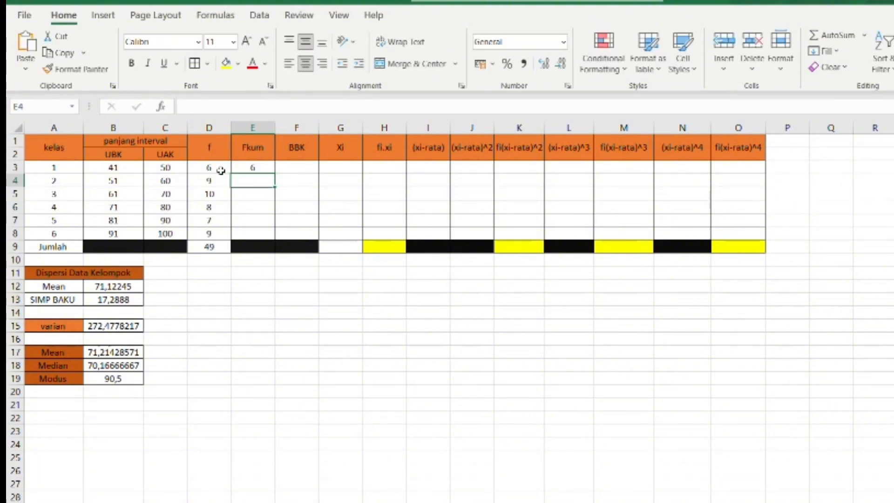
Calculate the cumulative frequency in E4 with =E3+D4 and copy the formula down to E8.
type("=")
left_click(259, 168)
type("+")
left_click(207, 179)
key("Return")
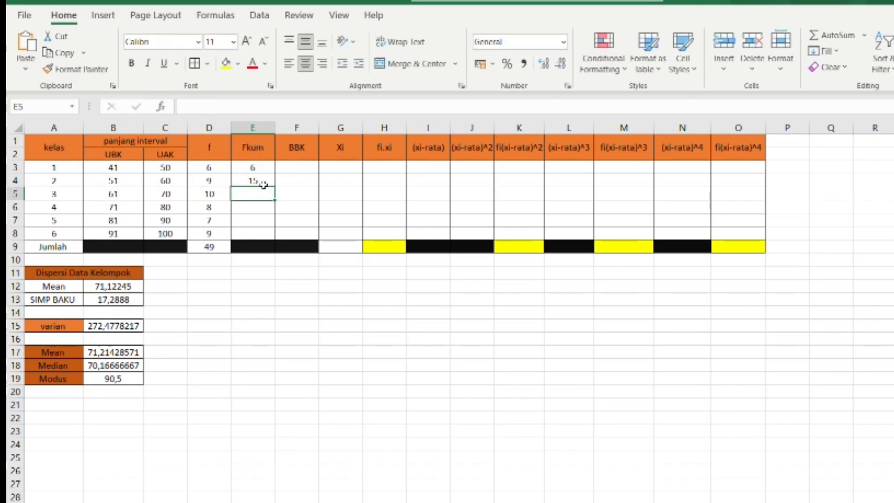
left_click(264, 185)
left_click(278, 202)
left_click_drag(274, 185, 277, 236)
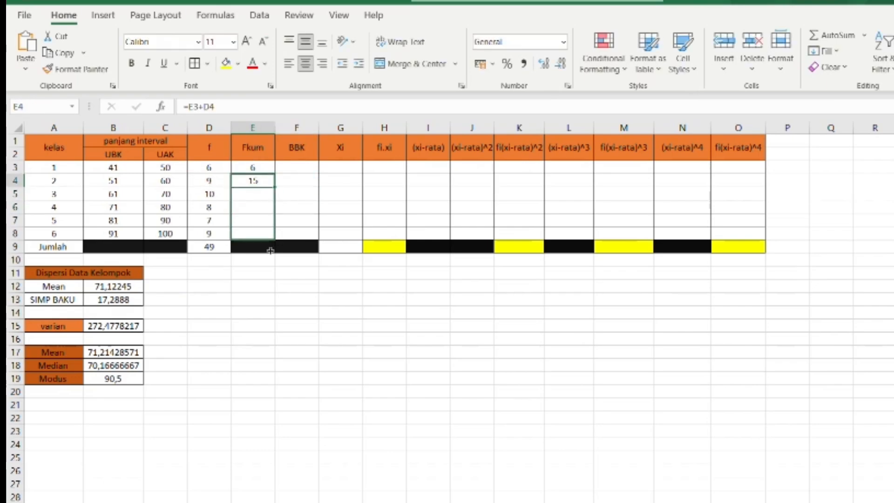
Calculate the BBK value in F3 with =B3-0,5 and copy the formula down to F8.
left_click(310, 170)
type("=")
left_click(122, 168)
type("-0")
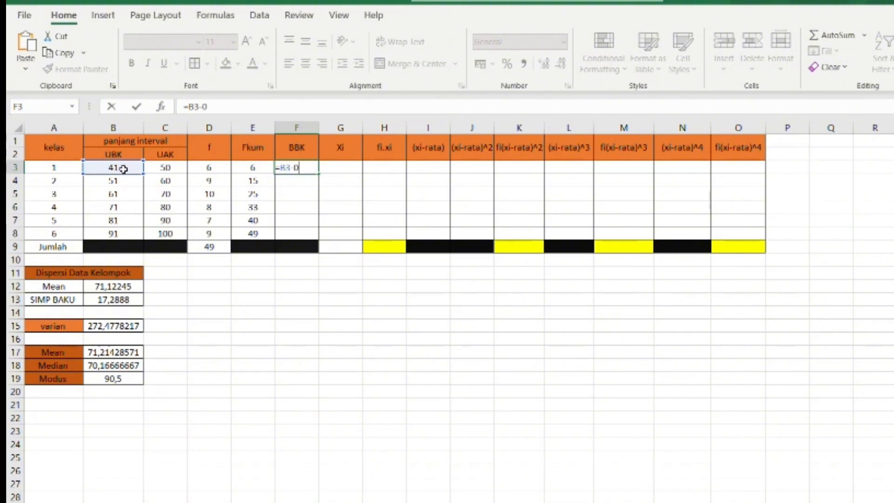
type(",5")
key("ctrl+Return")
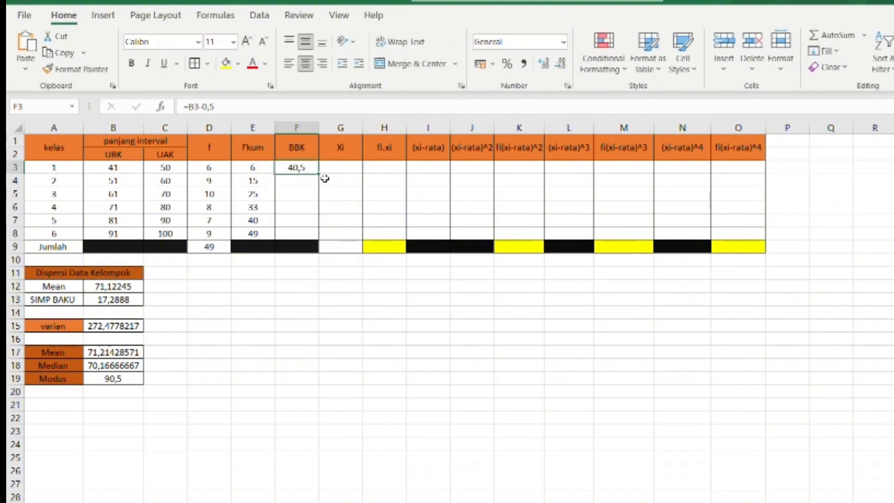
left_click(313, 233)
left_click_drag(323, 177, 321, 238)
left_click(311, 221)
Calculate the class midpoint Xi in G3 with =(B3+C3)/2 and copy the formula down the Xi column.
left_click(340, 168)
type("=")
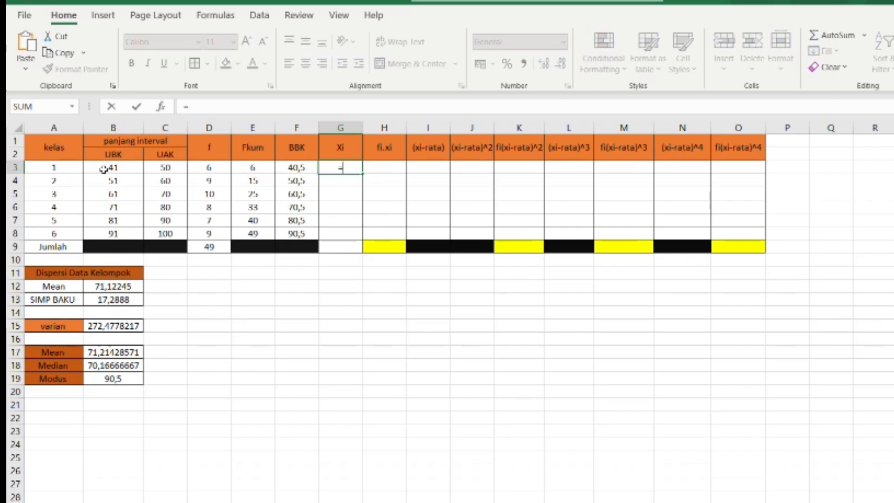
type("(")
left_click(112, 170)
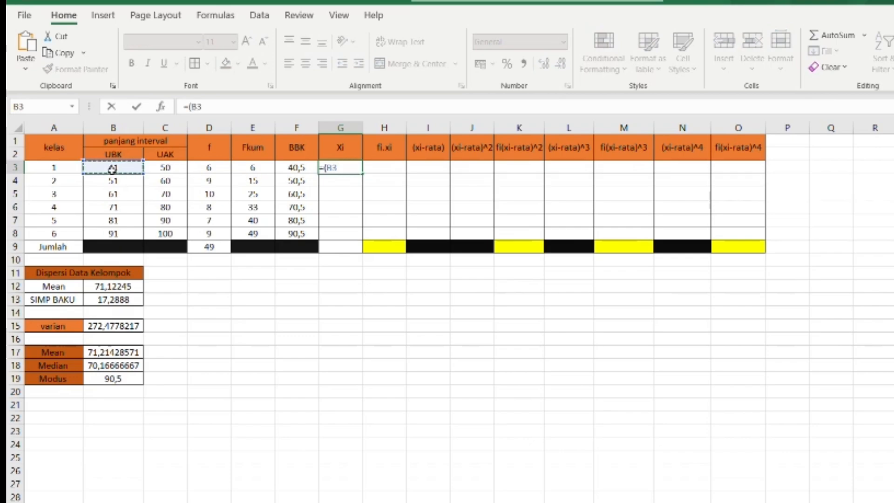
type("+")
left_click(161, 171)
type(")/2")
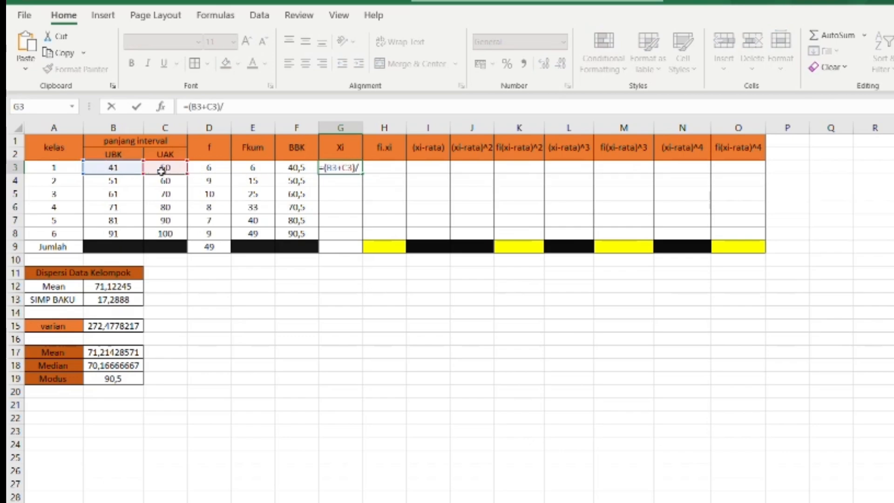
key("Return")
left_click(341, 167)
key("Up")
left_click(343, 168)
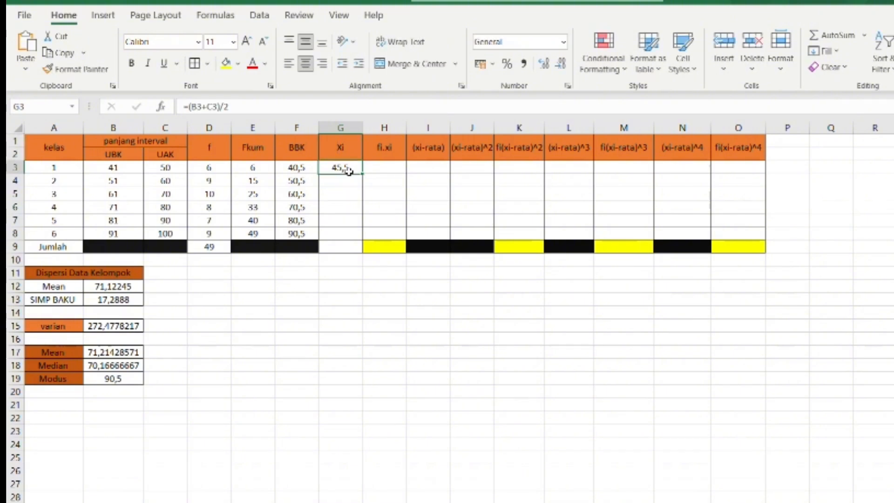
double_click(362, 174)
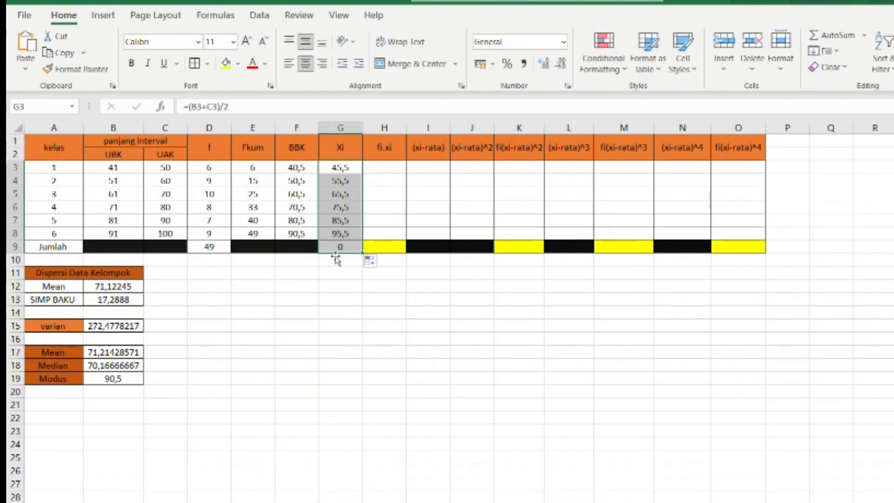
left_click(341, 184)
Replace the Jumlah cell G9 of the Xi column with the AutoSum of the values above it.
left_click(343, 250)
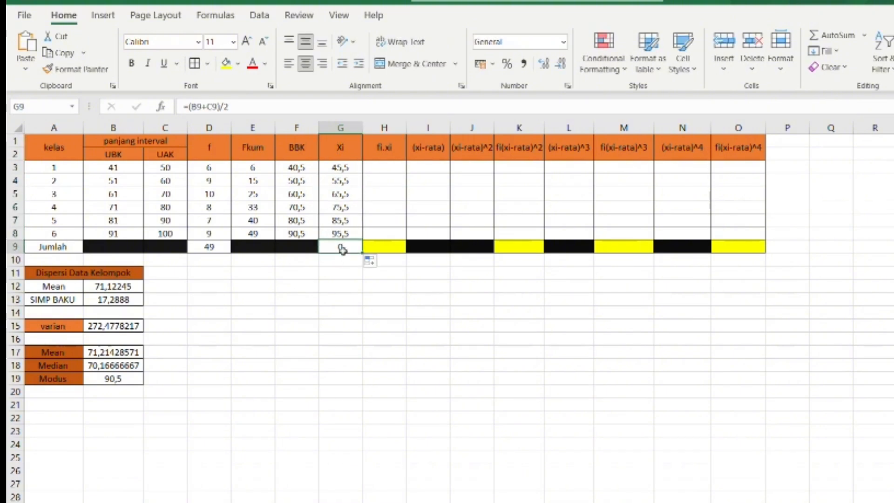
double_click(342, 250)
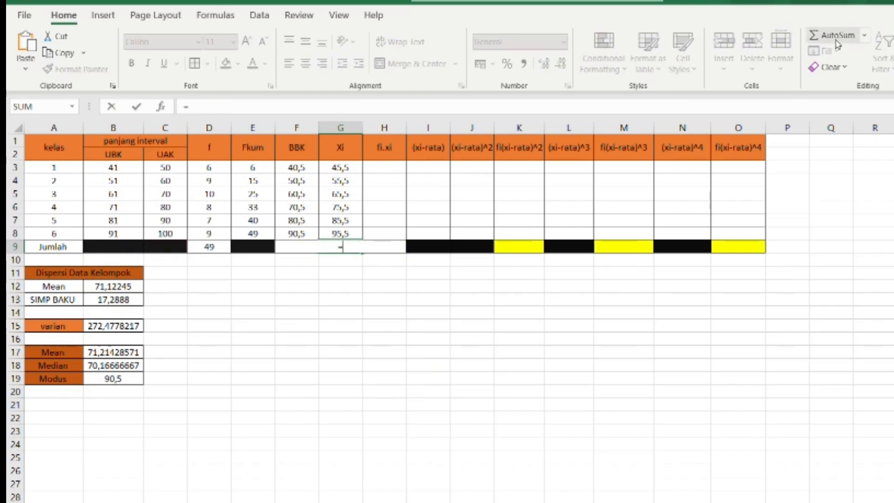
left_click(820, 36)
key("Return")
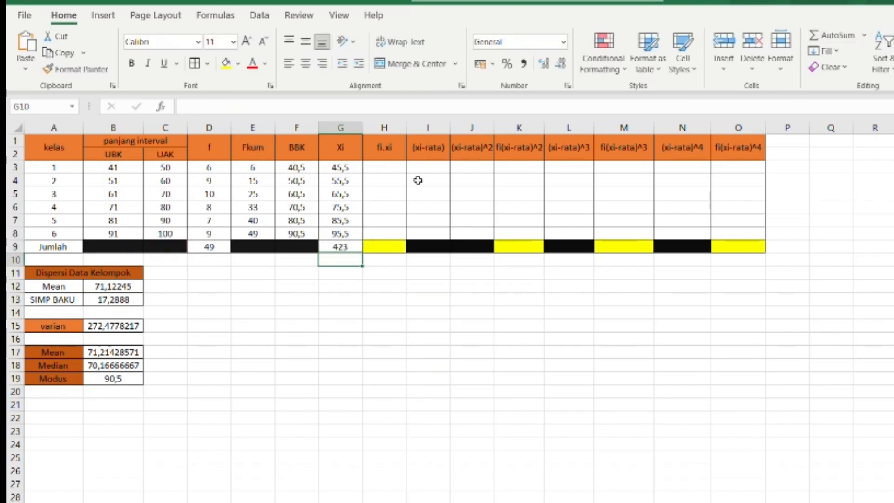
Calculate fi.xi in H3 with =D3*G3 and copy the formula down to H8.
left_click(384, 170)
type("=")
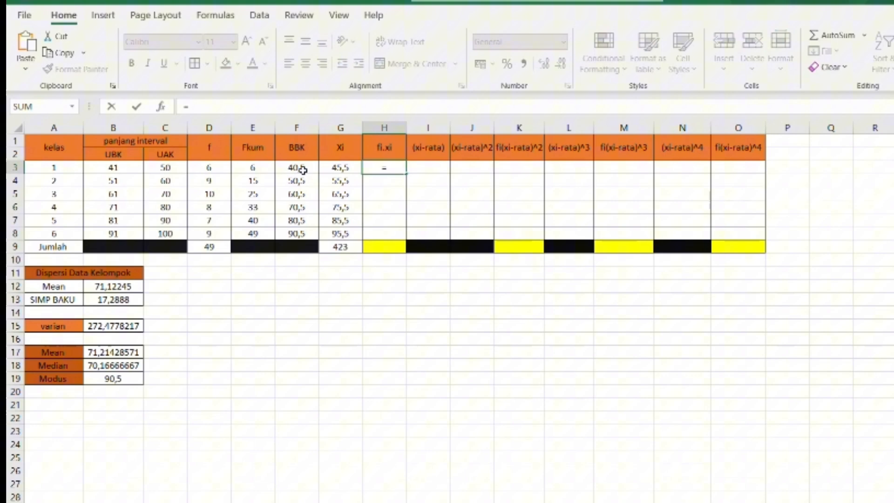
left_click(207, 168)
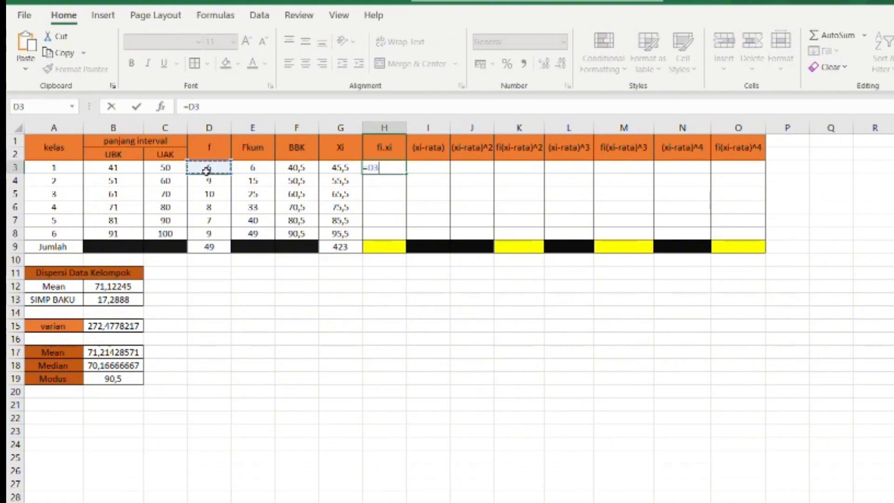
type("*")
left_click(344, 169)
key("Return")
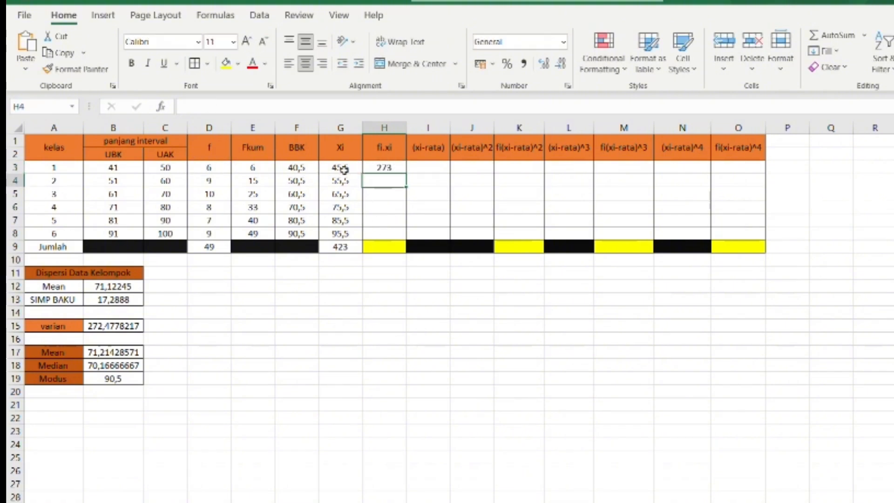
left_click(396, 170)
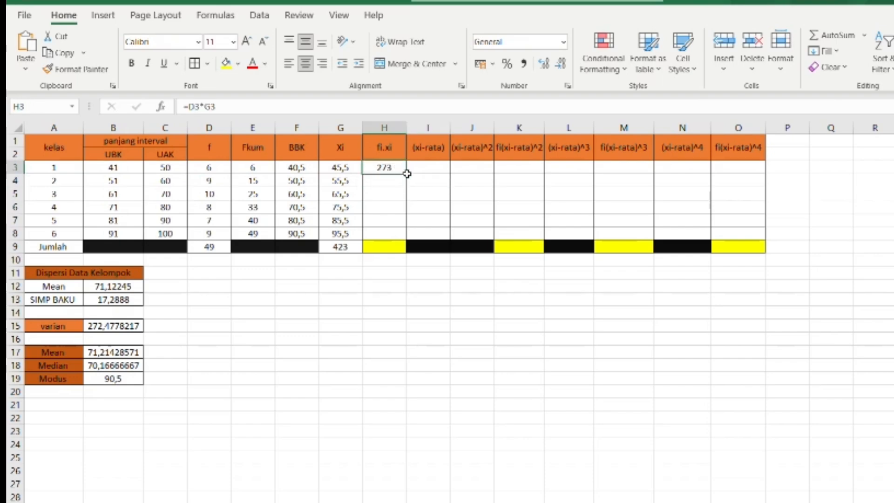
left_click_drag(410, 180, 403, 235)
Fill the Jumlah cell H9 of the fi.xi column with the AutoSum of the values above it.
left_click(397, 247)
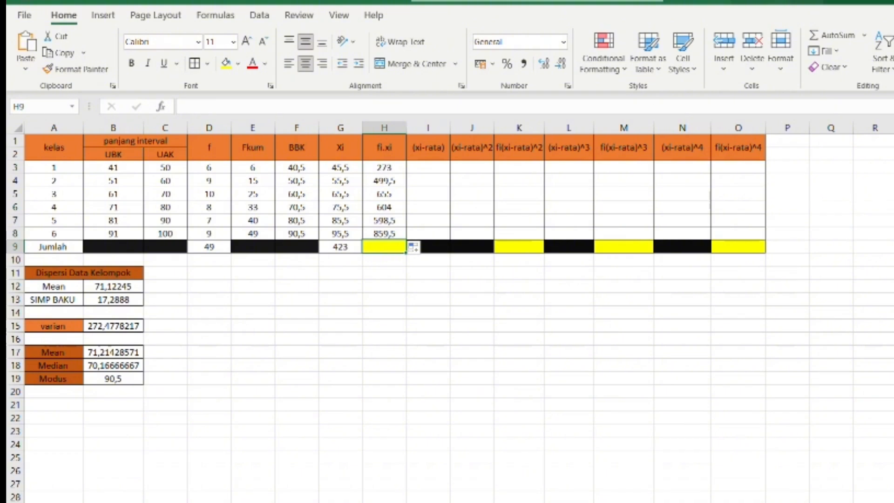
left_click(813, 42)
key("Return")
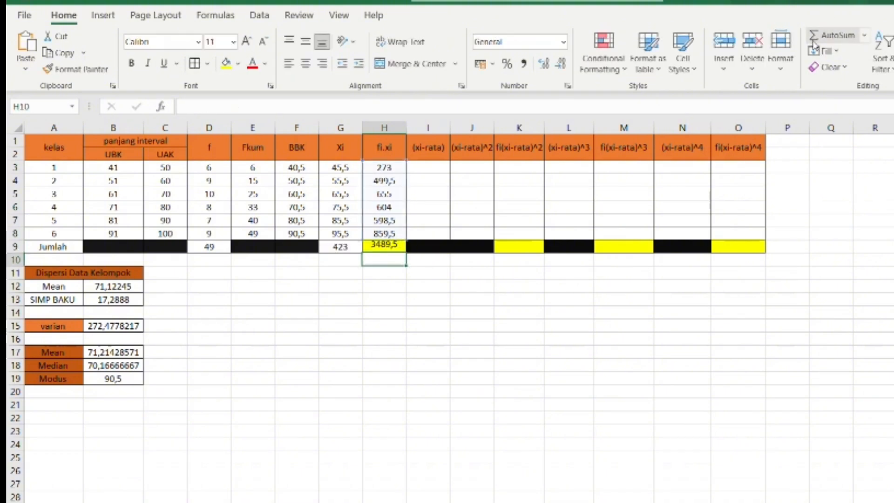
Calculate (xi-rata) in I3 with =(G3-$B$12), keeping the mean cell as an absolute reference.
left_click(432, 170)
type("=(")
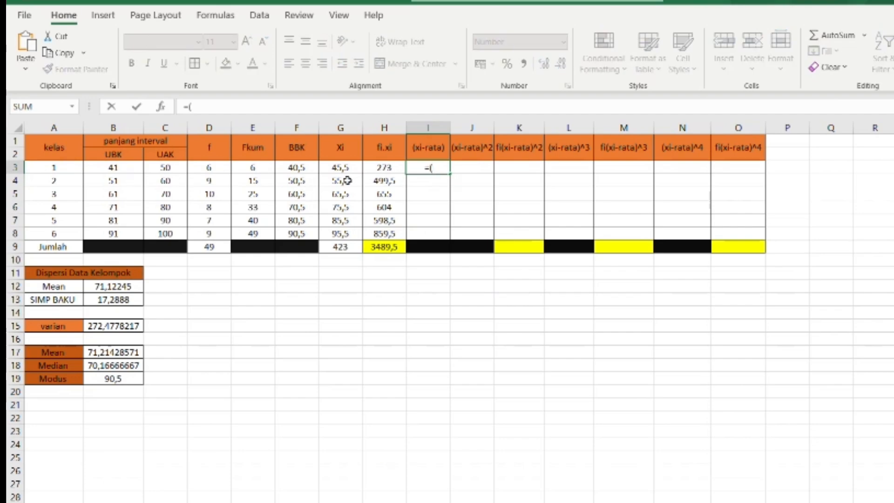
left_click(344, 171)
type("-")
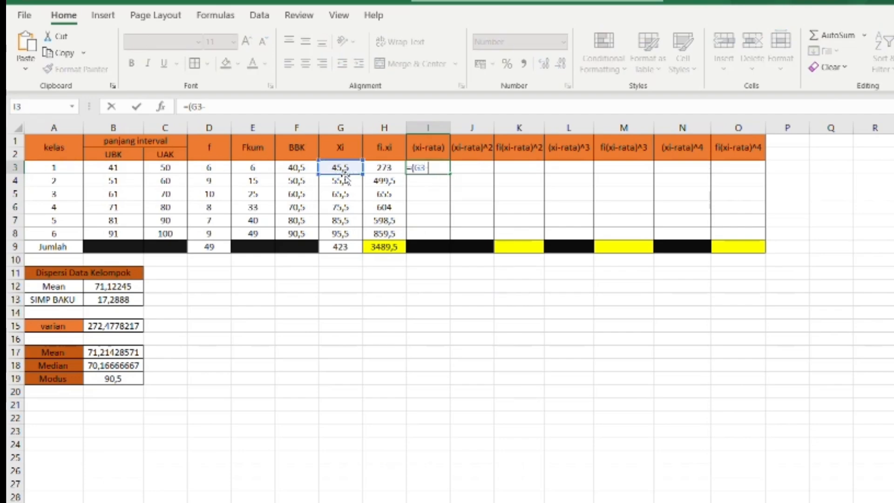
left_click(119, 288)
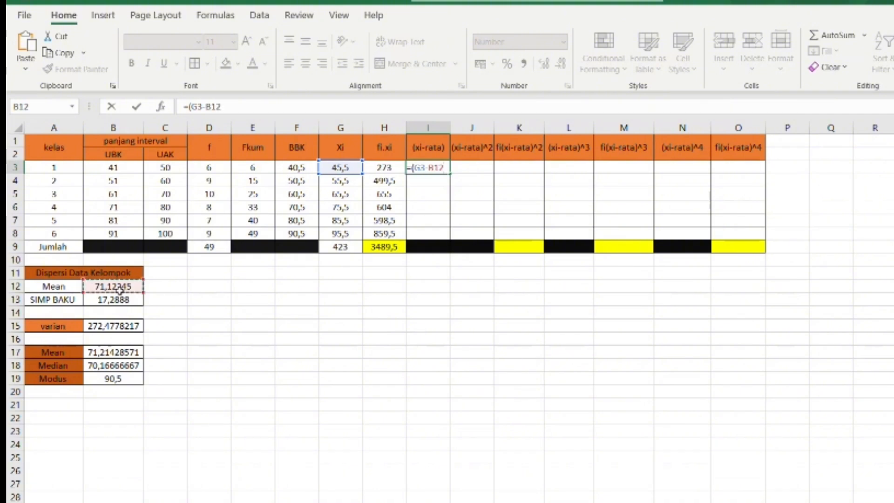
type(")")
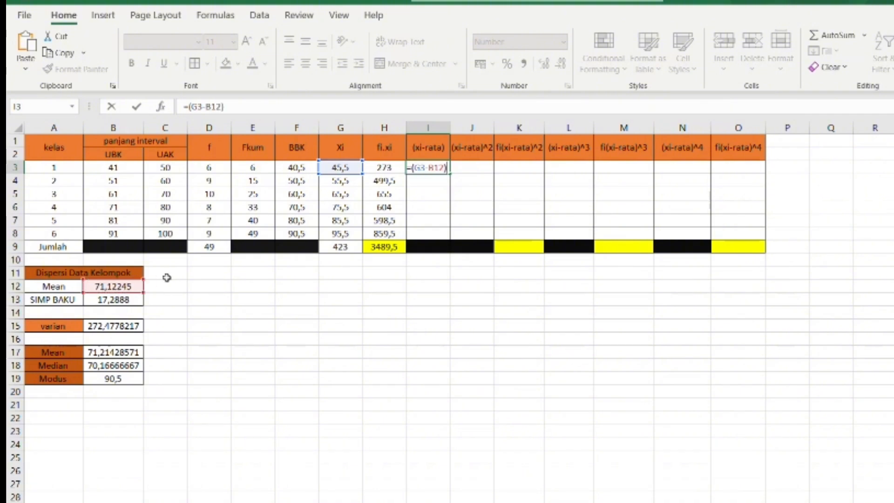
left_click(440, 171)
key("F4")
key("Return")
left_click(435, 168)
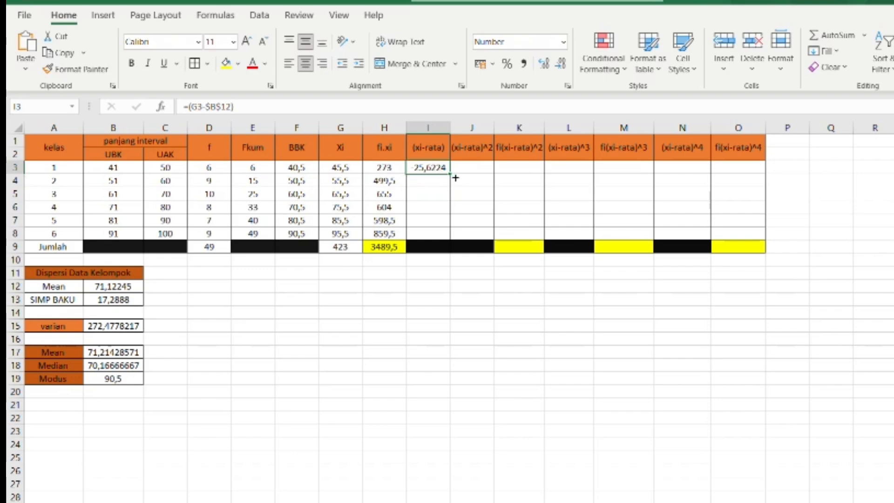
Fill the I3 formula down to I8 and calculate (xi-rata)^2 in J3:J8 with the formula =I3^2.
double_click(450, 174)
left_click(469, 170)
type("=")
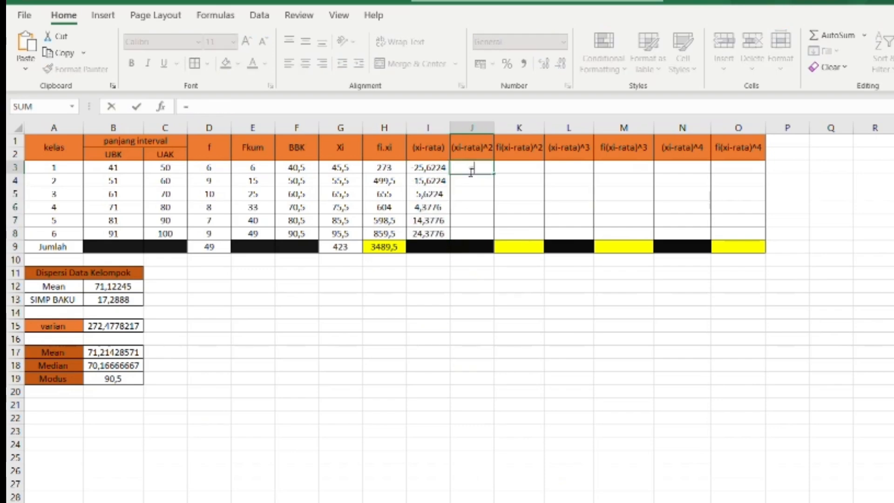
left_click(442, 171)
type("^2")
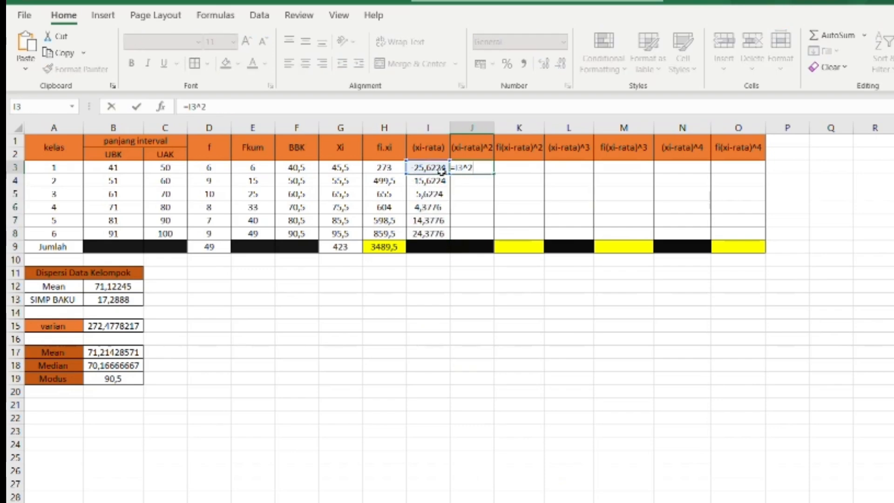
key("Return")
left_click(471, 169)
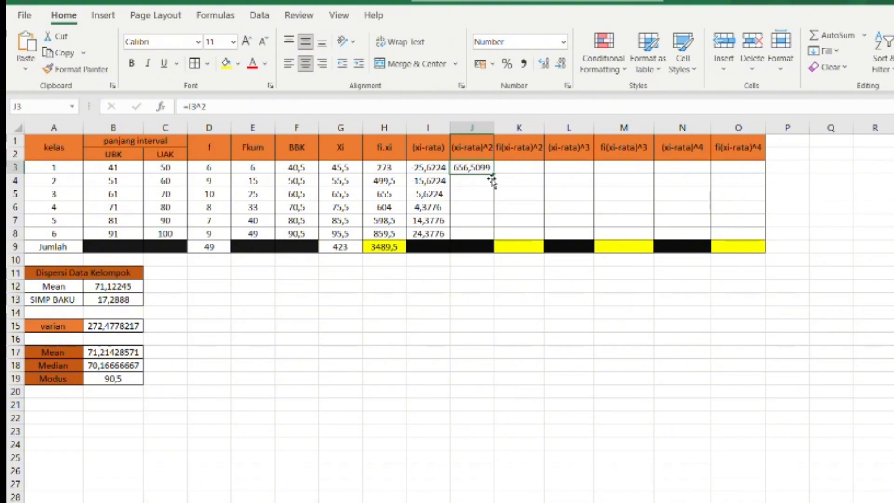
left_click_drag(499, 178, 494, 237)
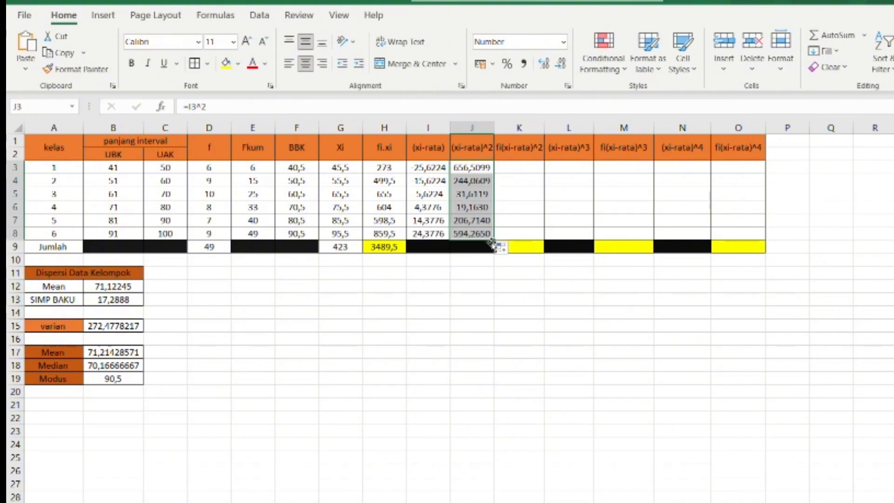
Calculate fi(xi-rata)^2 in K3 with the formula =D3*J3 and fill it down to K8.
left_click(529, 172)
type("=")
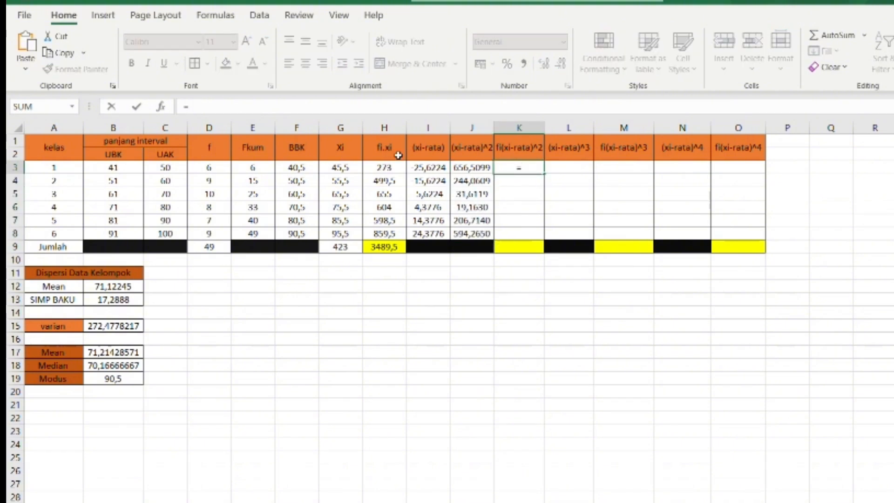
left_click(217, 169)
type("*")
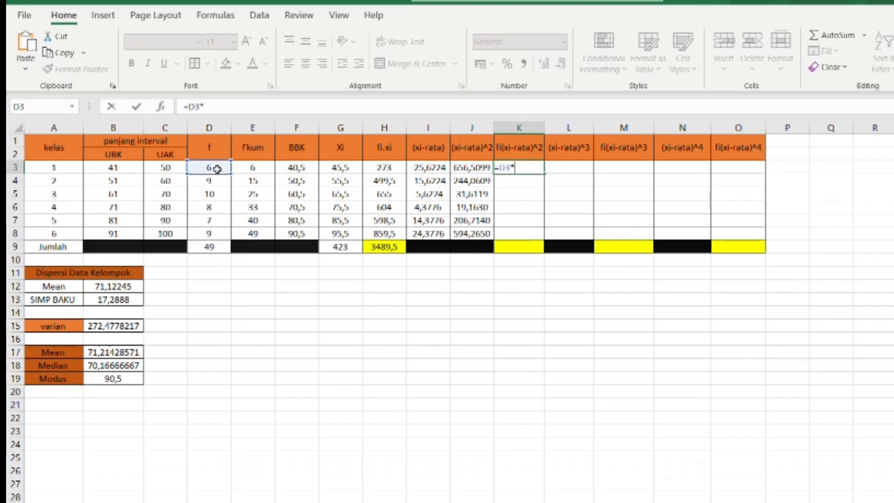
left_click(462, 172)
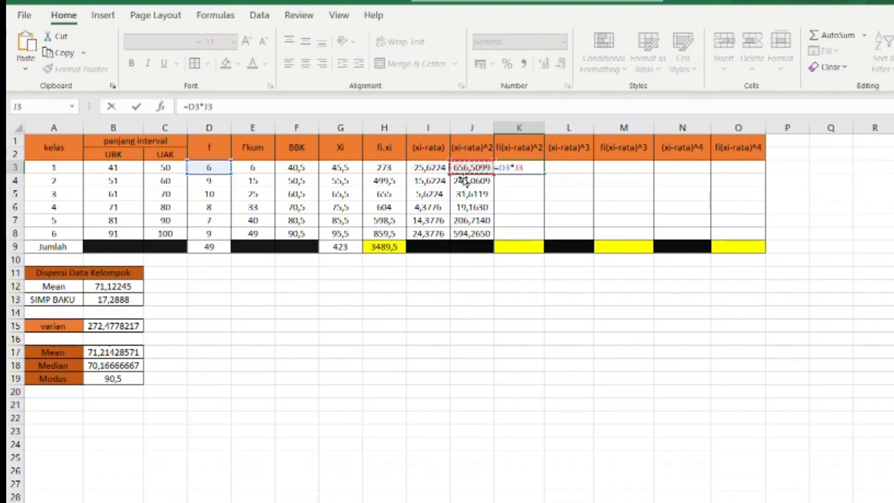
key("Return")
left_click(527, 160)
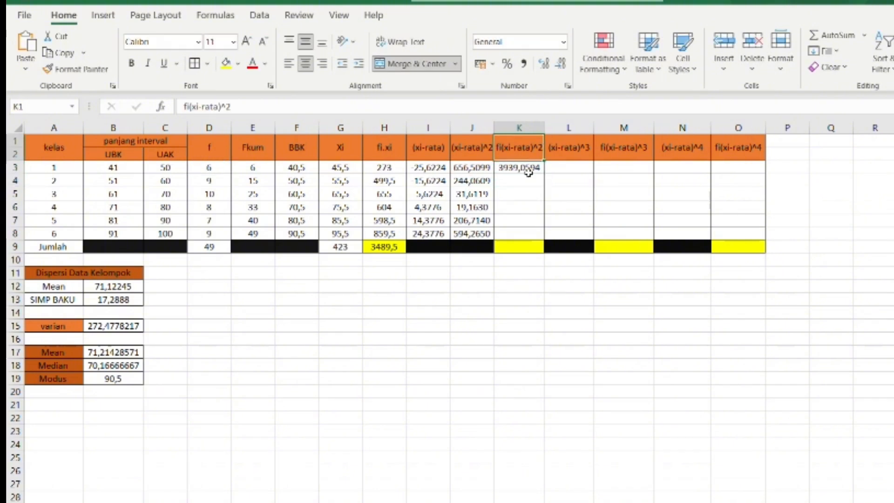
left_click(529, 170)
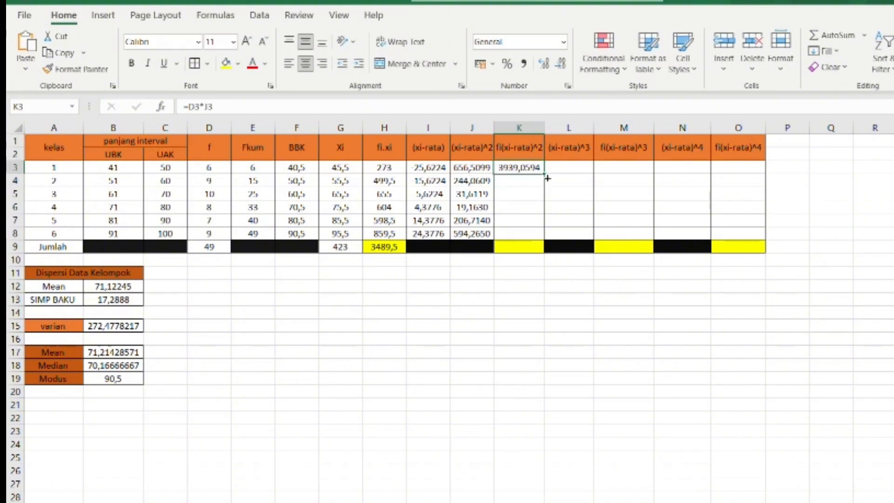
left_click_drag(547, 178, 543, 238)
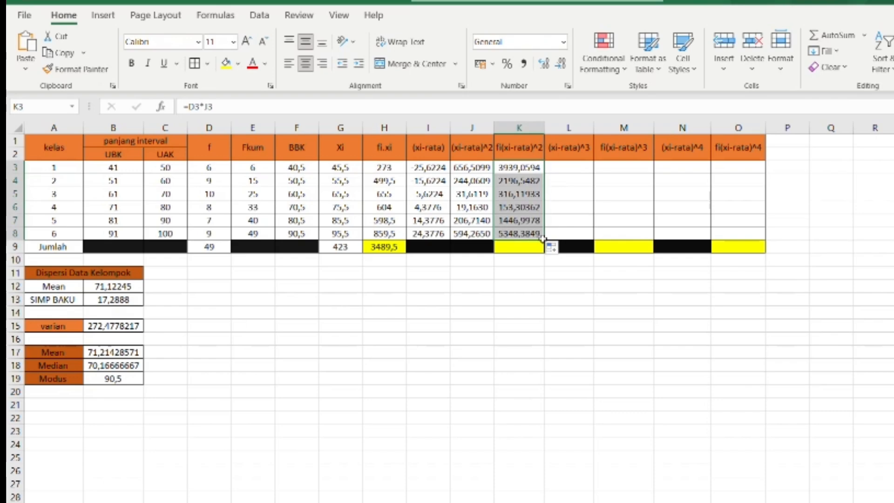
Total the fi(xi-rata)^2 values K3:K8 with AutoSum in the Jumlah cell K9.
left_click(522, 252)
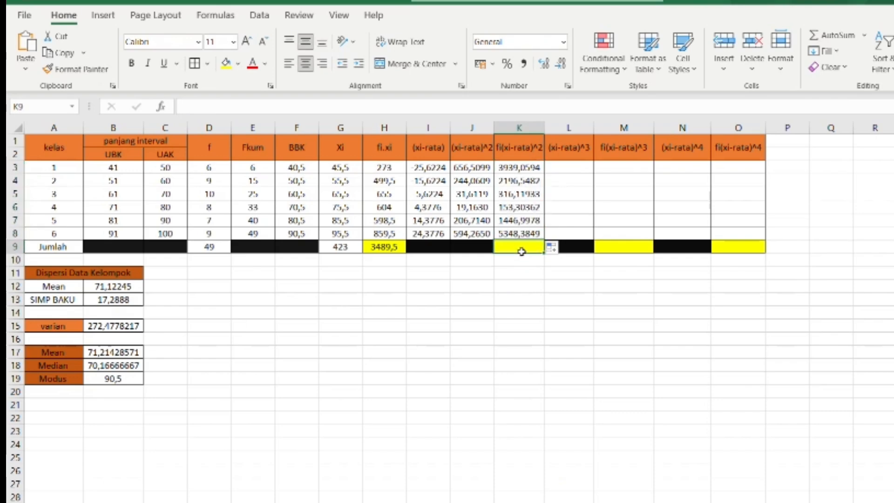
left_click(834, 35)
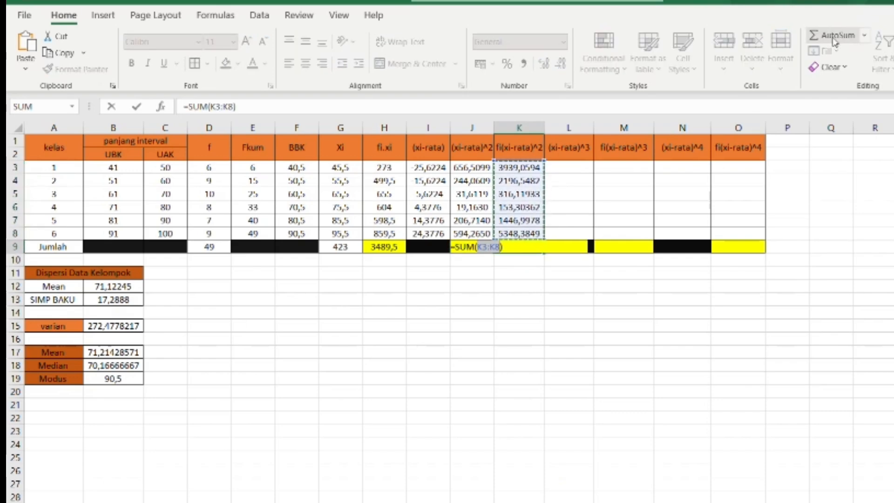
key("Return")
Calculate (xi-rata)^3 in L3 with =I3^3, widen column L and fill the formula down to L8.
left_click(574, 174)
type("=")
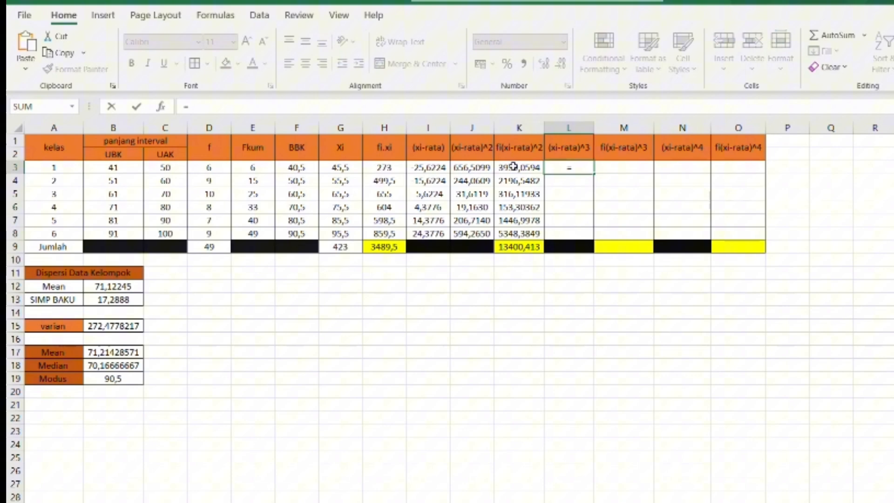
left_click(436, 171)
type("^")
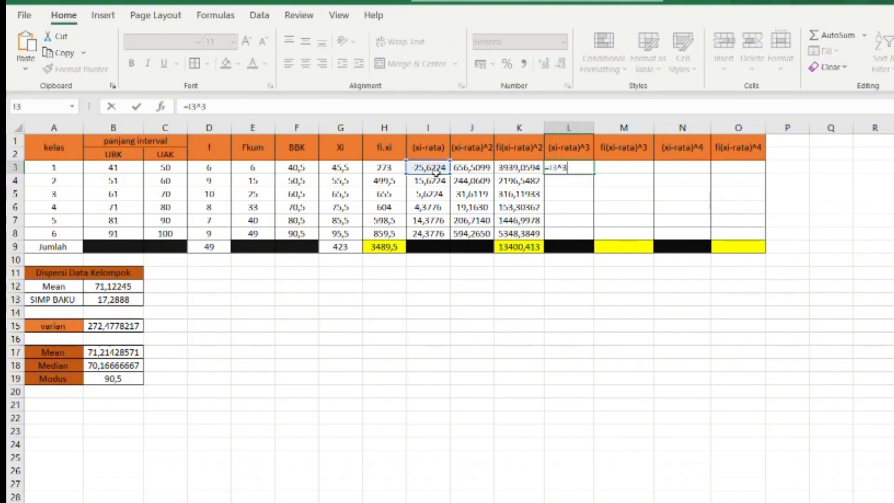
type("3")
key("Return")
left_click_drag(595, 134, 608, 134)
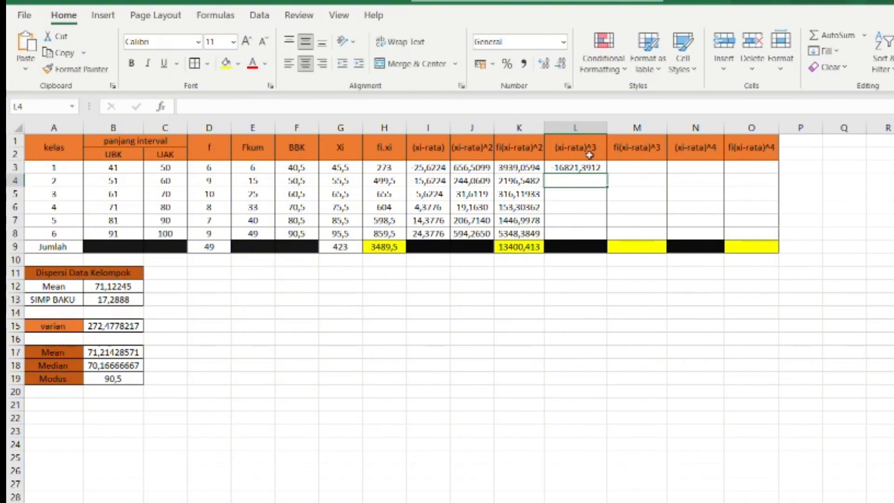
left_click(575, 170)
left_click_drag(608, 174, 600, 242)
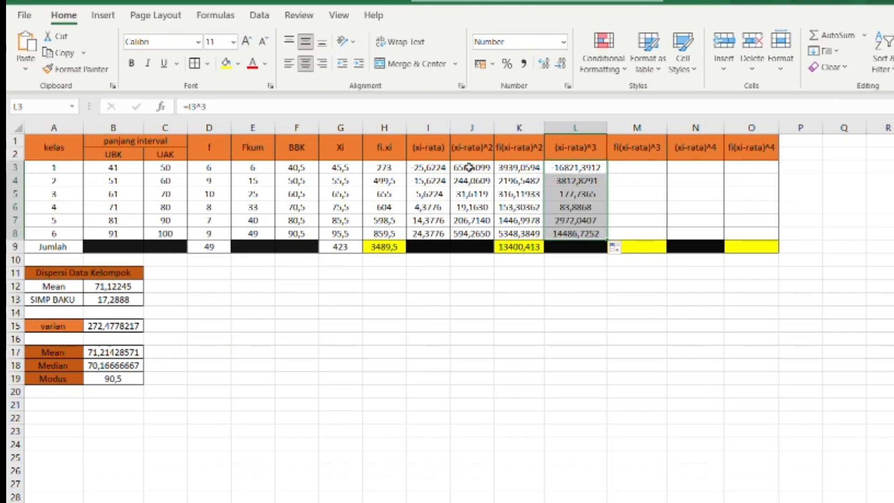
Calculate fi(xi-rata)^3 in M3 with the formula =D3*L3 and fill it down to M8.
left_click(470, 168)
left_click(640, 169)
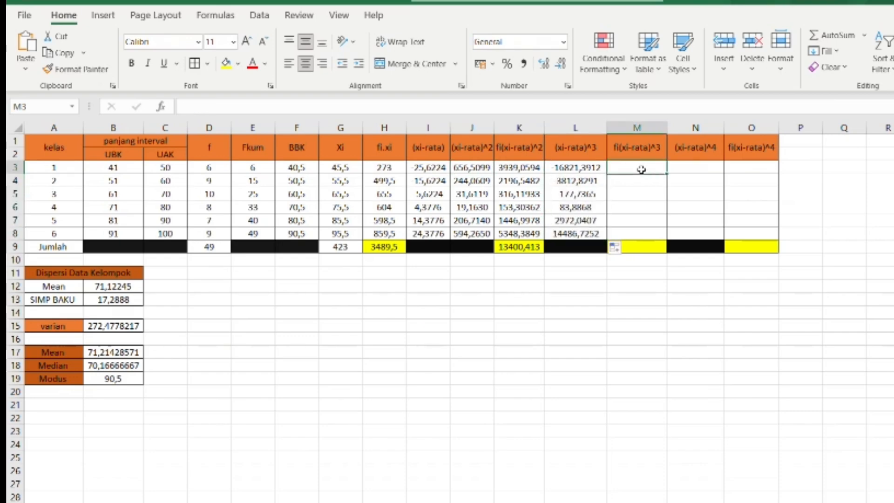
type("=")
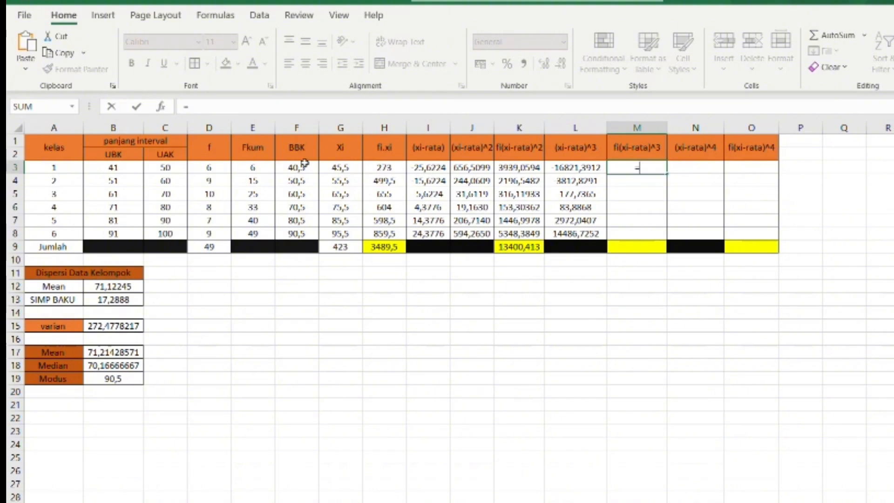
left_click(208, 171)
type("*")
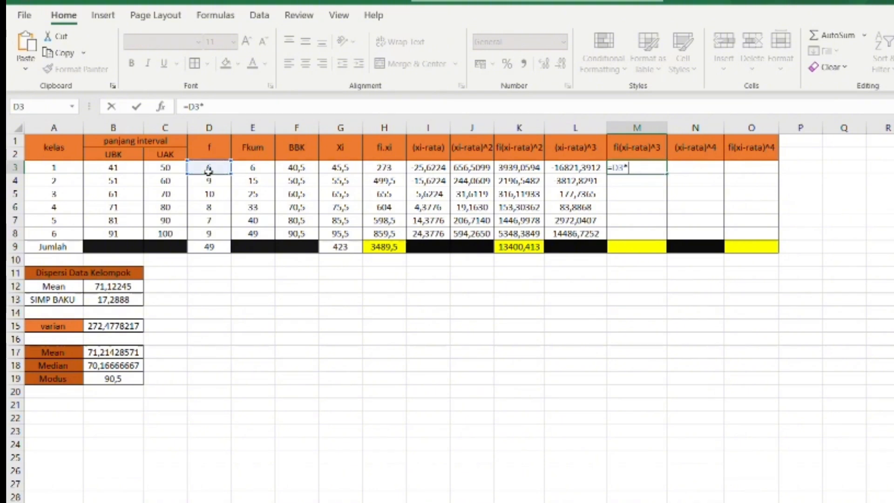
left_click(578, 172)
key("ctrl+Return")
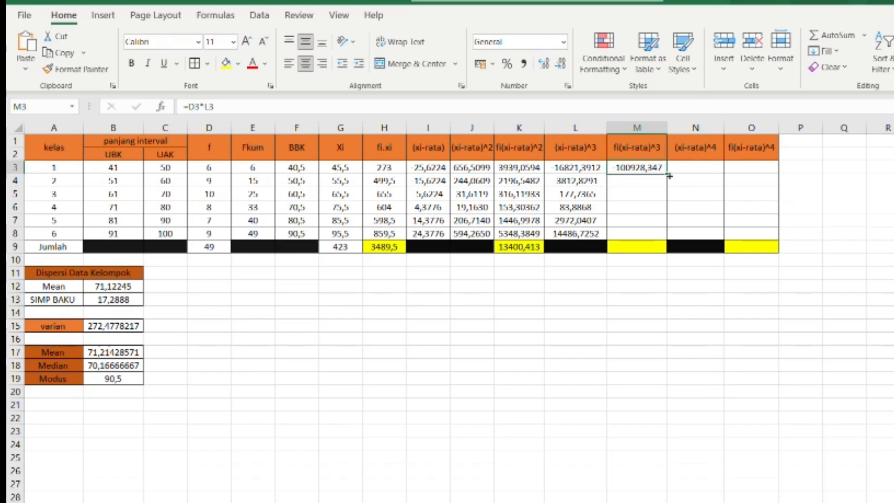
left_click_drag(669, 178, 661, 235)
Total the fi(xi-rata)^3 values of column M with AutoSum in the Jumlah cell M9.
left_click(627, 252)
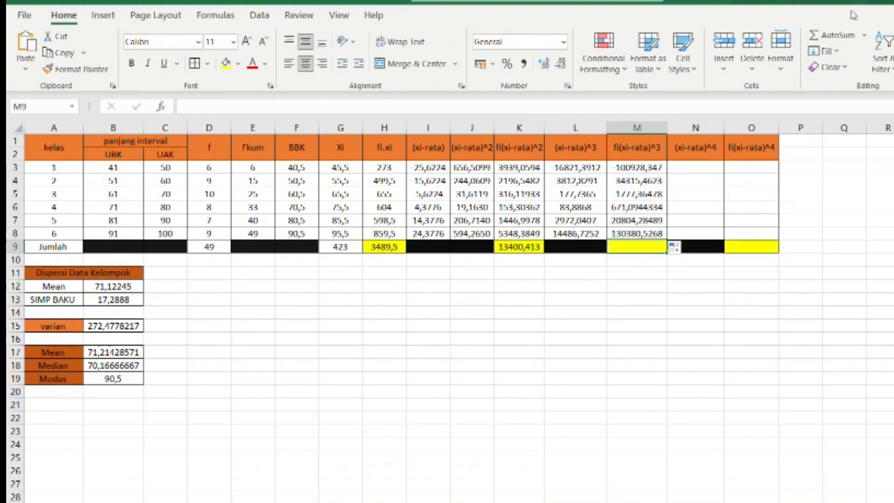
left_click(830, 41)
key("Return")
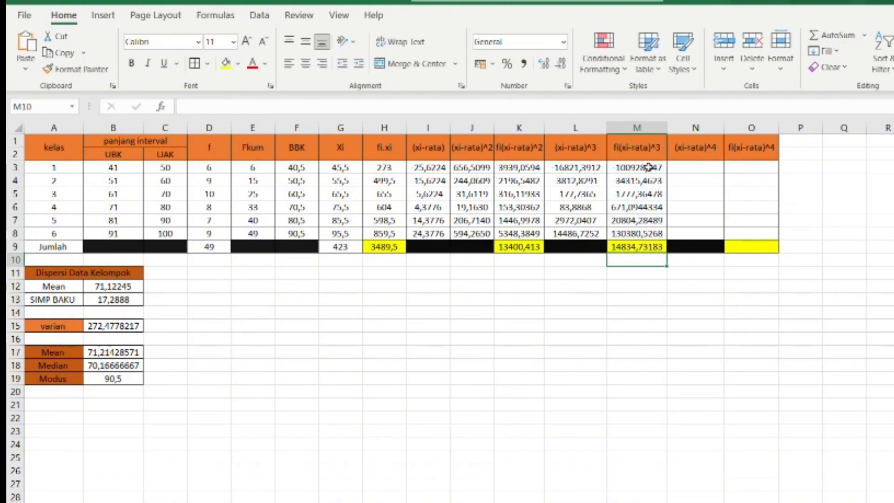
Calculate (xi-rata)^4 in N3 with the formula =I3^4 and fill it down to N8.
left_click(694, 168)
type("=")
left_click(435, 168)
type("^4")
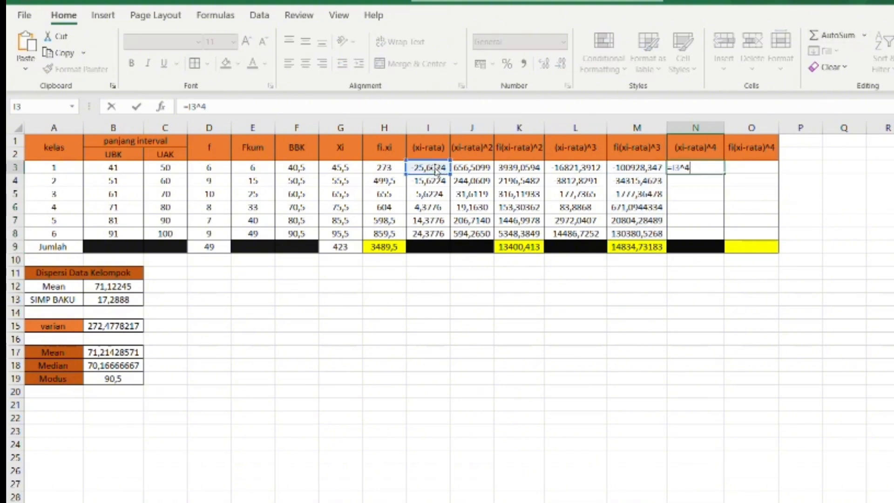
key("Return")
left_click(701, 169)
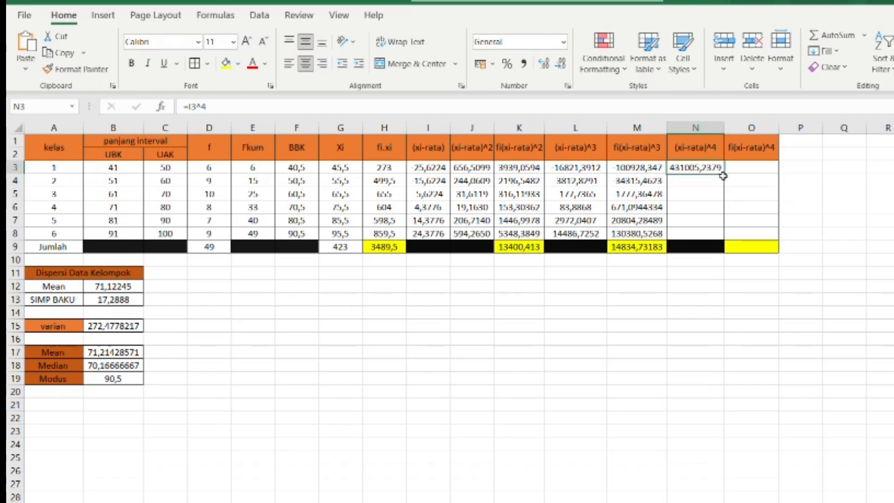
left_click_drag(727, 178, 727, 240)
Calculate fi(xi-rata)^4 in O3 with the formula =D3*N3 and fill it down to O8.
left_click(773, 170)
type("=")
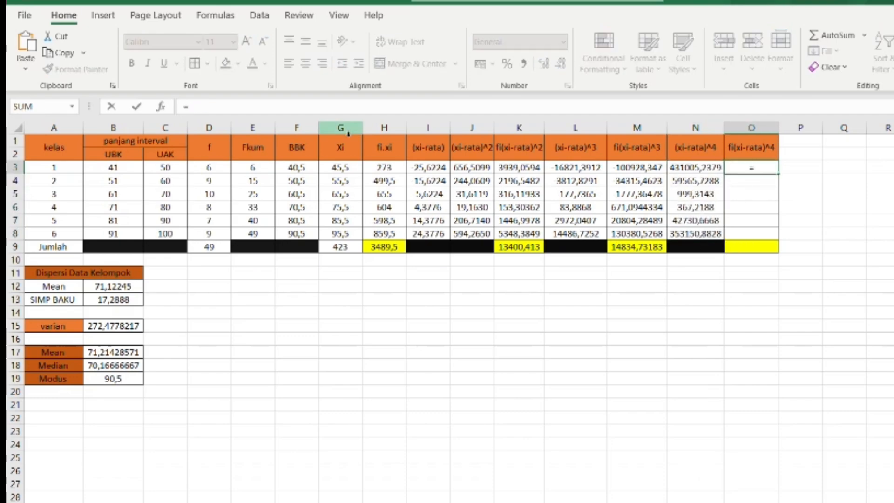
left_click(210, 172)
type("*")
left_click(694, 181)
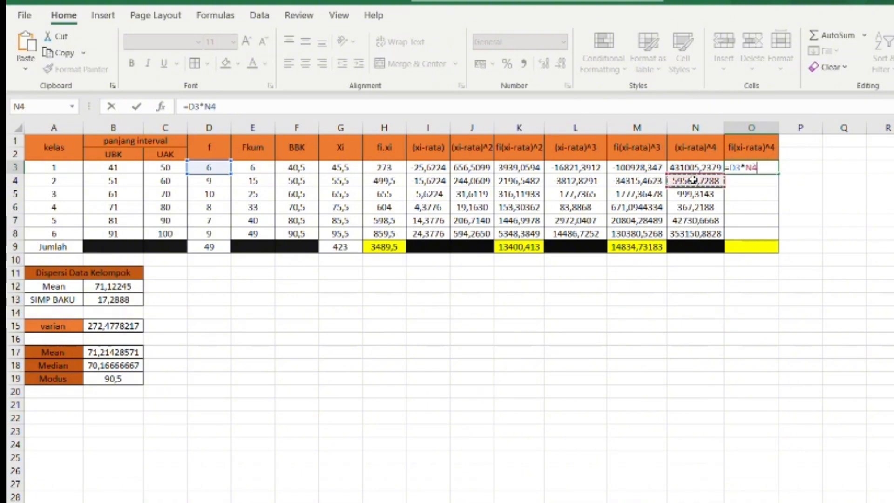
left_click(693, 173)
key("Return")
left_click(755, 168)
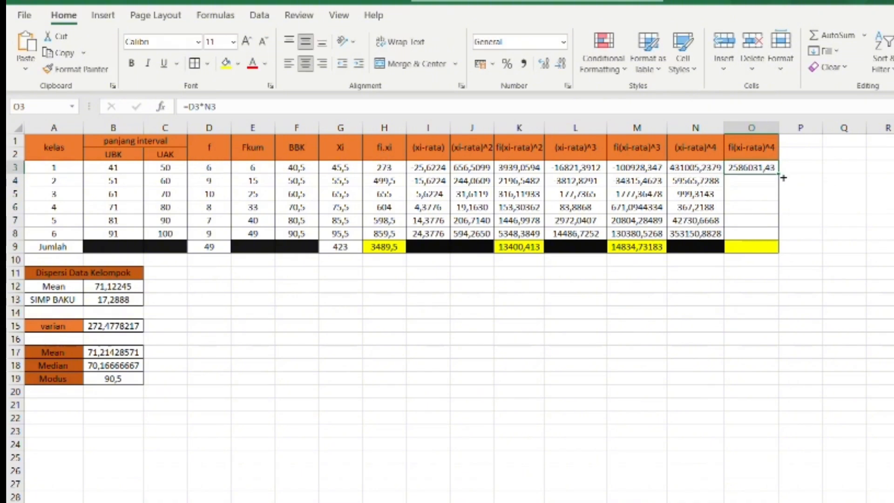
double_click(784, 178)
Total the fi(xi-rata)^4 values of column O with AutoSum in the Jumlah cell O9.
left_click(764, 251)
left_click(824, 32)
key("Return")
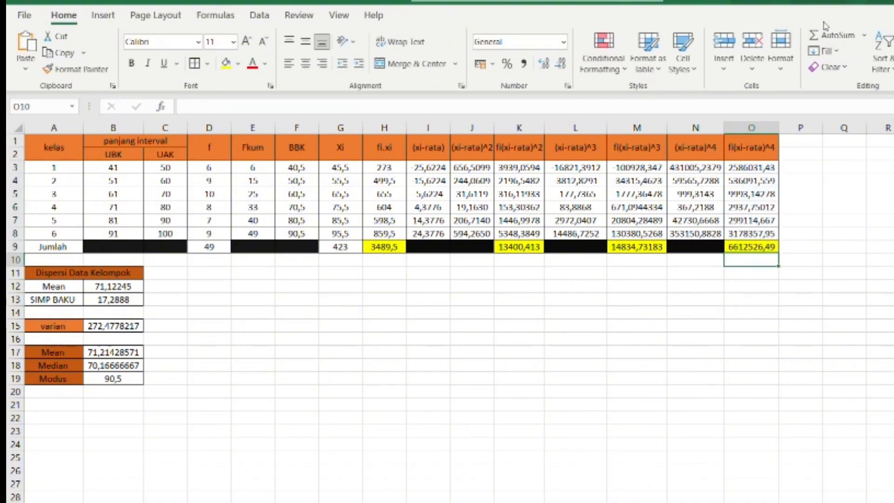
left_click(649, 170)
left_click(552, 172)
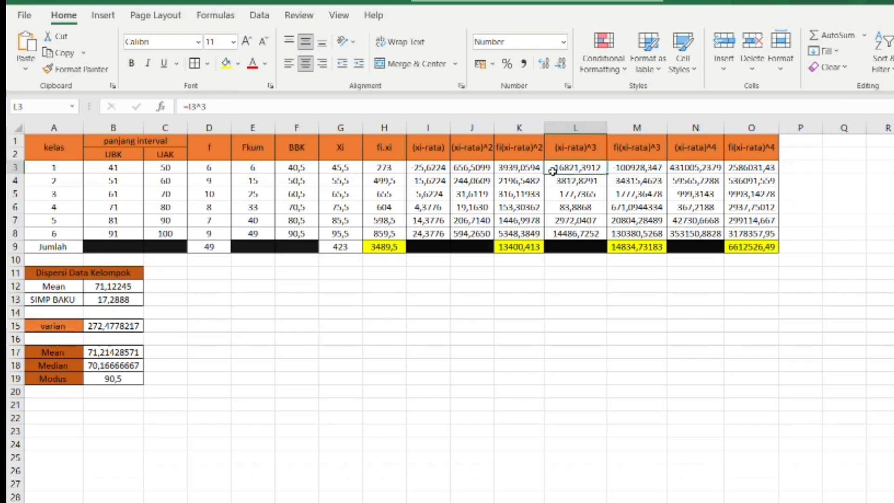
left_click(484, 173)
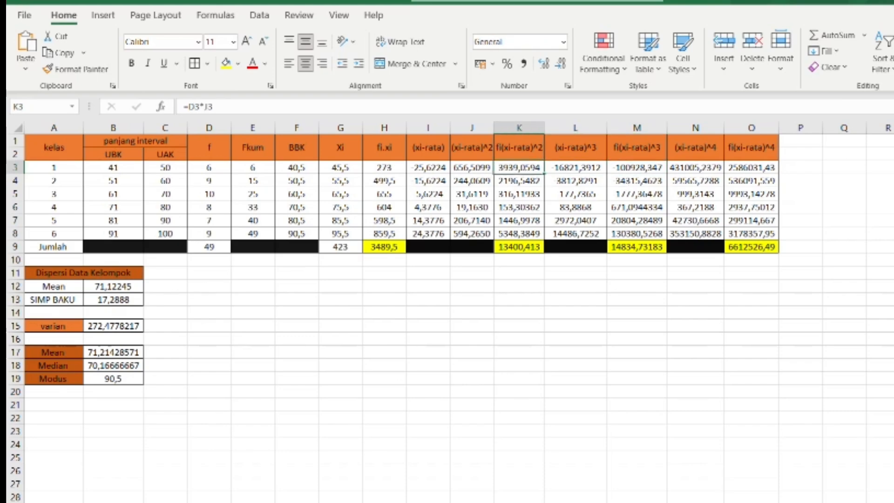
key("alt+Tab")
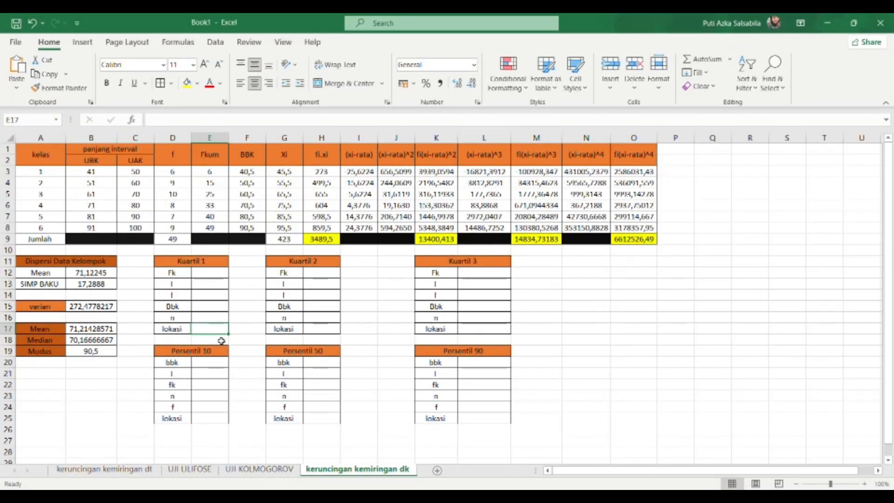
left_click(216, 330)
type("=(")
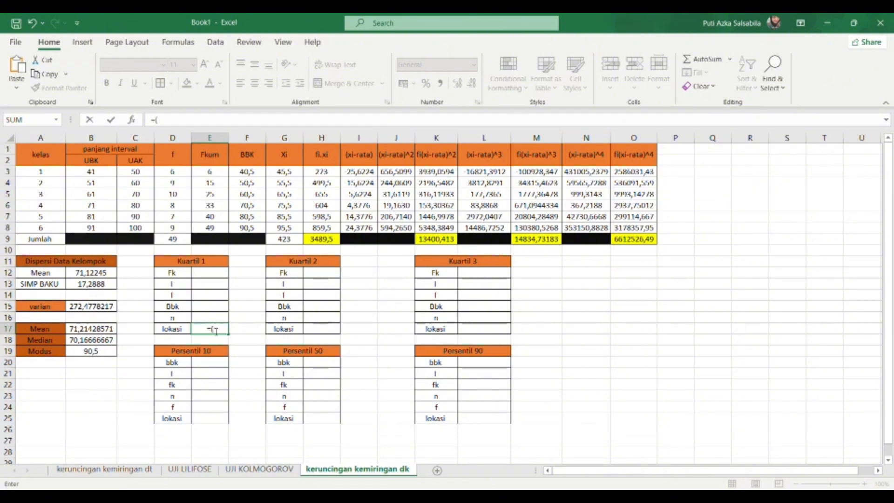
key("Escape")
Set n of the Kuartil 1 table in E16 to the total frequency with =D9.
key("Up")
type("=")
left_click(184, 240)
key("Return")
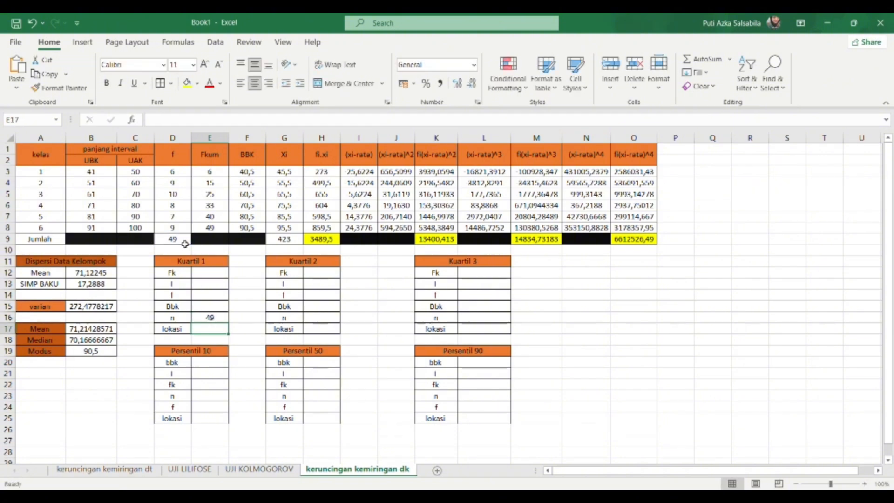
Calculate the lokasi of Kuartil 1 in E17 with the formula =1/4*(E16).
type("=1/4*(")
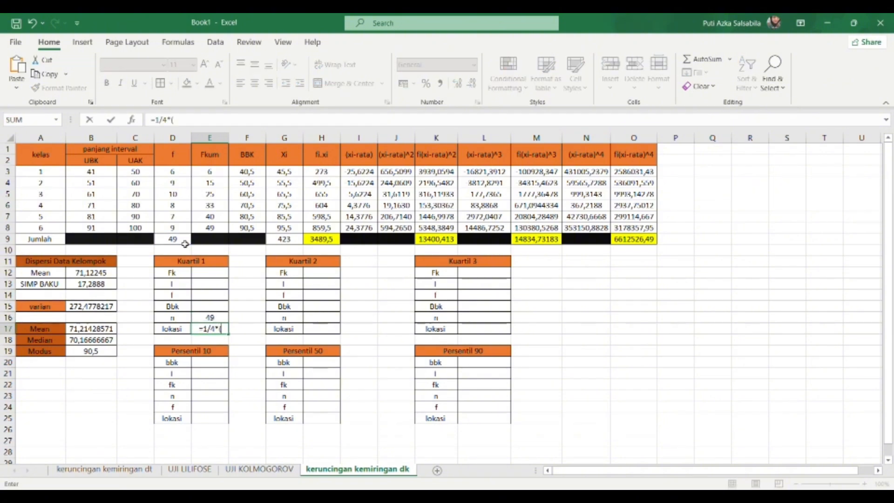
left_click(210, 317)
type(")")
key("Return")
Highlight the class 2 row, B4:O4, with a yellow fill.
left_click_drag(111, 185, 629, 184)
left_click(187, 83)
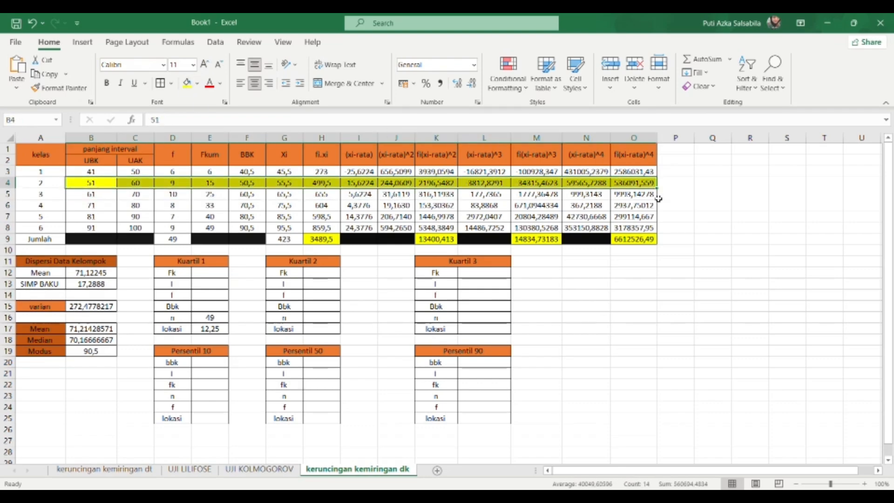
Label the class 2 row Q1 in P4 with centred red text.
left_click(683, 184)
type("Q1")
left_click(255, 83)
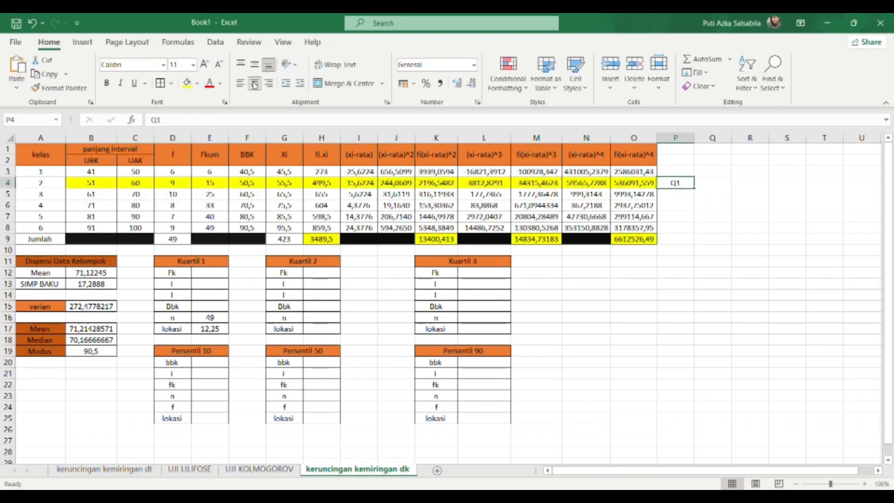
left_click(209, 84)
Set Bbk of Kuartil 1 in E15 to =F4 and its frequency in E14 to =D4.
left_click(204, 307)
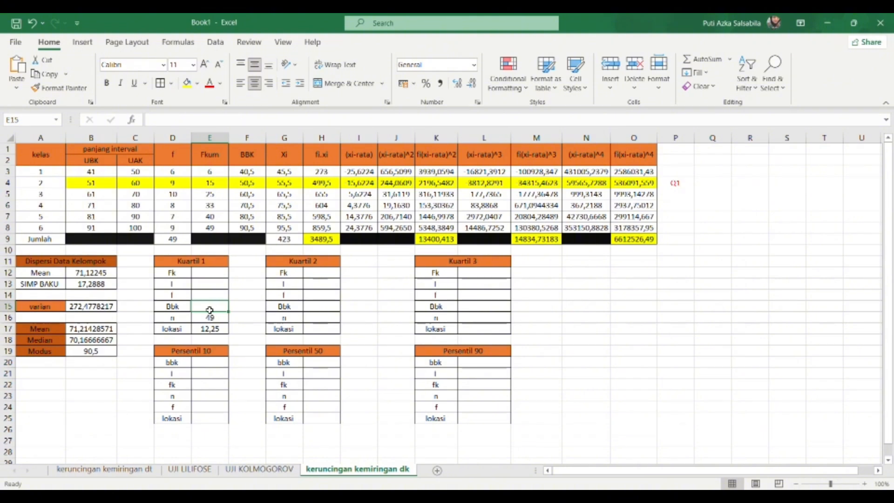
type("=")
left_click(257, 185)
key("shift+Return")
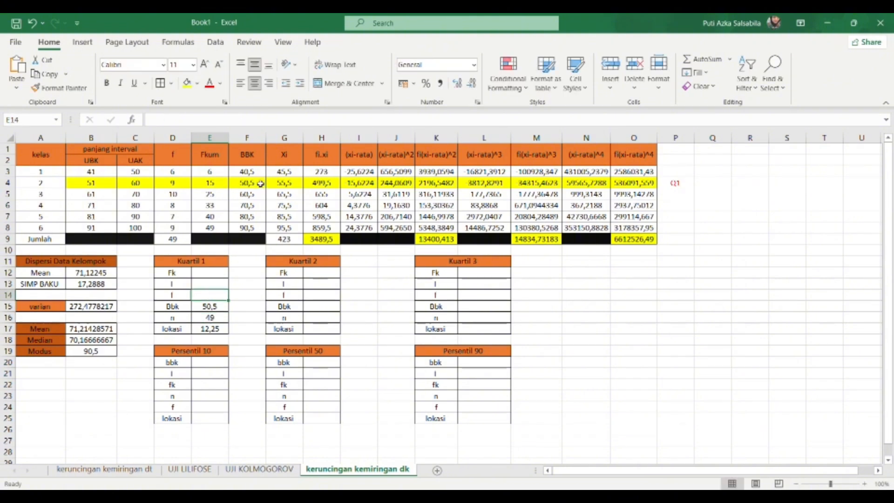
type("=")
left_click(180, 183)
key("Return")
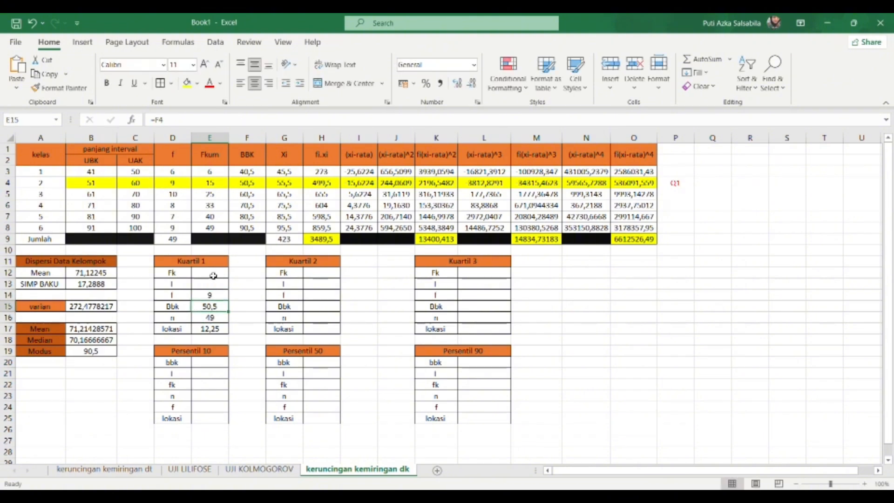
Set Fk of Kuartil 1 in E12 to the class 1 cumulative frequency with =E3.
left_click(215, 273)
type("=")
left_click(209, 171)
key("Return")
Try to calculate the interval length of Kuartil 1 in E13 by subtracting a class's UAK from its UBK.
type("=")
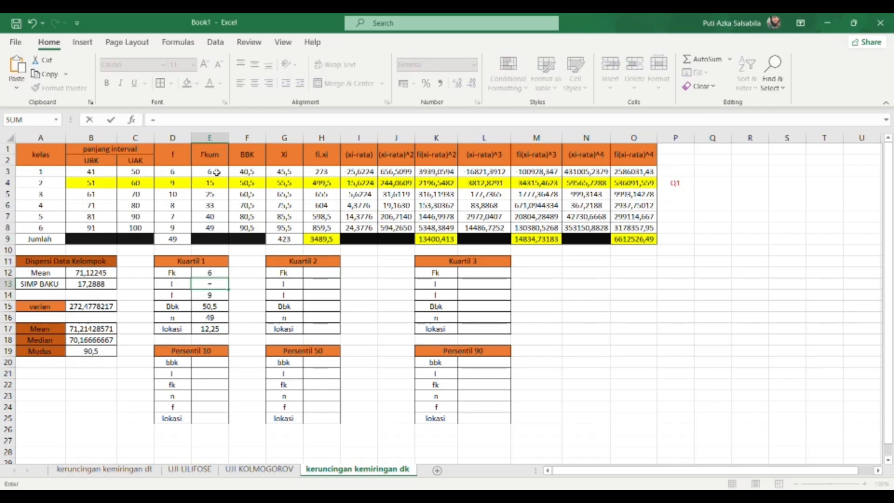
left_click(102, 176)
type("-")
left_click(145, 177)
key("Return")
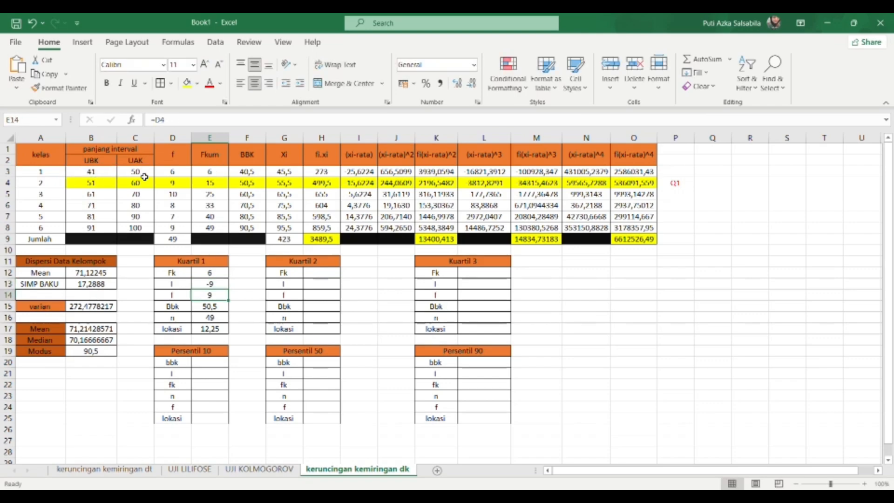
key("Up")
key("BackSpace")
key("Escape")
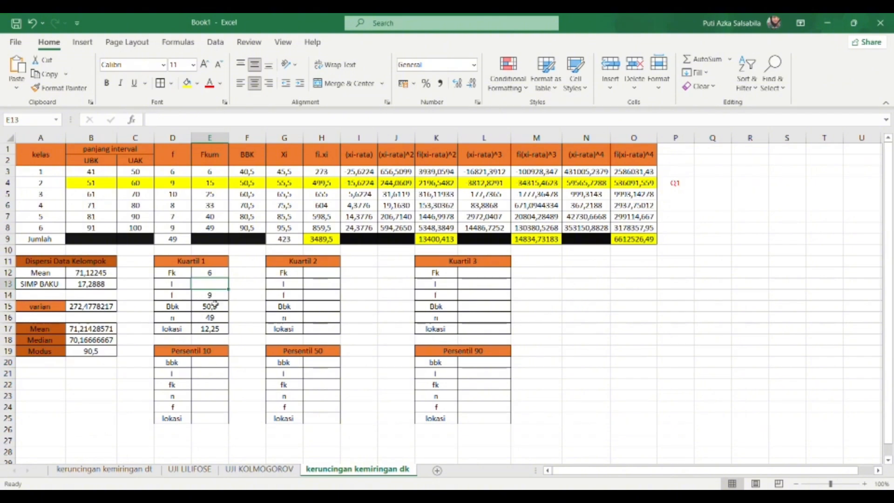
Set the interval length of Kuartil 1 in E13 to 10.
type("10")
key("Return")
left_click(317, 274)
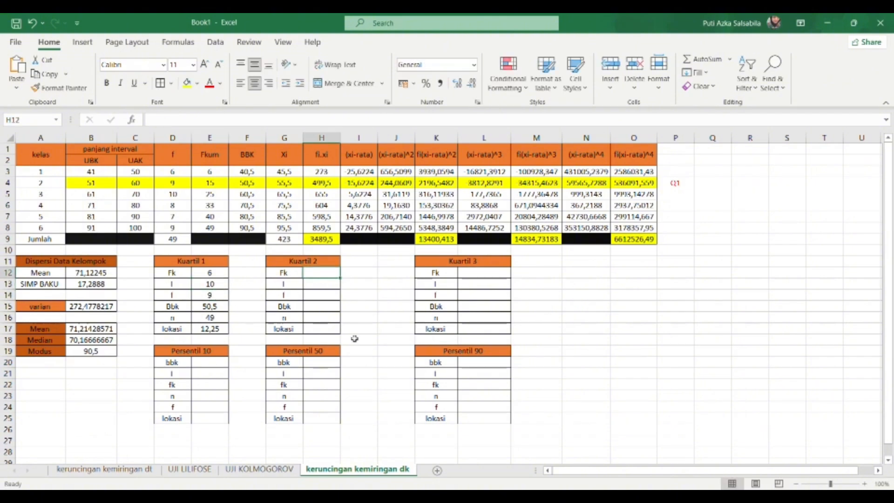
Calculate the lokasi of Kuartil 2 in H17 with the formula =(1/2)*(49).
left_click(321, 329)
type("=(1/2)*")
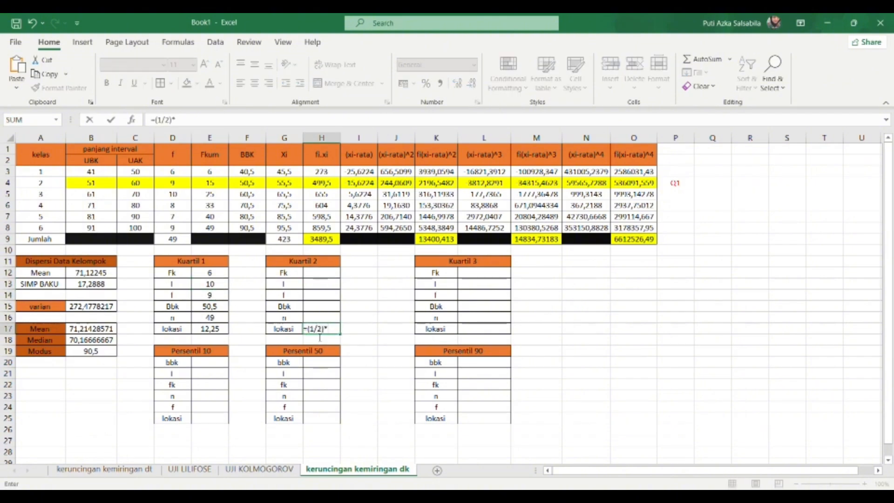
type("(49)")
key("Return")
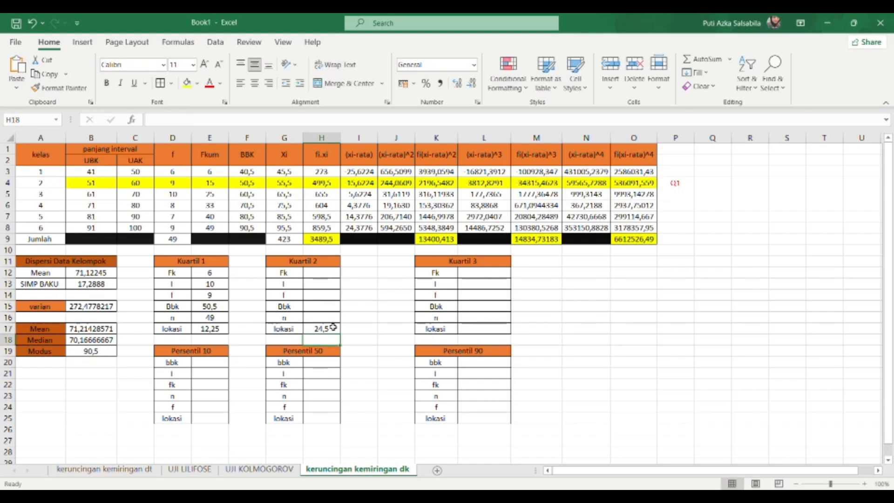
Set n of Kuartil 2 in H16 to 49 and calculate its lokasi in H17 as 1/2 times H16.
left_click(325, 320)
type("49")
key("Return")
type("=")
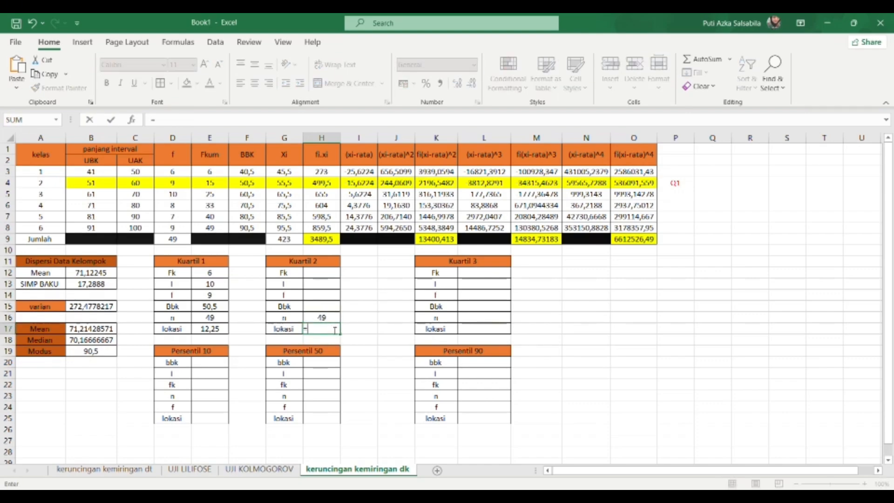
type("1/28")
left_click(326, 321)
type(")")
key("Return")
Highlight the class 3 row, B5:O5, with a light orange fill.
left_click_drag(148, 196, 402, 202)
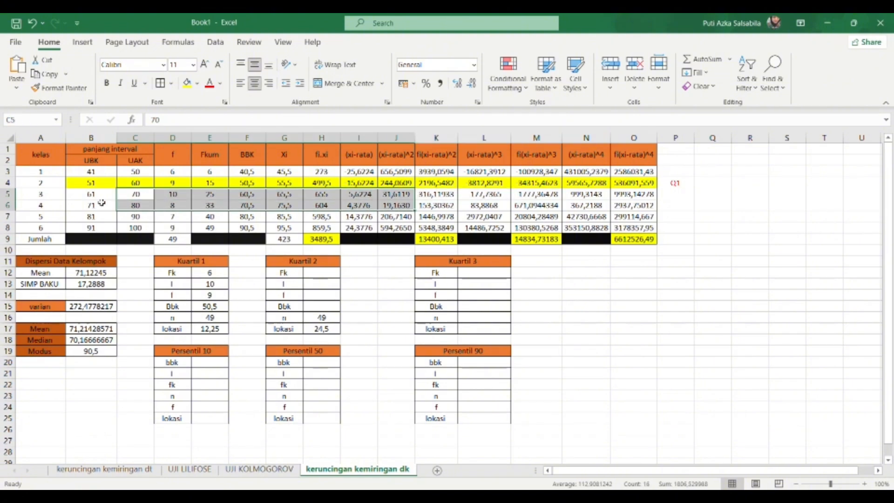
left_click_drag(94, 196, 634, 195)
left_click(186, 83)
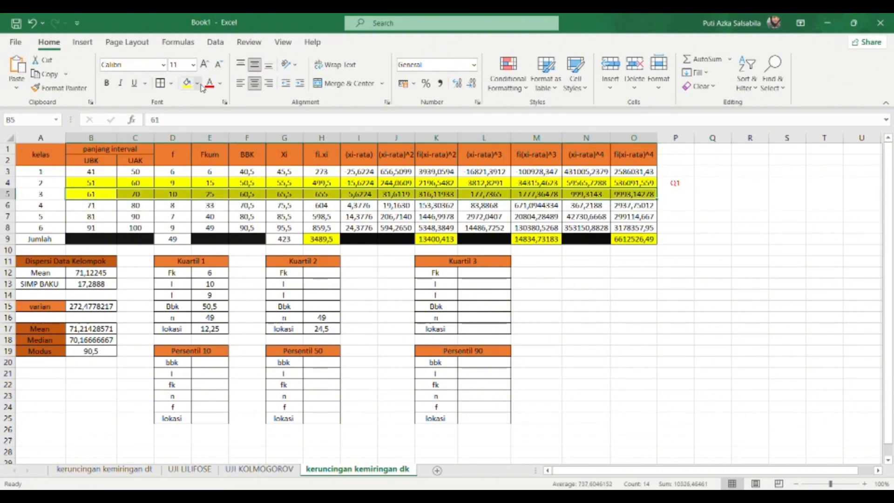
Label the class 3 row Q2 in P5 with centred red text.
left_click(674, 197)
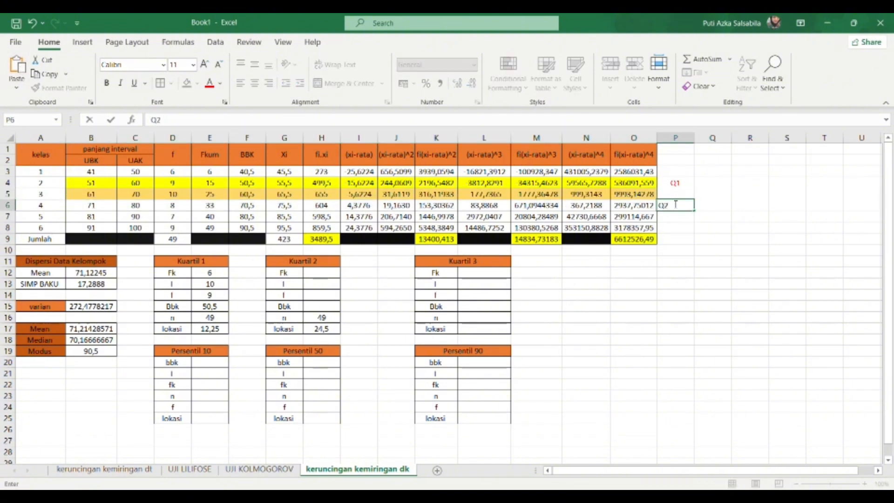
type("Q2")
key("Return")
left_click(681, 195)
left_click(255, 83)
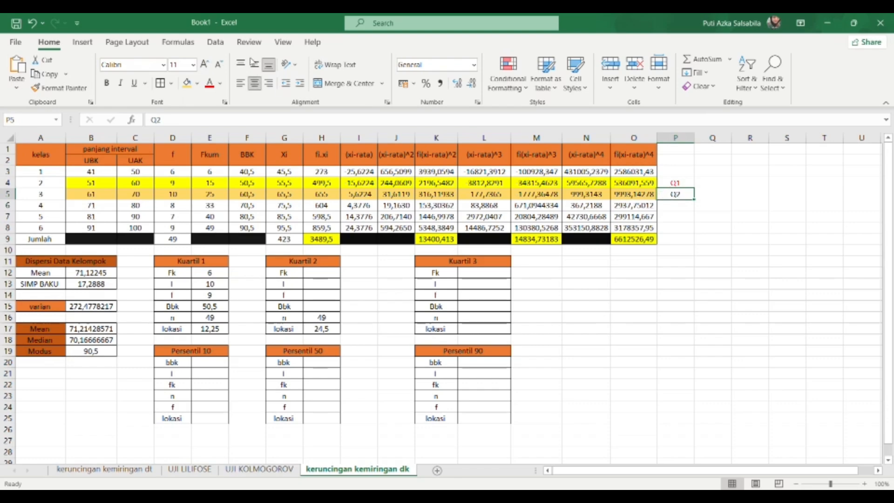
left_click(210, 84)
Set Bbk of Kuartil 2 in H15 to =F5 and its frequency in H14 to =D5.
left_click(328, 311)
type("=")
left_click(249, 195)
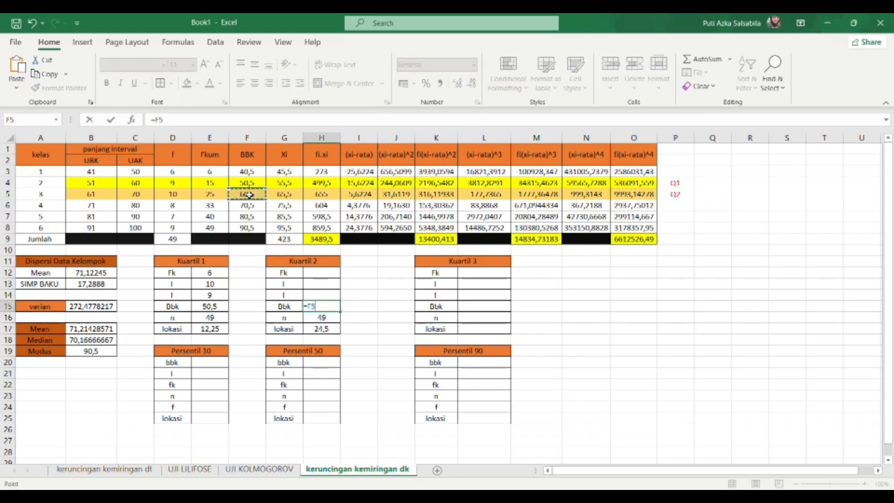
key("shift+Return")
type("=")
left_click(173, 194)
key("shift+Return")
Set the interval length of Kuartil 2 in H13 to 10 and its Fk in H12 to =E4.
type("10")
key("shift+Return")
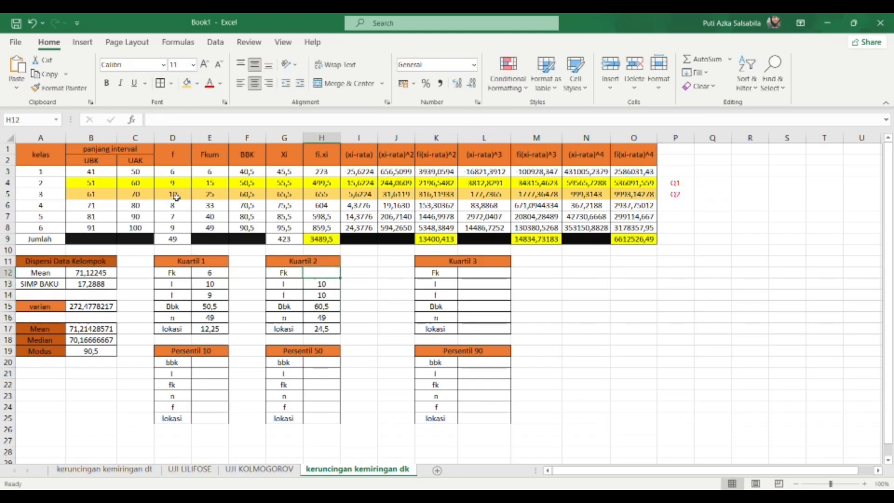
type("=")
left_click(214, 184)
key("Return")
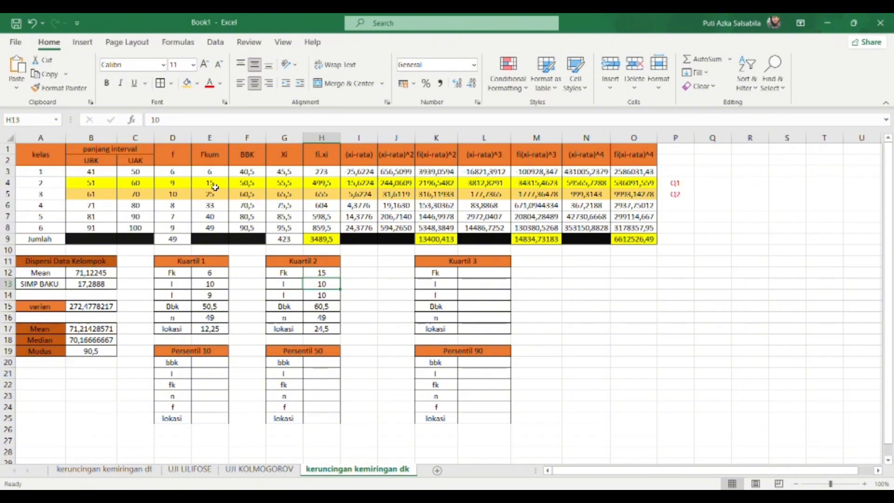
Set n of Kuartil 3 in L16 to the total frequency with =D9.
left_click(478, 282)
left_click(473, 274)
left_click(481, 317)
type("=")
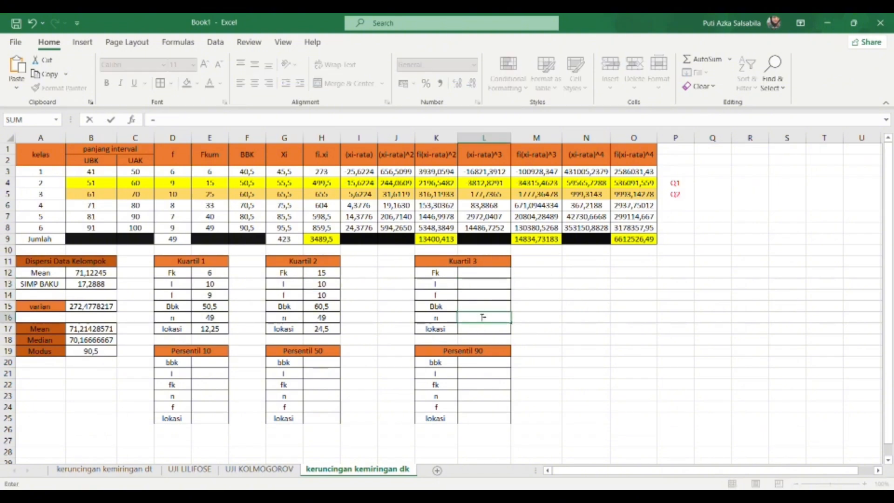
left_click(167, 244)
key("Return")
Calculate the lokasi of Kuartil 3 in L17 as 3/4 times n in L16.
type("=")
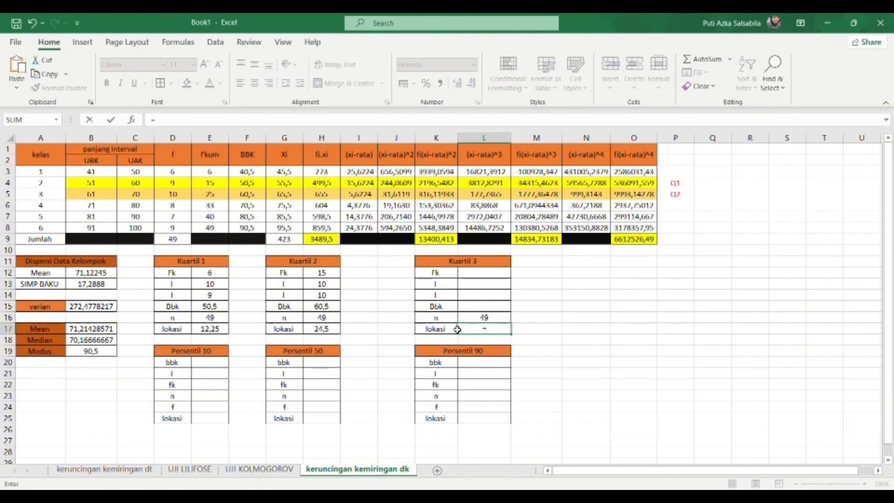
type("3/4*")
left_click(504, 318)
key("Return")
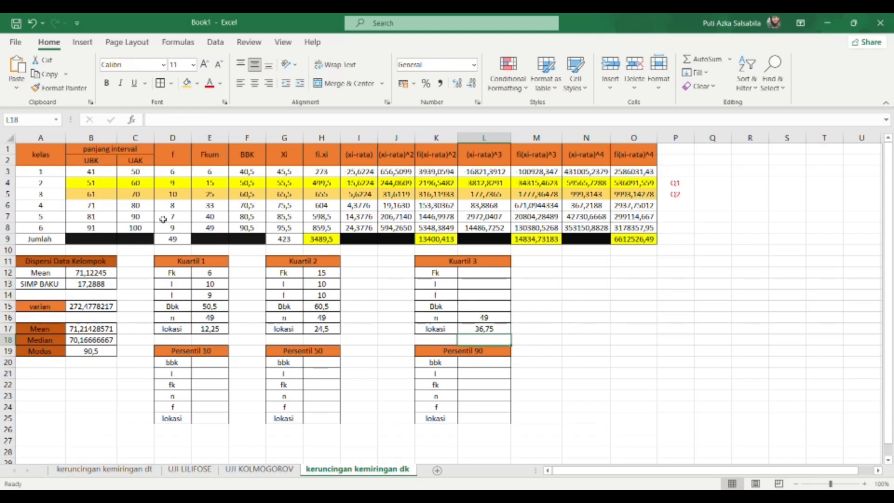
Highlight the class 5 row, B7:O7, with a light blue fill and label it Q3 in P7 in centred red text.
left_click_drag(93, 217, 633, 217)
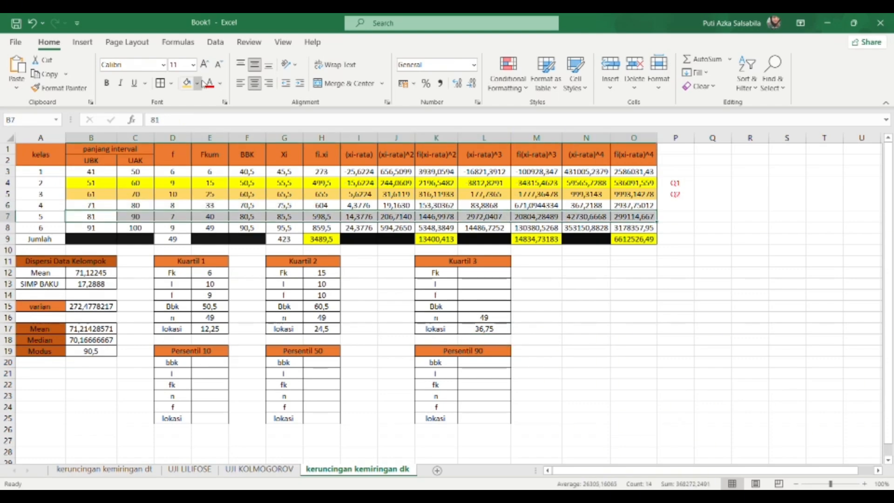
left_click(187, 83)
left_click(675, 216)
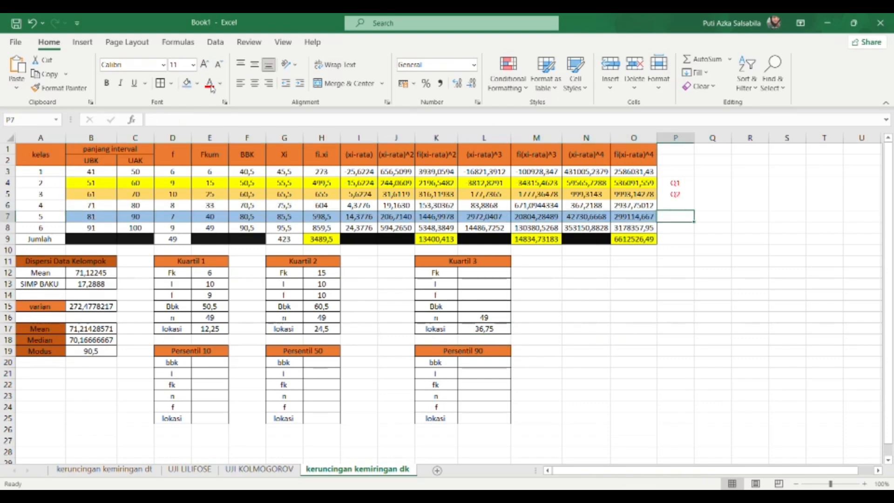
type("Q3")
key("Return")
key("Up")
left_click(255, 83)
Set Fk of Kuartil 3 in L12 to =E6 and its interval length in L13 to 10.
left_click(323, 273)
left_click(486, 276)
type("=")
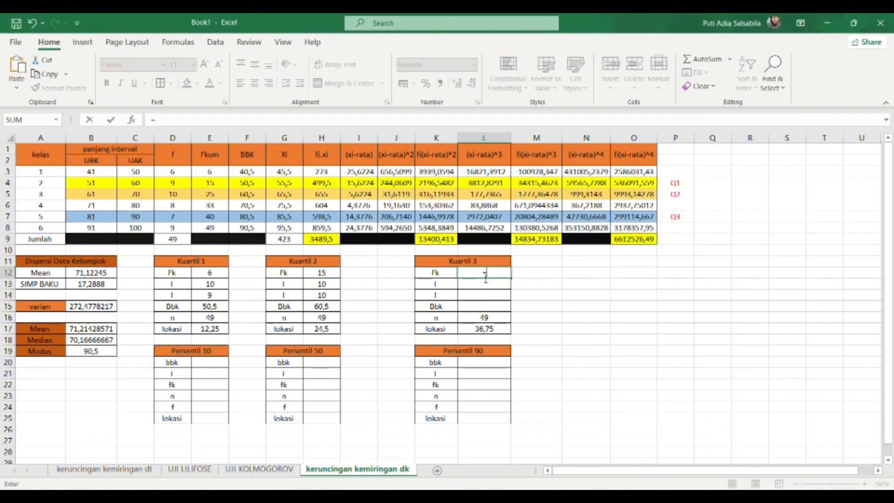
left_click(210, 205)
key("Return")
type("10")
key("Return")
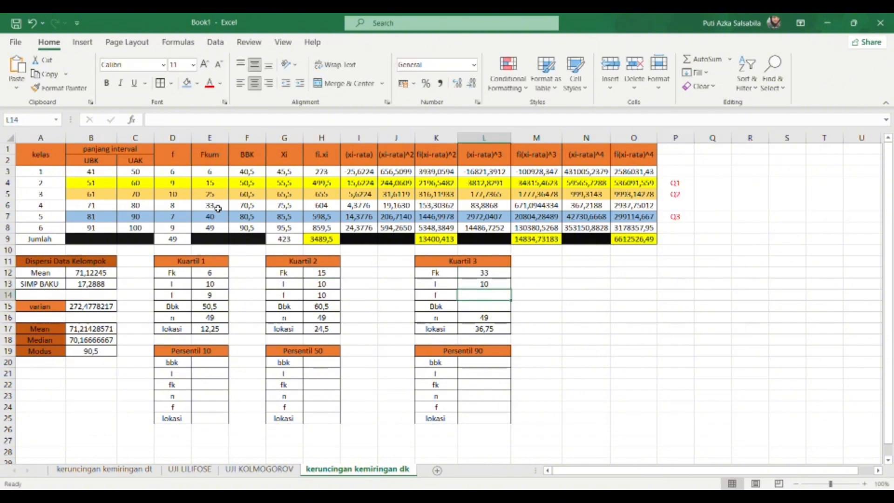
Set the frequency of Kuartil 3 in L14 to =D7 and its Bbk in L15 to =F7.
type("=")
left_click(172, 216)
key("Return")
type("=")
left_click(251, 217)
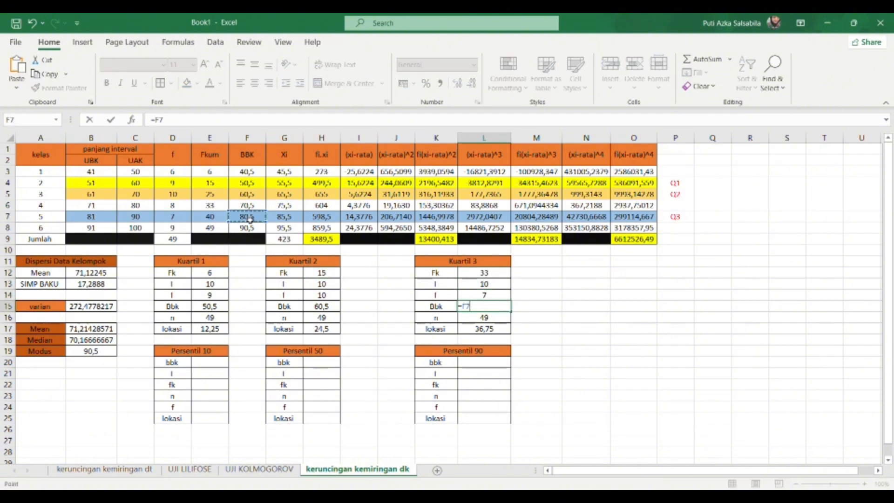
key("Return")
Set n of Persentil 10 in E23 to the total frequency with =D9.
left_click(210, 396)
type("=")
left_click(173, 239)
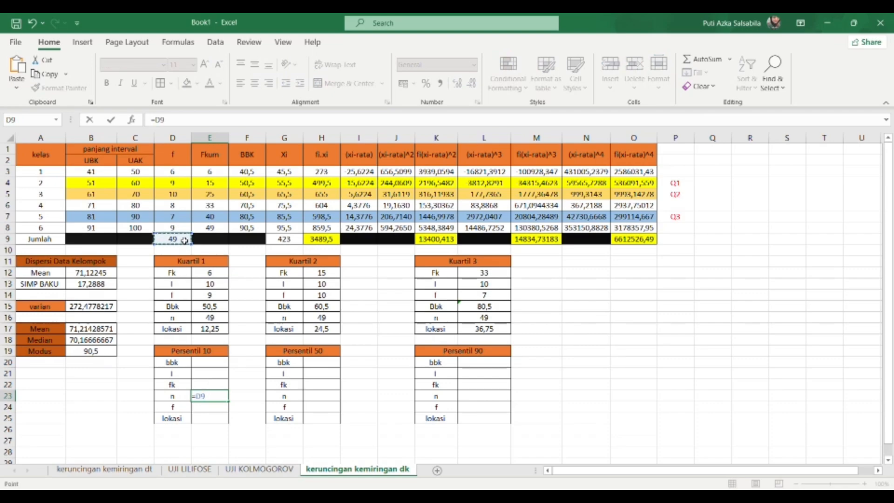
key("Return")
Calculate the lokasi of Persentil 10 in E25 with the formula =10/100*(E23).
key("Down")
type("=10")
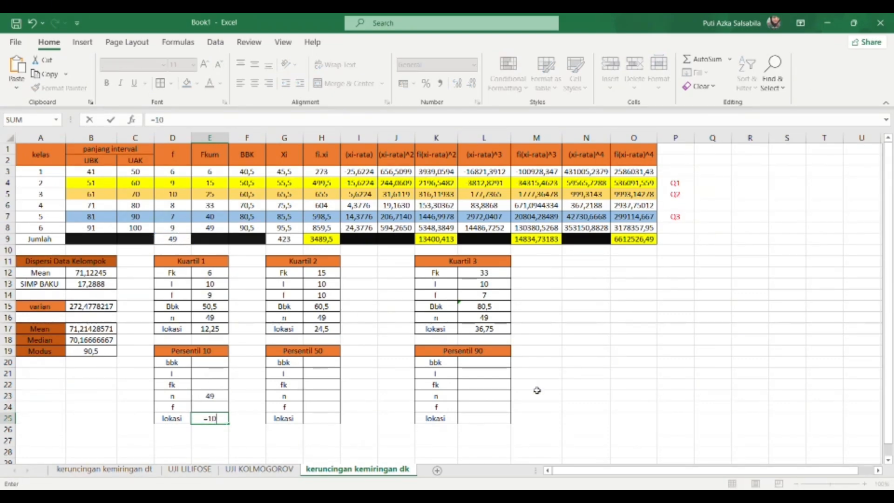
type("/100*")
left_click(209, 396)
key("Return")
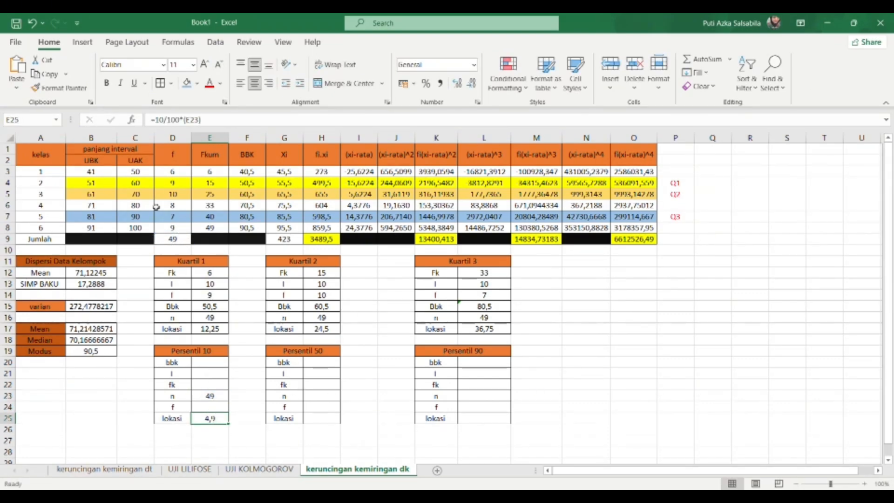
Highlight the class 1 row, B3:O3, with a bright blue fill and label it P10 in P3.
left_click_drag(91, 172, 635, 172)
left_click(197, 84)
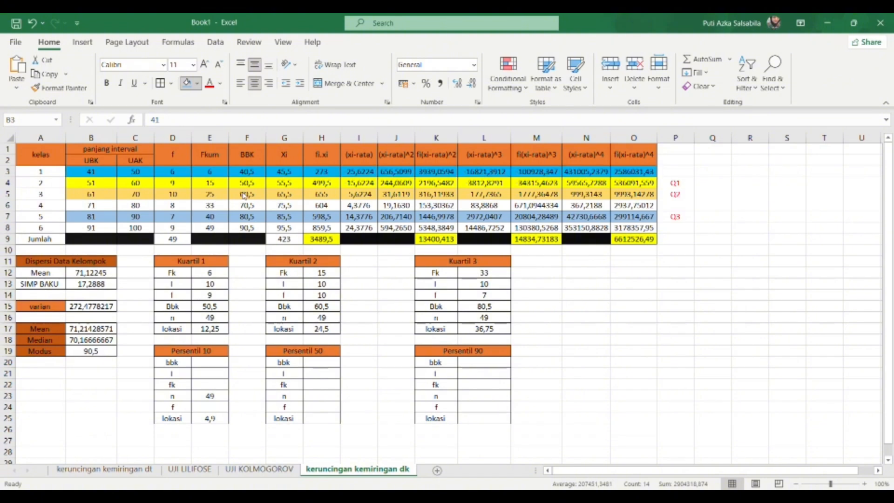
left_click(245, 194)
left_click(685, 173)
type("P10")
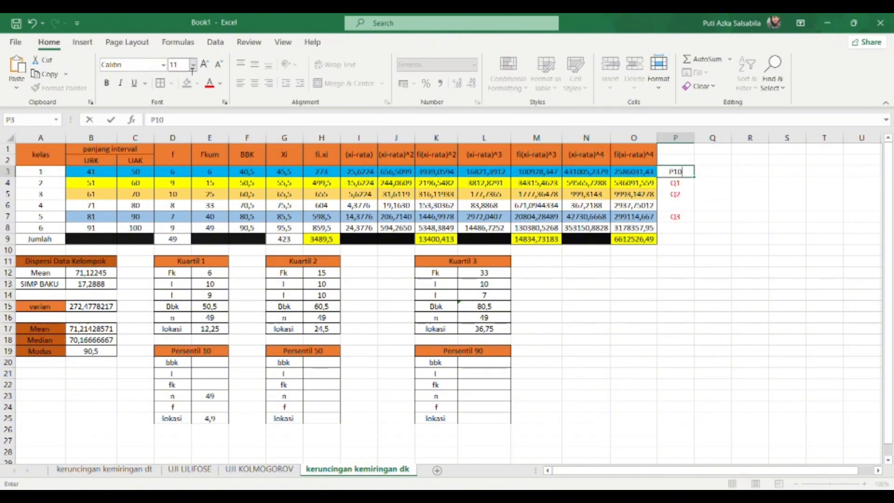
key("Return")
left_click(485, 329)
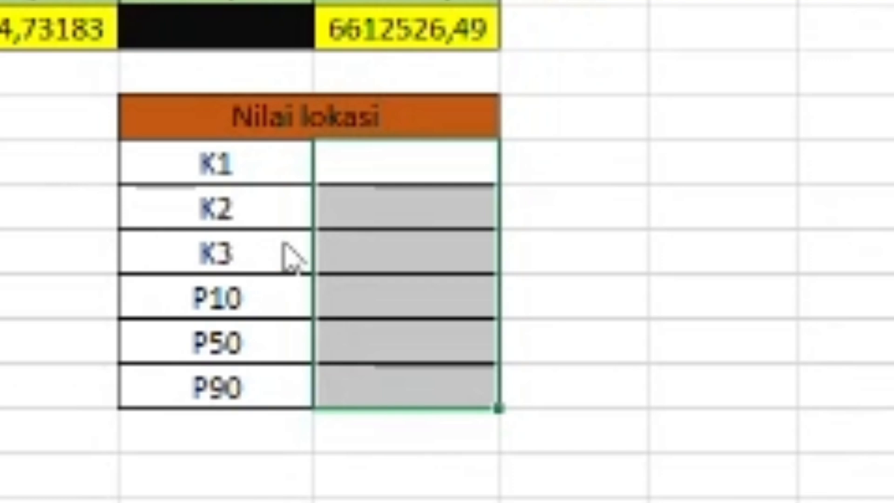
Calculate the K1 value in O12 from the Kuartil 1 table with the formula =E15+E13*(E17-E12)/E14.
left_click(379, 392)
left_click(379, 175)
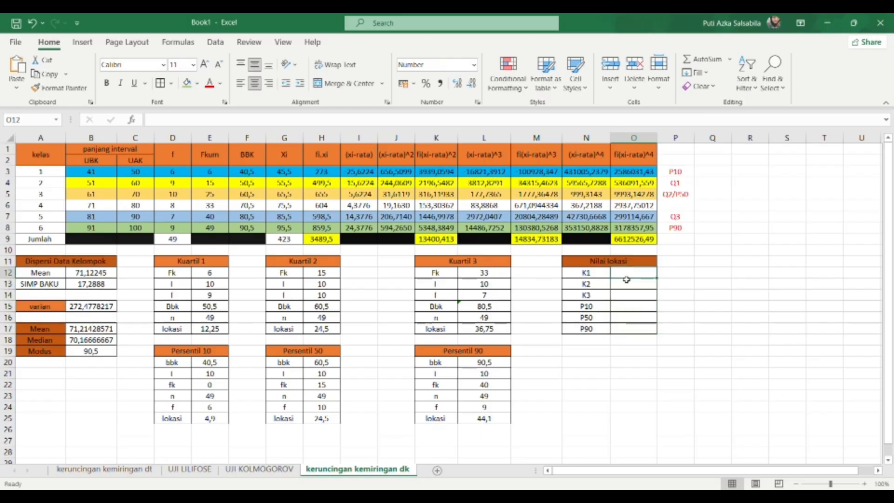
type("=")
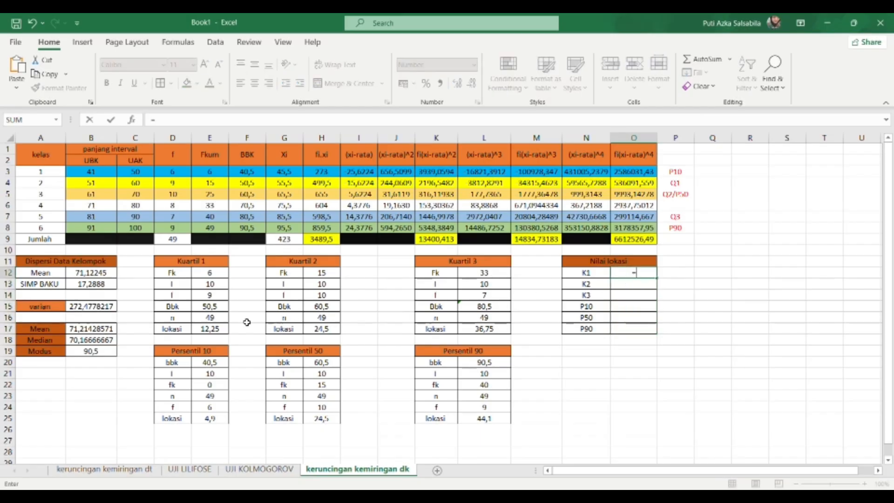
left_click(214, 308)
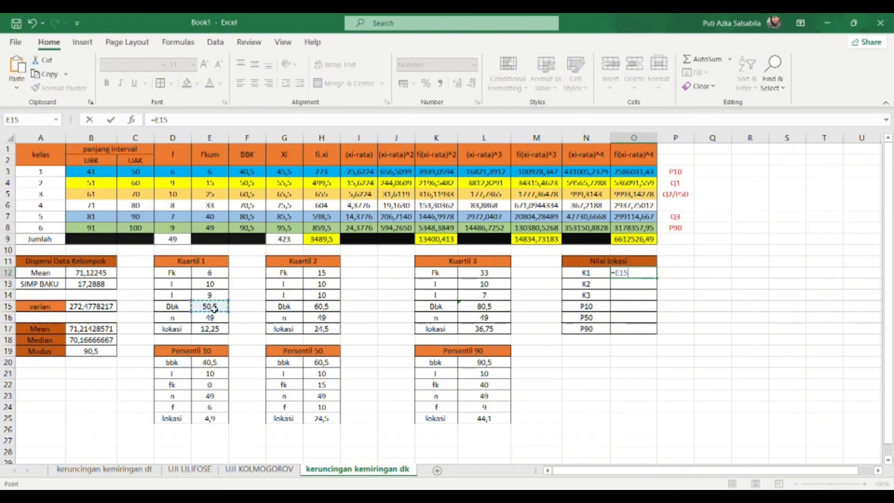
left_click(209, 285)
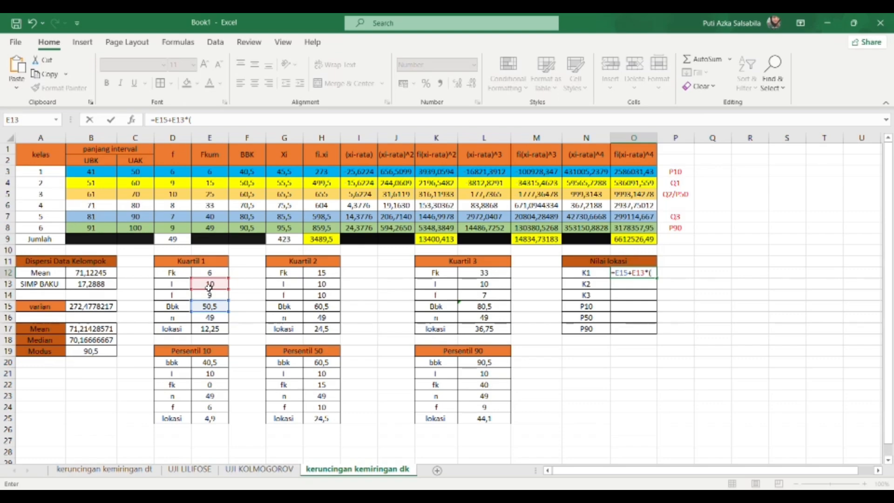
left_click(218, 332)
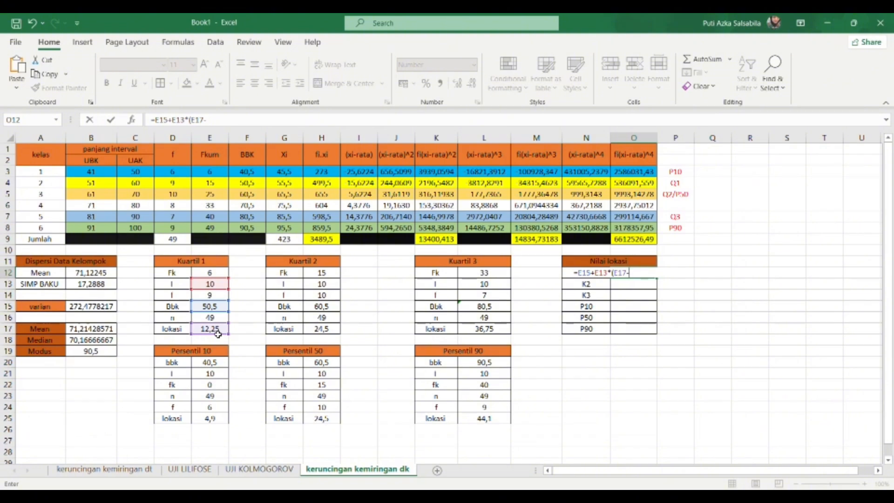
left_click(215, 275)
type(")/")
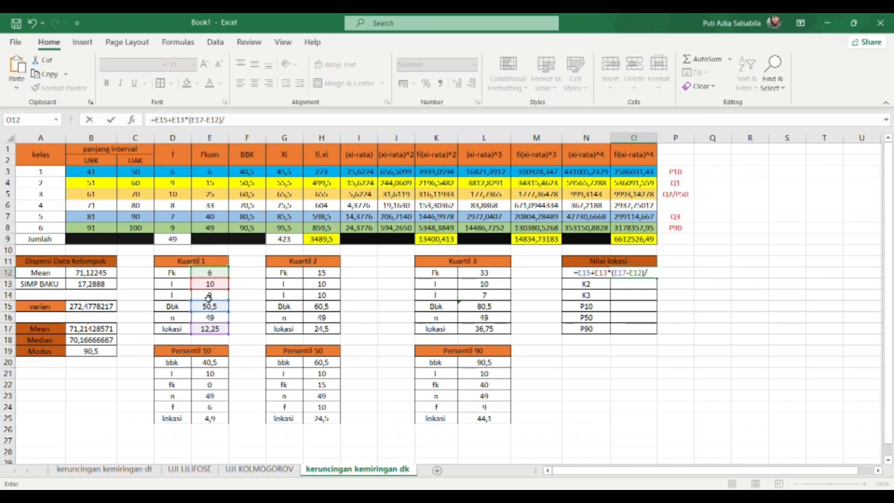
left_click(210, 296)
key("Return")
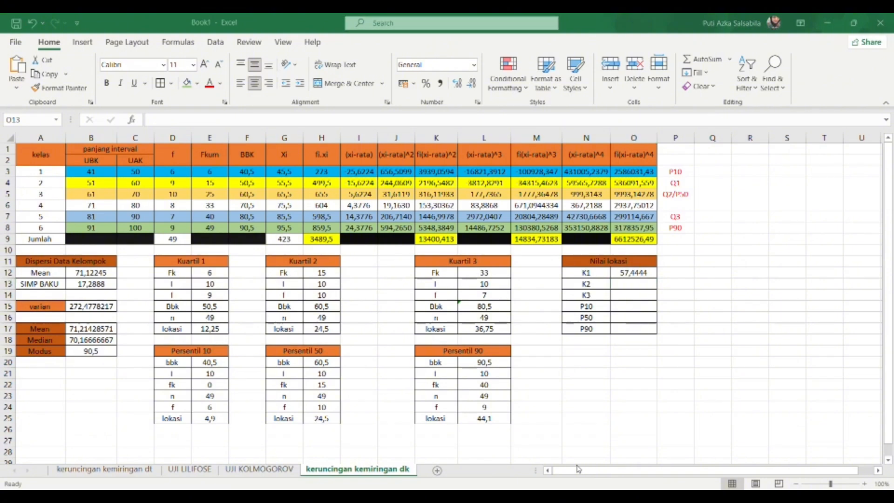
type("=")
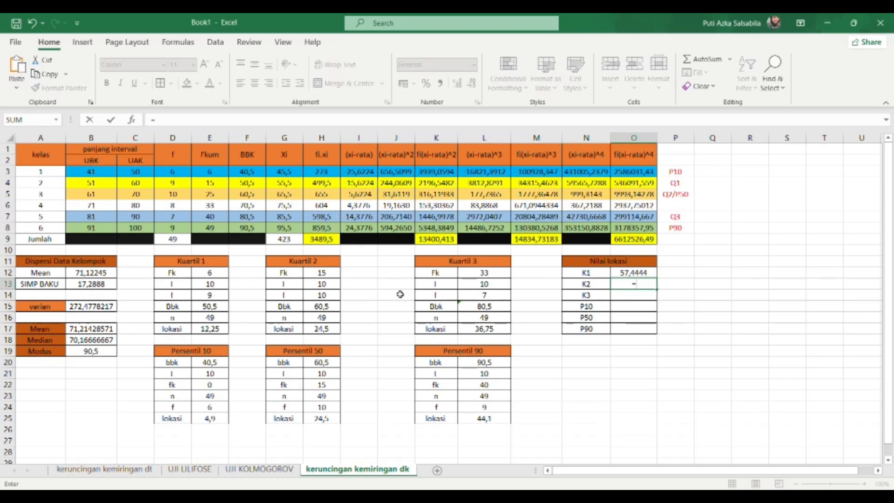
key("Escape")
key("Down")
key("Down")
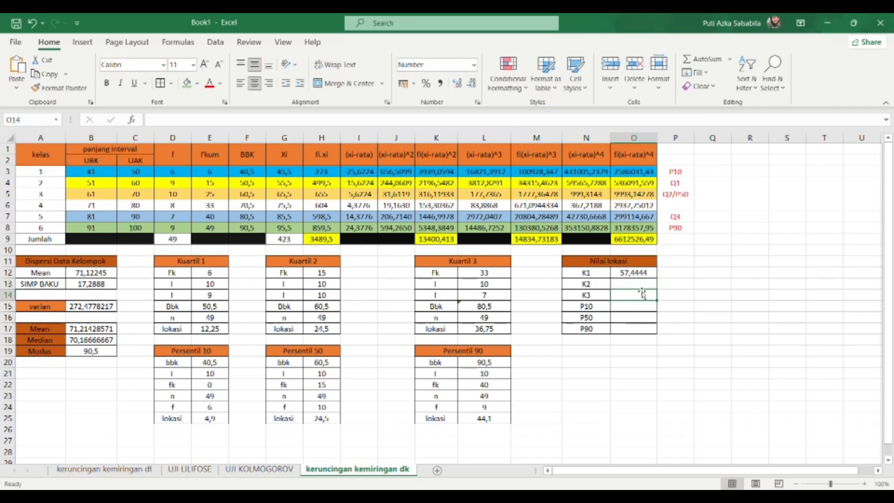
Start the P10 value formula in O15 from the bbk and class length of the Persentil 10 table, =E20+E21.
type("=")
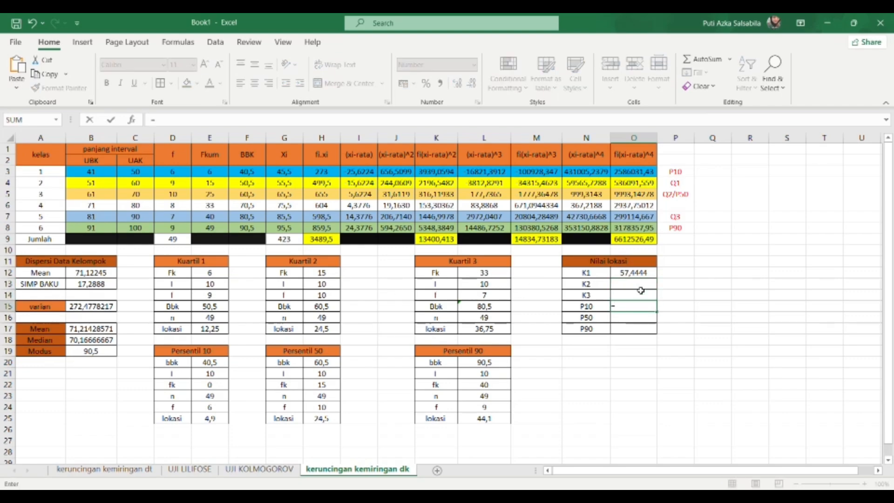
left_click(210, 363)
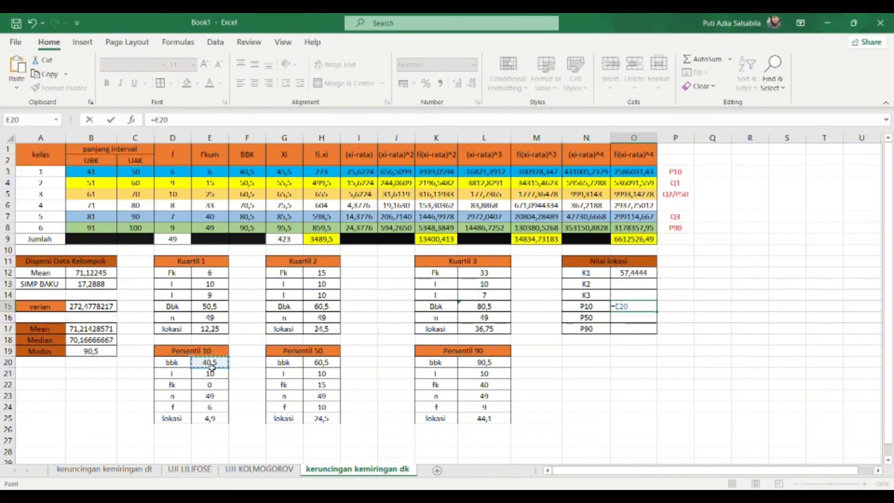
type("+")
left_click(212, 376)
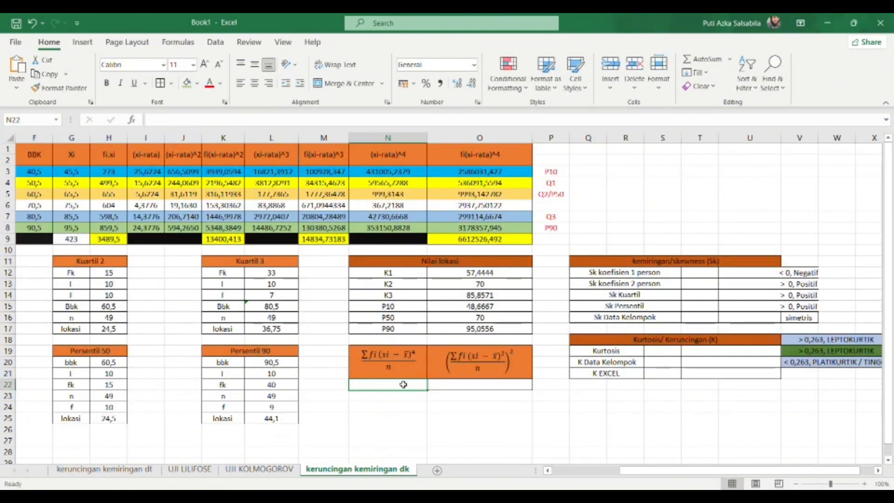
Calculate the fourth-power deviation sum divided by n in N22 with the formula =O9/D9.
type("=O9/")
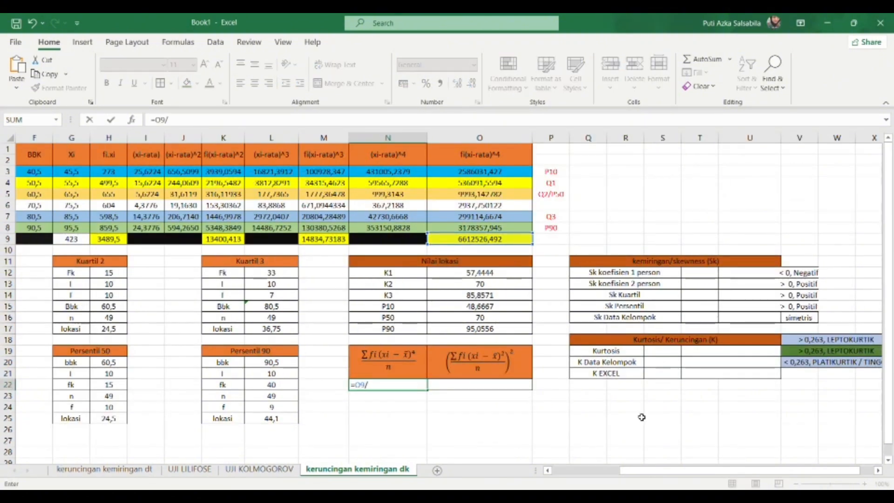
scroll(315, 350, "left", 3)
left_click(173, 239)
key("Tab")
Calculate the squared quotient of the squared-deviation sum and n in O22 with the formula =(K9/D9)^2.
type("=(")
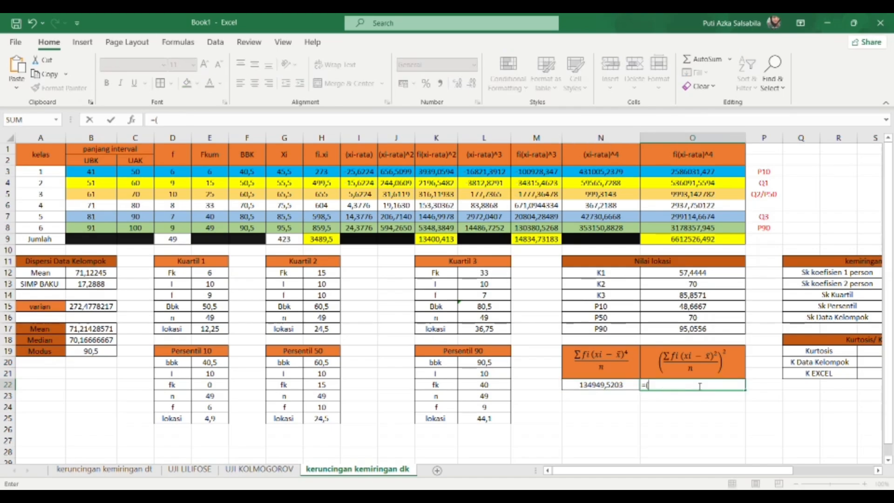
left_click(436, 239)
type("/")
left_click(181, 240)
type(")^2")
key("Return")
scroll(634, 281, "right", 4)
left_click(632, 277)
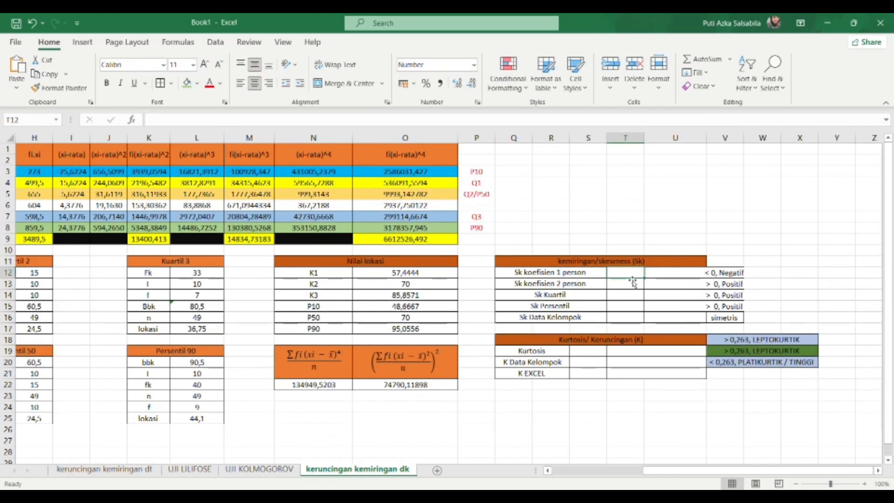
type("=")
left_click_drag(702, 471, 607, 476)
left_click(93, 277)
key("BackSpace")
key("BackSpace")
key("Escape")
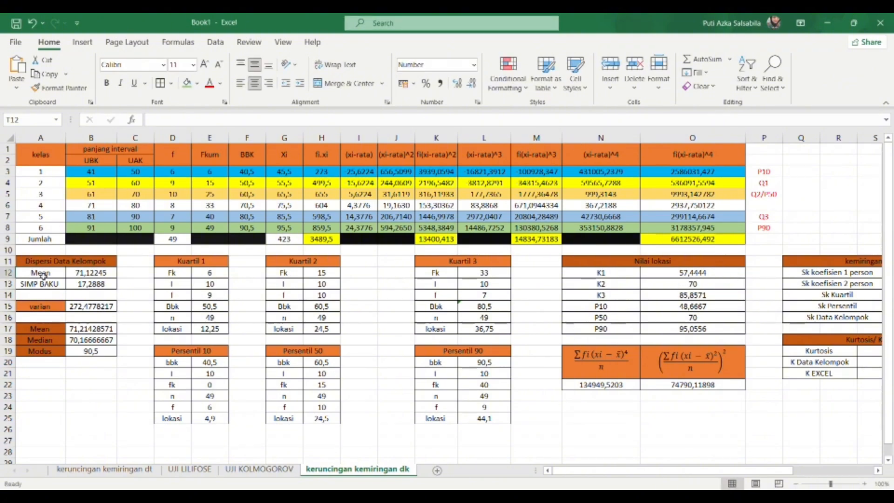
Delete the duplicate Mean entry in A17:B17 and clear its fill and borders.
left_click_drag(42, 275, 94, 278)
key("alt+Tab")
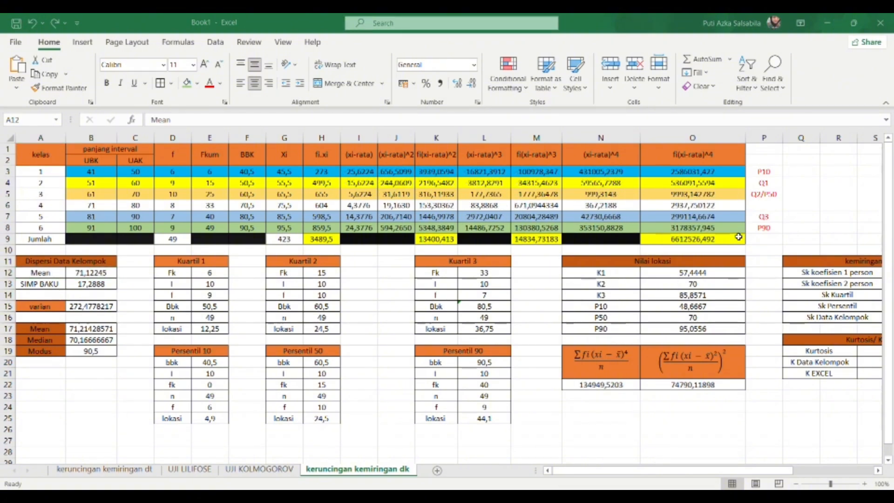
left_click_drag(40, 328, 91, 351)
key("Delete")
left_click(197, 83)
left_click(161, 83)
left_click(91, 396)
Try calculating Sk koefisien 1 person in T12 as mean minus mode with =B12-B19.
scroll(846, 317, "right", 3)
left_click(838, 307)
type("=")
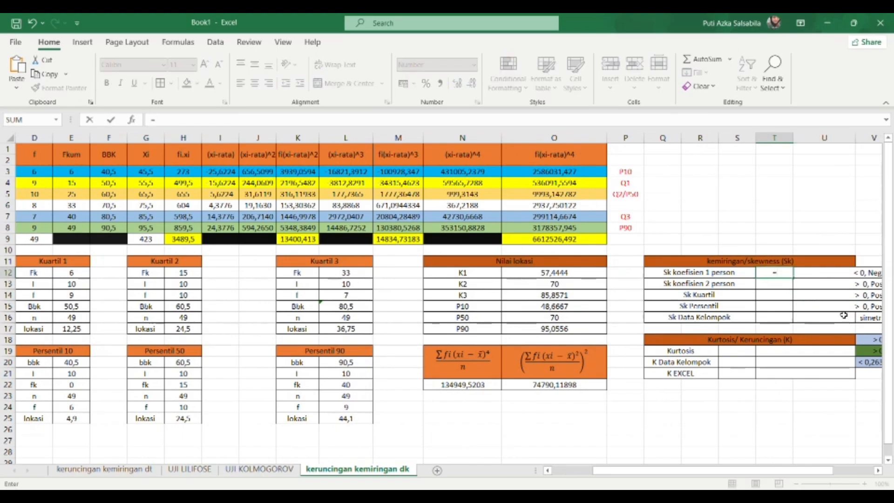
scroll(845, 318, "left", 3)
left_click(92, 273)
type("-")
left_click(99, 353)
key("Return")
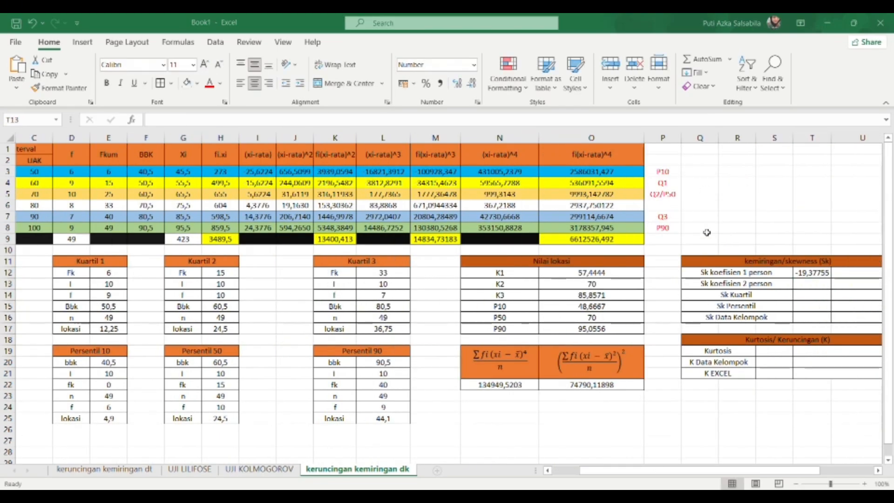
Try =3*(B12-B18)/B13 for Sk koefisien 2 person in T13 and clear both coefficient cells T12:T13.
scroll(813, 280, "right", 1)
left_click(703, 284)
type("=")
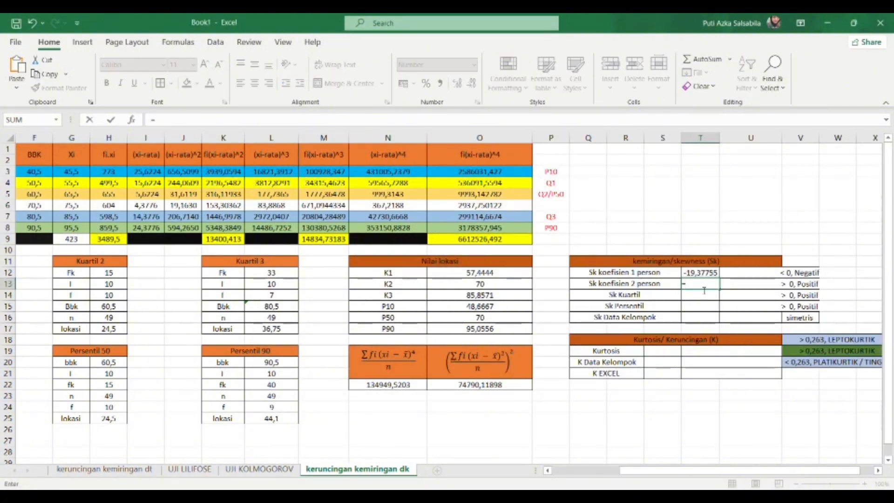
key("Escape")
left_click(699, 284)
type("=3*(")
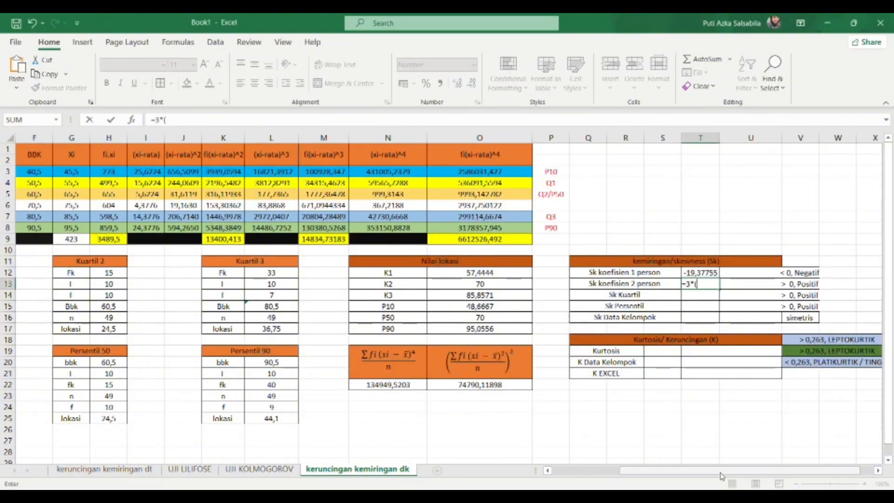
left_click_drag(740, 471, 672, 471)
left_click(91, 272)
type("-")
left_click(91, 340)
type(")/")
left_click(96, 284)
key("Return")
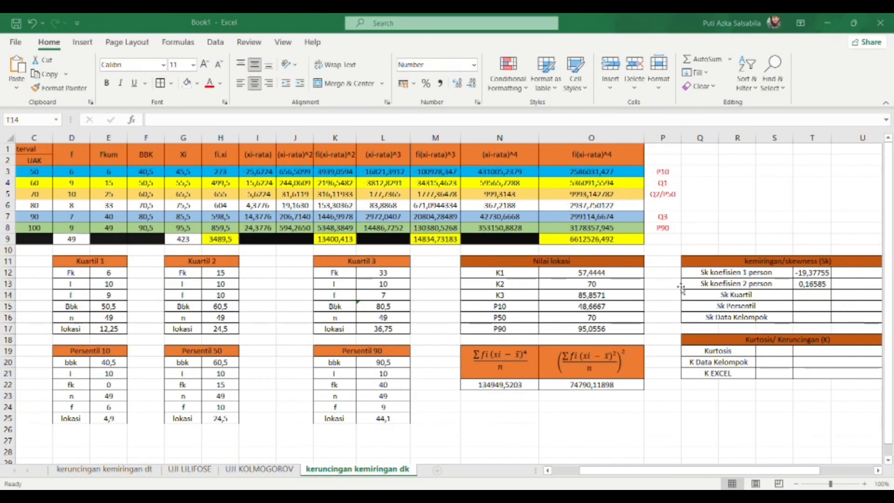
left_click_drag(813, 273, 813, 282)
key("Delete")
Calculate Sk koefisien 1 person in T12 with the formula =(B12-B19)/B13.
left_click(812, 273)
scroll(813, 284, "right", 1)
type("=(")
scroll(815, 288, "left", 5)
left_click(91, 272)
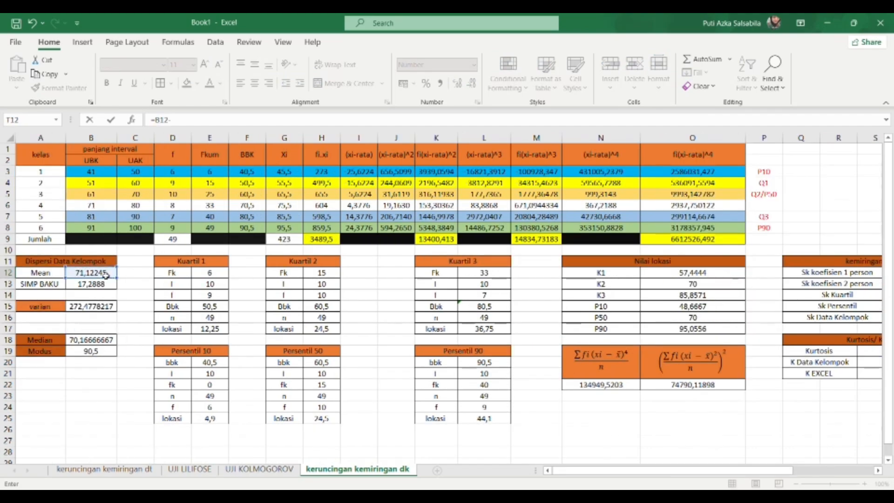
type("-")
left_click(91, 351)
type(")/")
left_click(91, 283)
key("Return")
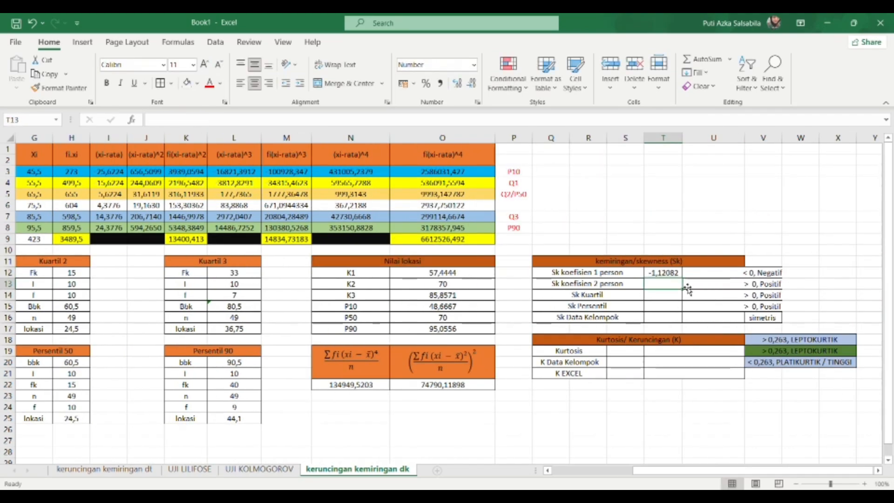
Calculate Sk koefisien 2 person in T13 from mean, median and standard deviation with =(3*(B12-B18)/B13).
type("=3*(")
left_click_drag(755, 471, 687, 471)
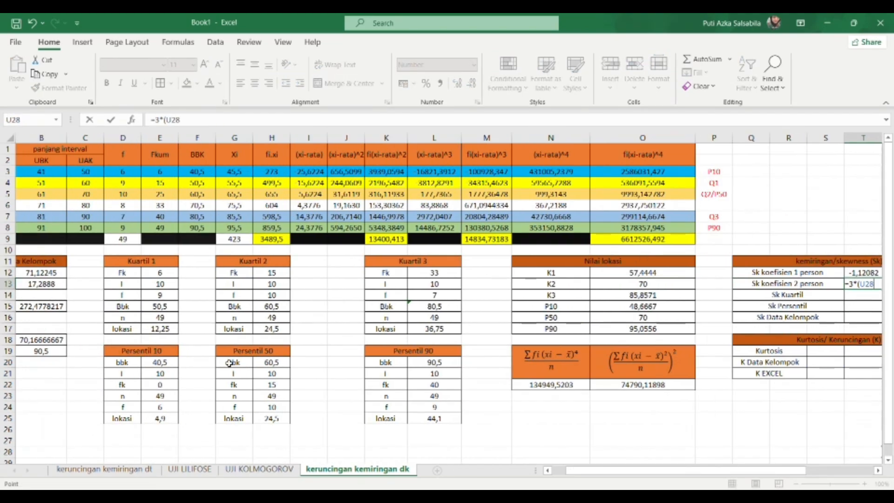
left_click(44, 273)
type("-")
left_click(100, 340)
type(")/")
left_click(91, 284)
left_click_drag(617, 471, 700, 476)
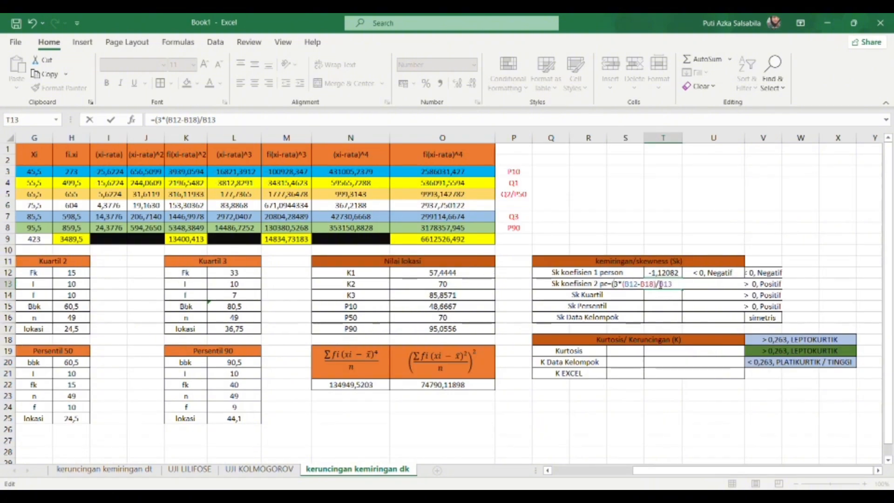
key("Return")
Copy the "> 0, Positif" label from V13 into U13 beside Sk koefisien 2 person.
left_click(775, 283)
key("ctrl+c")
left_click(713, 285)
key("ctrl+v")
Start the Sk Kuartil formula in T14 with the K3 value, =(O14-.
left_click(663, 296)
type("=")
left_click(475, 297)
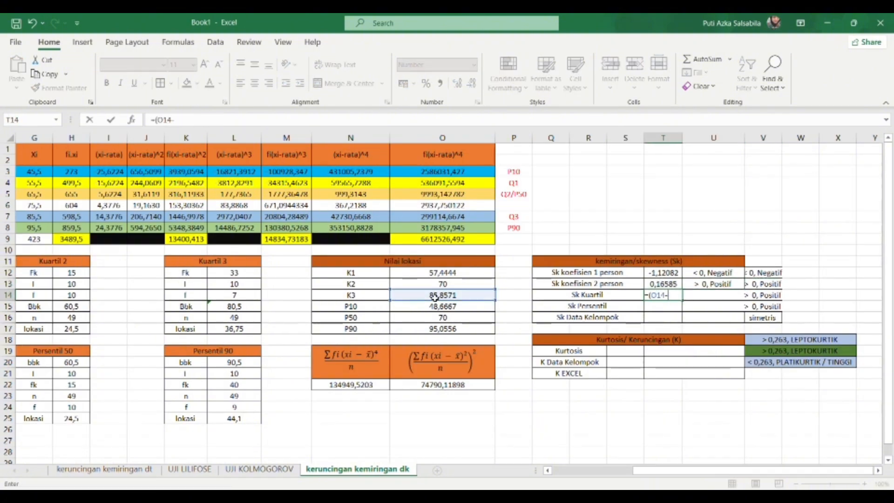
key("Escape")
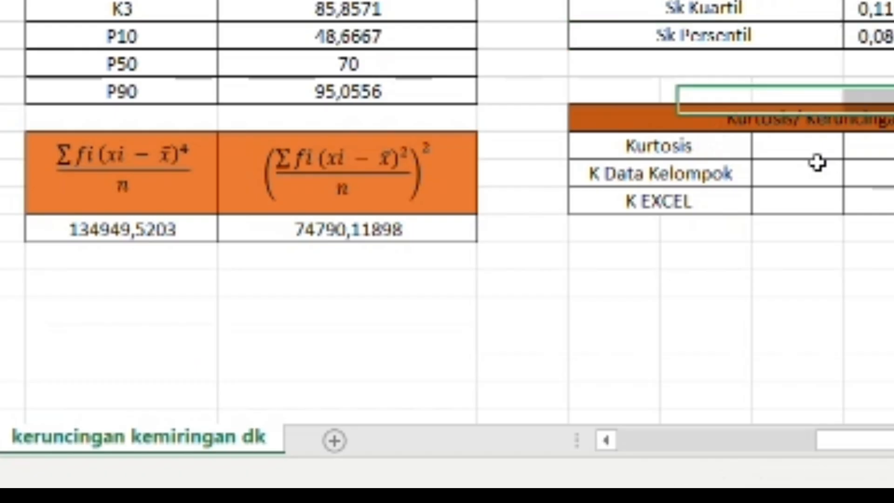
Calculate Kurtosis in S19 with the formula =N22/O22.
left_click(633, 353)
type("=")
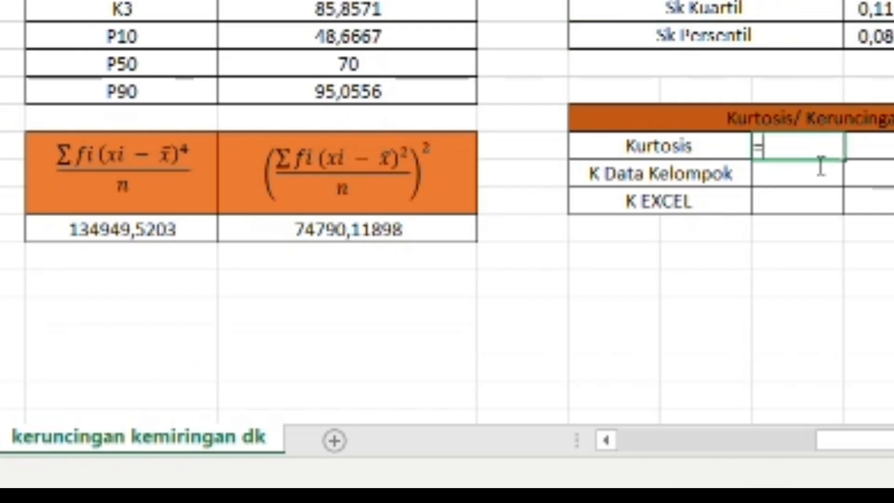
left_click(90, 238)
type("/")
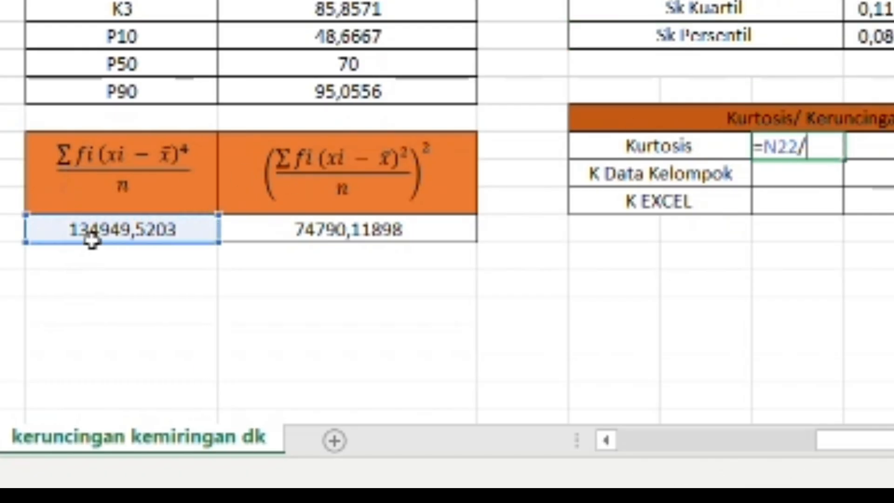
left_click(287, 245)
key("Return")
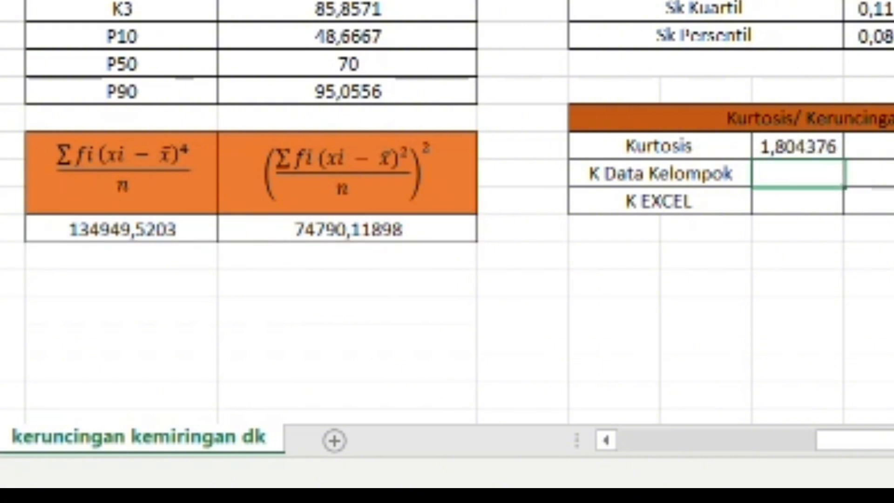
Paste the "> 0,263, LEPTOKURTIK" label from V18 into T19 beside Kurtosis and select the K Data Kelompok cell S20.
left_click(892, 146)
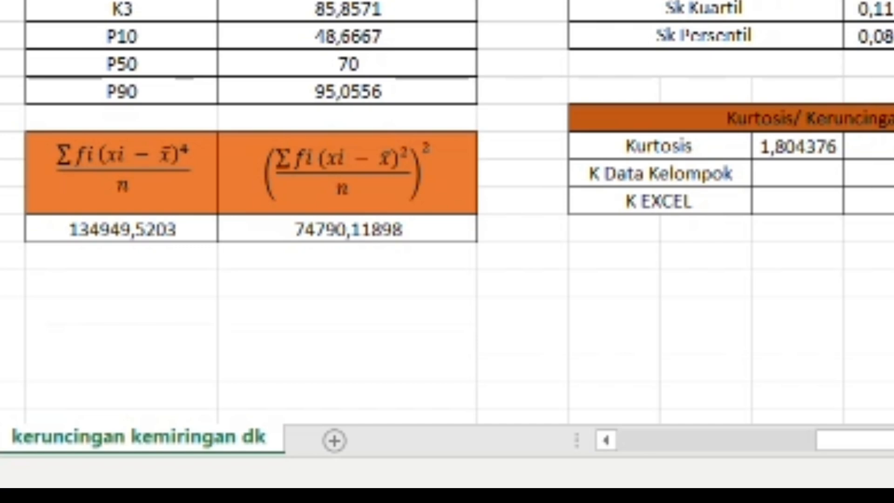
left_click(892, 147)
key("ctrl+v")
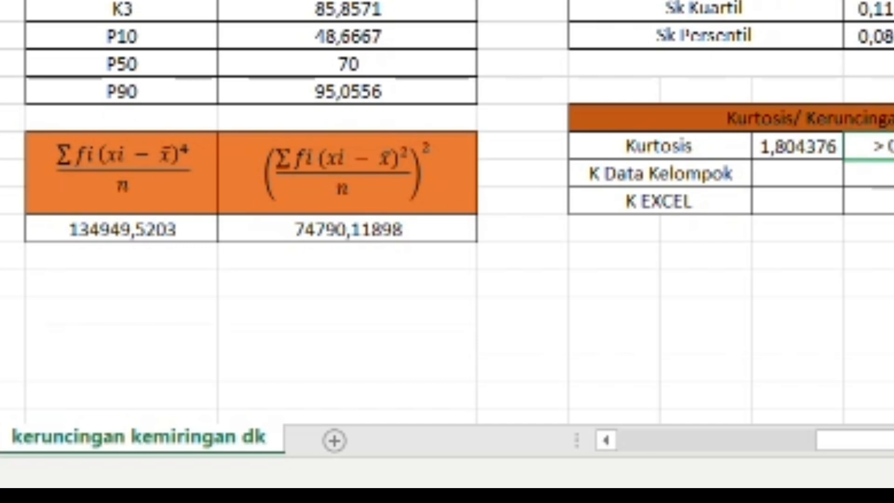
left_click(804, 184)
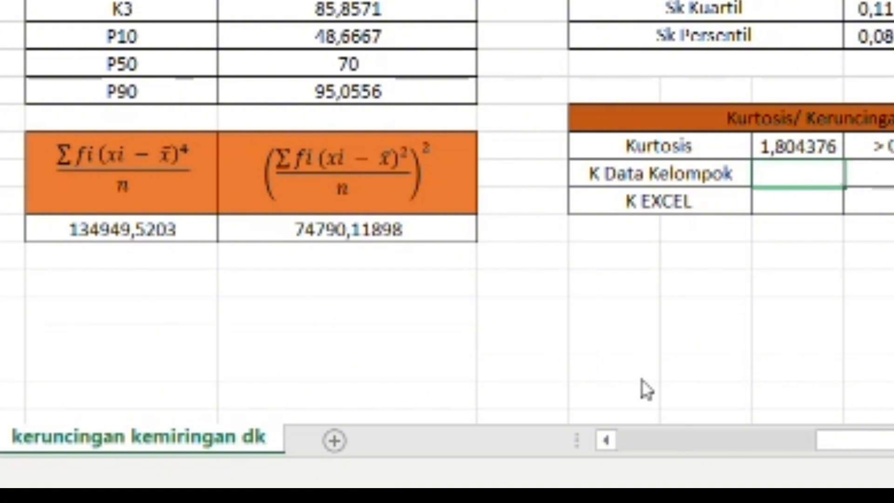
left_click(405, 369)
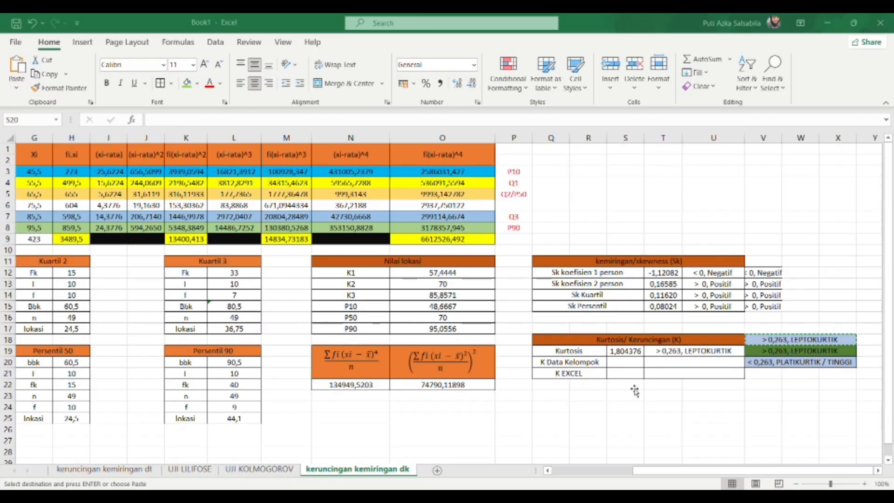
Remove the K Data Kelompok row, Q20:U20, from the kurtosis table so the K EXCEL row moves up.
left_click(575, 449)
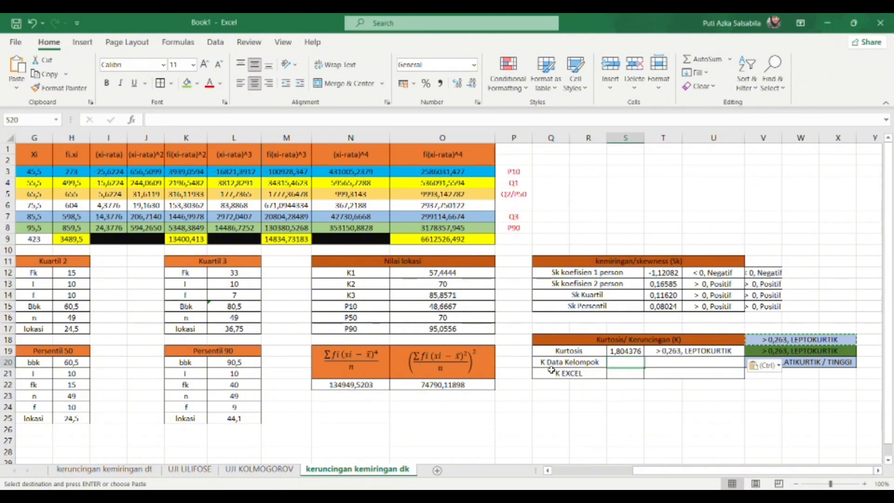
double_click(560, 365)
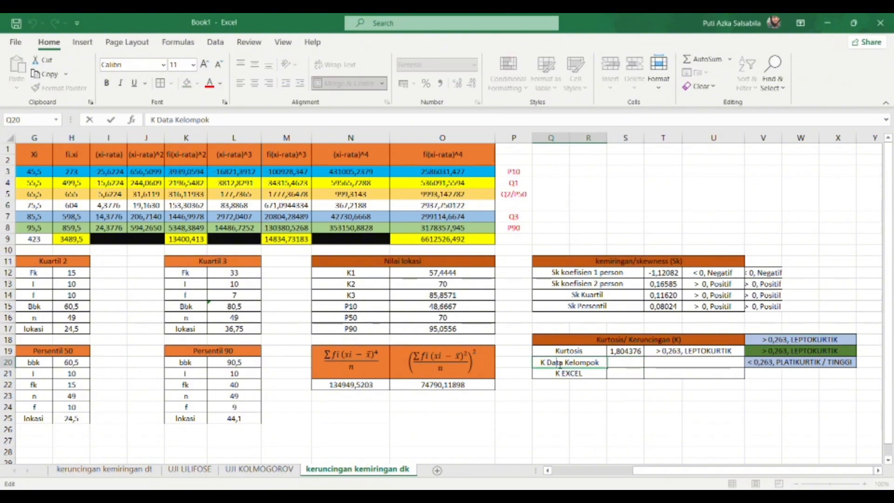
key("Return")
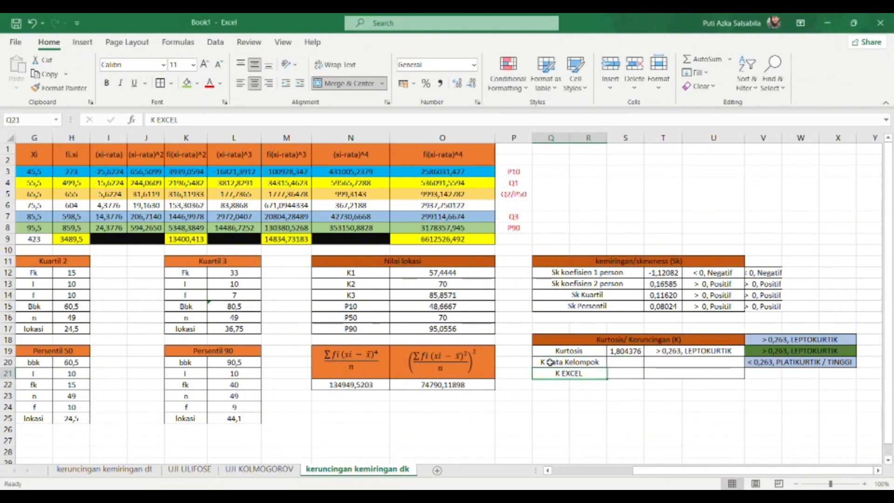
left_click_drag(550, 362, 704, 368)
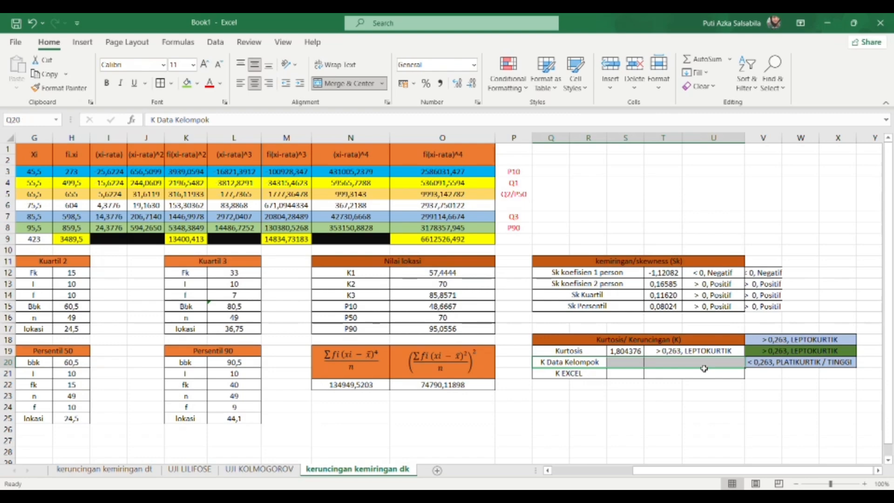
key("Delete")
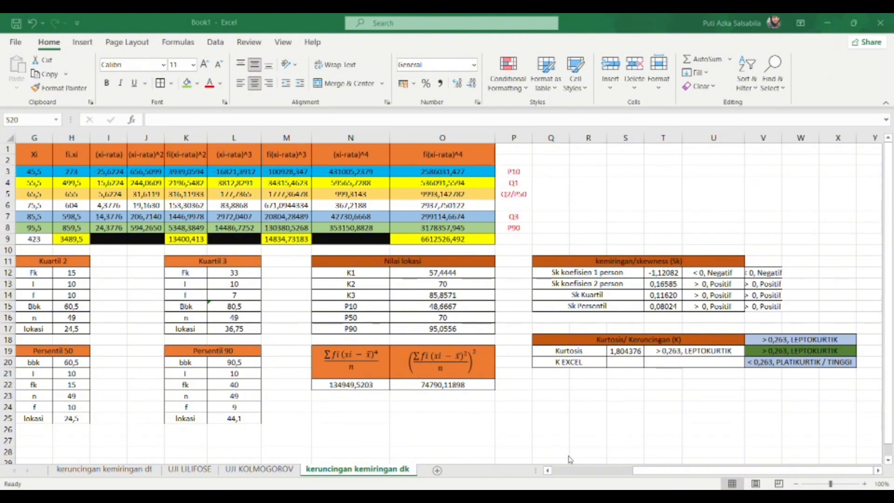
Paste the copied block of raw data values into the sheet starting at N25.
key("alt+Tab")
left_click(286, 419)
left_click(340, 420)
key("ctrl+v")
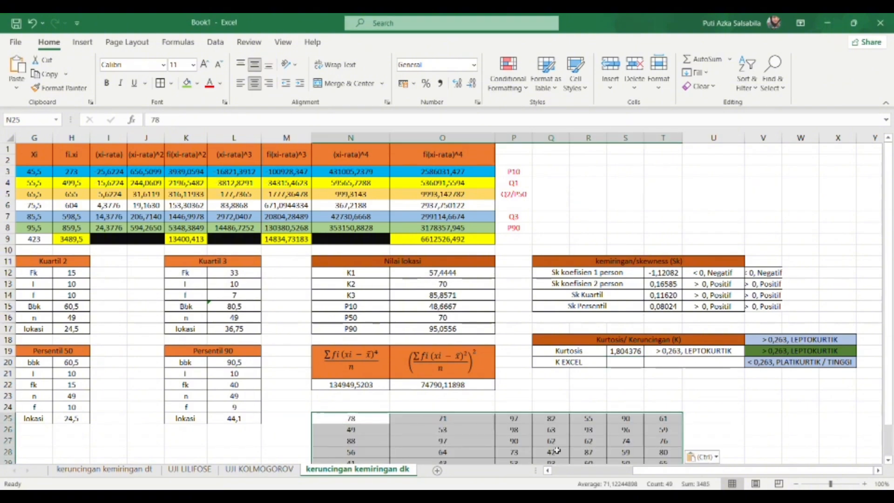
Calculate K EXCEL in S20 with the KURT function over the raw data in N25:T31.
left_click(629, 362)
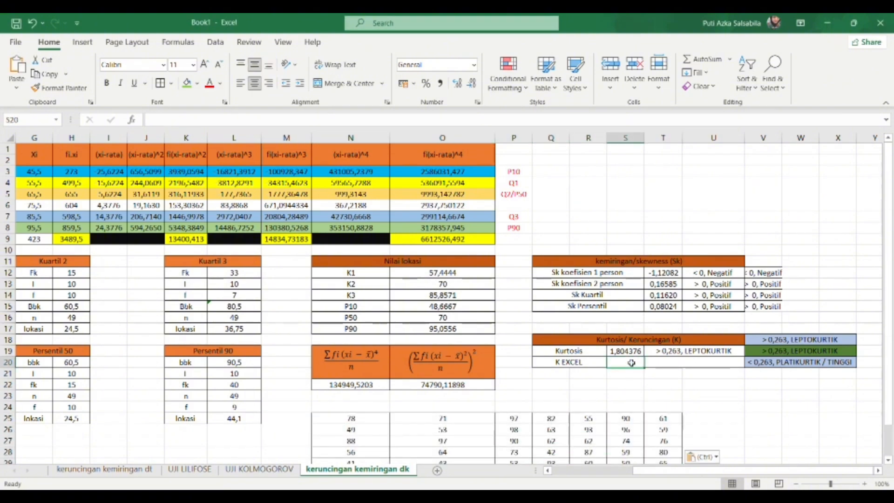
type("=krut")
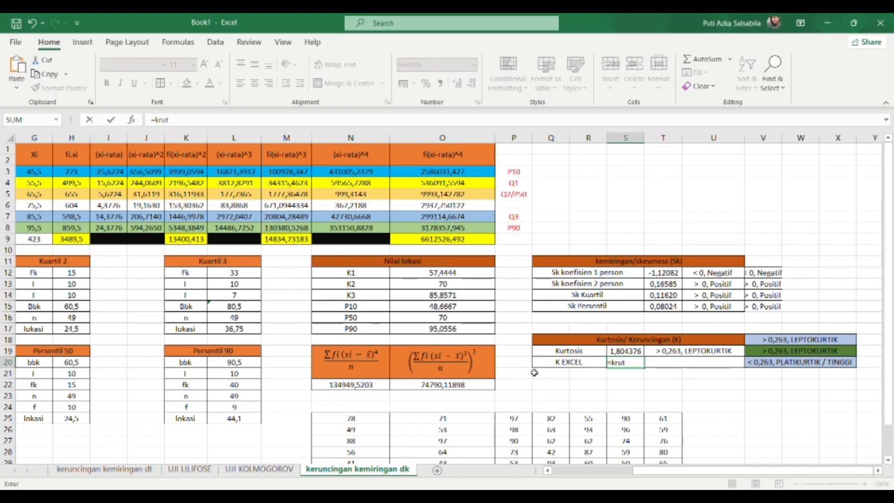
type("u")
key("Tab")
scroll(466, 302, "down", 1)
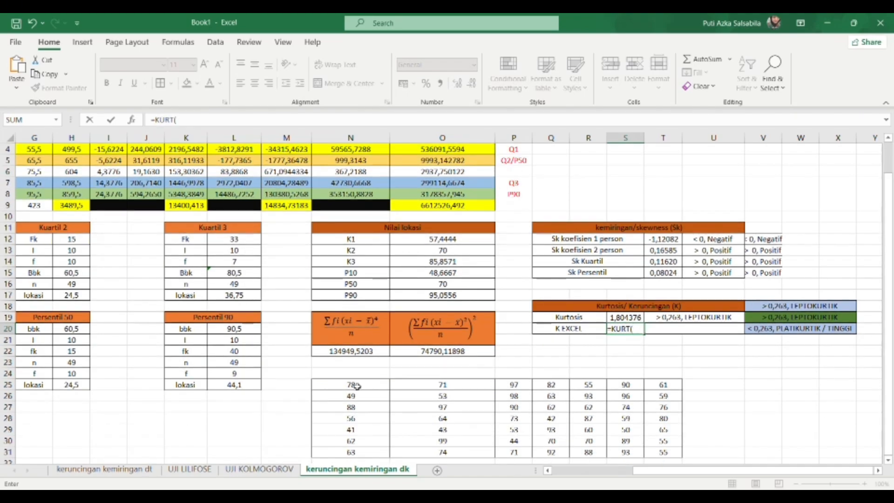
left_click_drag(353, 385, 664, 420)
key("Return")
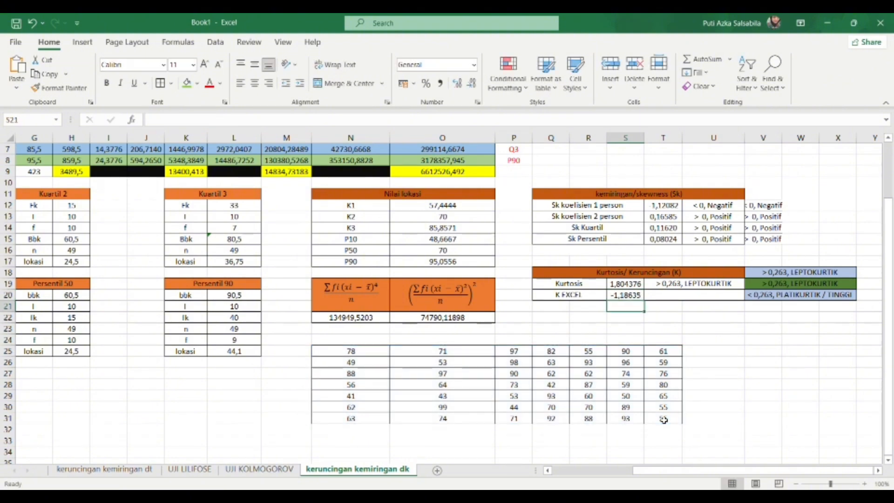
Copy the "< 0,263, PLATIKURTIK / TINGGI" label from V20 into T20 beside K EXCEL.
left_click(760, 298)
key("ctrl+c")
left_click(716, 295)
key("ctrl+v")
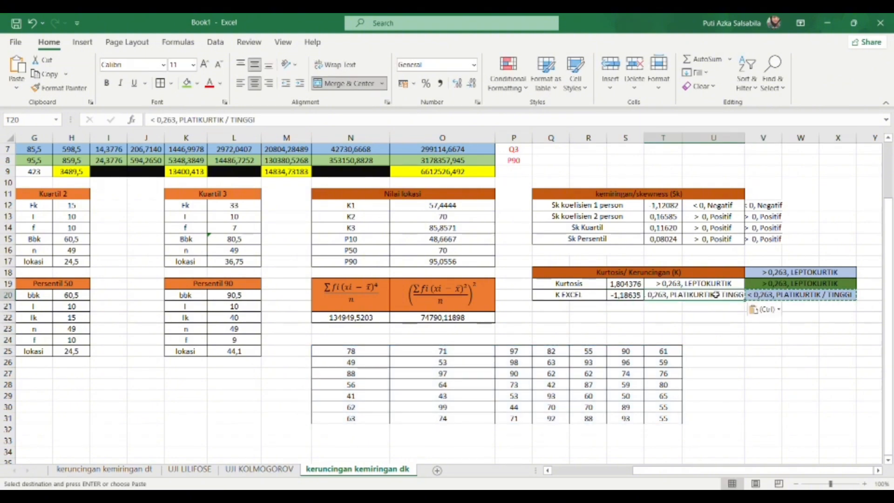
left_click(567, 243)
left_click(626, 385)
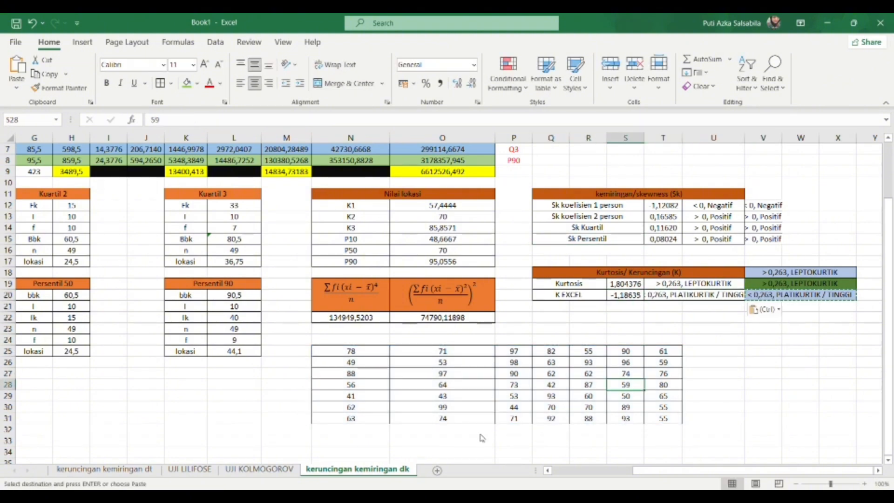
left_click(483, 439)
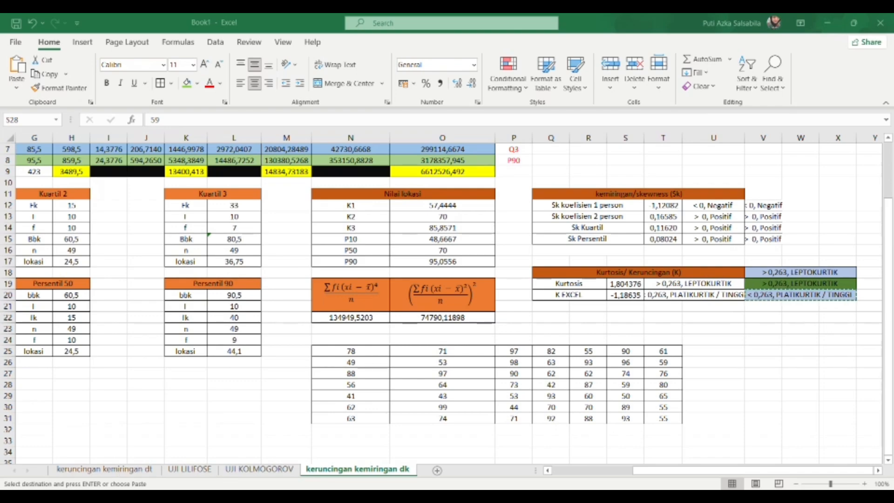
left_click(568, 457)
Copy the kelas, panjang interval and f columns, A1:D9, of the frequency table and paste them at V25.
left_click(762, 385)
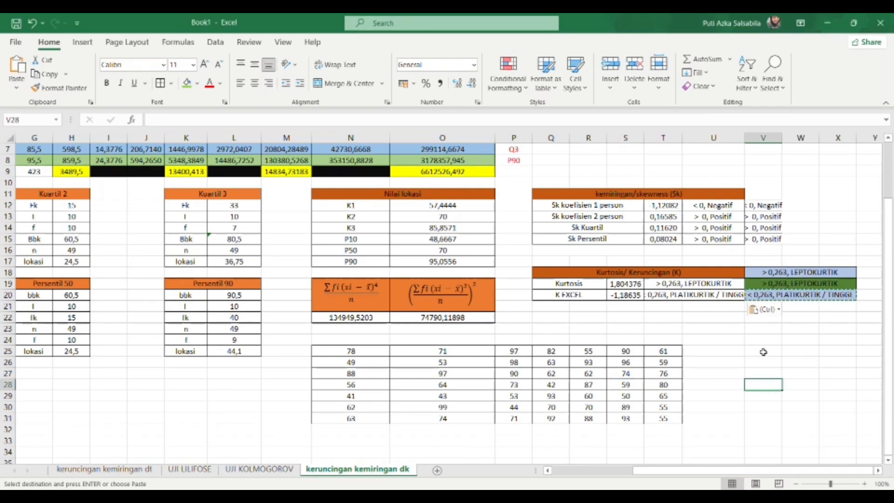
key("Home")
scroll(613, 320, "up", 2)
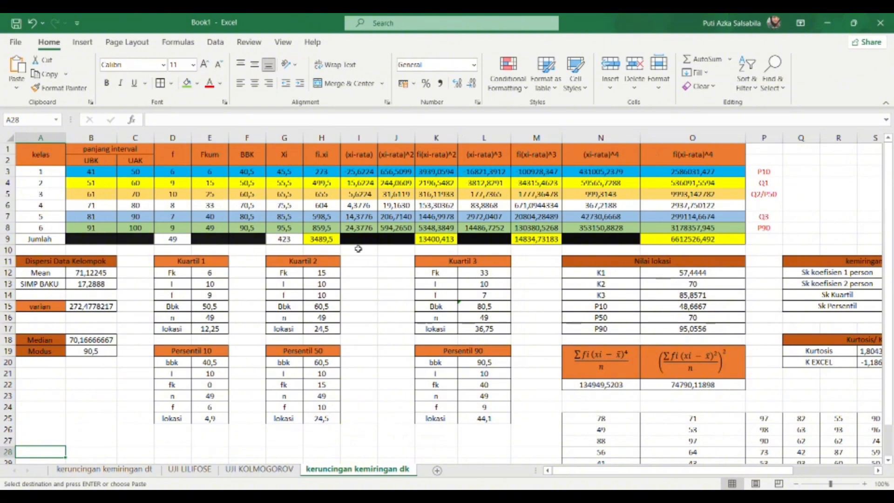
left_click_drag(109, 155, 170, 228)
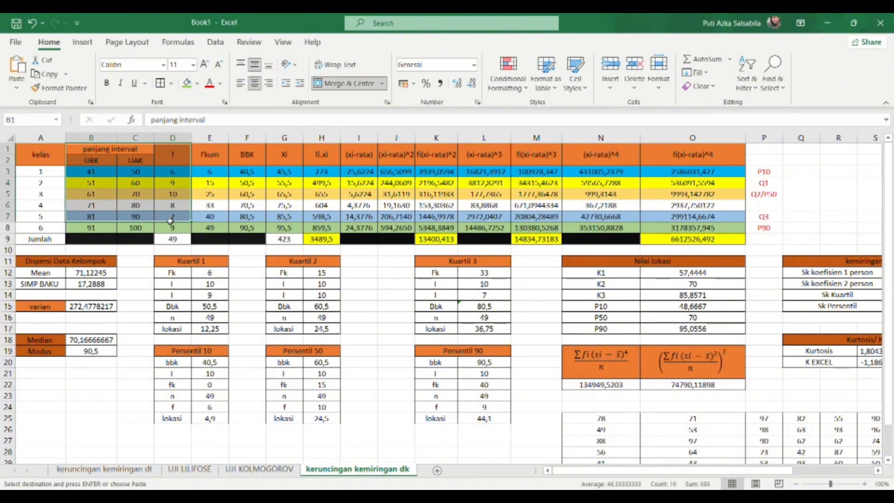
left_click(170, 228)
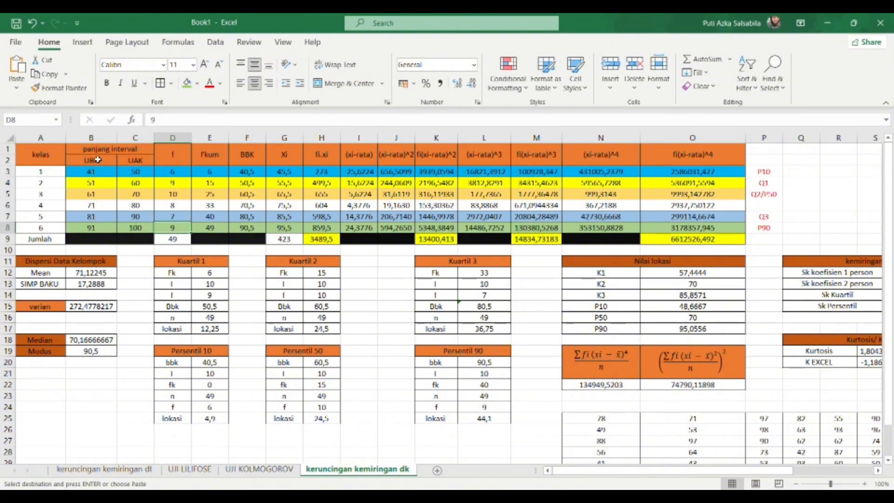
left_click_drag(99, 150, 171, 248)
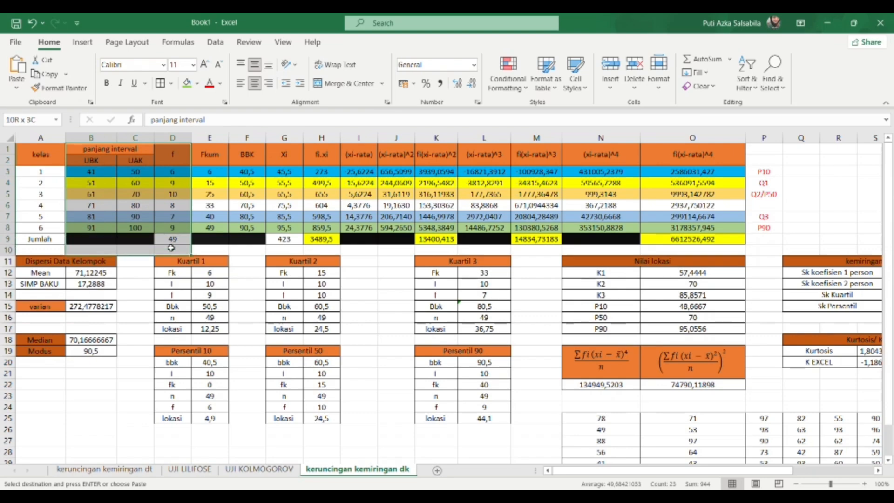
left_click_drag(41, 156, 164, 243)
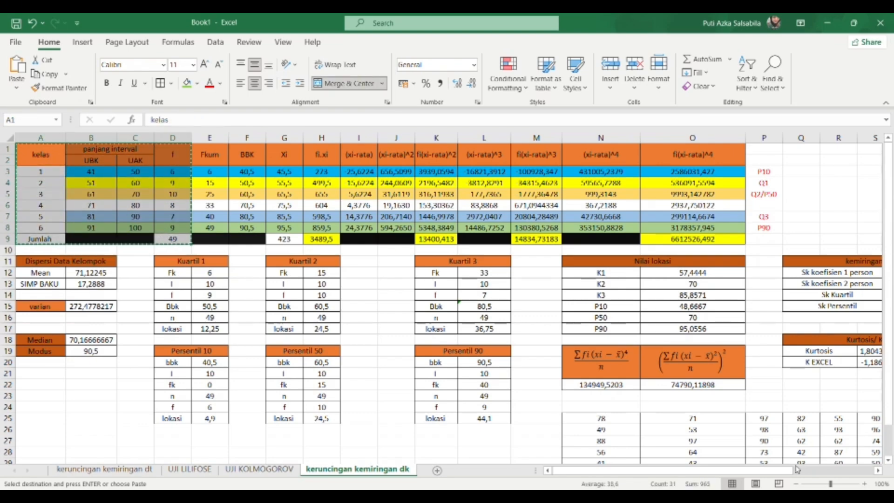
left_click_drag(776, 475, 887, 466)
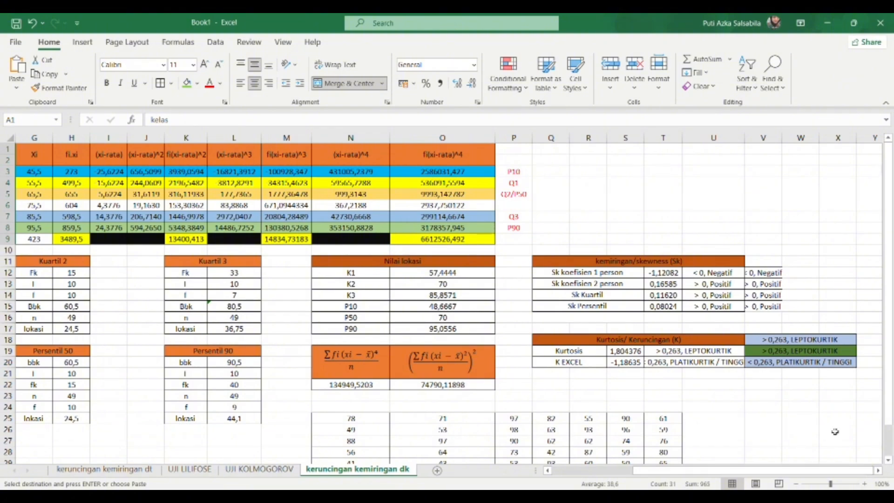
left_click(750, 422)
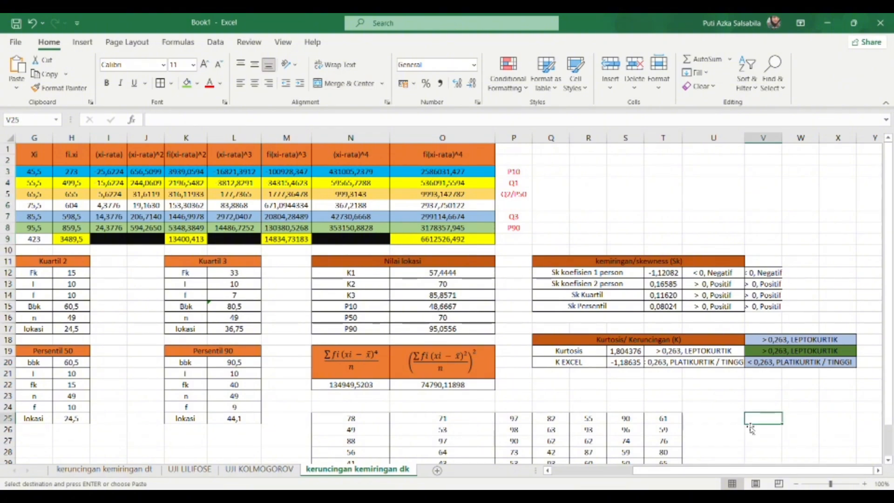
key("ctrl+v")
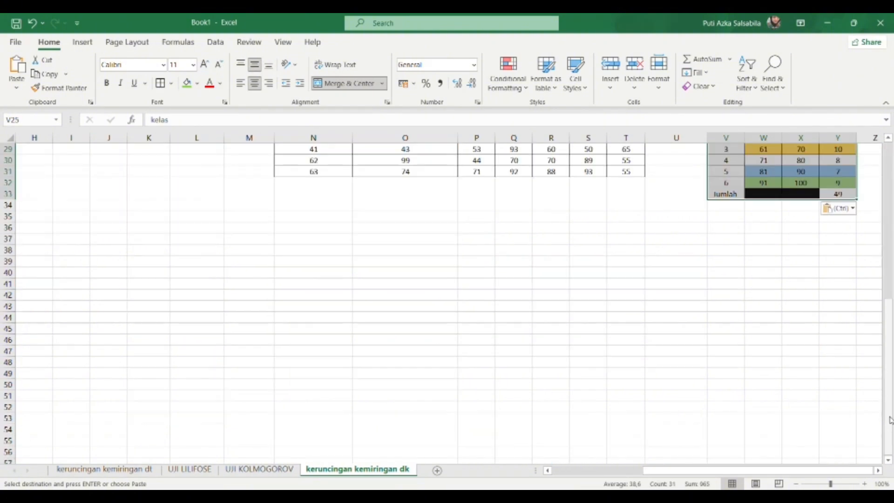
Insert a scatter chart with straight lines and markers from W25:Y33 and apply the dark grey chart style with glowing lines.
key("Right")
key("Right")
key("Right")
key("Right")
key("Right")
key("Down")
key("Down")
key("Down")
key("Down")
key("Down")
key("Down")
key("Down")
key("Down")
key("Down")
key("Down")
key("Down")
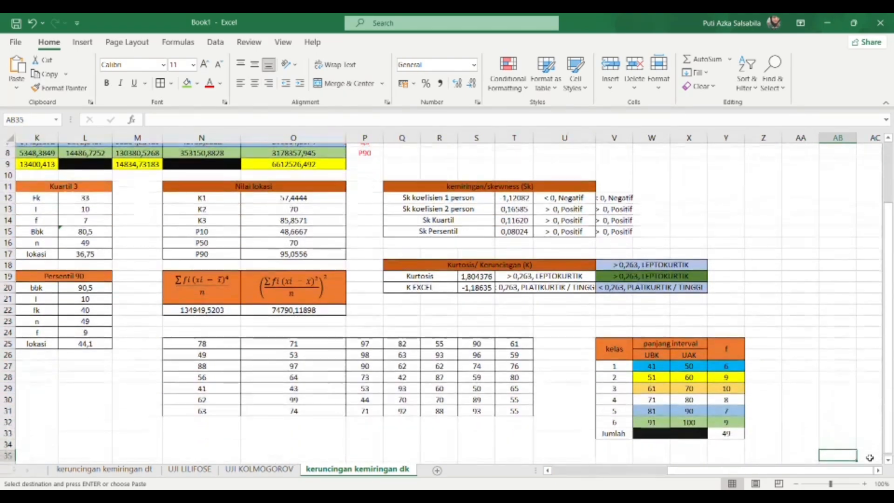
left_click_drag(658, 329, 729, 419)
left_click(82, 43)
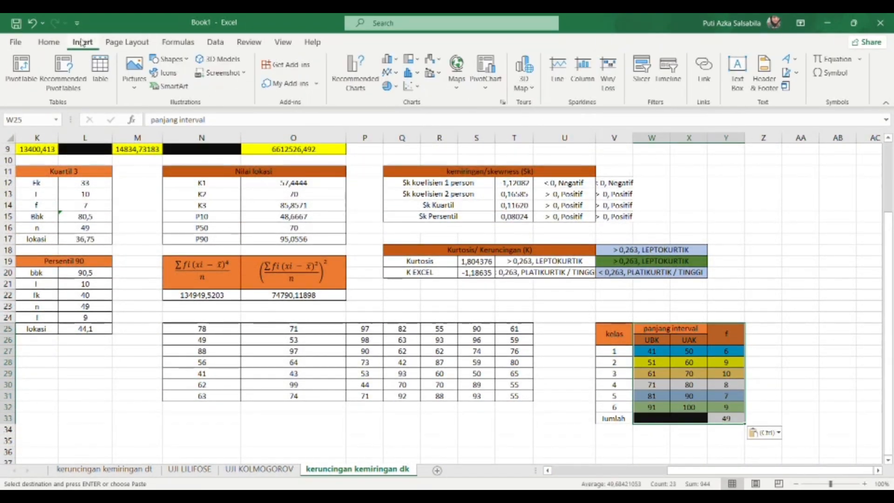
left_click(409, 90)
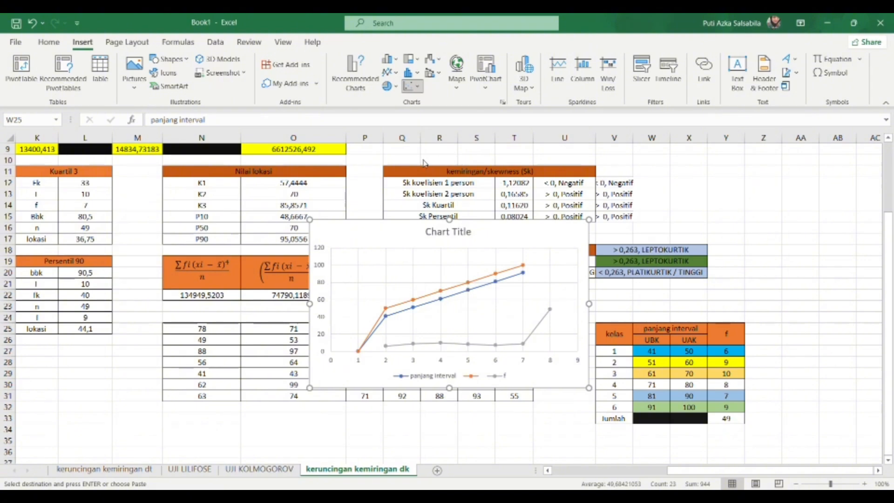
left_click(424, 163)
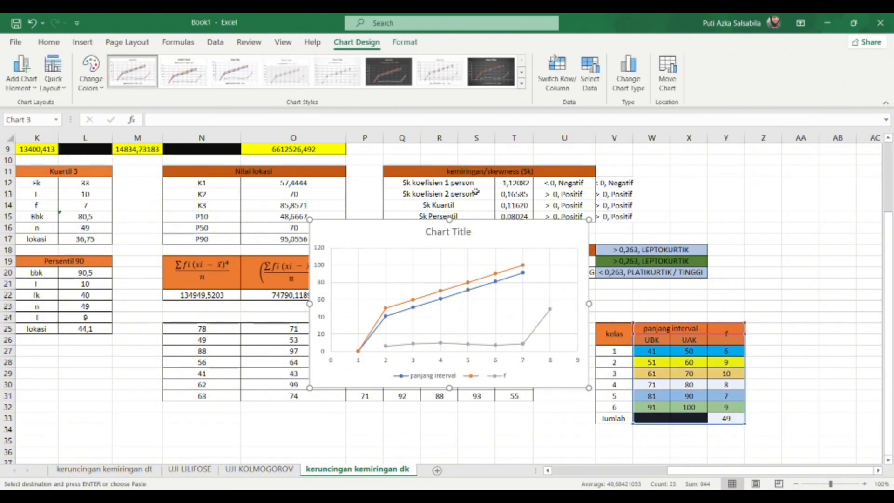
left_click(389, 72)
left_click_drag(528, 242, 862, 315)
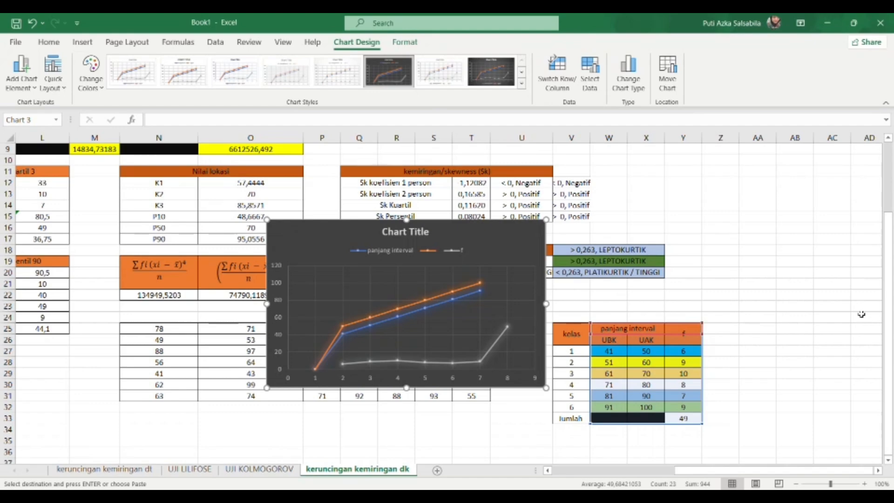
Title the chart "keruncingan/ kemiringan data kelompok" and close the chart formatting options.
double_click(434, 239)
left_click_drag(433, 233, 383, 233)
type("ker")
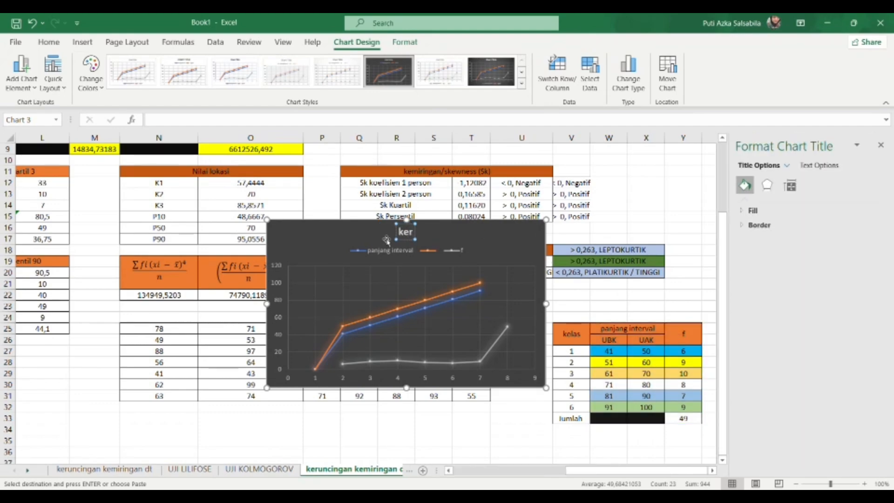
type("uncingan/ kem")
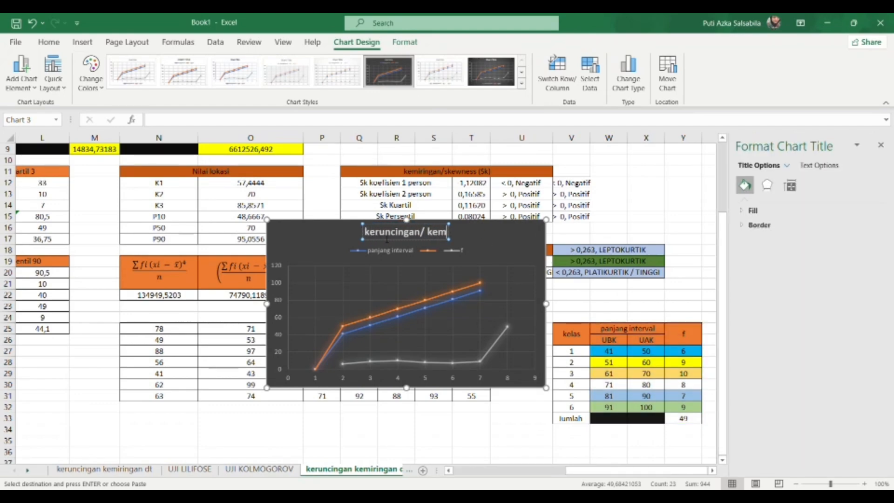
type("iringan data kelo")
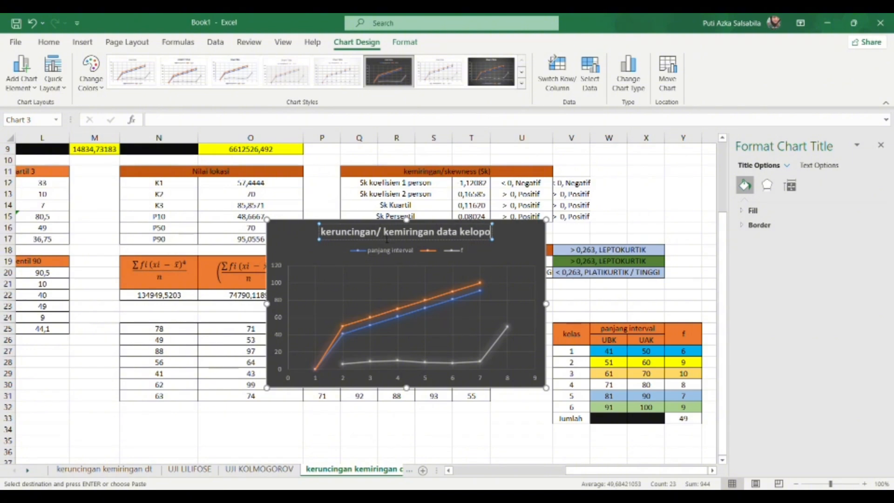
type("mpok")
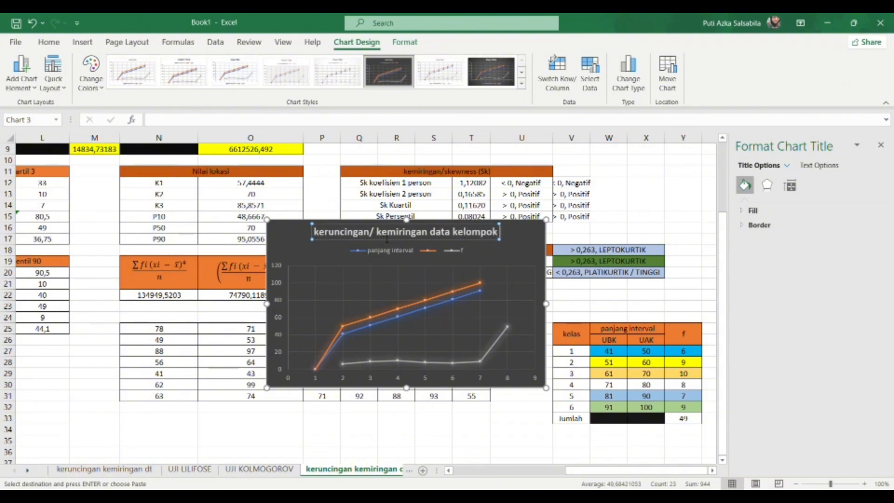
left_click(512, 263)
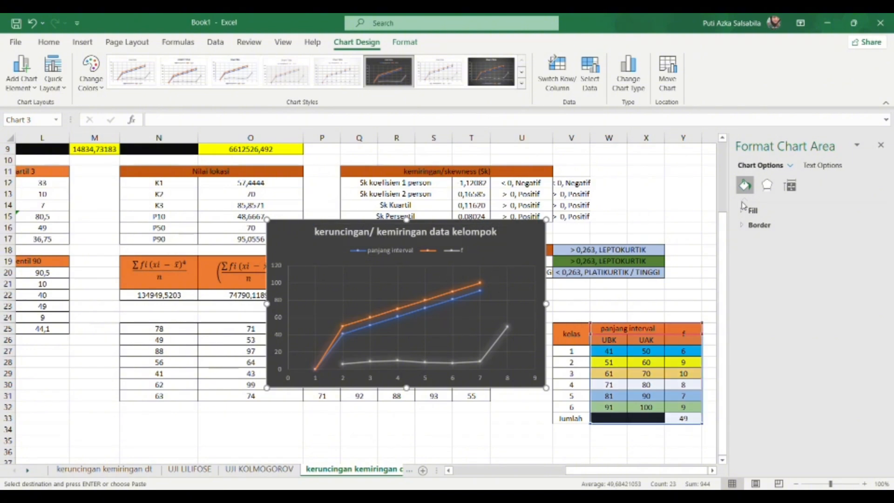
left_click(646, 182)
left_click(881, 146)
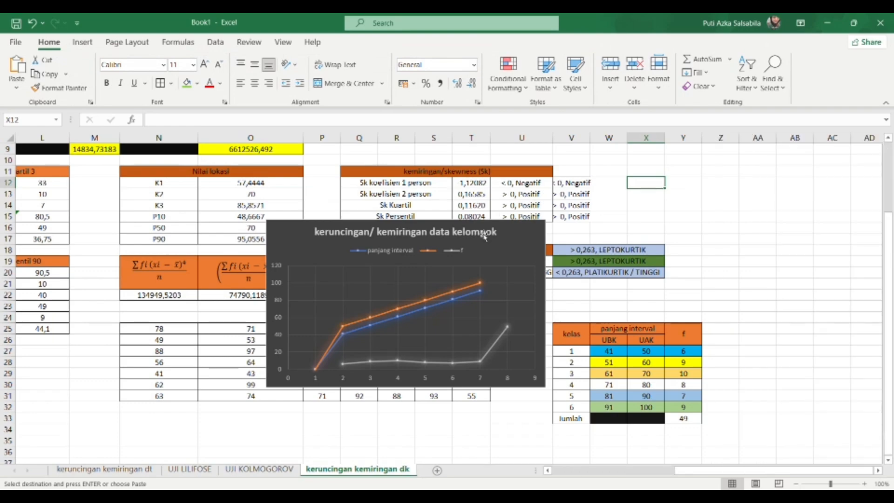
Move the chart off the kurtosis table to the area starting at column W, and slightly resize it.
left_click_drag(517, 243, 852, 256)
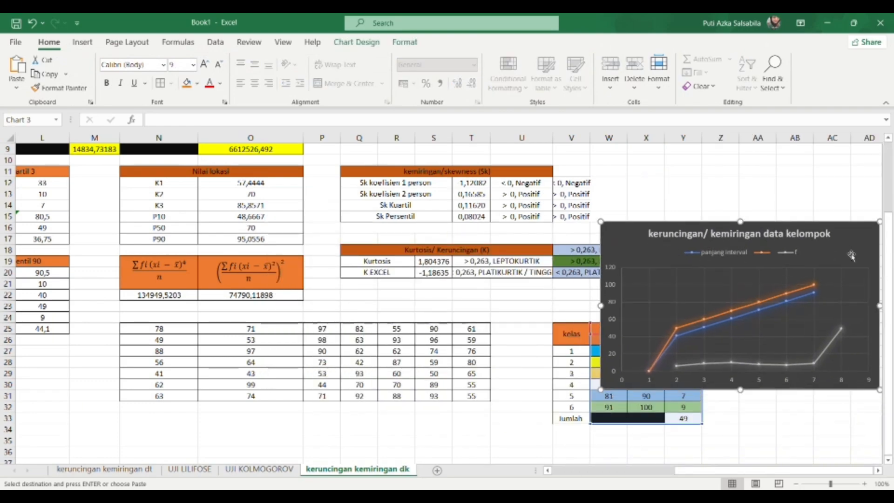
left_click_drag(881, 390, 845, 393)
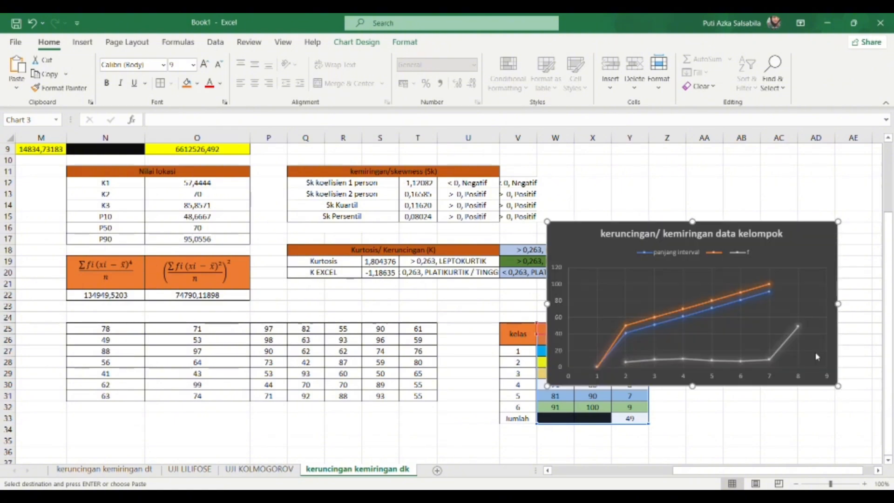
Move the chart beside the copied frequency table, to the empty area from column Z to AG, and deselect it.
left_click_drag(793, 247, 774, 283)
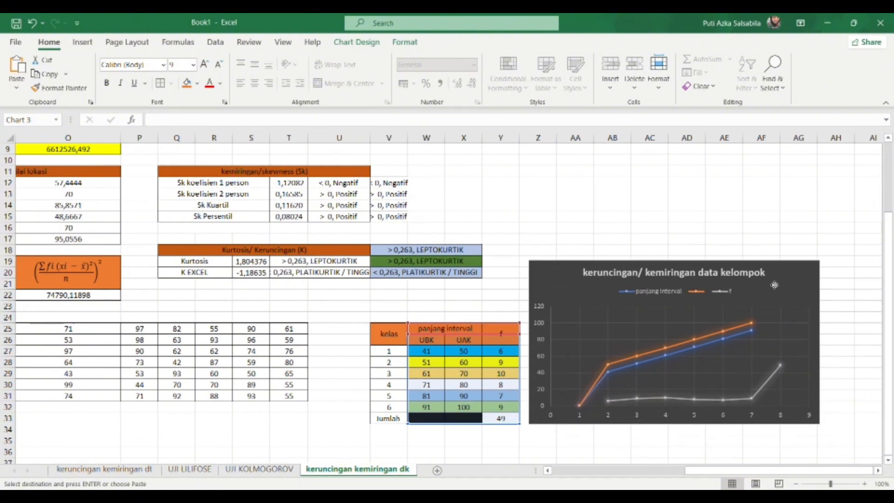
left_click(613, 238)
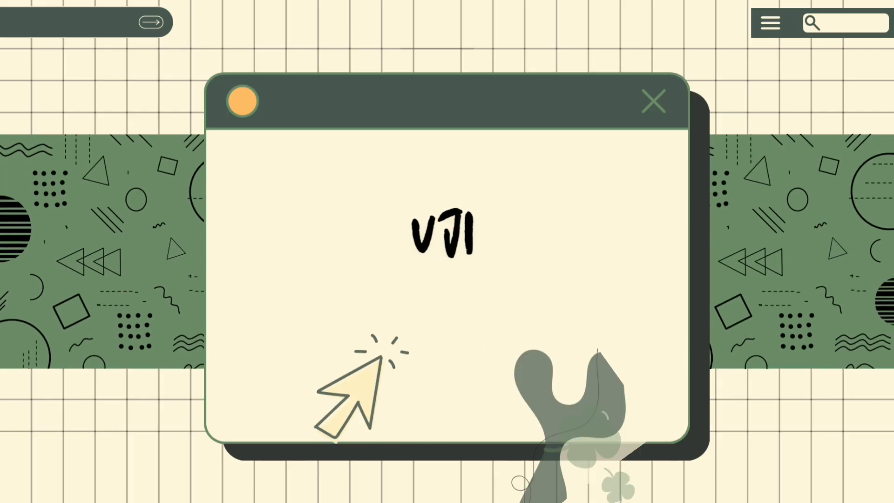
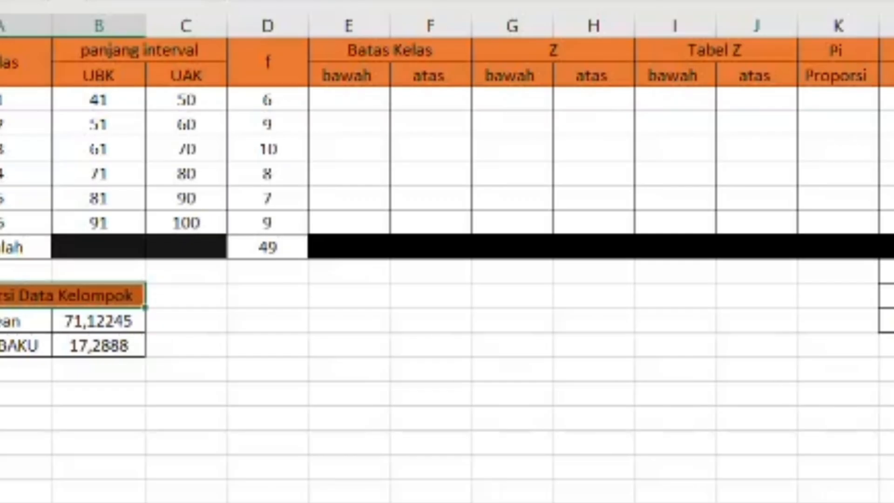
Calculate the lower class boundary in E3 as =B3-0,5 and fill the formula down to E8.
left_click(373, 98)
type("=")
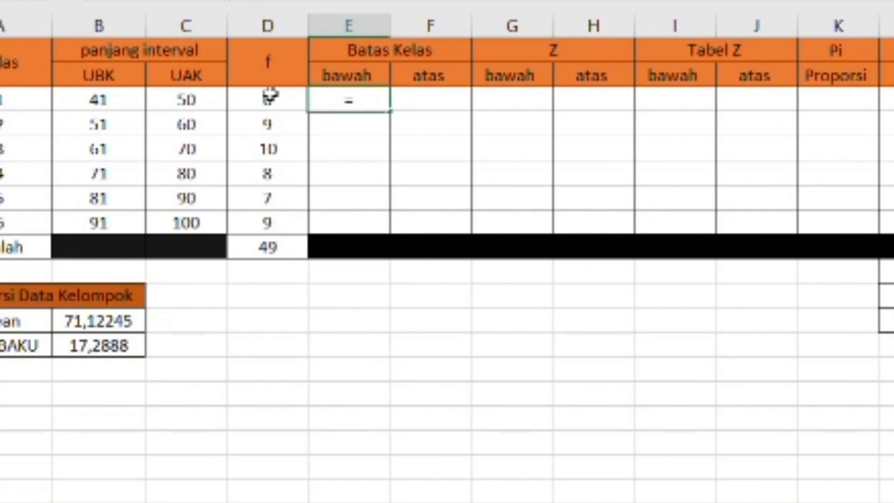
left_click(96, 103)
type("-0,5")
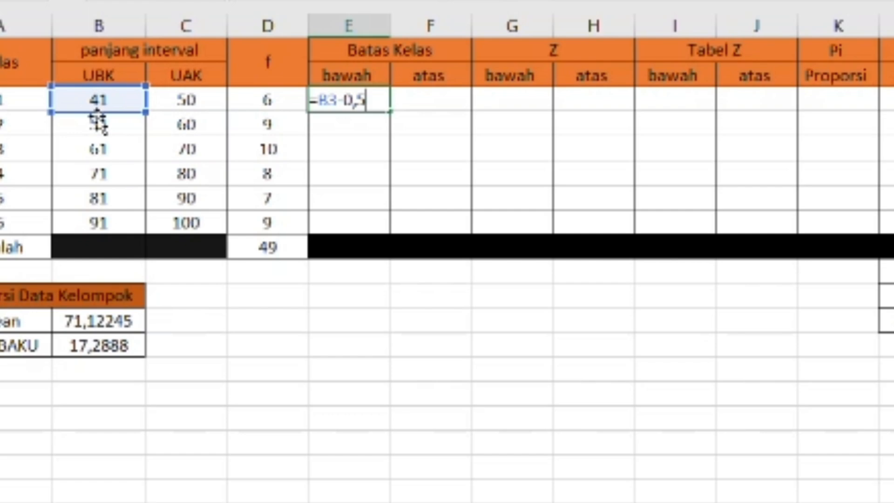
key("Return")
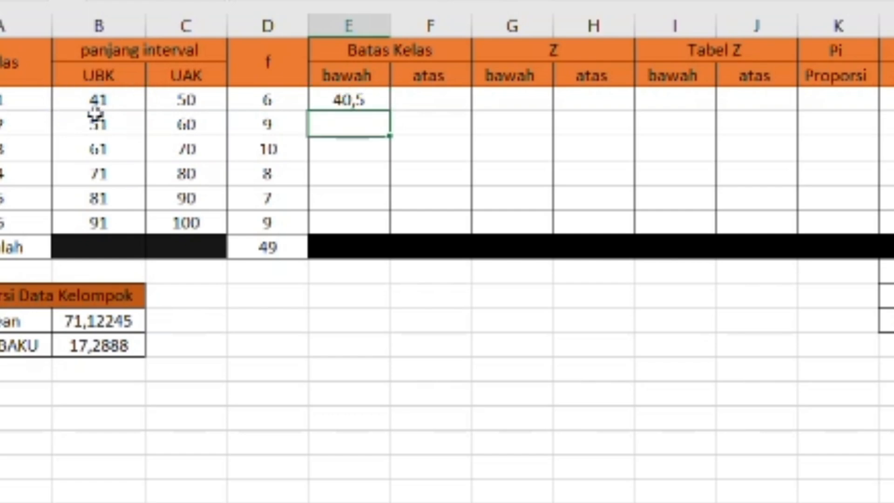
left_click(371, 106)
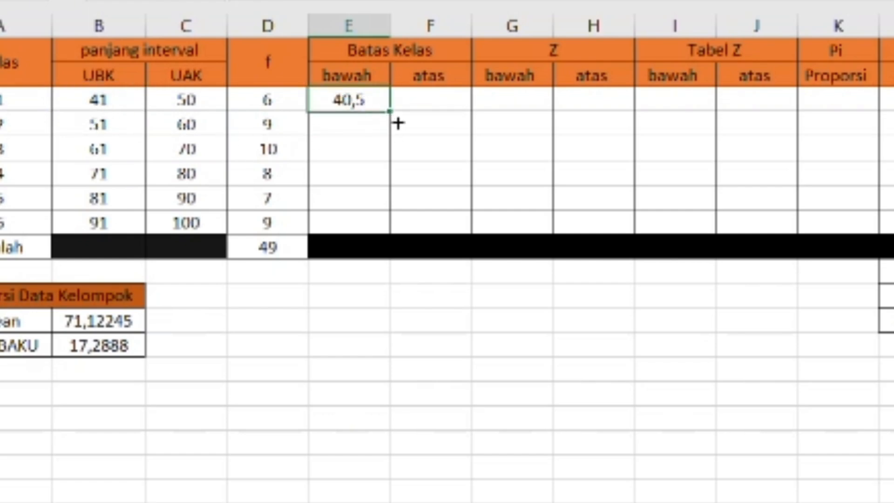
left_click_drag(398, 120, 397, 236)
Calculate the upper class boundary in F3 as =C3+0,5 and fill the formula down to F8.
left_click(446, 105)
type("=")
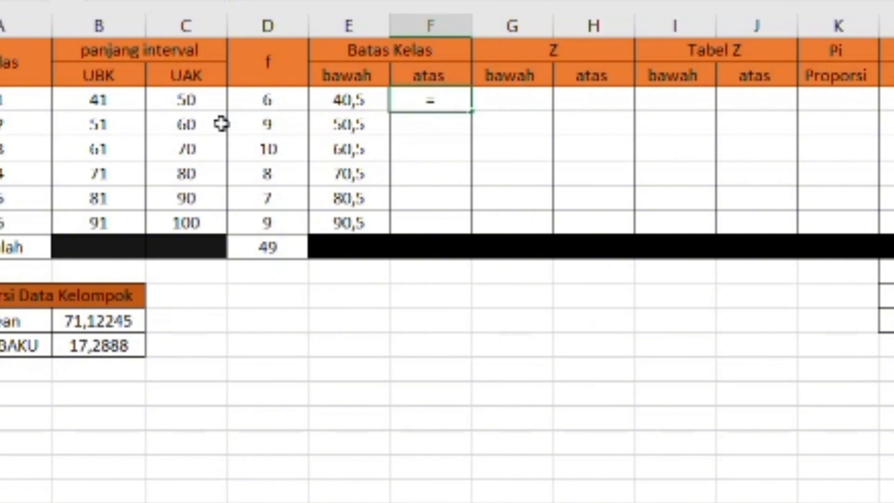
left_click(193, 100)
type("+0,5")
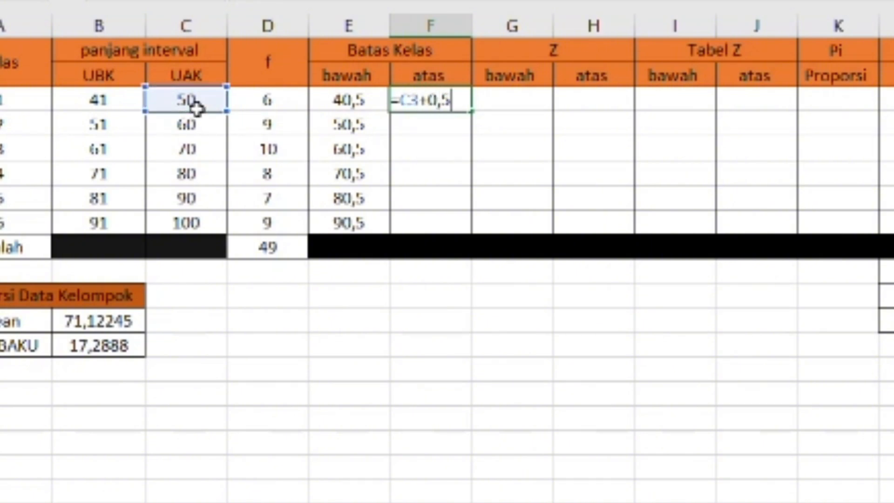
key("Return")
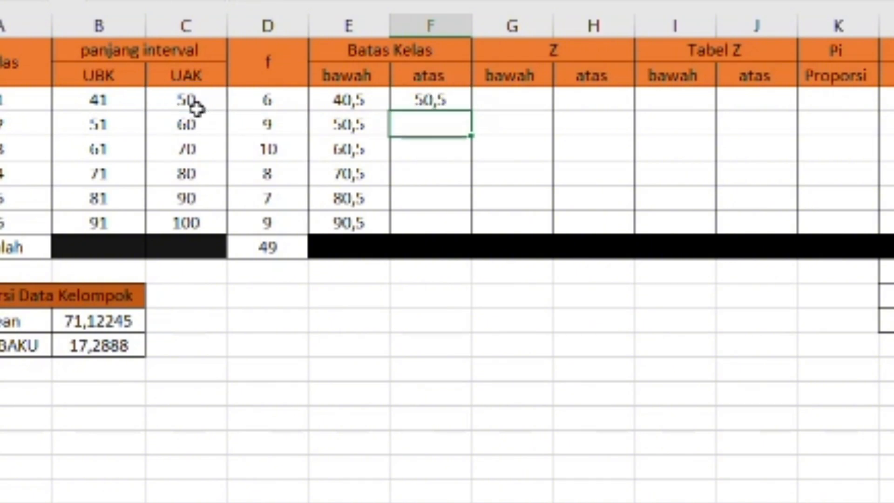
left_click(453, 109)
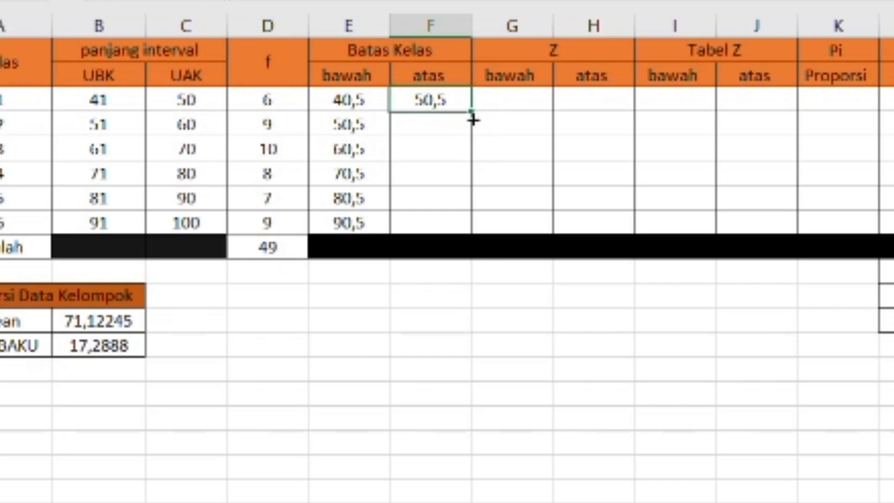
left_click_drag(478, 120, 471, 235)
Start the lower Z formula in G3 as =E3-B12/B13, using the lower boundary, mean and standard deviation.
left_click(521, 104)
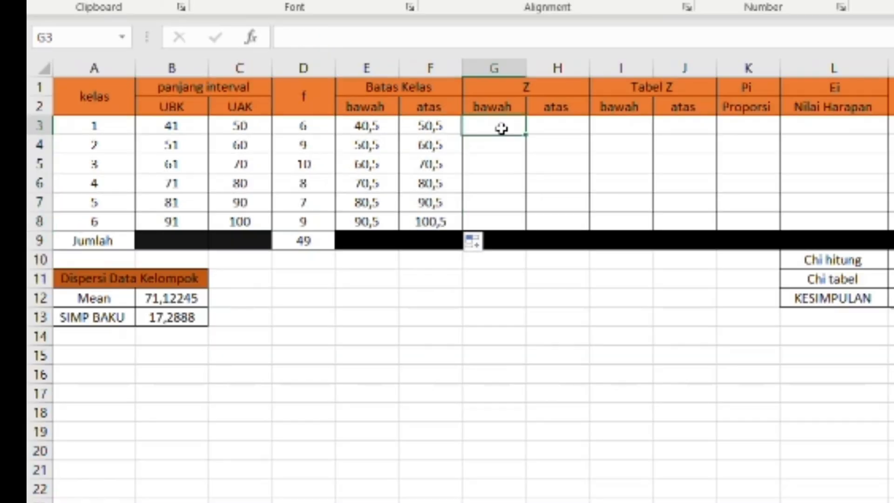
type("=")
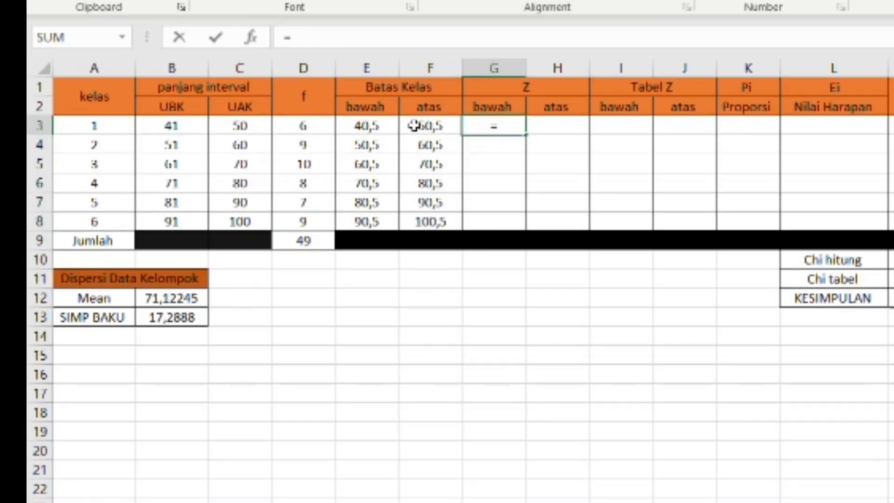
left_click(369, 133)
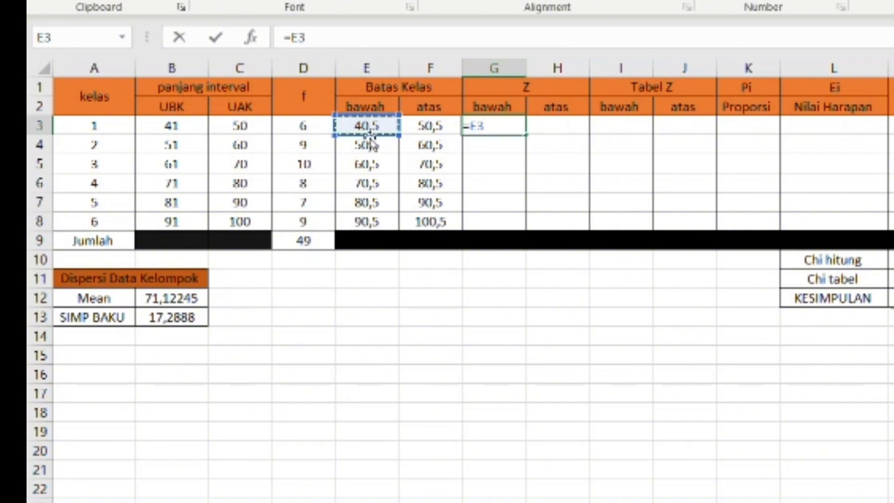
type("-")
left_click(176, 303)
type("/")
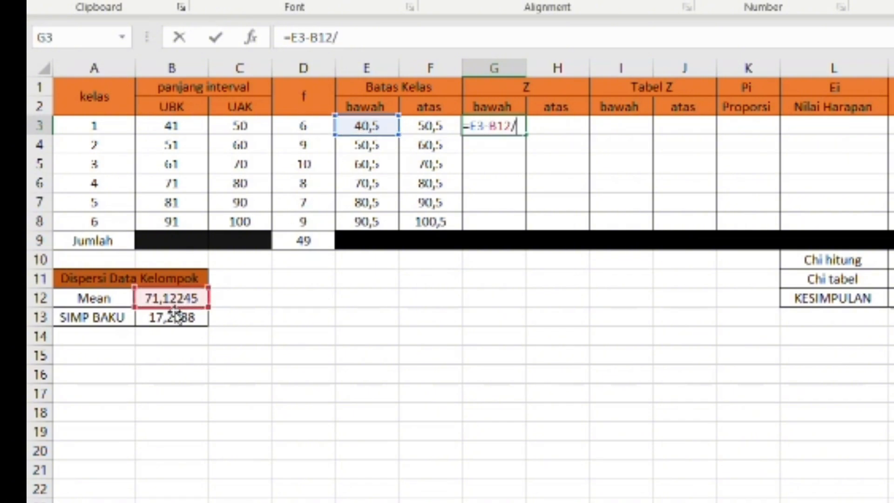
left_click(186, 320)
Add parentheses and absolute references to the lower Z formula in G3, making it =(E3-$B$12)/$B$13.
left_click(452, 127)
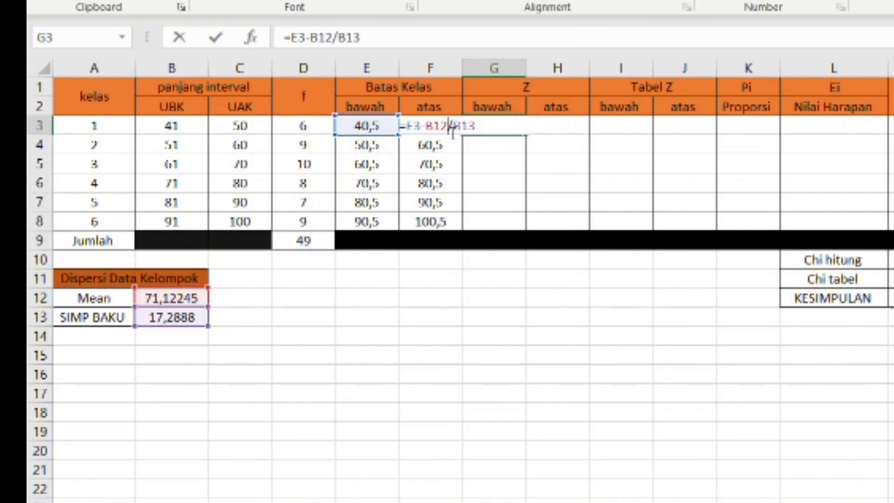
type(")")
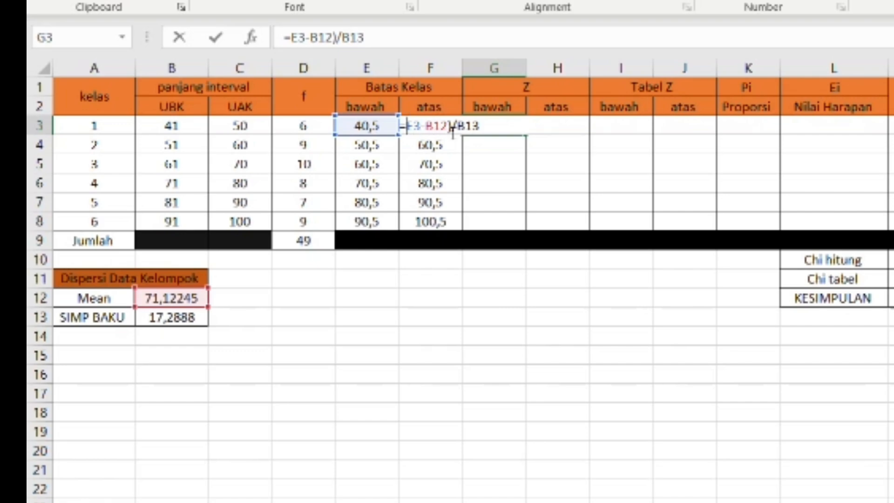
type("(")
key("Right")
key("Right")
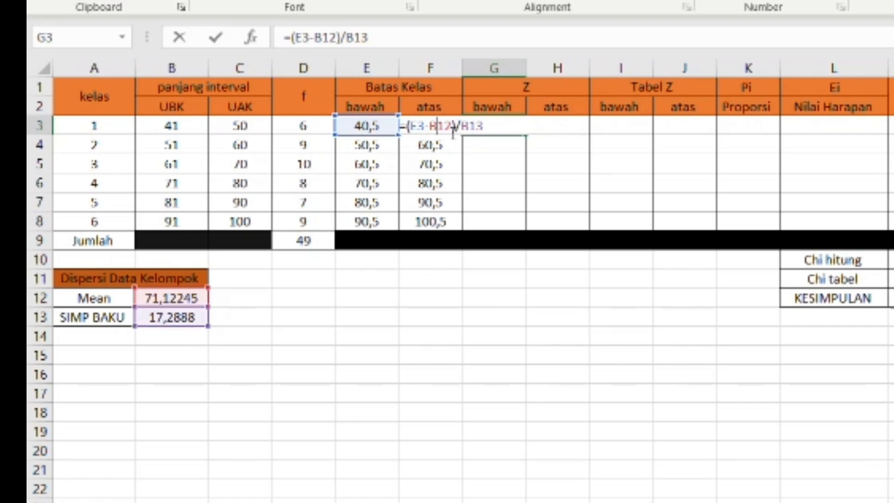
type("$B$")
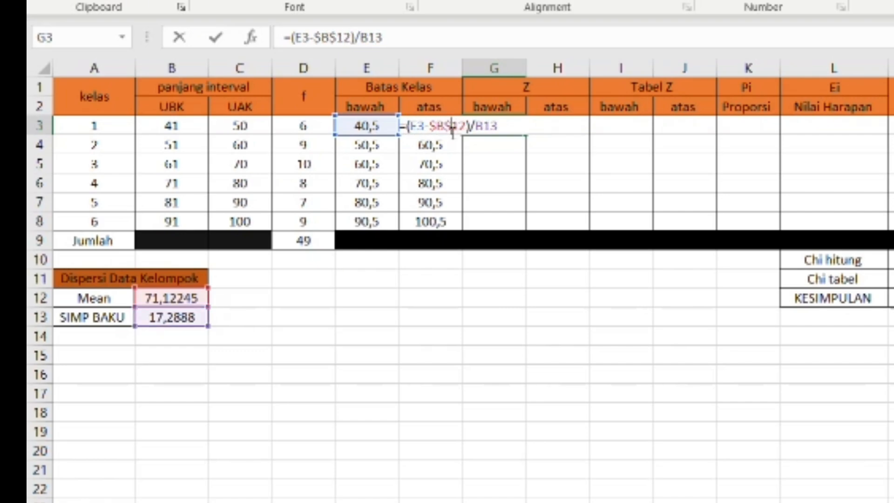
key("Right")
key("Right")
key("Right")
key("Right")
type("$B")
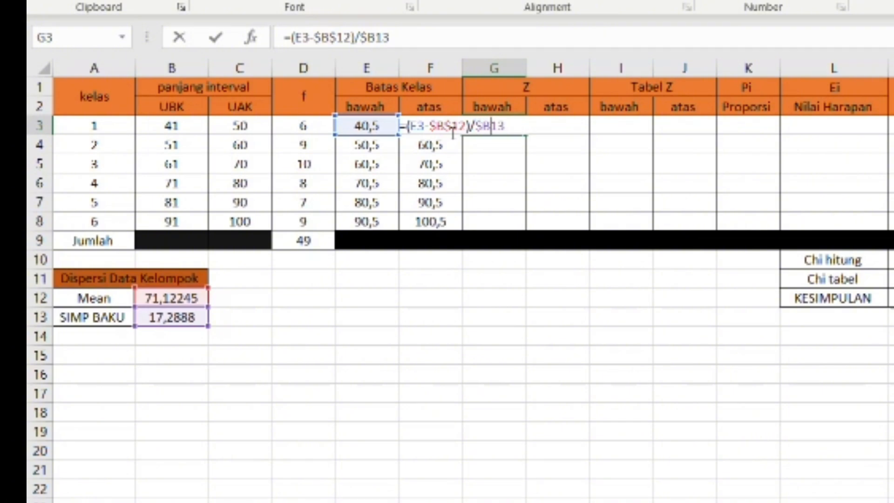
type("$")
key("Return")
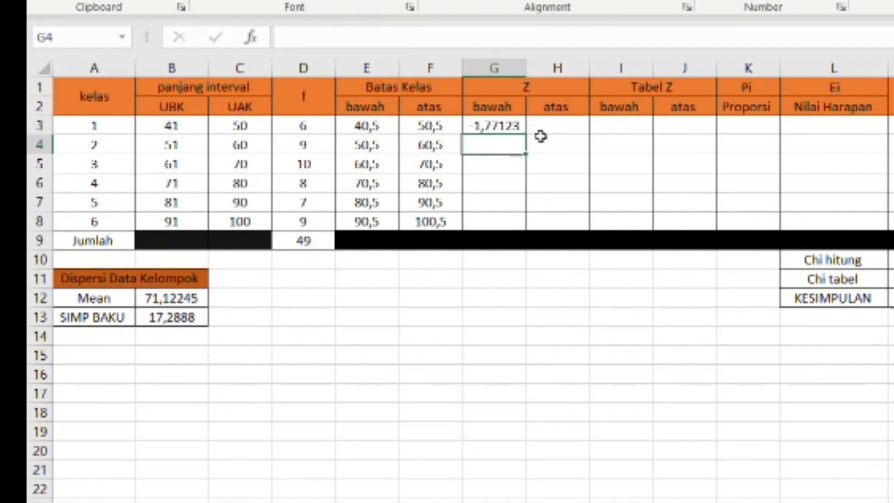
left_click(571, 126)
type("=")
key("Escape")
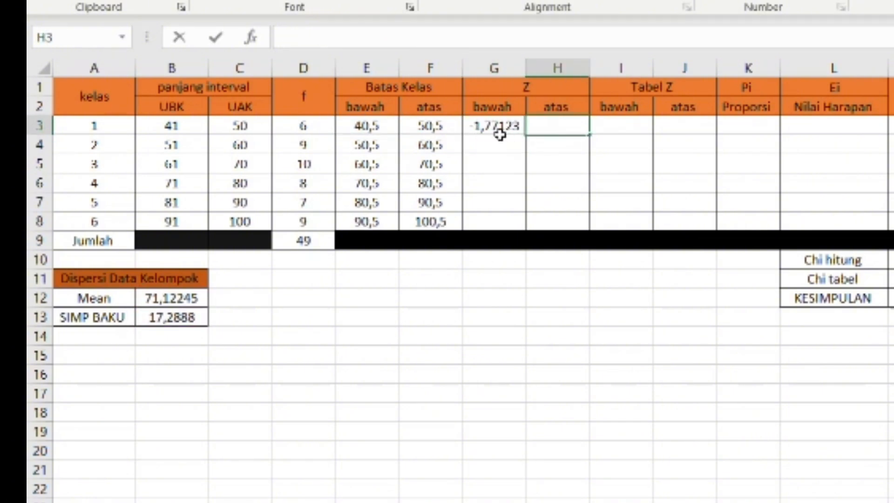
Fill the lower Z formula from G3 down to G8.
left_click(502, 135)
left_click_drag(532, 141, 530, 227)
Start the upper Z formula in H3 with =(F3-$B$12, subtracting the absolutely referenced mean from the upper boundary.
left_click(563, 126)
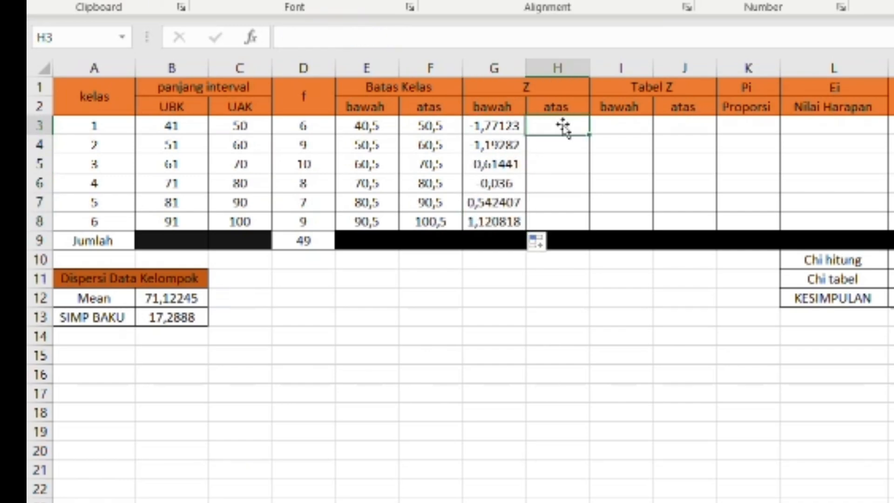
type("=")
left_click(424, 131)
key("BackSpace")
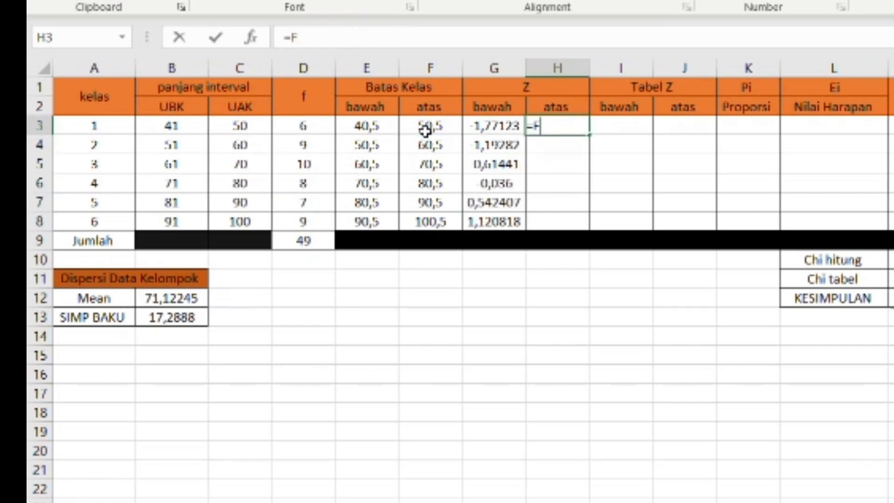
type("(")
left_click(426, 142)
left_click(431, 128)
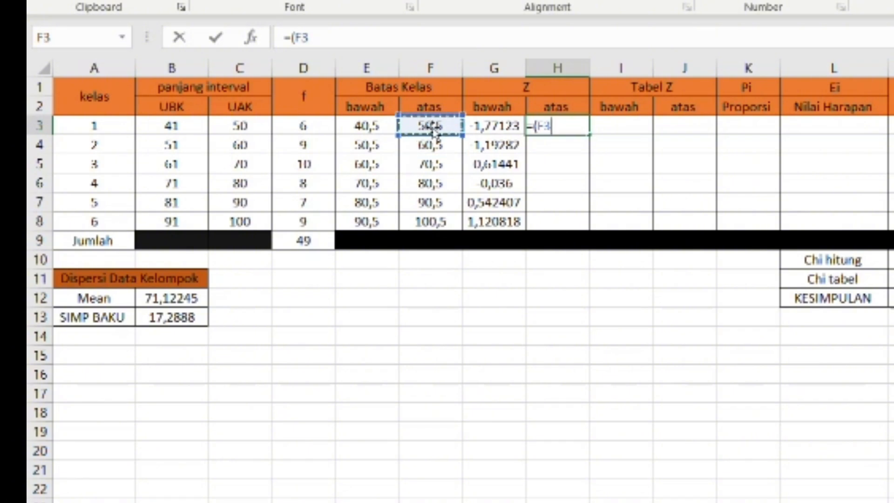
type("-")
left_click(200, 299)
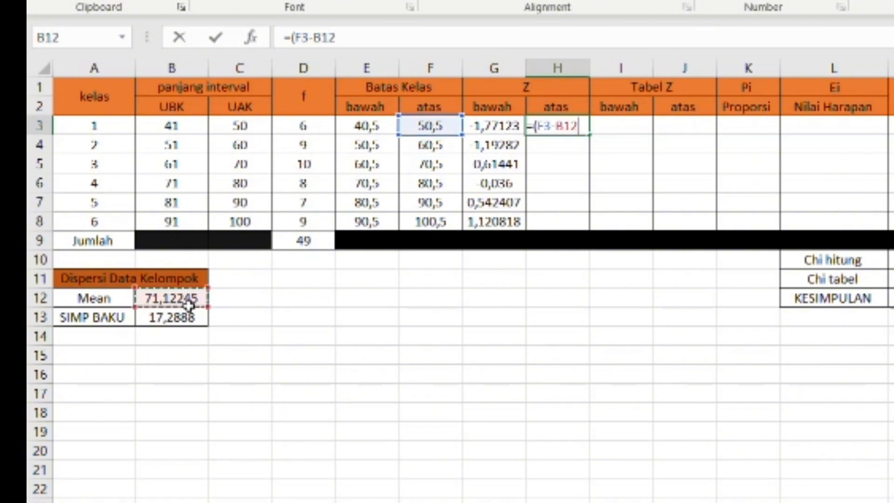
left_click(568, 128)
type("$")
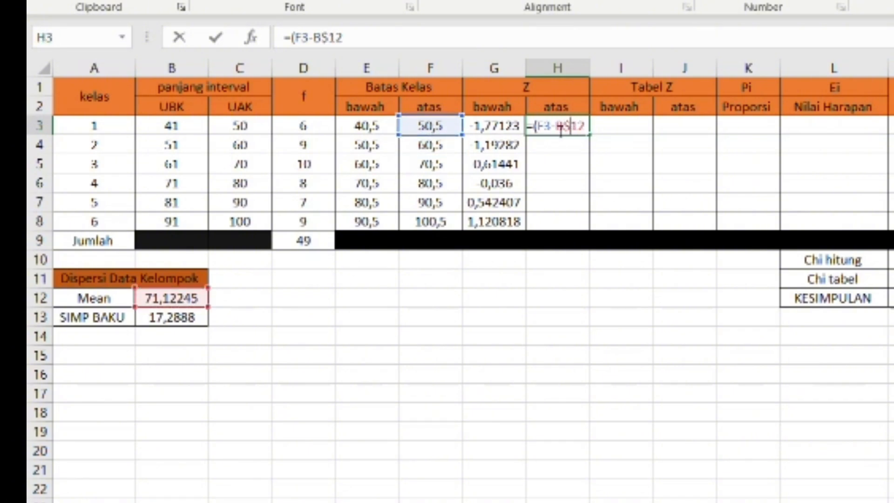
key("Left")
key("Left")
type("$12")
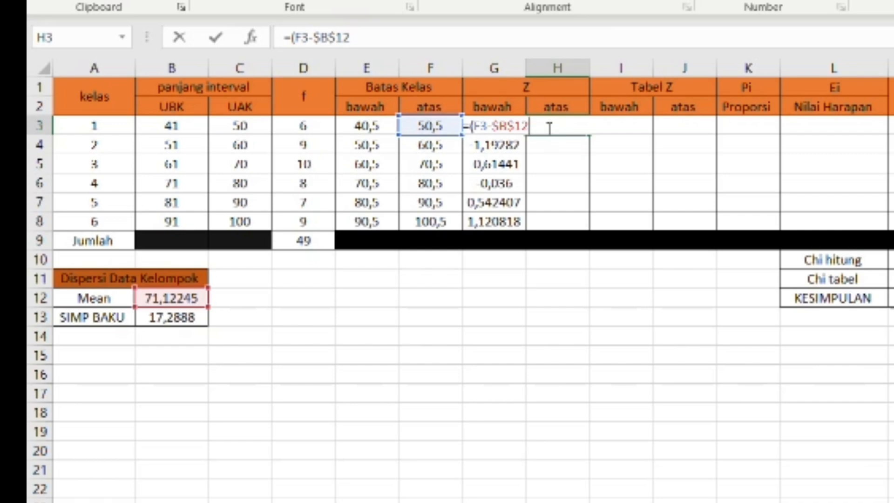
Complete the upper Z formula in H3 as =(F3-$B$12)/$B$13 and fill it down to H8.
type(")/")
left_click(196, 318)
key("F2")
key("Left")
key("Left")
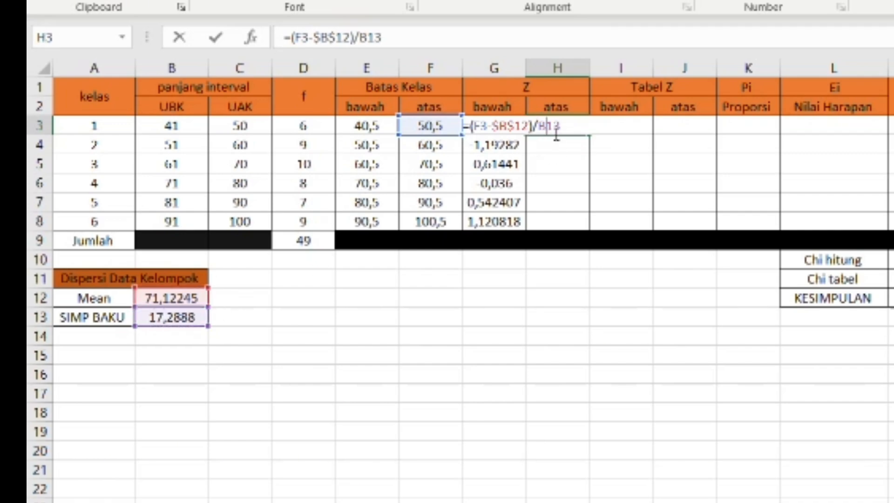
type("$")
key("Left")
key("Left")
type("$")
key("Return")
left_click(544, 131)
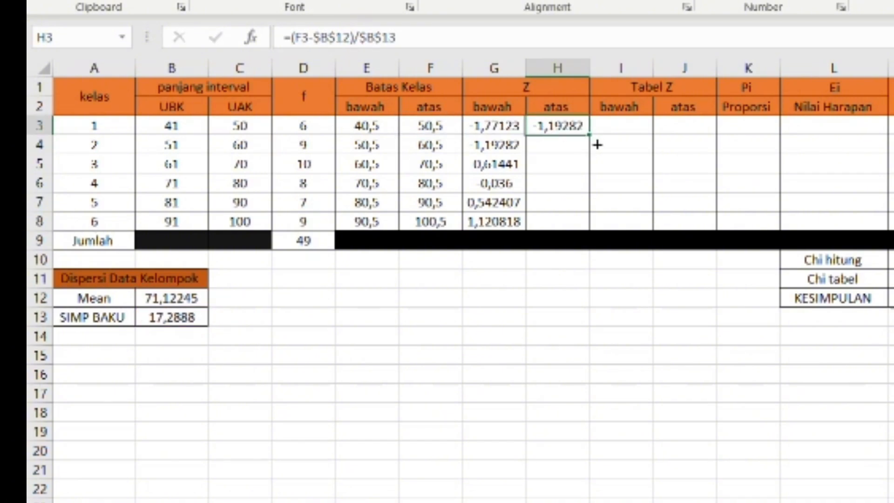
left_click_drag(596, 140, 594, 222)
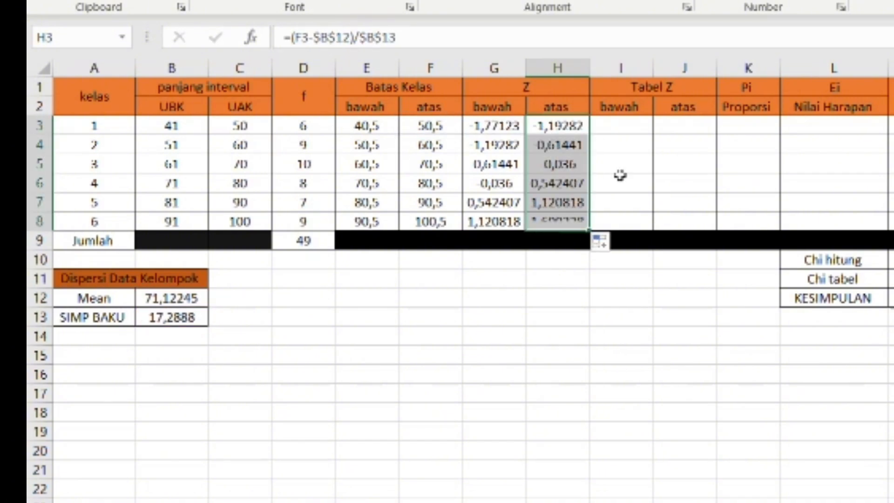
Calculate the lower Tabel Z value in I3 with NORMSDIST of the lower Z score in G3.
left_click(644, 126)
type("=")
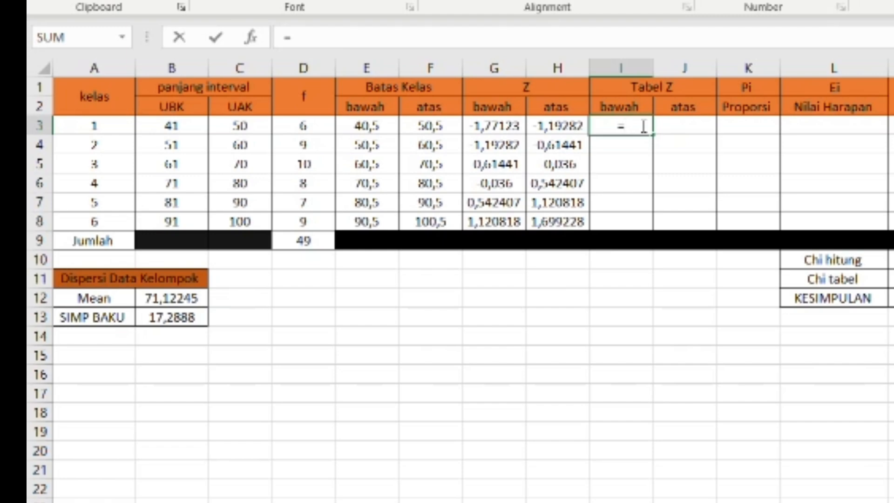
type("normsd")
key("Tab")
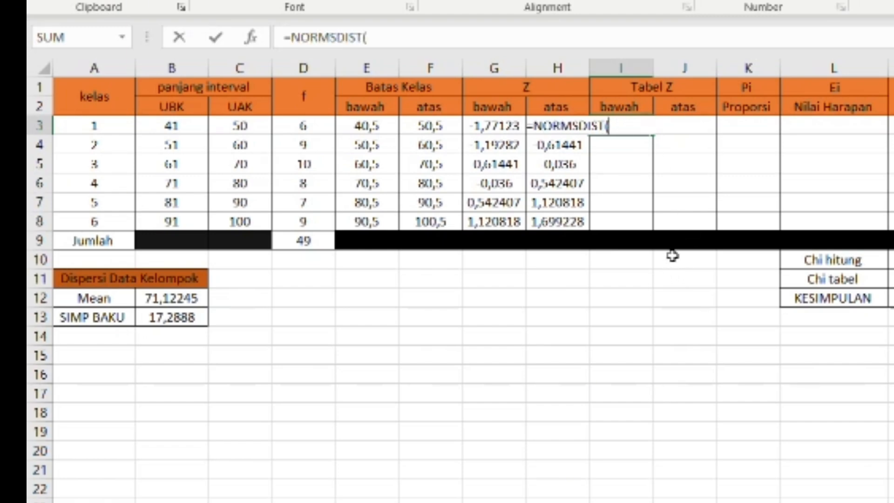
left_click(503, 132)
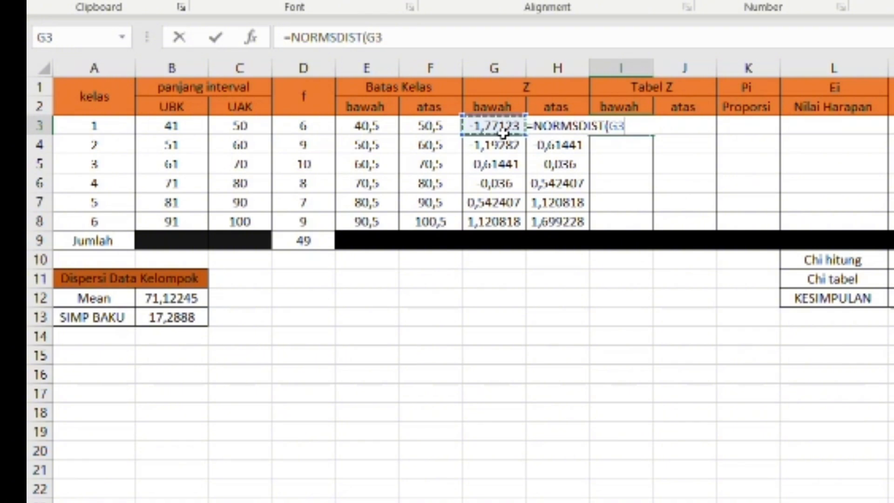
key("Return")
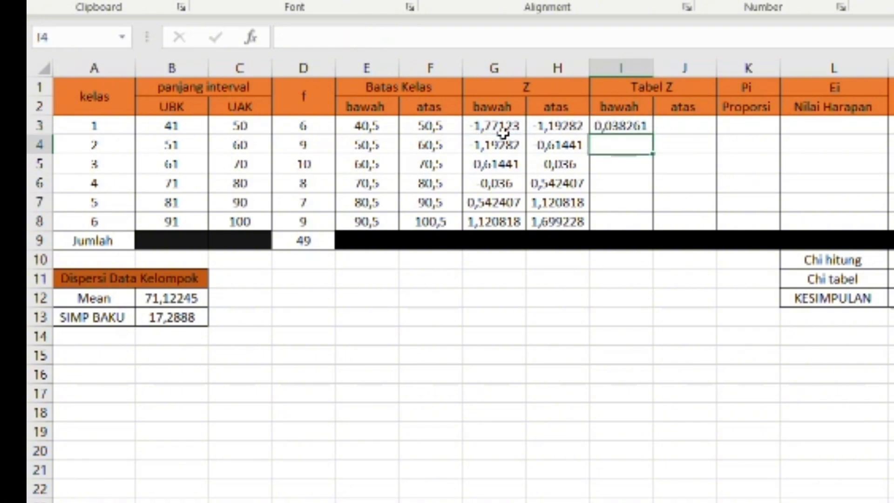
Fill the lower Tabel Z formula from I3 down to I8.
left_click(639, 131)
left_click_drag(654, 138, 651, 230)
Calculate the upper Tabel Z value in J3 as =NORMSDIST(H3) and fill it down to J8.
left_click(679, 132)
type("=")
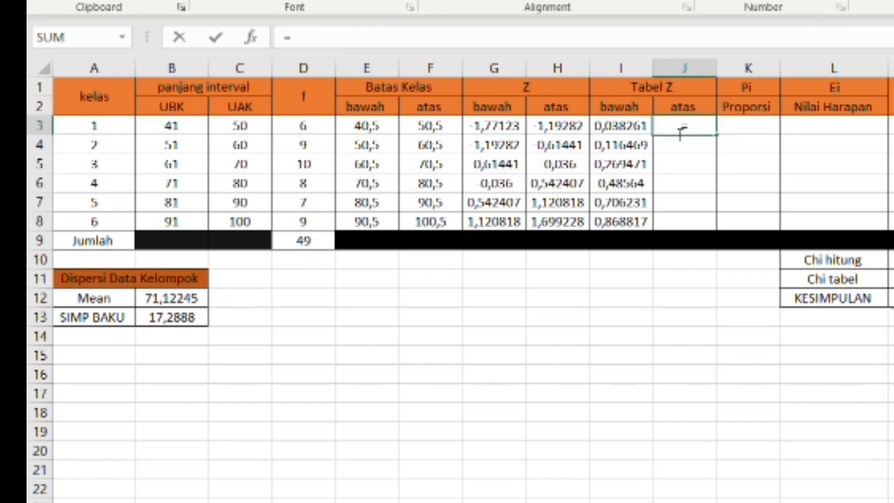
type("nor")
key("Tab")
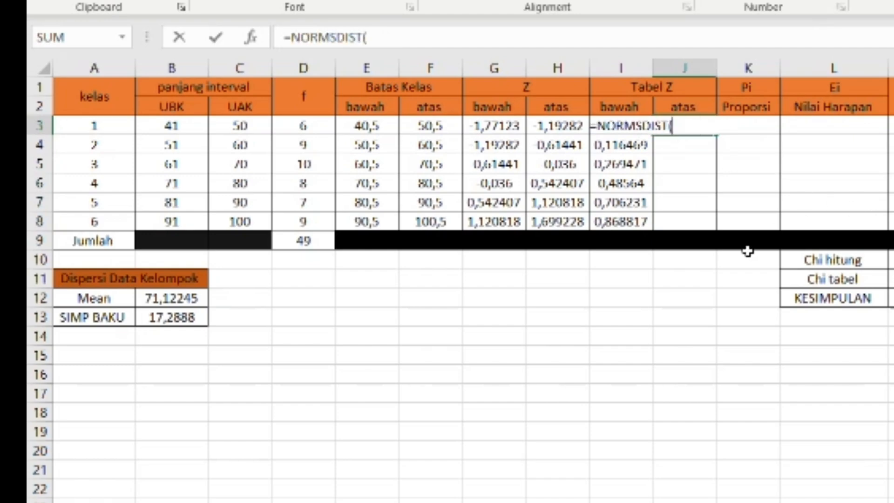
left_click(562, 134)
type(")")
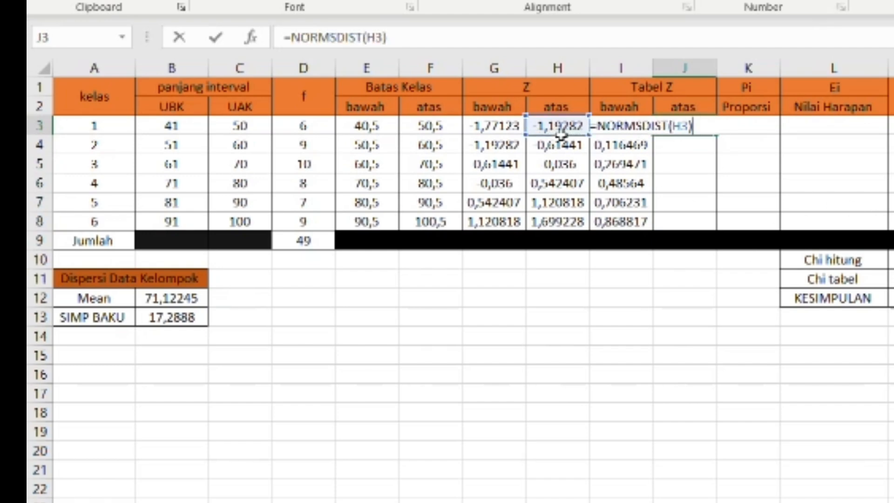
key("Return")
left_click(701, 135)
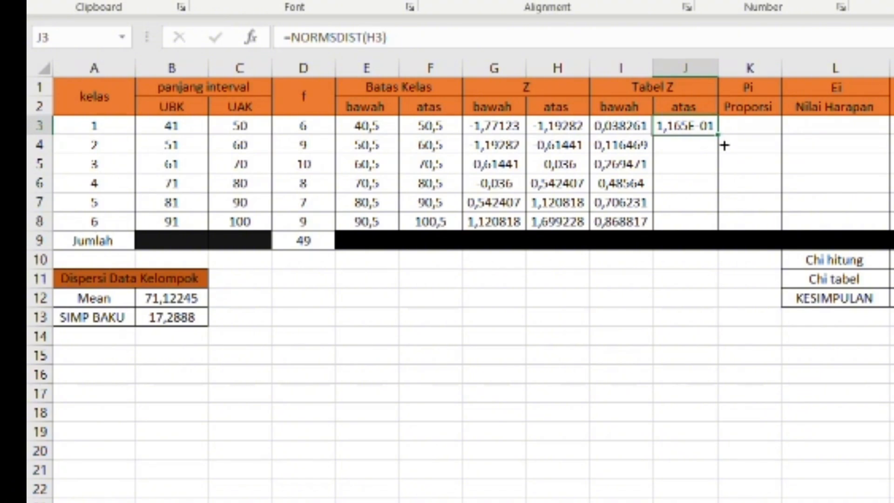
left_click_drag(722, 142, 720, 230)
Calculate the Pi proportion in K3 as =ABS(I3-J3) and fill it down to K8.
left_click(764, 131)
type("=abs")
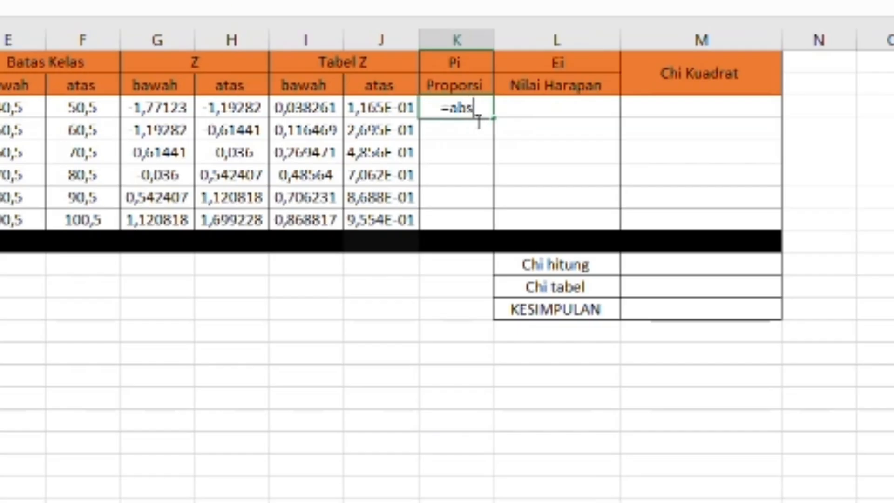
key("Tab")
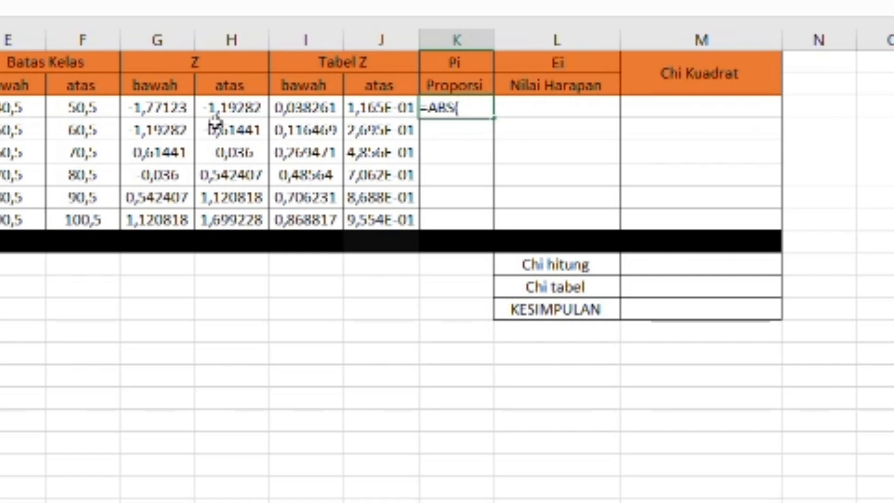
left_click(304, 108)
type("-")
left_click(396, 112)
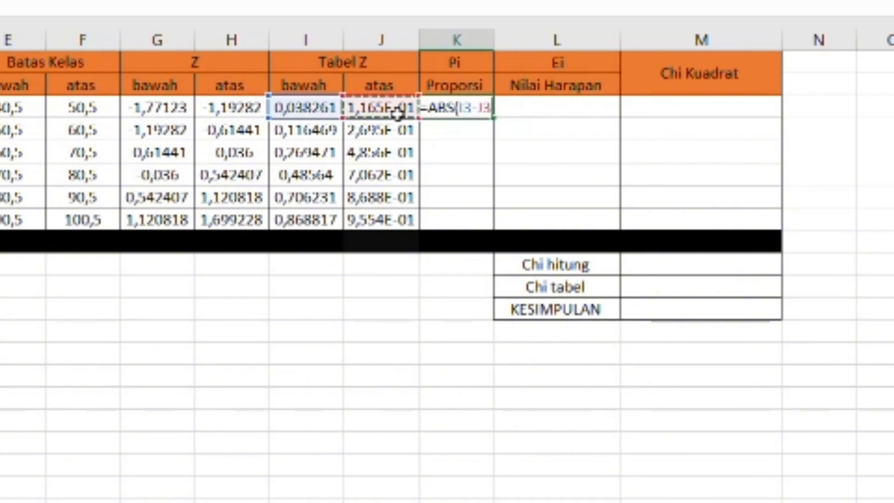
type(")")
key("Return")
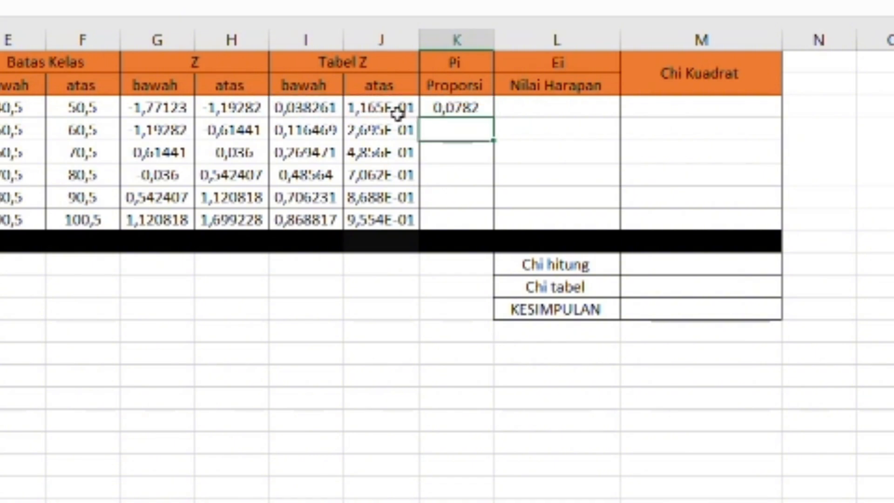
double_click(471, 110)
key("Return")
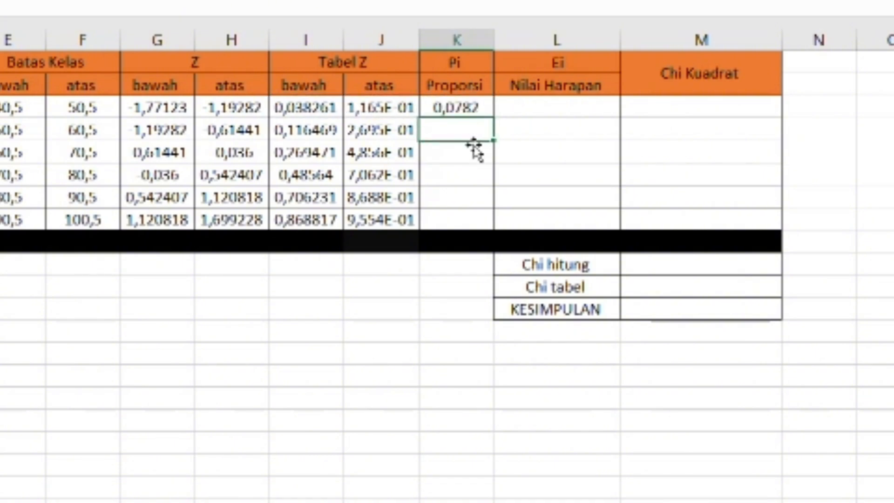
left_click(471, 112)
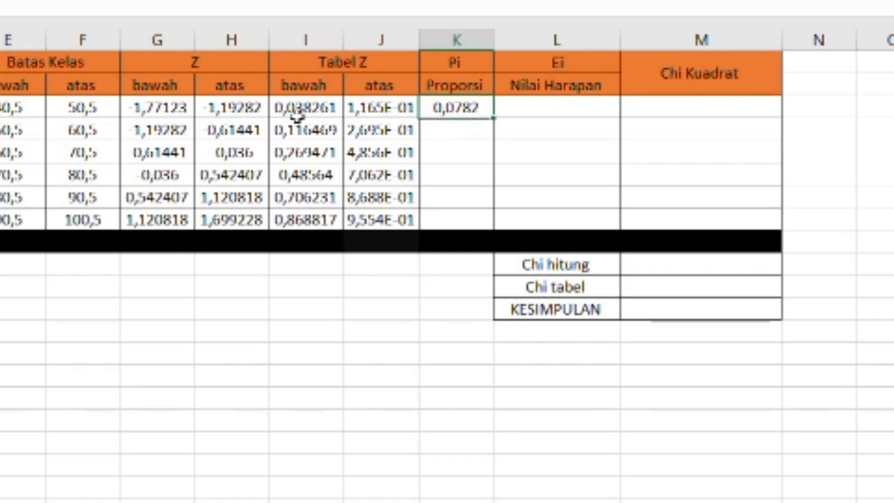
left_click_drag(499, 140, 486, 219)
Calculate the expected value Ei in L3 as =K3*$D$9 and fill it down to L8.
type("=")
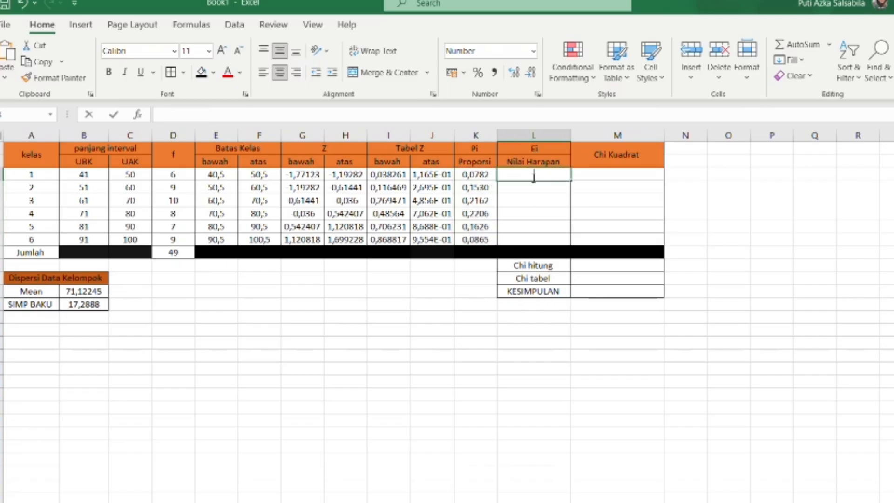
left_click(478, 177)
type("*")
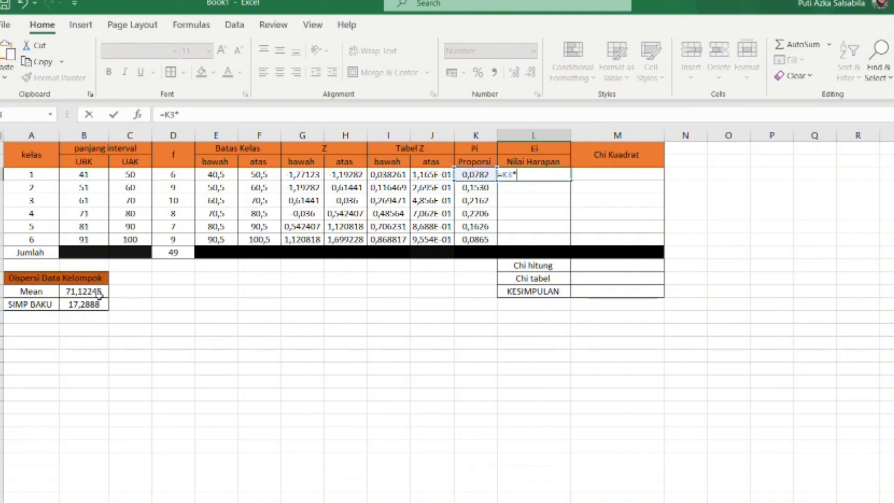
left_click(182, 254)
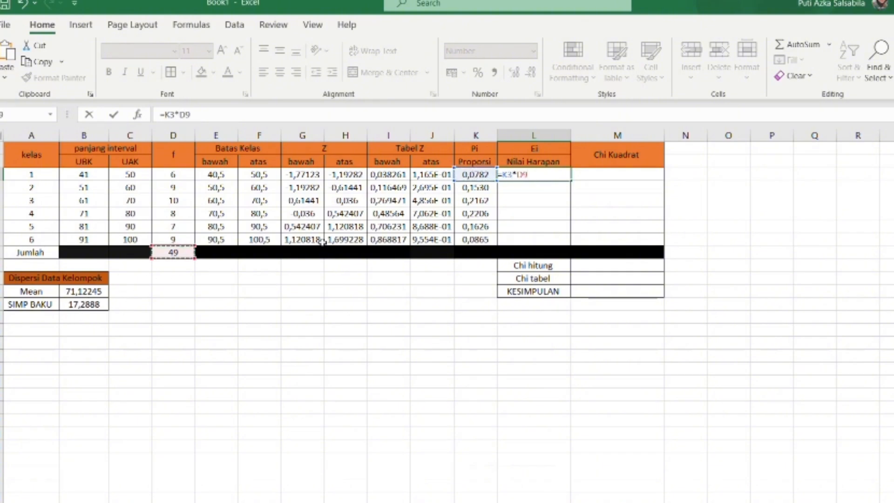
left_click(529, 180)
type("$D$")
key("Return")
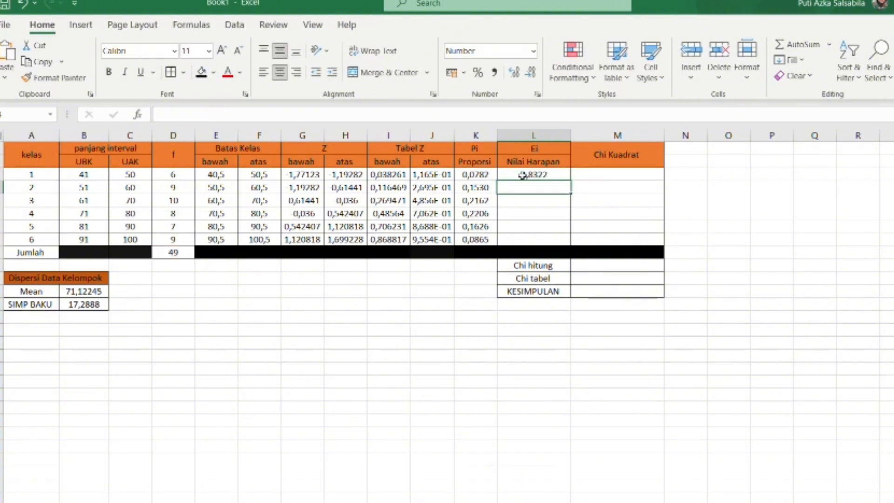
left_click(523, 175)
left_click(561, 187)
left_click(563, 176)
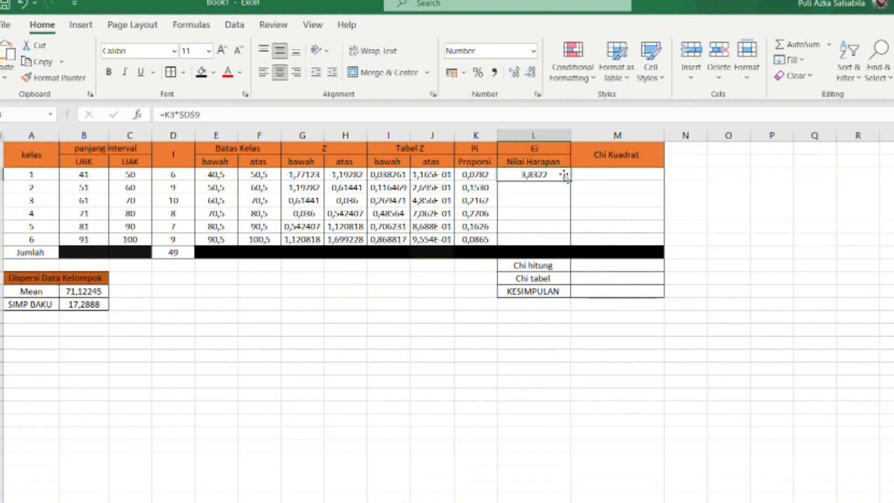
left_click_drag(575, 184, 574, 245)
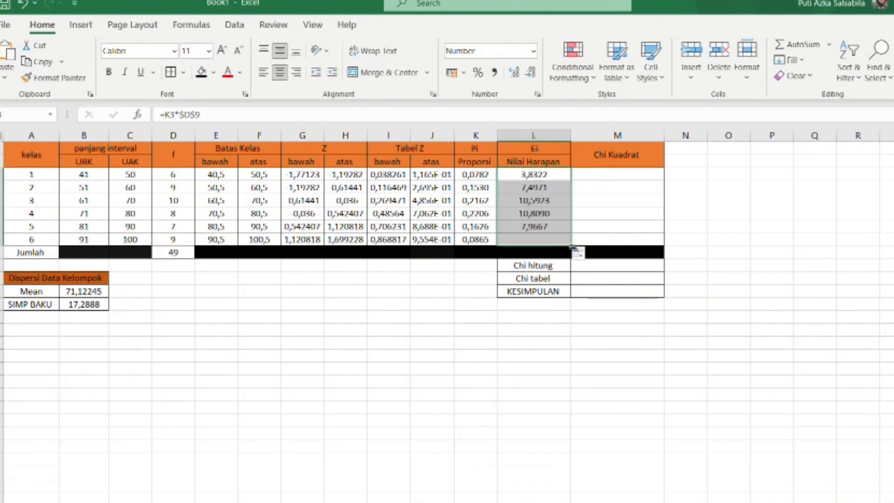
Enter the heading RUMUS in A15, below the grouped-data dispersion table.
left_click(32, 328)
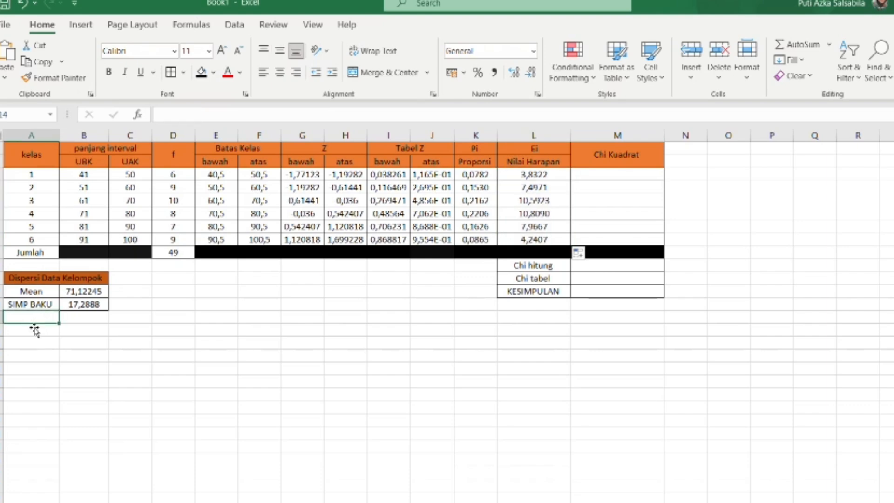
type("RUMUS")
key("Return")
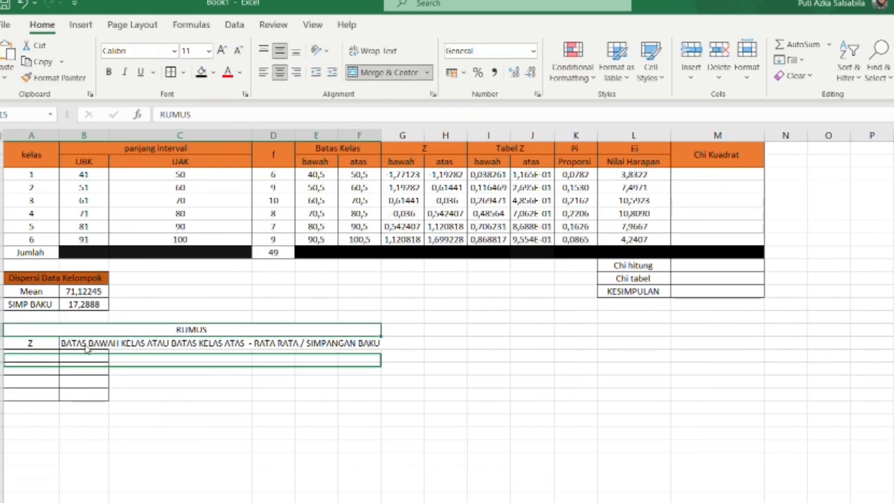
Add a TABEL Z entry in row 17 described as SAMA DENGAN NORMSDIST(SESUAI YANG INGIN KITA CARAI ( BAWAH / ATAS )).
left_click(46, 357)
type("TABEL Z")
key("Tab")
type("=")
key("BackSpace")
type("SAMA DENGAN NORMSDIST(SESUAI YANG INGIN KITA CARAI ( BAWAH / ATAS ))")
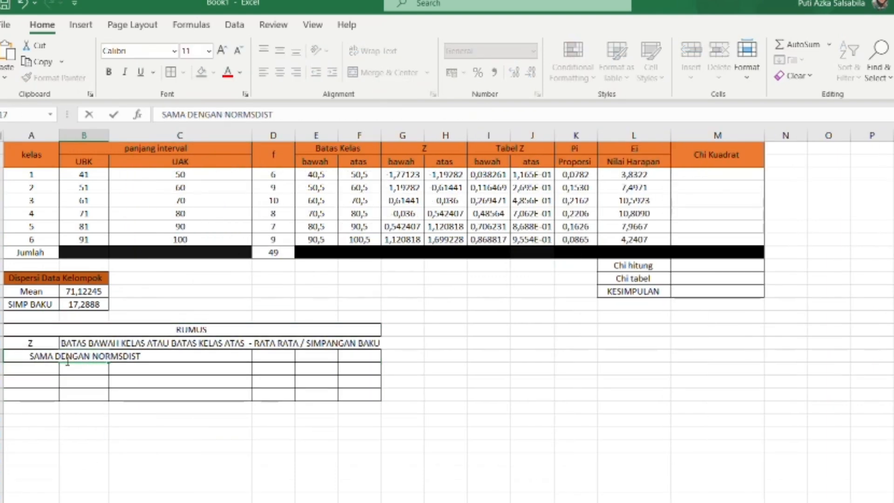
Describe PROPORSI in row 18 as ABS ( TABEL Z BAWAH - TABEL Z ATAS ), merged and centered across columns B to F.
key("Return")
type("ABS ( TABEL Z BAWAH - TABEL Z ATAS )")
left_click_drag(83, 369, 359, 369)
left_click(383, 72)
Add an EI entry in row 19 of the RUMUS table with the formula text PI X n.
left_click(39, 383)
type("EI")
key("Tab")
type("PI X n")
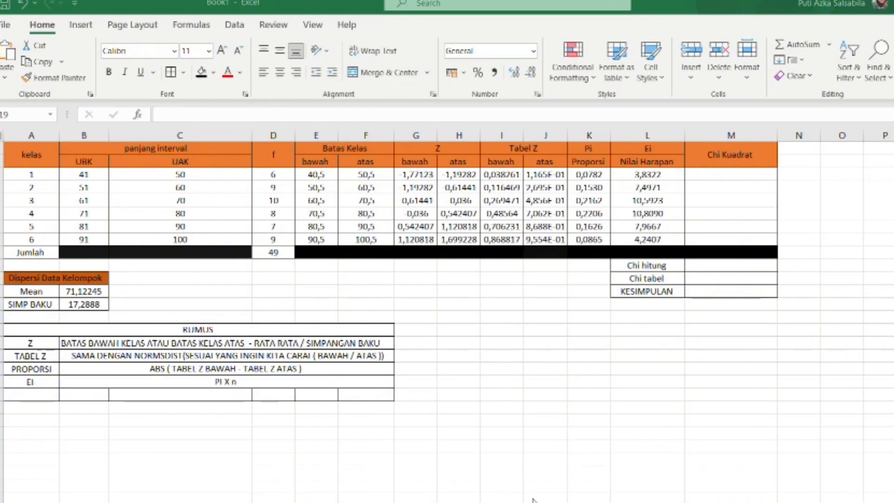
Add a CHI entry in row 20 reading ( FREKUENSI - EI )^2 / EI, merged and centered across columns B to F.
type("CHI")
key("Tab")
type("( FREKUENSI - EI )^2 / EI")
key("Return")
left_click_drag(84, 395, 366, 395)
left_click(383, 73)
Start a formula in M3, the first cell of the Chi Kuadrat column.
left_click(719, 177)
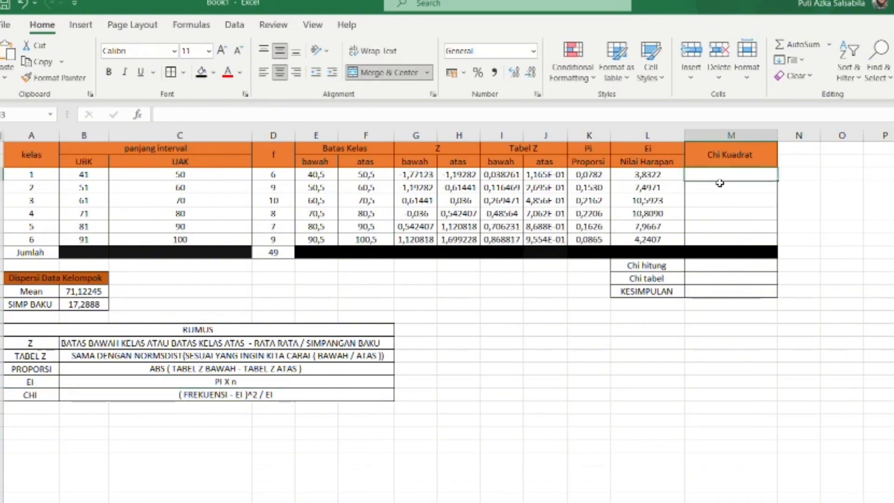
type("=")
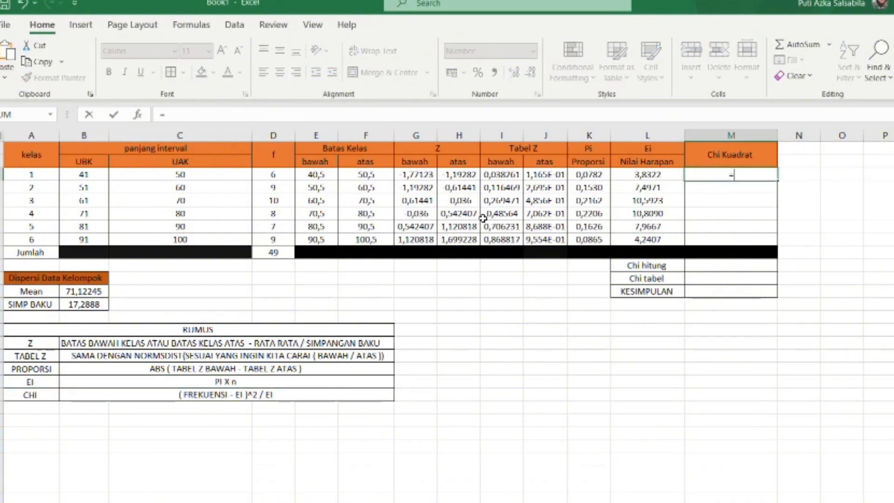
left_click(271, 175)
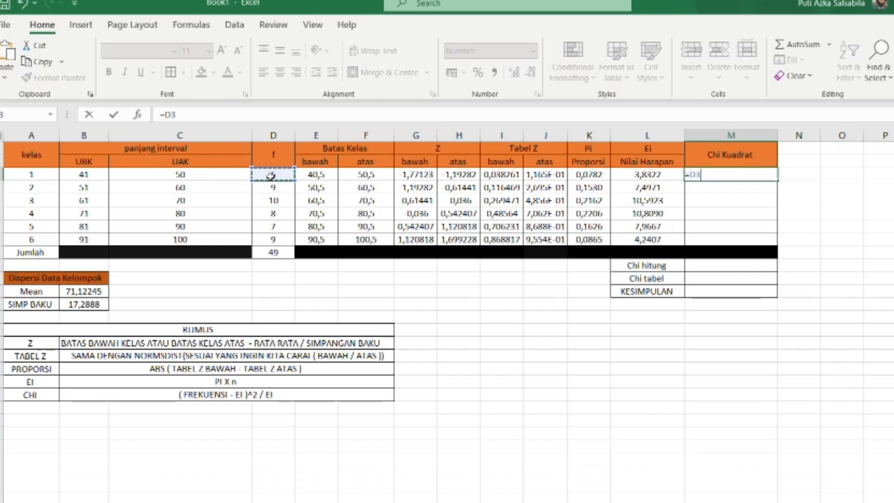
key("BackSpace")
key("BackSpace")
key("BackSpace")
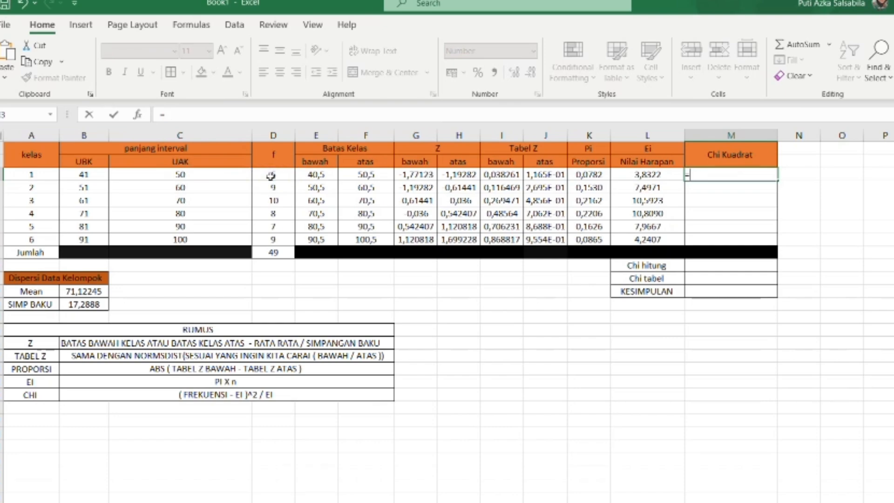
Complete the Chi Kuadrat formula in M3 as =(D3-L3)^2/L3 and fill it down to M8.
left_click(271, 175)
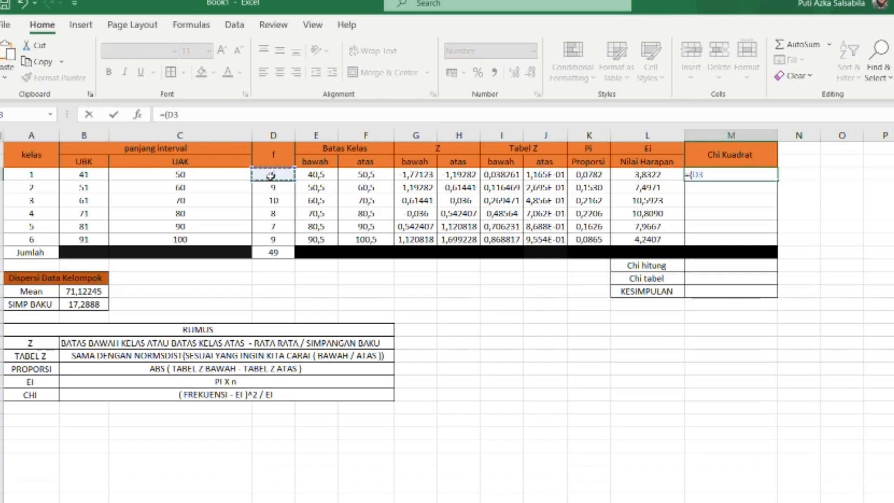
type("-")
left_click(666, 179)
type(")")
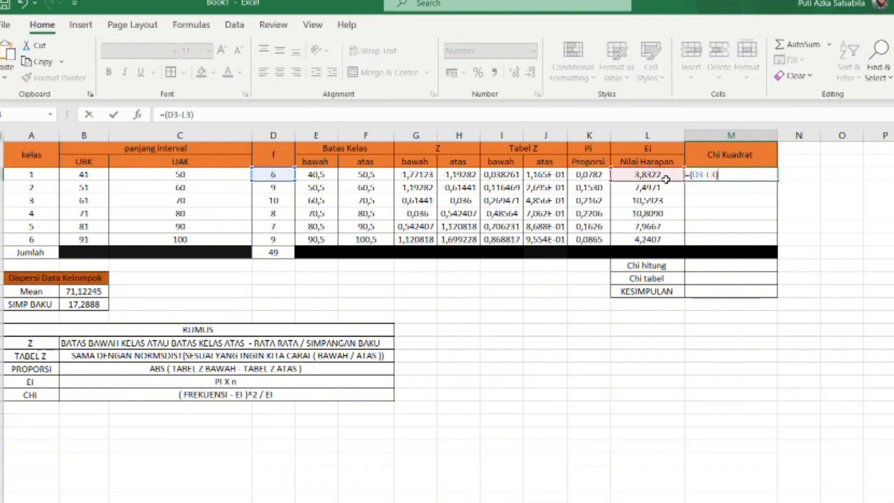
type("^2/")
left_click(643, 176)
key("Return")
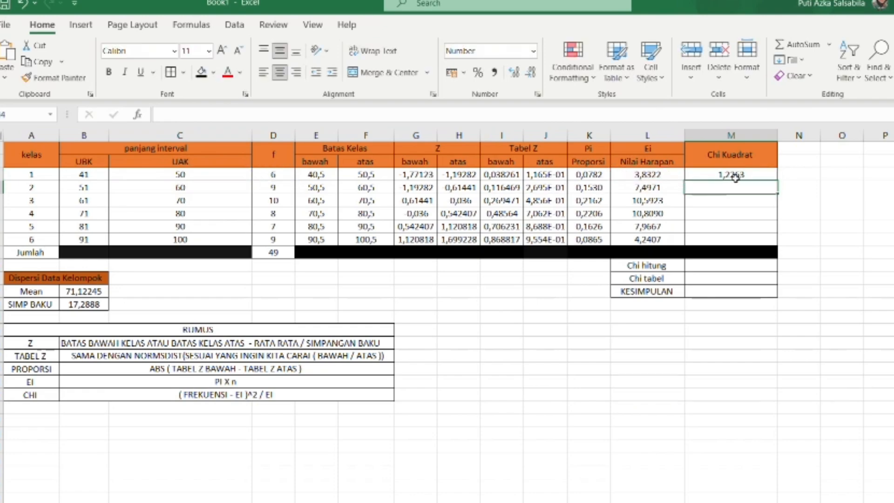
left_click(735, 177)
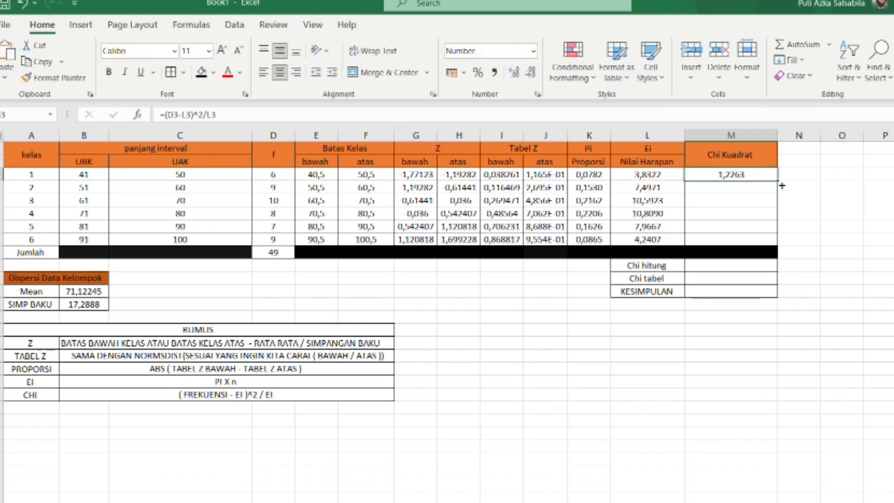
left_click_drag(778, 182, 771, 246)
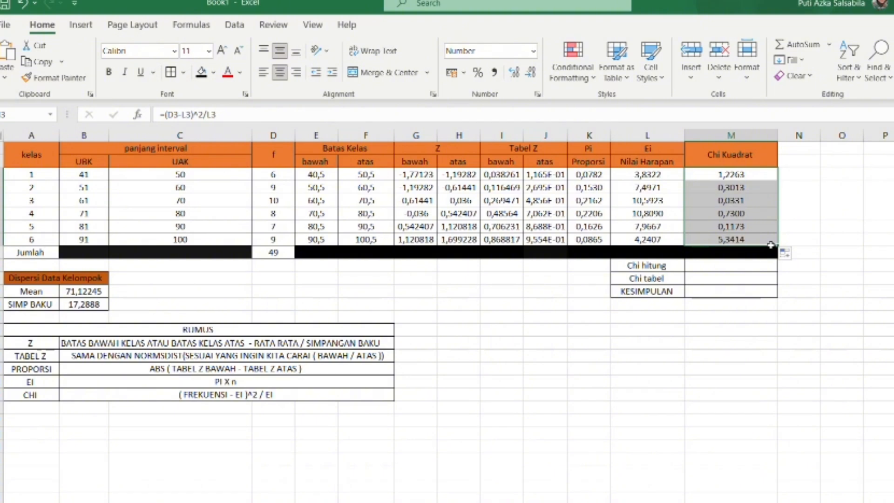
Calculate Chi hitung in M10 as the sum =SUM(M3:M9).
left_click(728, 270)
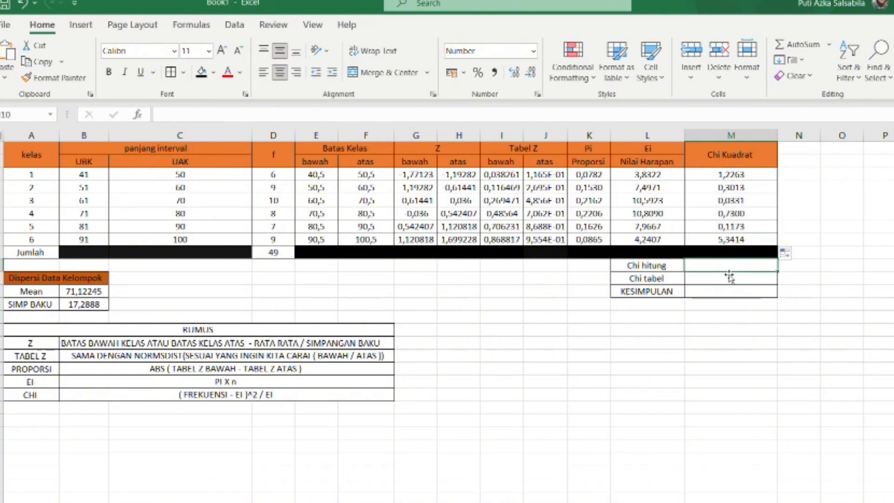
left_click(805, 46)
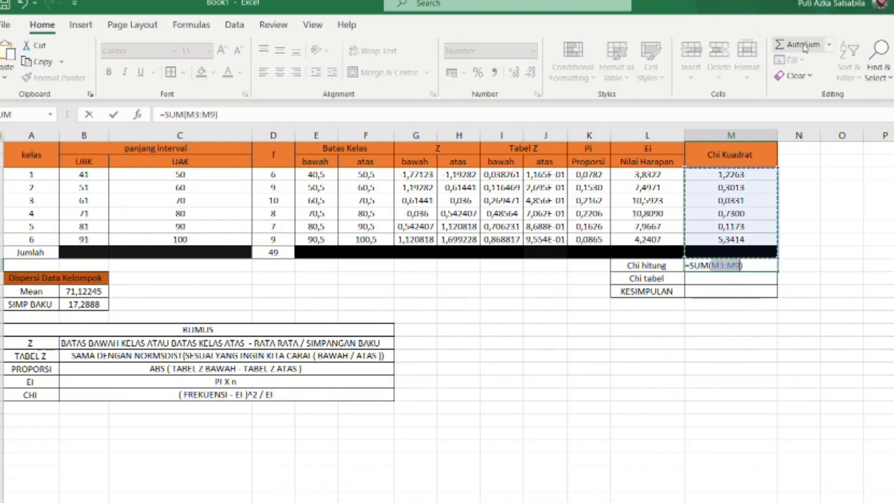
key("Return")
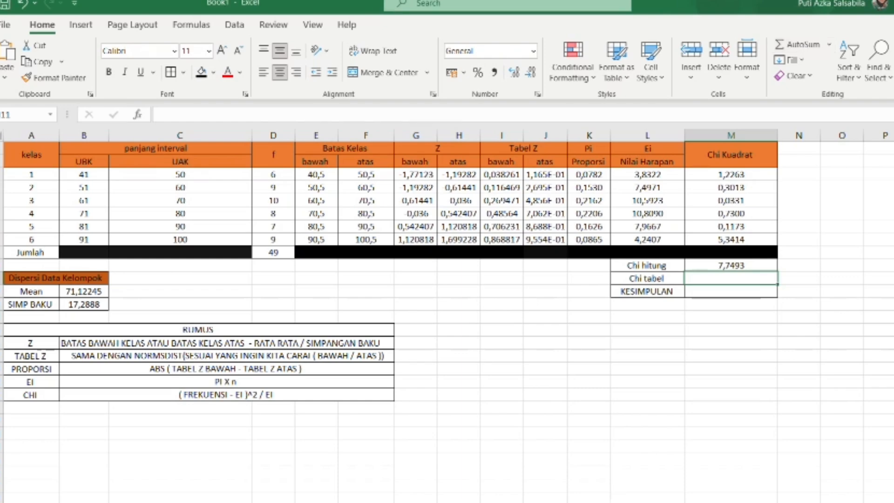
key("alt+Tab")
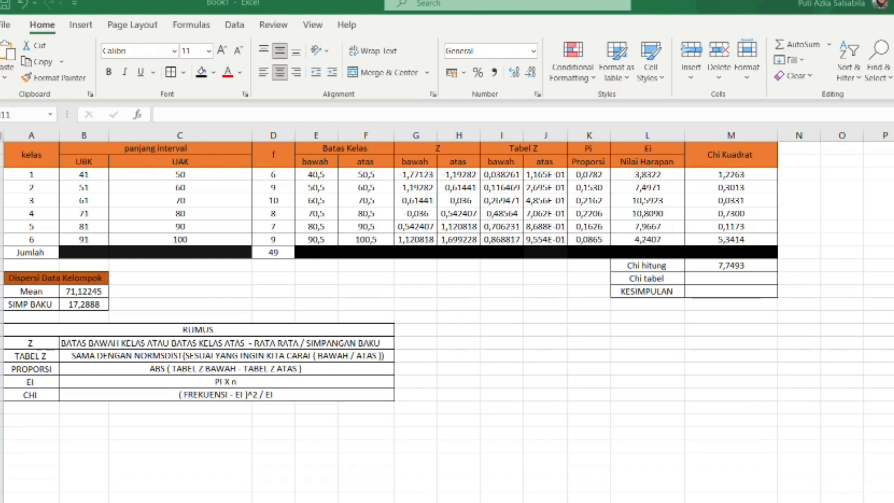
key("alt+Tab")
Calculate Chi tabel in M11 with CHIINV, using probability 0,05 and 5 degrees of freedom.
type("=")
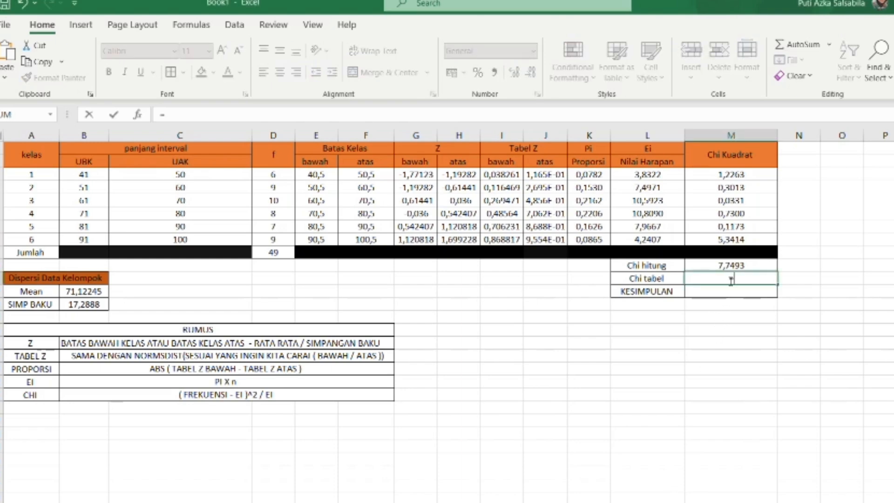
type("CHIINV(")
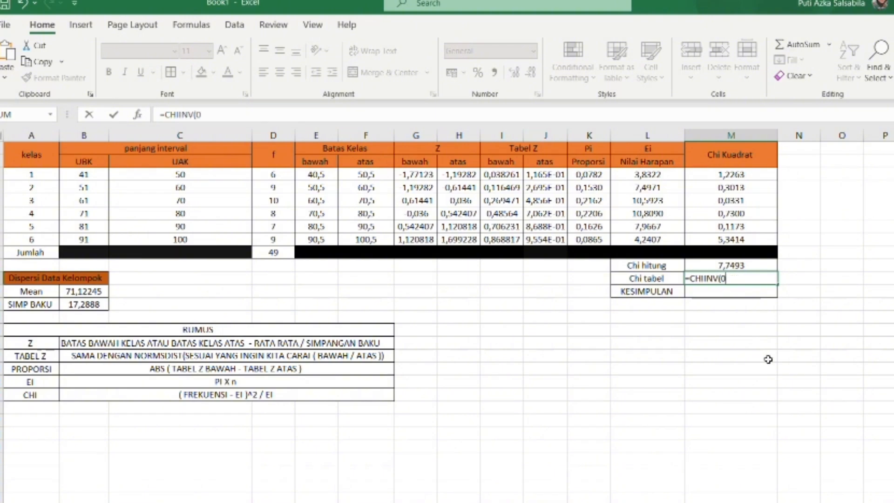
type("0,05")
type(",5")
type("5")
key("Return")
Fill KESIMPULAN in M12 with an IF formula testing M10<M11, returning " BERDISTRIBUSI NORMAL" if true and "TIDAK BERDISTRIBUSI NORMAL" otherwise.
type("=IF")
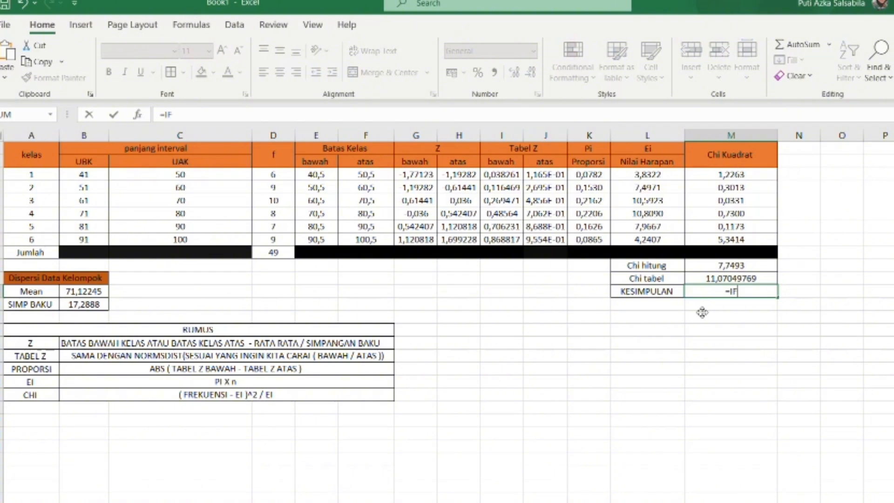
type("(")
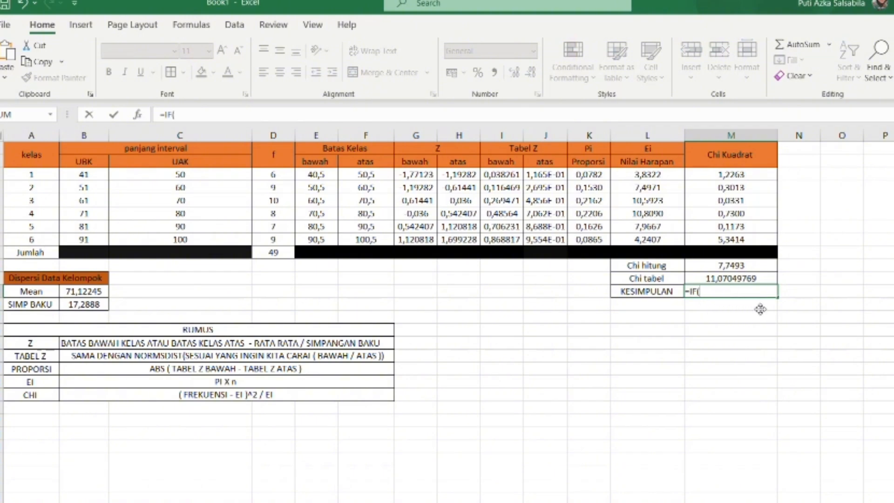
left_click(747, 266)
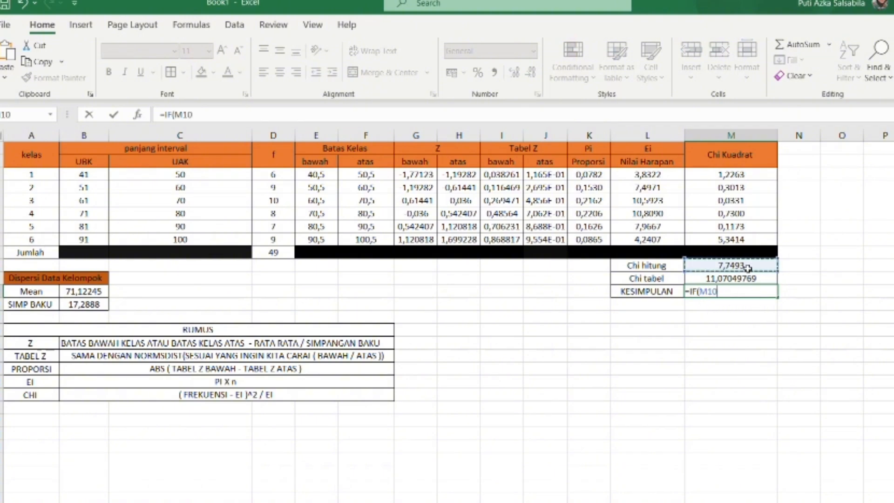
type("<")
left_click(747, 280)
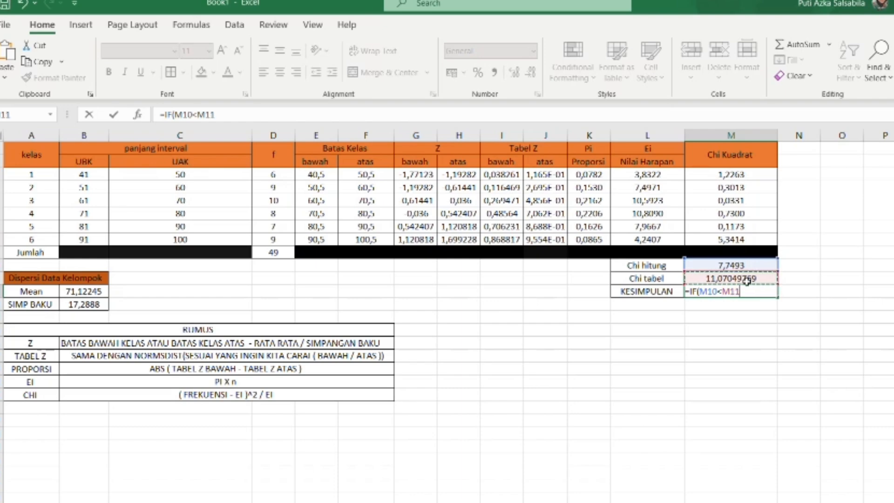
type(",")
type(";")
key("BackSpace")
key("BackSpace")
type(";\"")
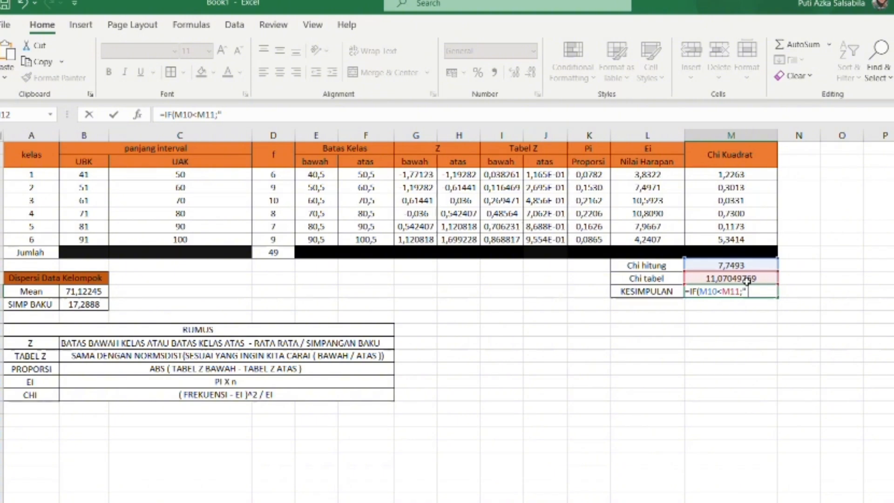
type(" BERDIST")
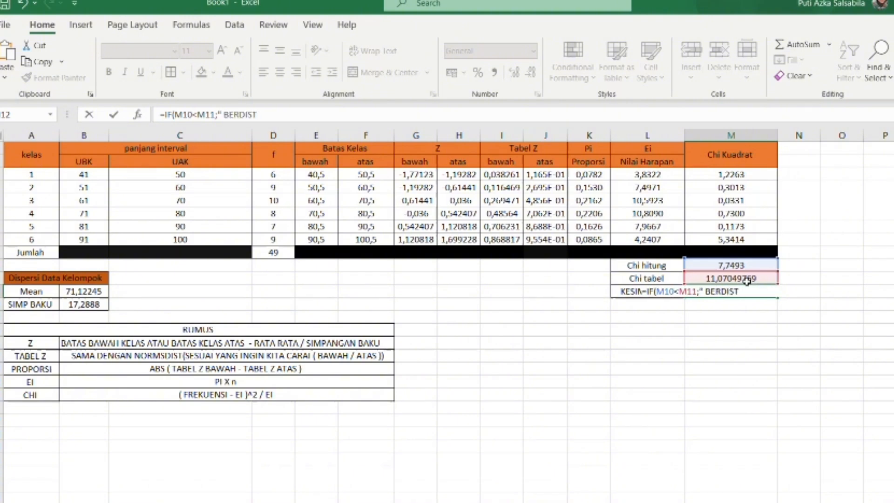
type("IRIBUSI NORMAL\"")
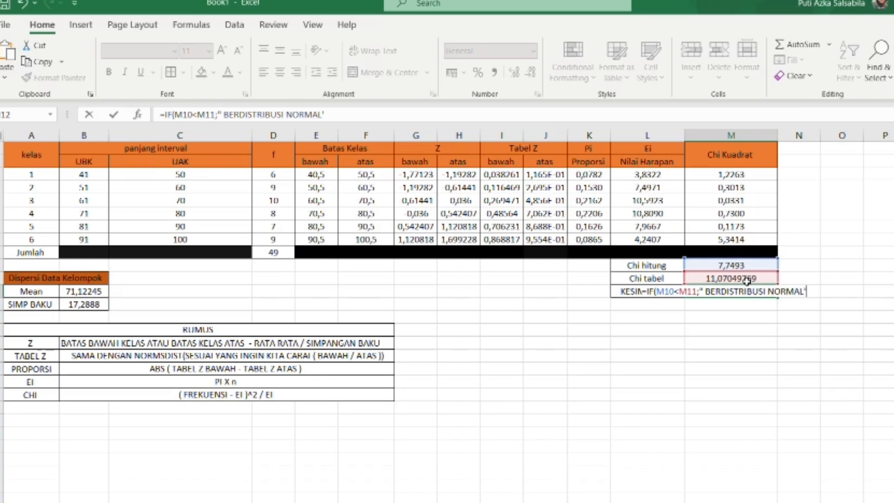
type(";\"TIDAK BERDISTRIBUSI NORMAL\")")
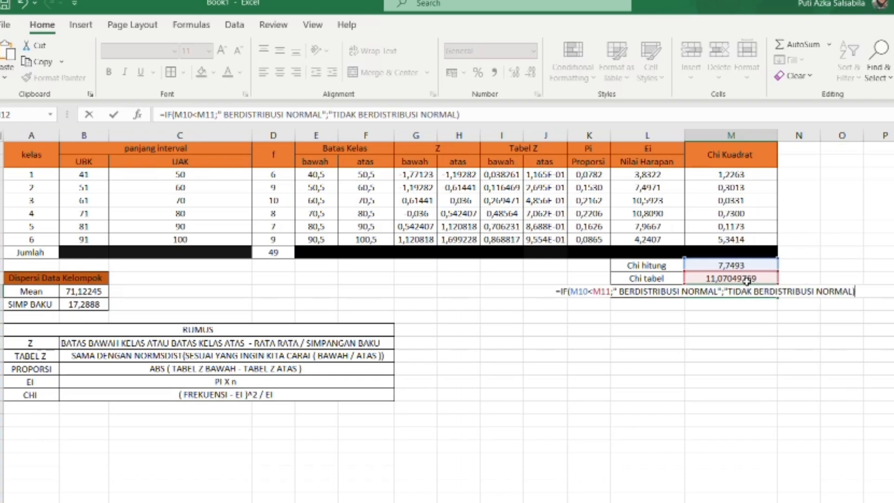
key("Return")
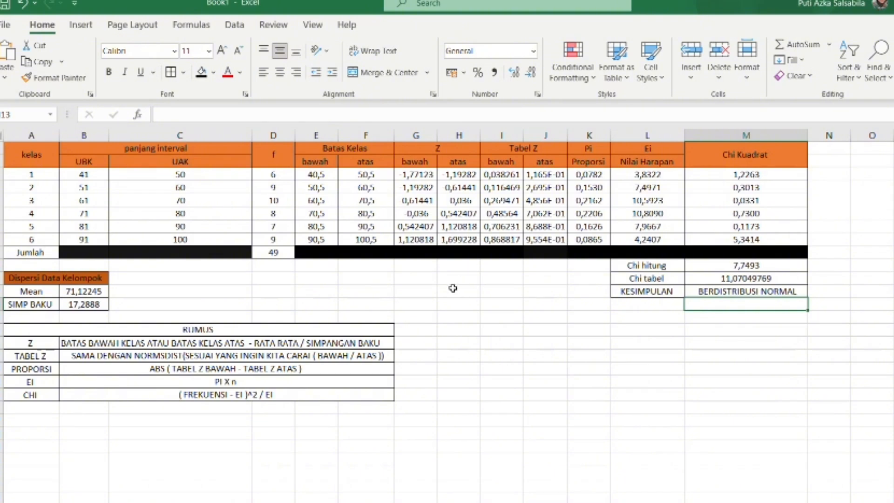
Merge and center cells A21 to F21, directly below the CHI entry of the RUMUS table.
left_click_drag(26, 408, 392, 410)
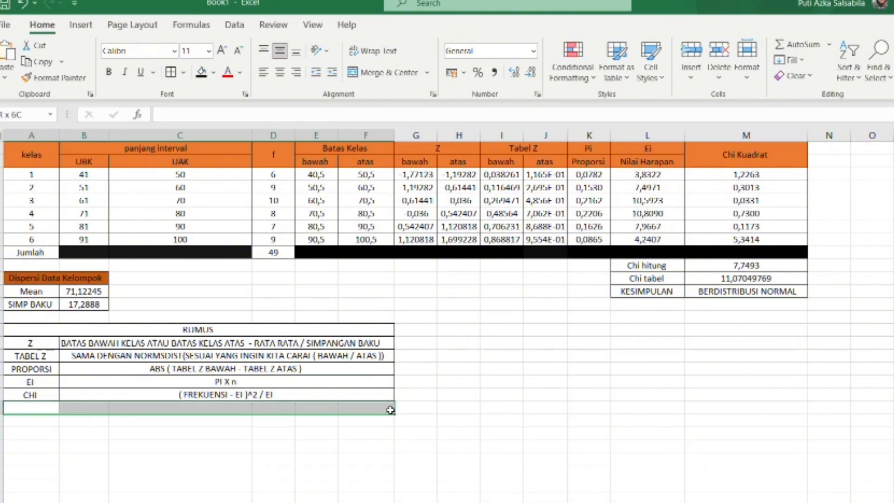
left_click(390, 73)
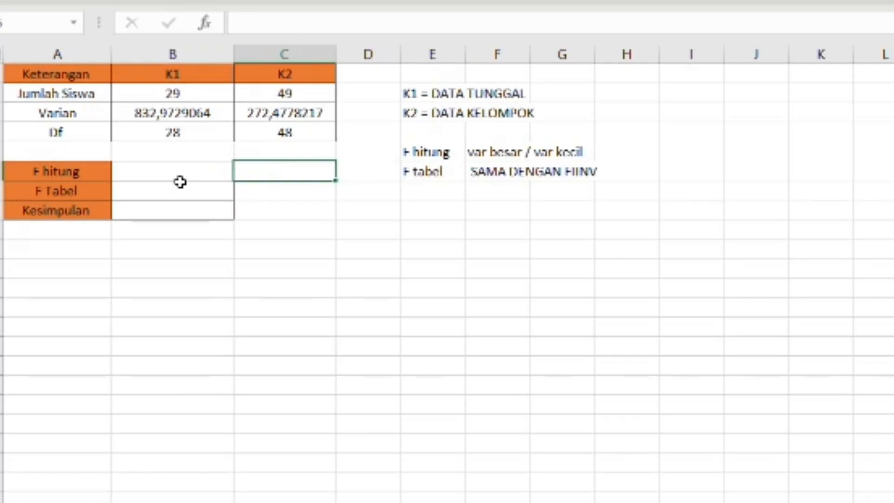
Calculate F hitung in B6 by dividing the K2 variance by the K1 variance with =C3/B3.
left_click(180, 180)
type("=")
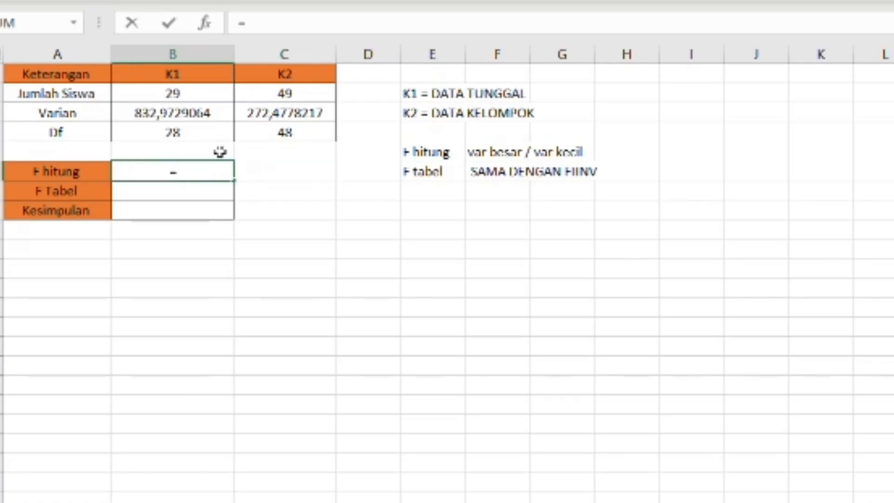
left_click(264, 118)
type("/")
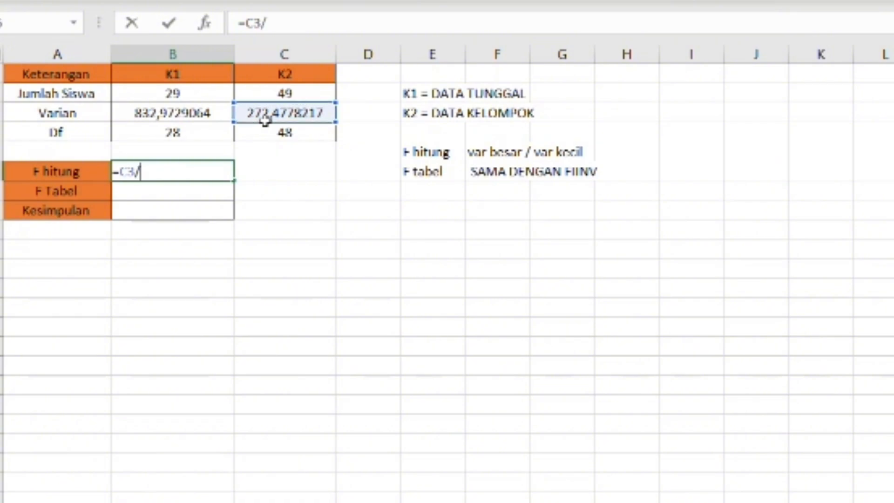
left_click(208, 114)
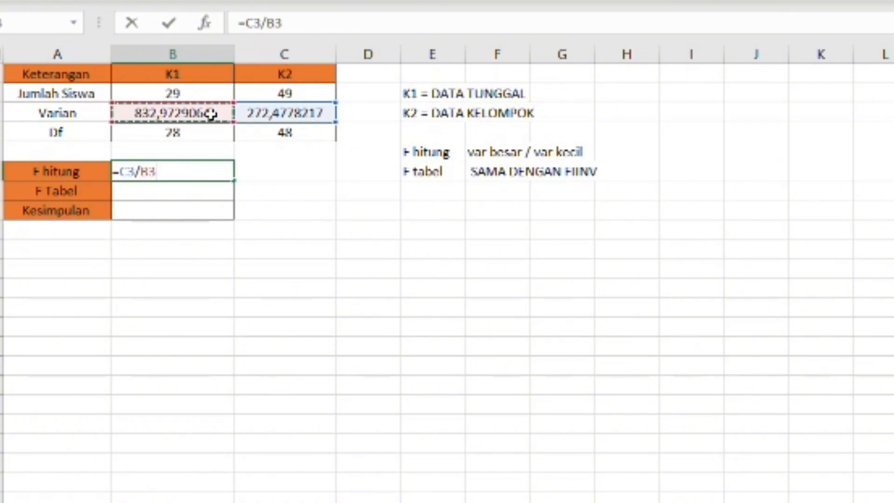
key("Return")
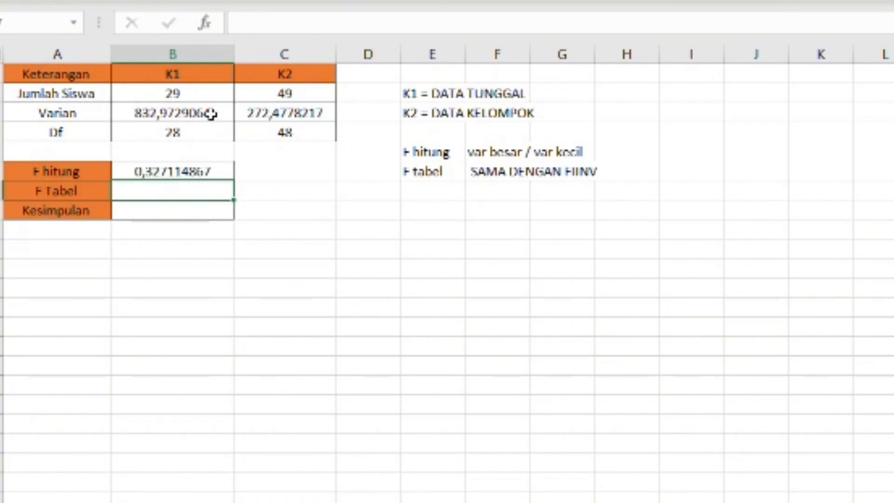
type("=FI")
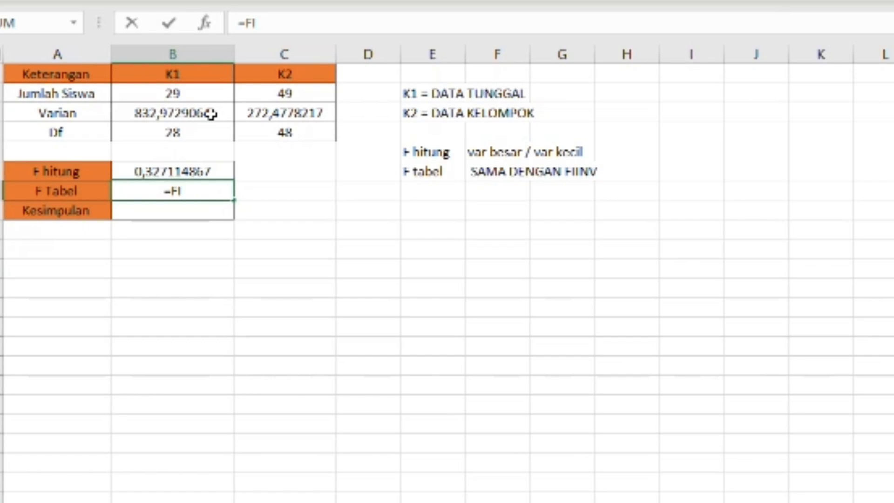
type("NV(")
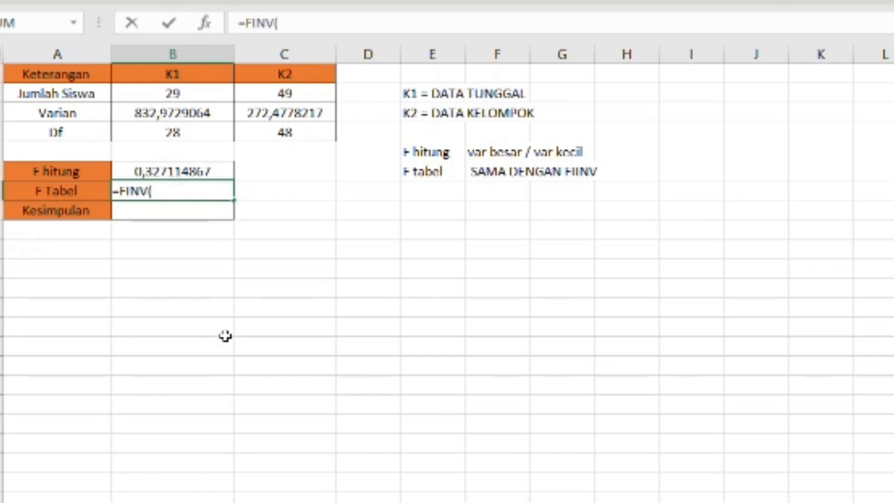
key("BackSpace")
key("BackSpace")
key("BackSpace")
key("BackSpace")
key("BackSpace")
key("BackSpace")
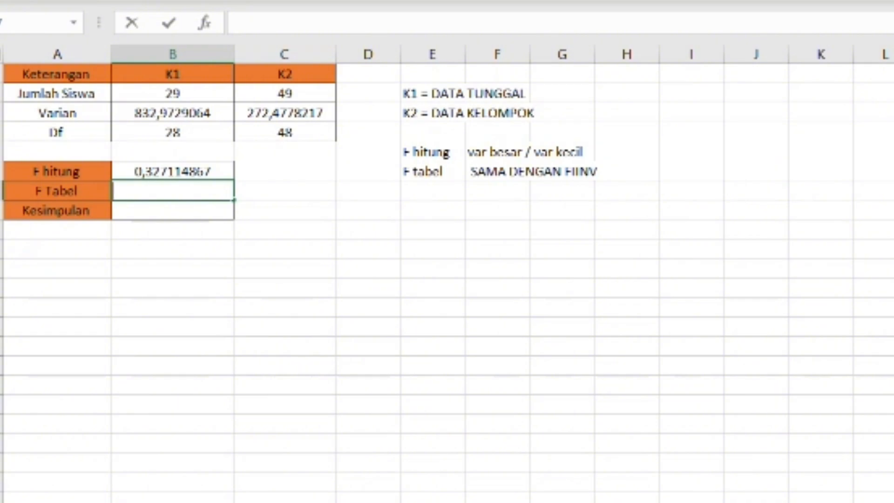
key("Escape")
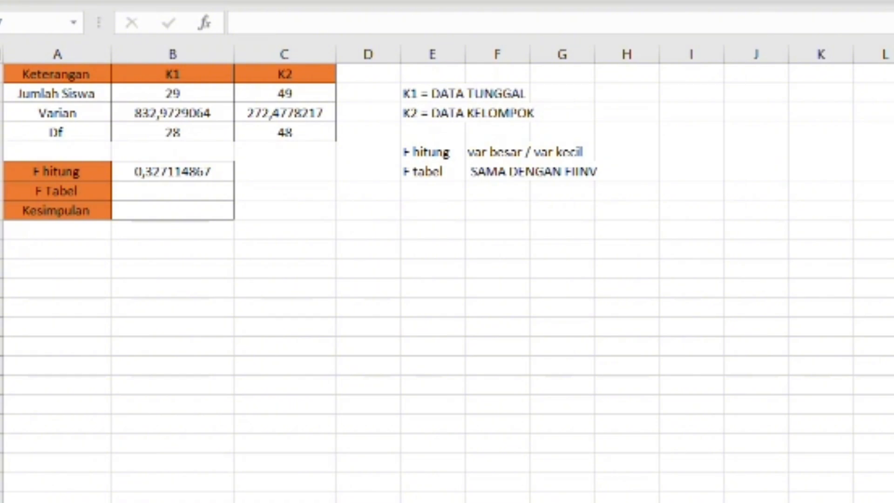
Extend the F tabel note in F6 to read SAMA DENGAN FIINV DENGAN PROBBILITY NYA 0,05 ; DF K1: DF K2.
left_click(553, 176)
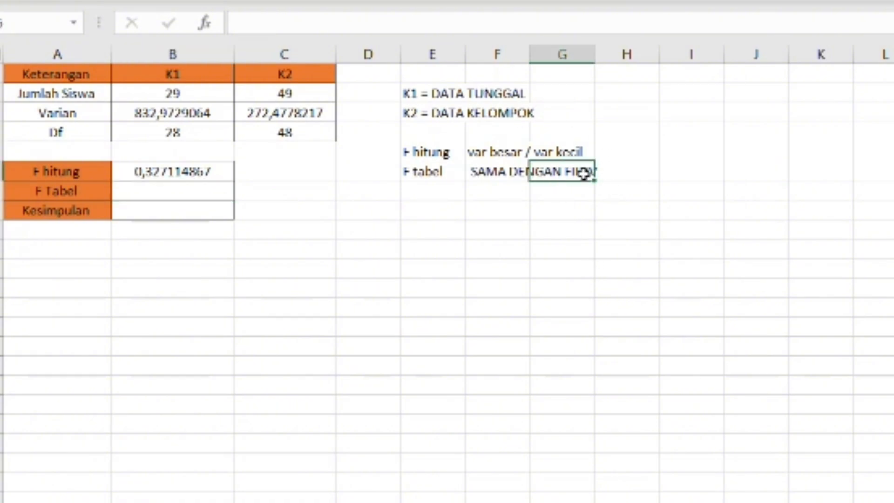
left_click(512, 177)
left_click(387, 29)
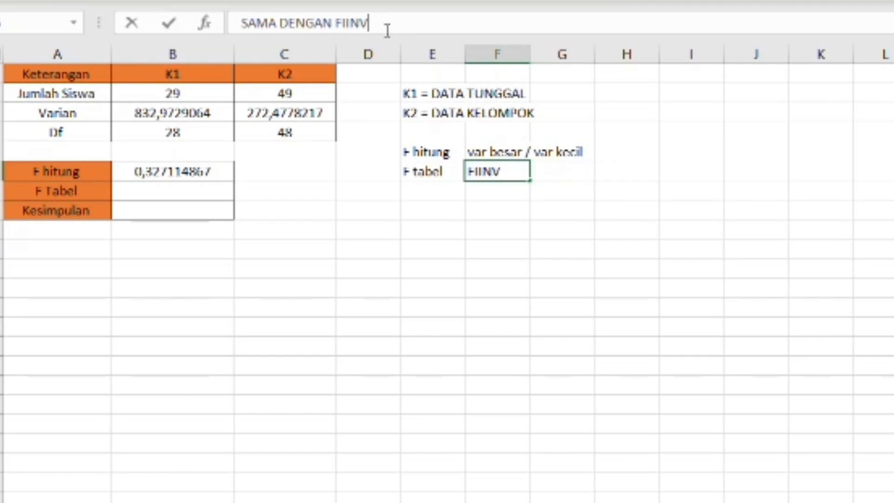
type("DENGAN ")
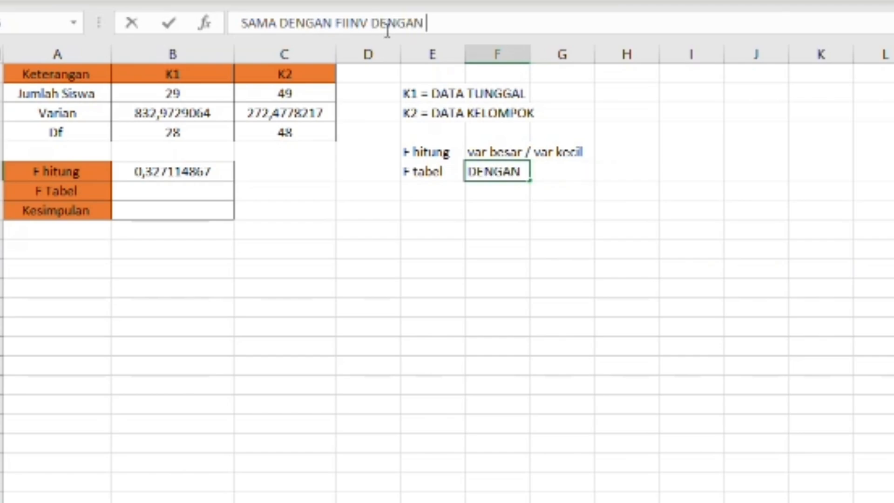
type("PROBEBL")
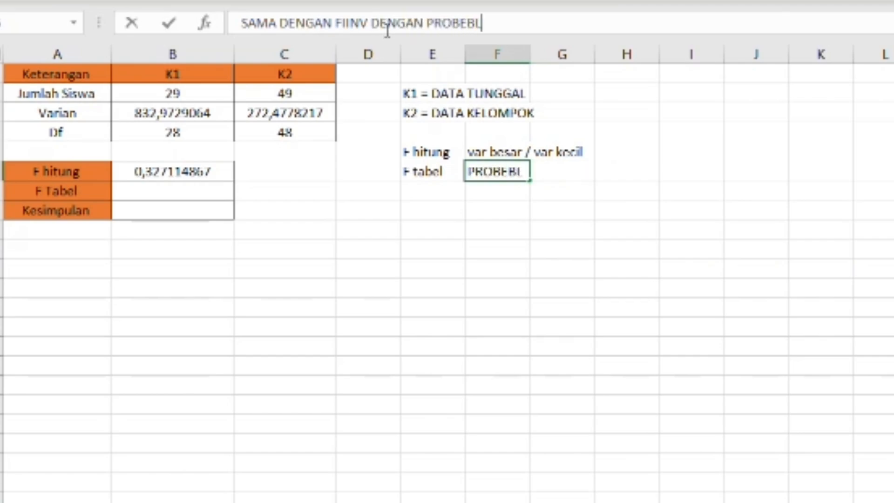
key("BackSpace")
key("BackSpace")
key("BackSpace")
type("BILITY NYA")
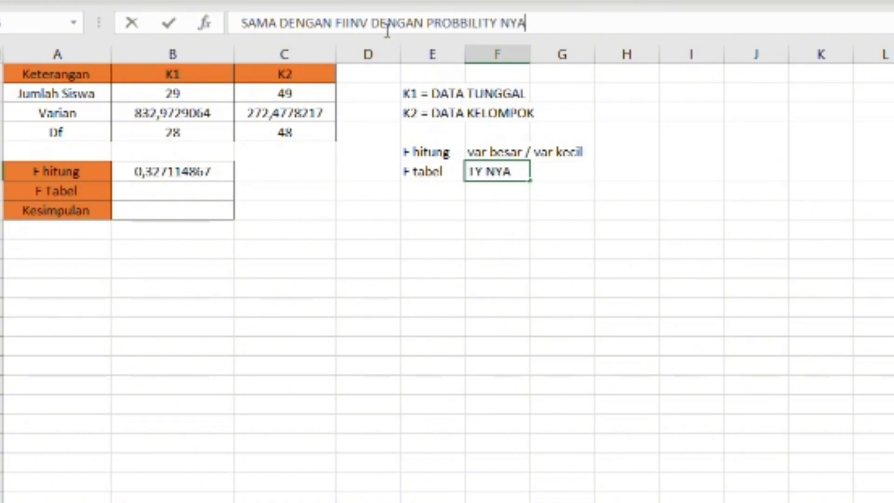
type(" D,05 ")
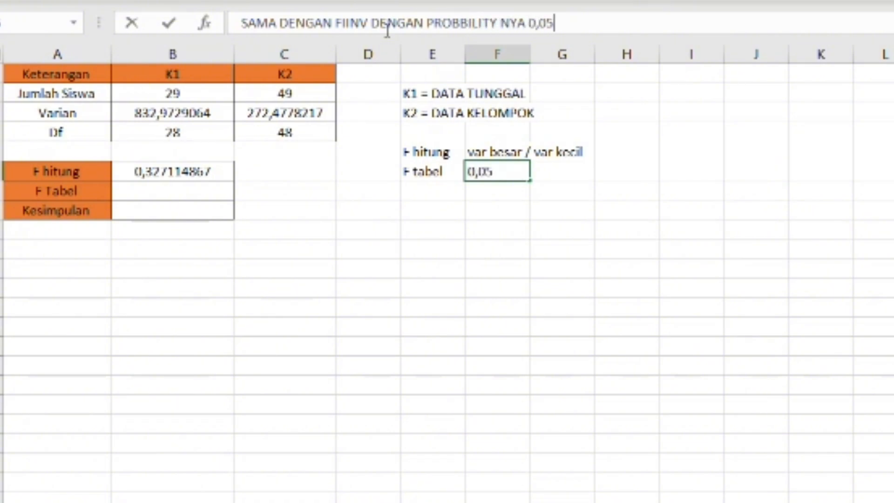
type("; DF K1: DF K2")
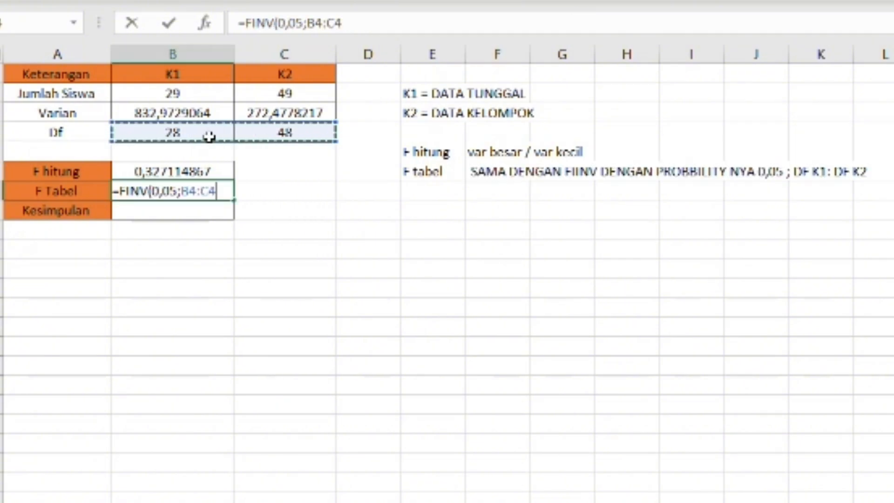
Calculate F Tabel in B7 as =FINV(0,05;C4;B4), replacing the B4:C4 range with separate Df references.
type(")")
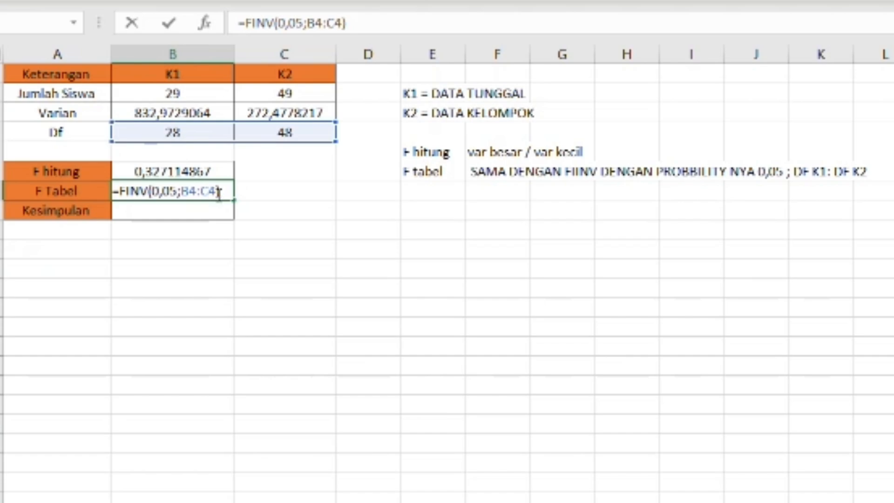
left_click_drag(212, 196, 193, 199)
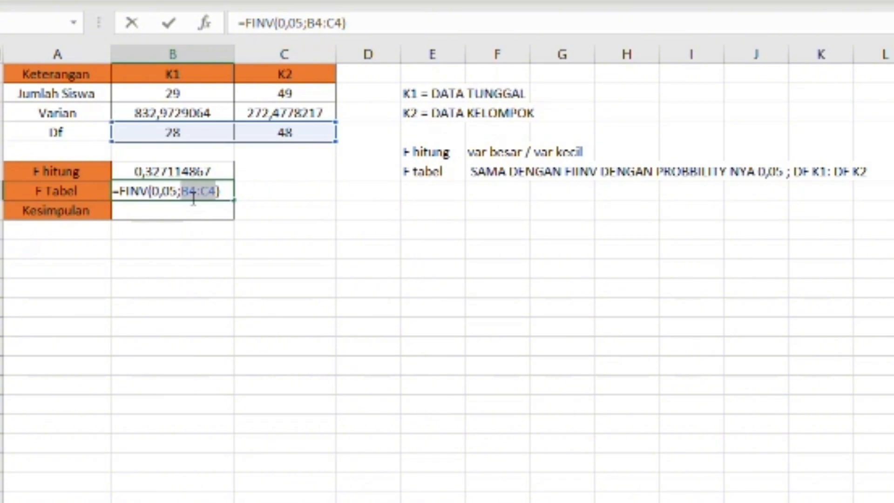
key("BackSpace")
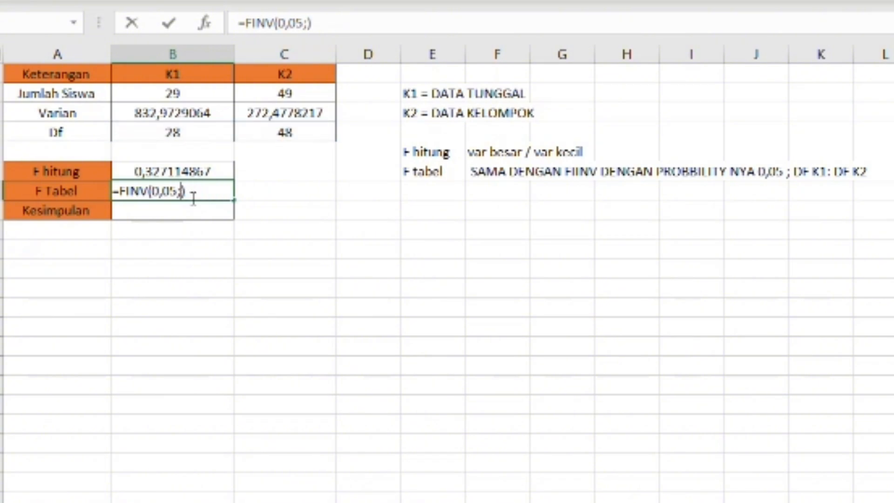
left_click(298, 135)
left_click(298, 135, "shift")
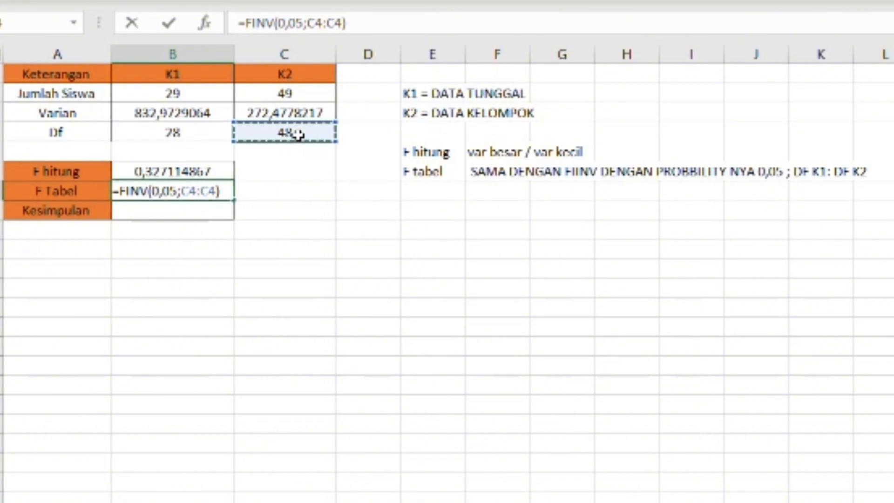
key("BackSpace")
key("BackSpace")
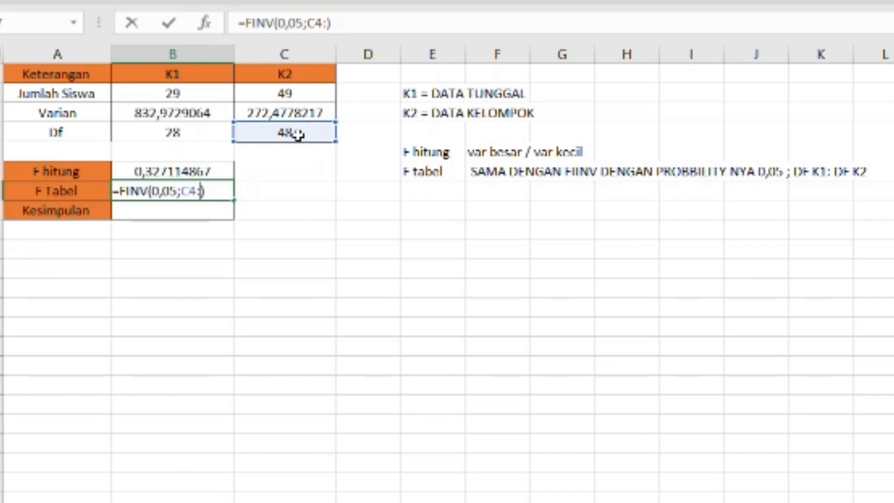
key("BackSpace")
type(";")
left_click(203, 139)
key("Return")
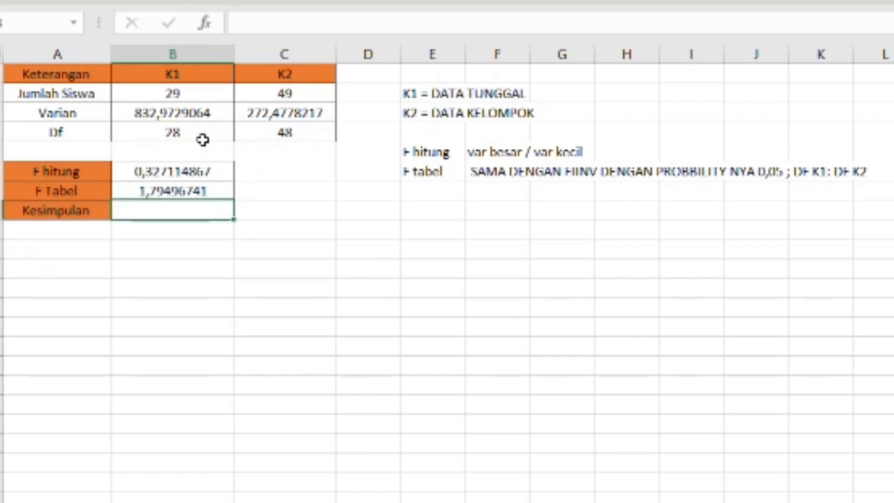
Enter the Kesimpulan in B8 as =IF(B6<B7;" DATA BERDISTRIBUSI NORMAL";"DATA TIDAK BERDISTRIBUSI NORMAL").
type("=I")
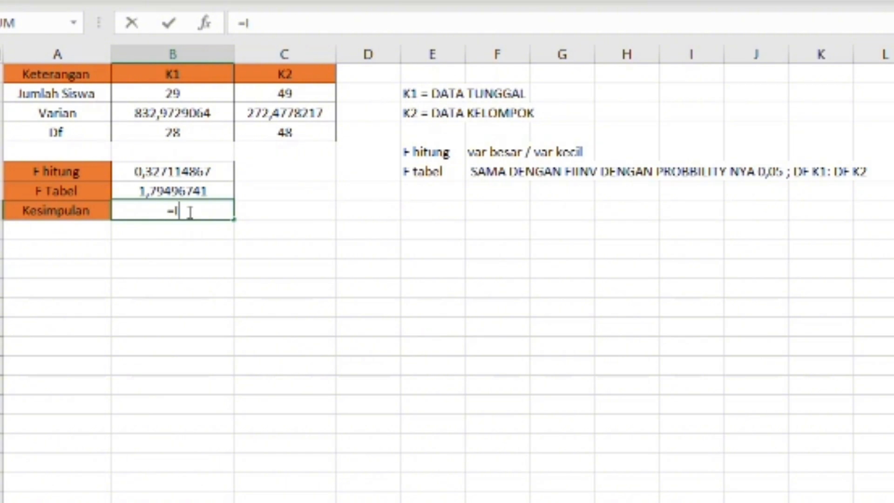
type("F(")
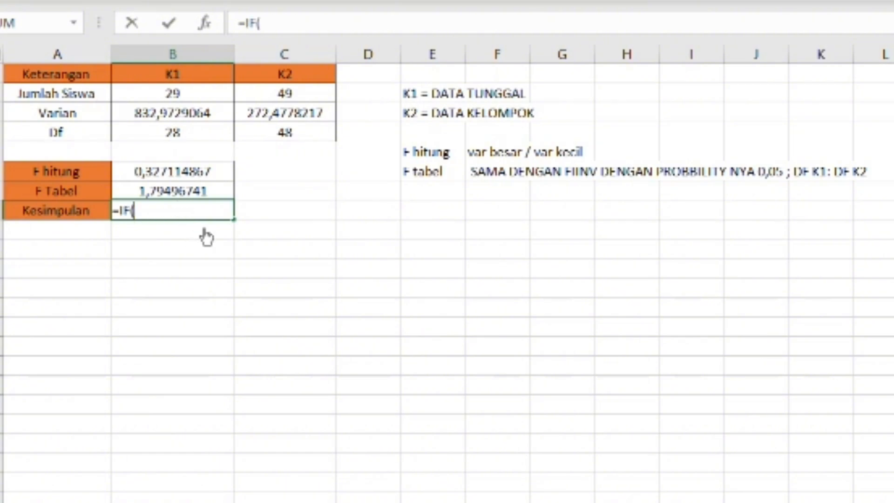
left_click(197, 173)
type("<")
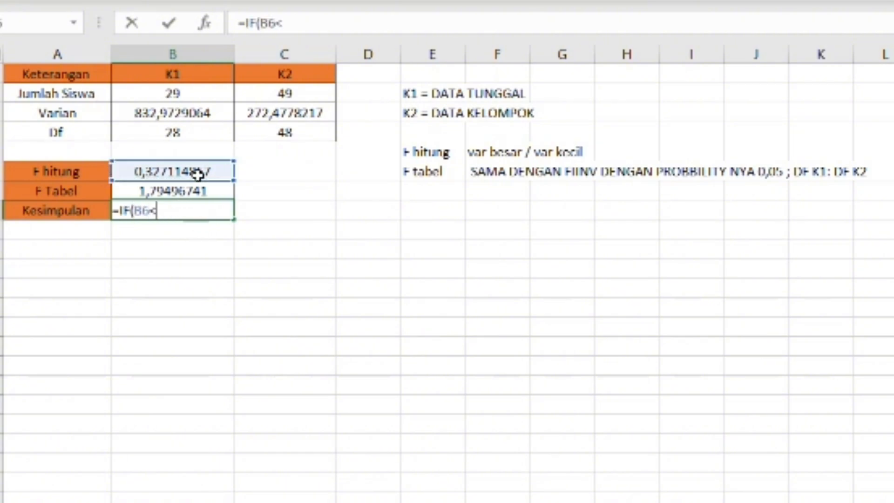
left_click(198, 194)
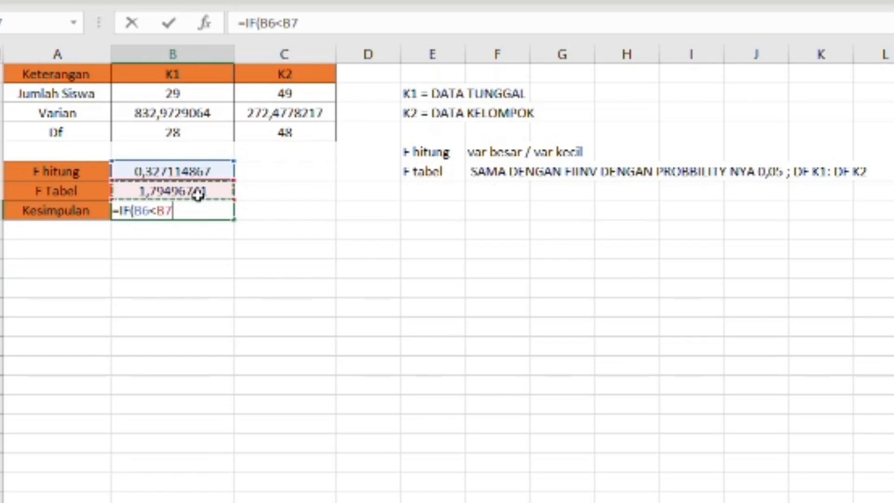
type(";\" DATA BERDIS")
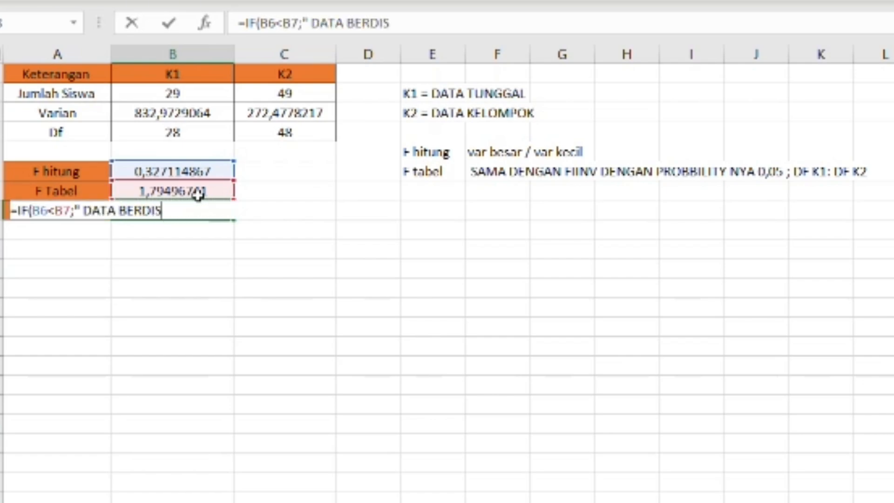
type("TRIBUSI NORMAL\";\"")
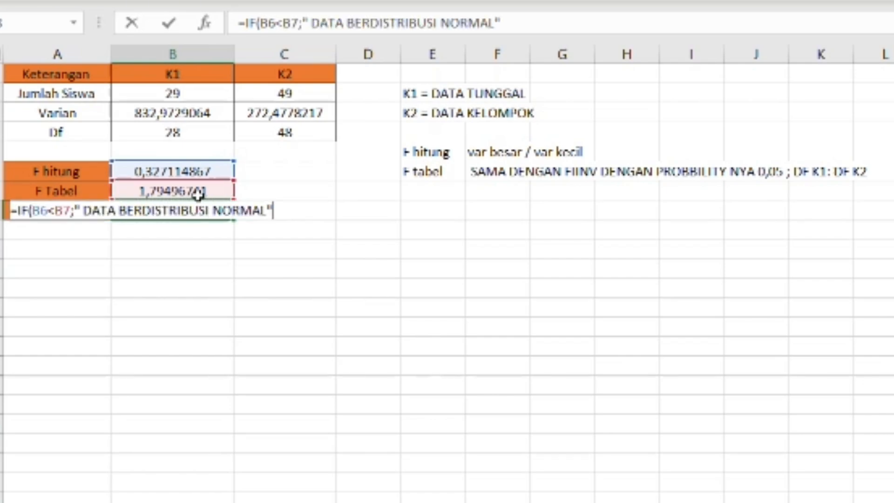
type("DATA ")
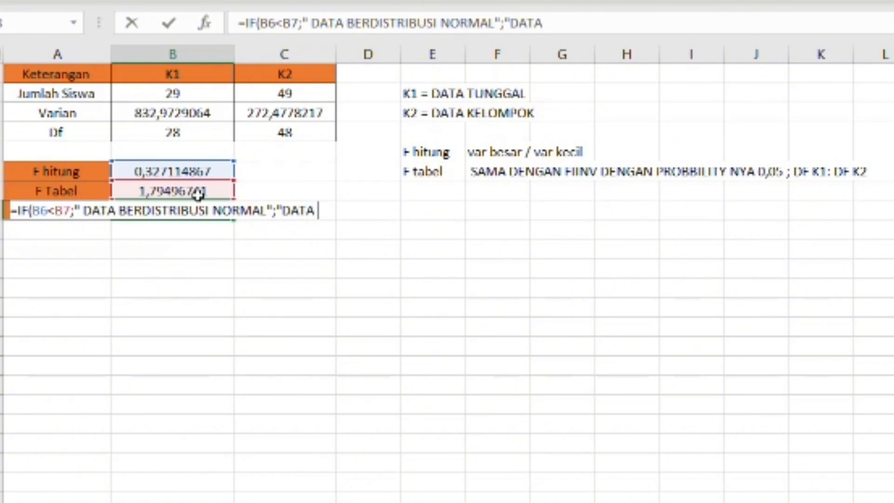
type("TIDAK BERDISTRIBUSI NORMAL")
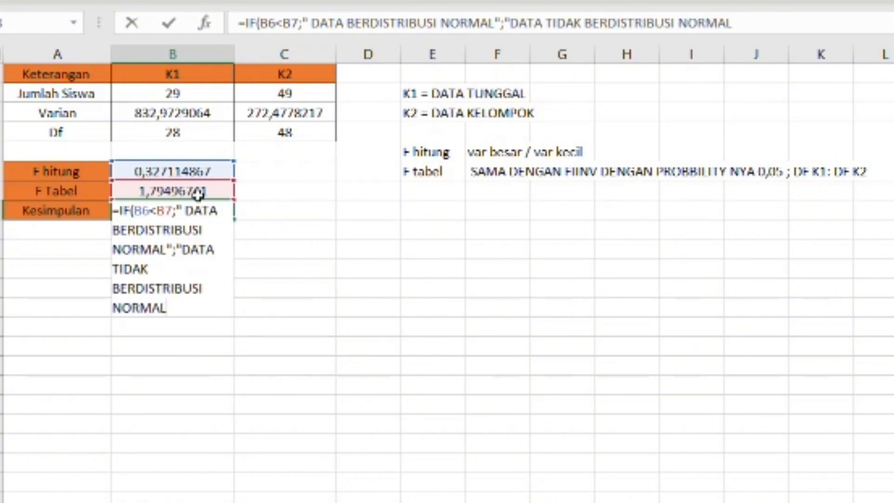
type(")")
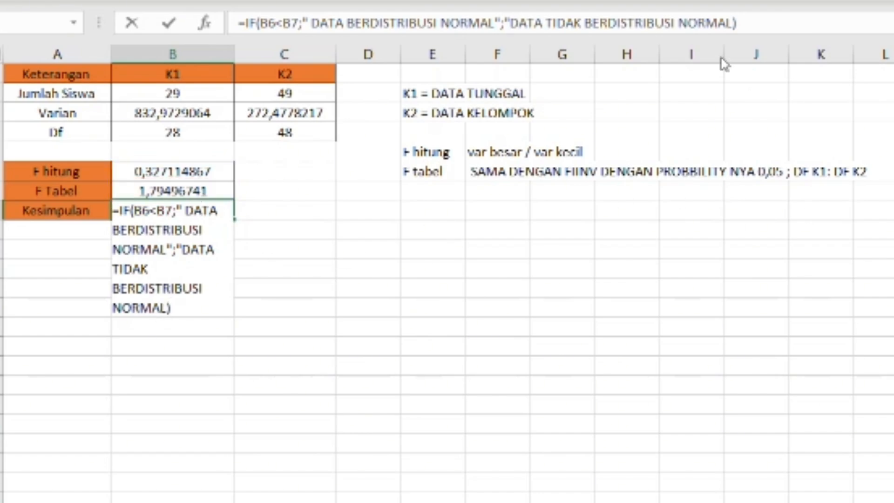
key("Return")
left_click(259, 204)
left_click(202, 215)
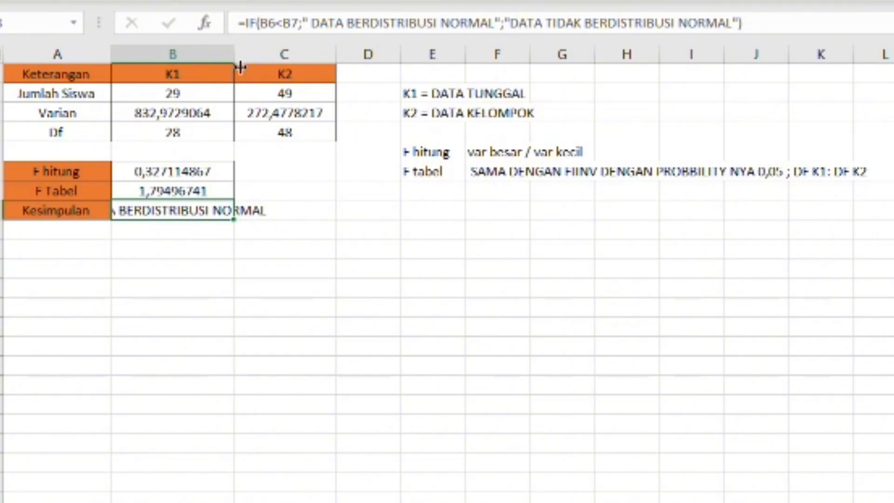
left_click_drag(244, 209, 298, 213)
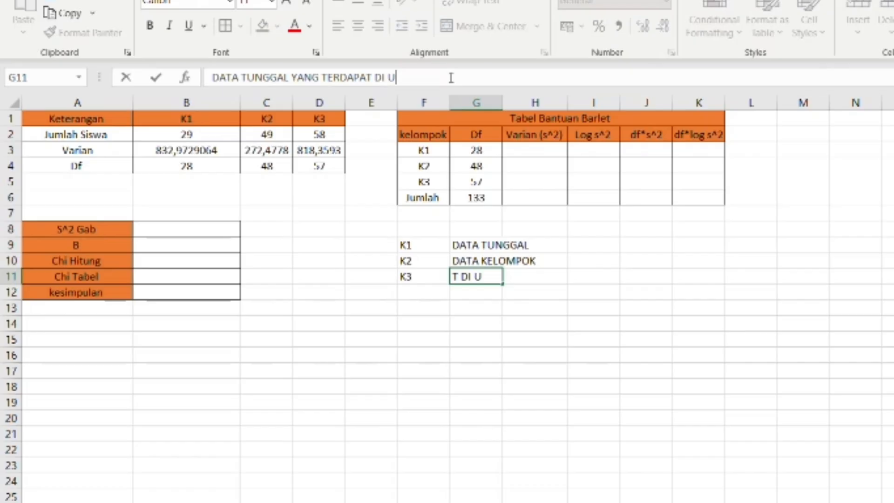
Complete the K3 note in G11 to read DATA TUNGGAL YANG TERDAPAT DI UJI KOLMOGOROV.
type("JI KOL")
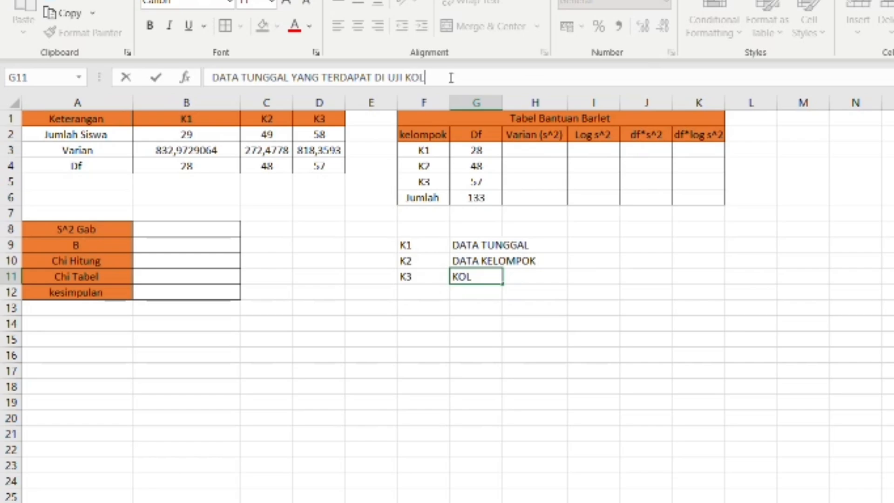
type("MOGOROC")
key("Return")
left_click(343, 150)
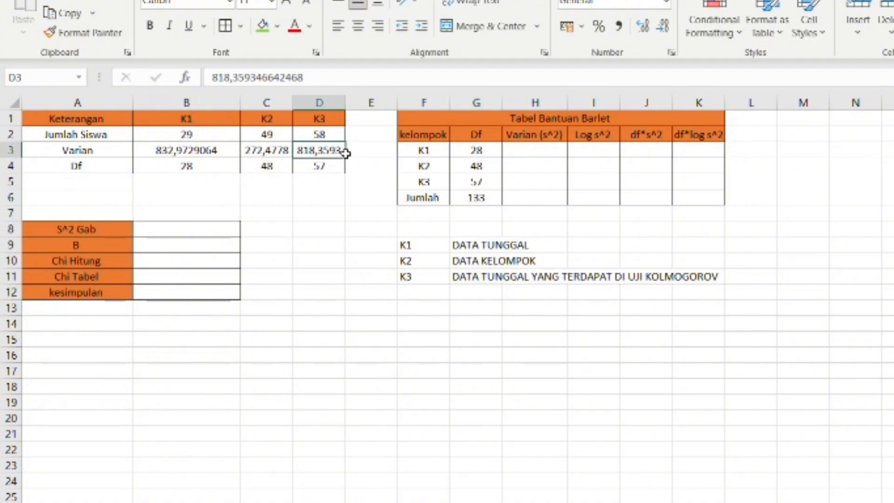
left_click(283, 153)
left_click(319, 150)
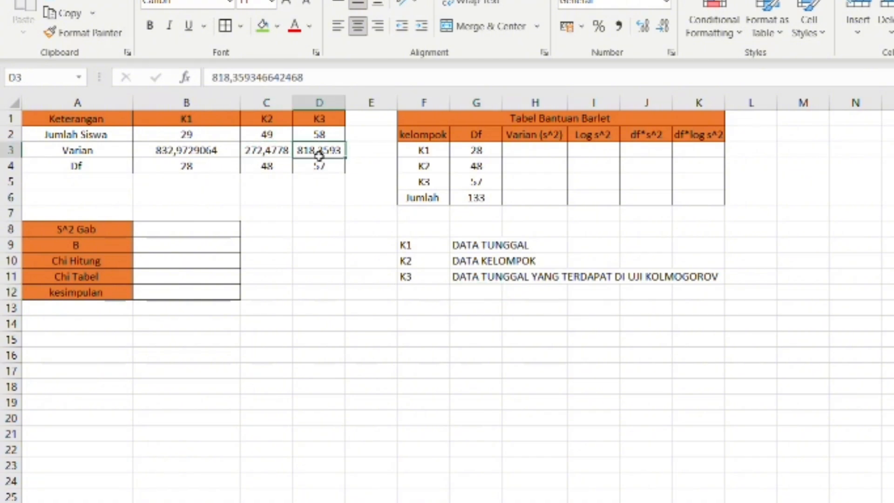
Paste the Bartlett formula guide, running from Varian gabungan to Kesimpulan, at A14 below the S^2 Gab results table.
left_click(537, 151)
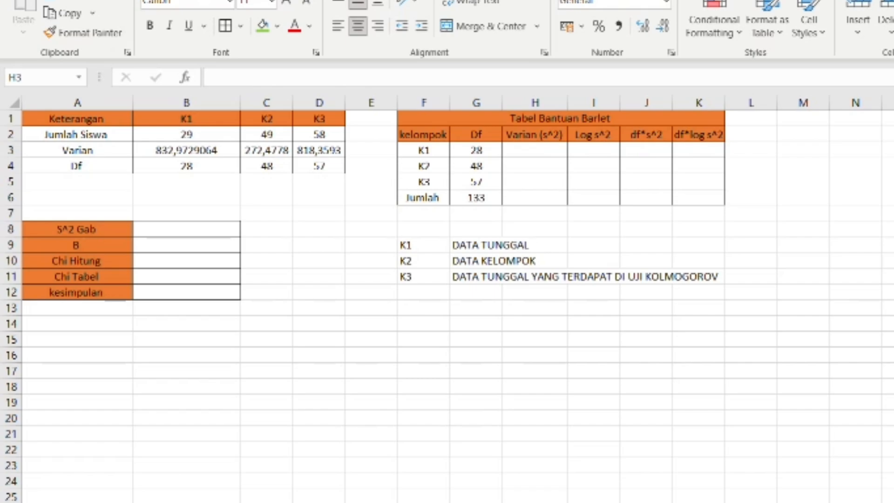
left_click(103, 329)
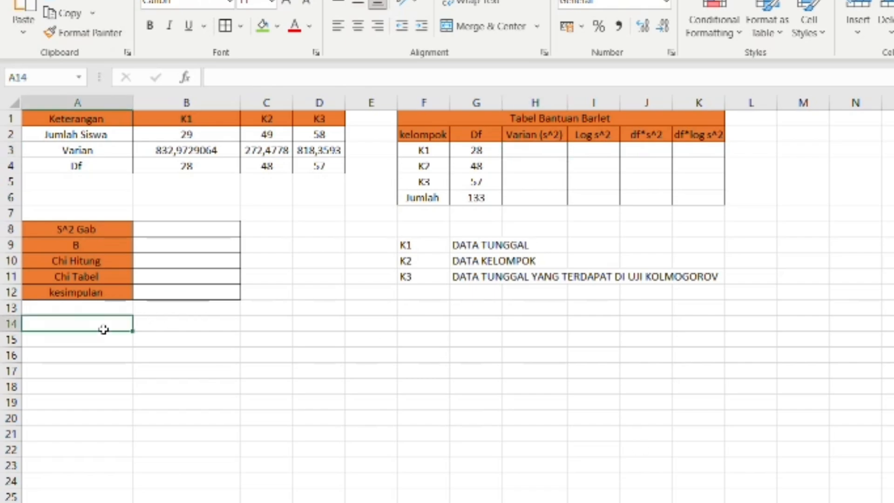
type("Varian gabungan\tJumlah DF*Varian/Jumlah DF Bartlett\tLog (var gabungan)*Jumlah DF Chi Hitung\tLN(10)*(Bartlett-jumlah DF Chi Tabel\tChiinv (0,05 - (banyak kelompok -1) Kesimpulan\tIf Chi Hitung < Chi Tabel = homogen")
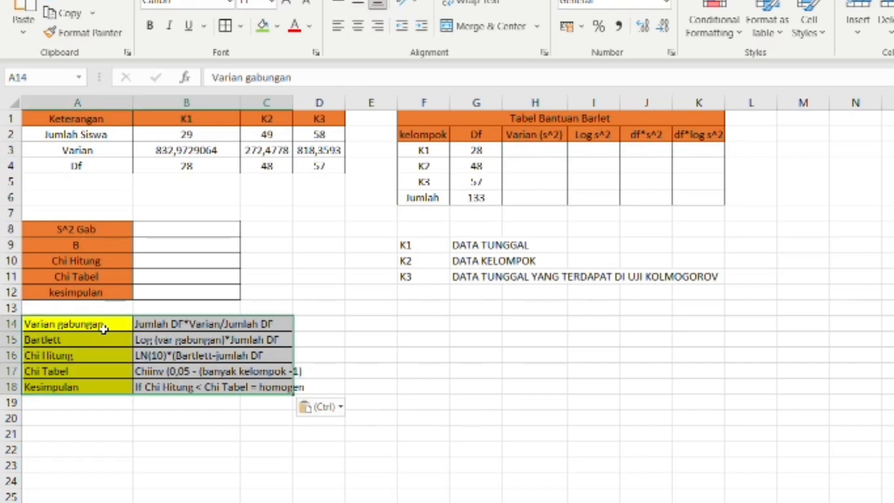
left_click(184, 359)
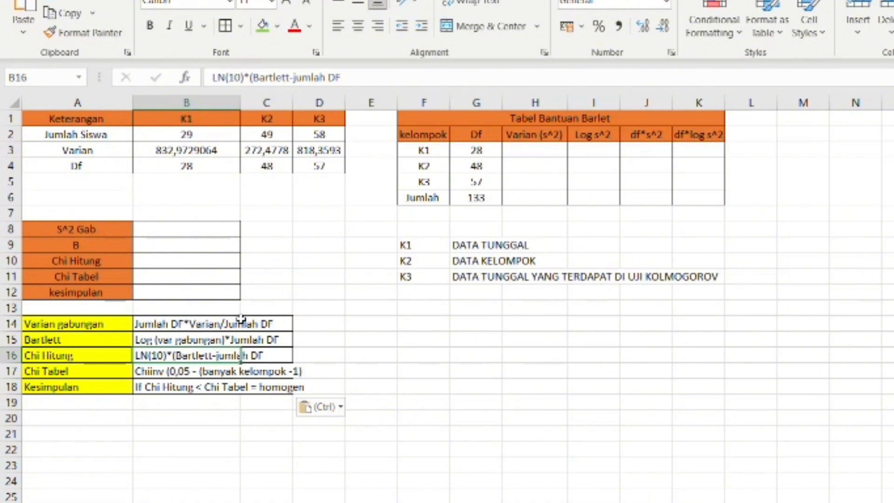
Link the Varian (s^2) cells H3, H4 and H5 to B3, C3 and D3, and sum them in H6.
left_click(534, 152)
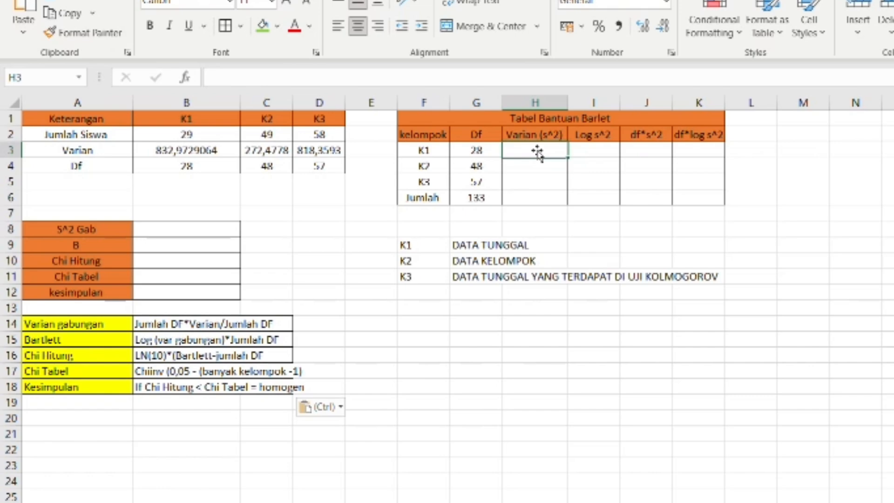
type("=")
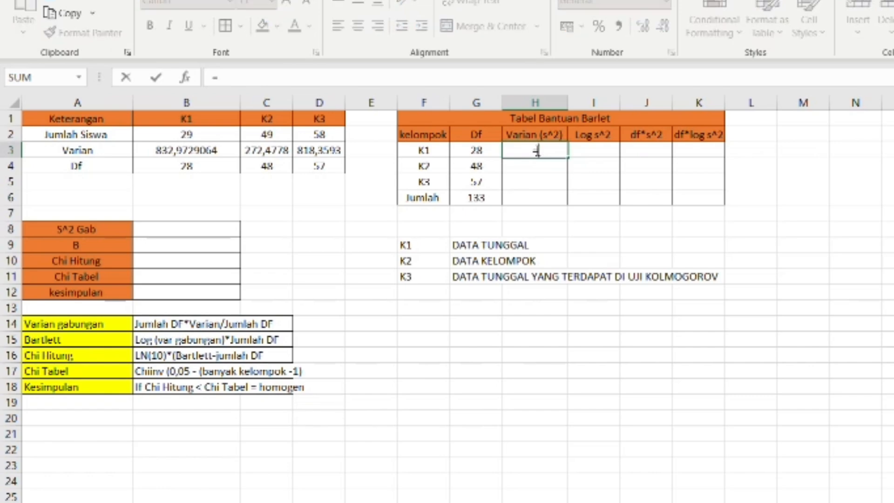
left_click(182, 154)
key("Return")
type("=")
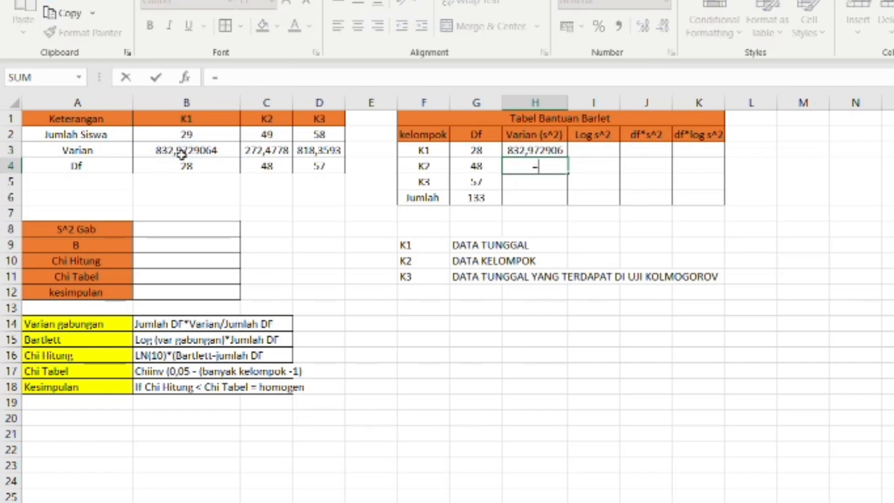
left_click(275, 154)
key("Return")
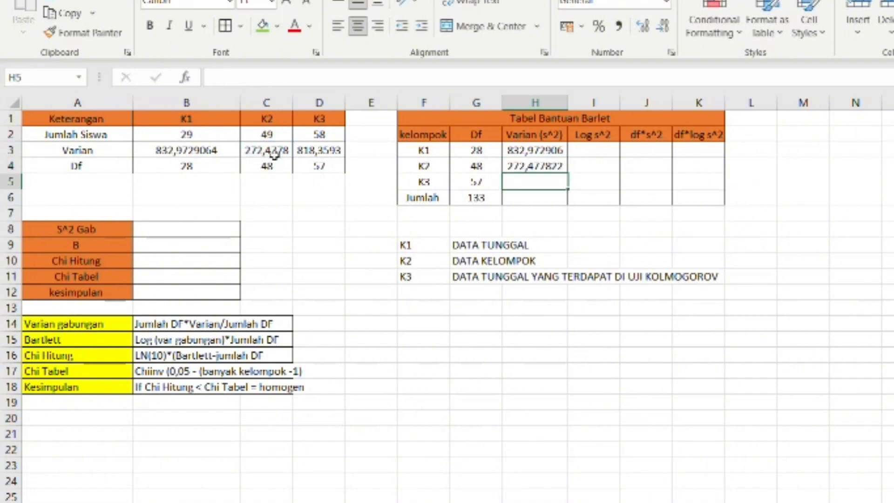
type("=")
left_click(333, 154)
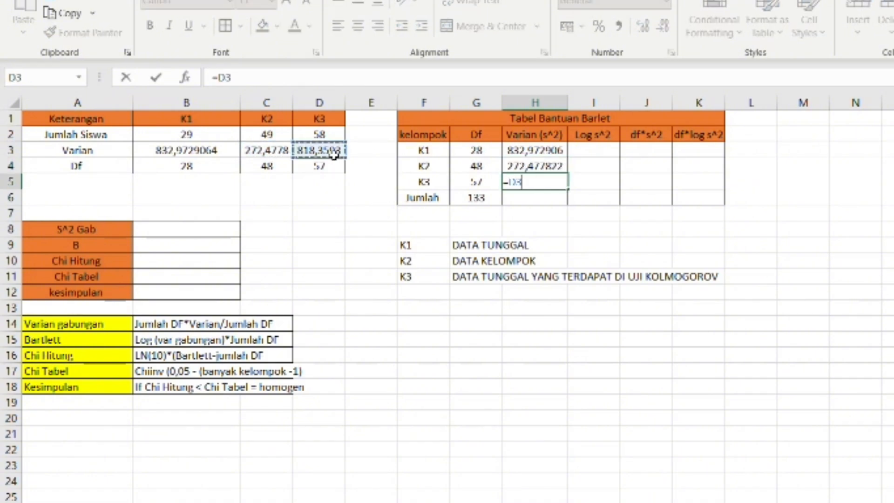
key("Return")
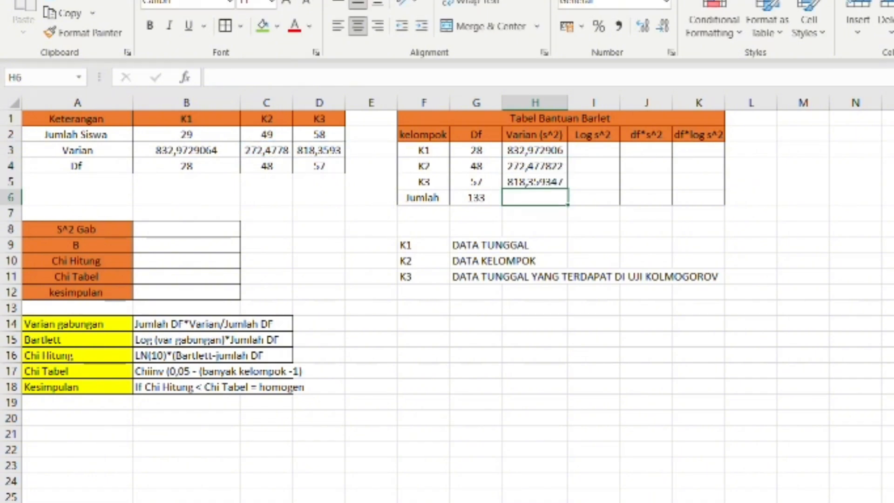
key("alt+equal")
key("Return")
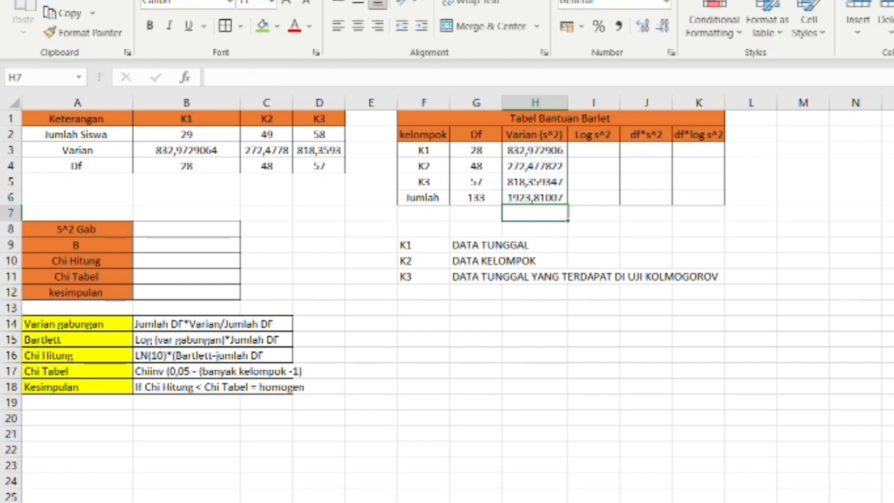
Calculate Log s^2 for K1 in I3 with =LOG(H3) and fill the formula down to I5.
left_click(591, 155)
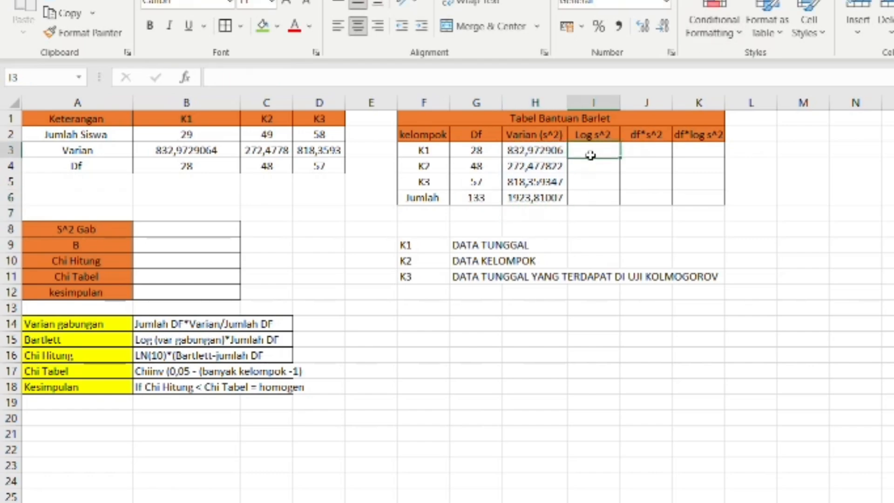
type("=LOG")
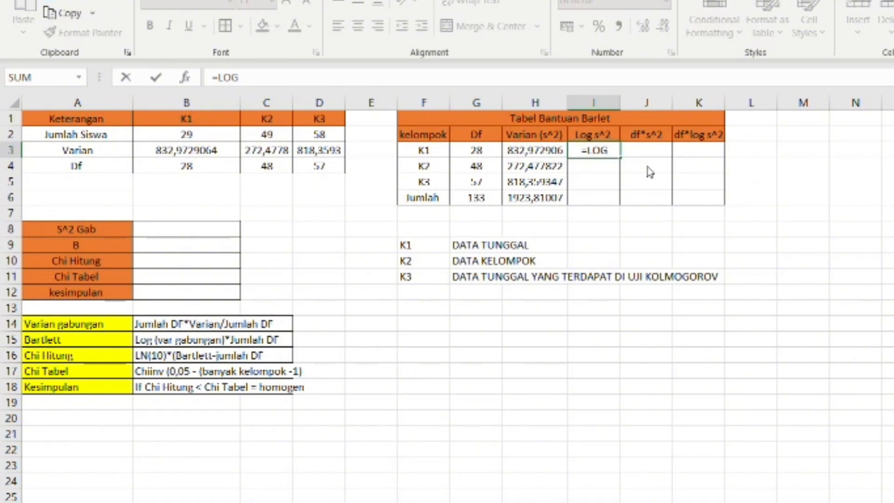
type("(")
left_click(546, 152)
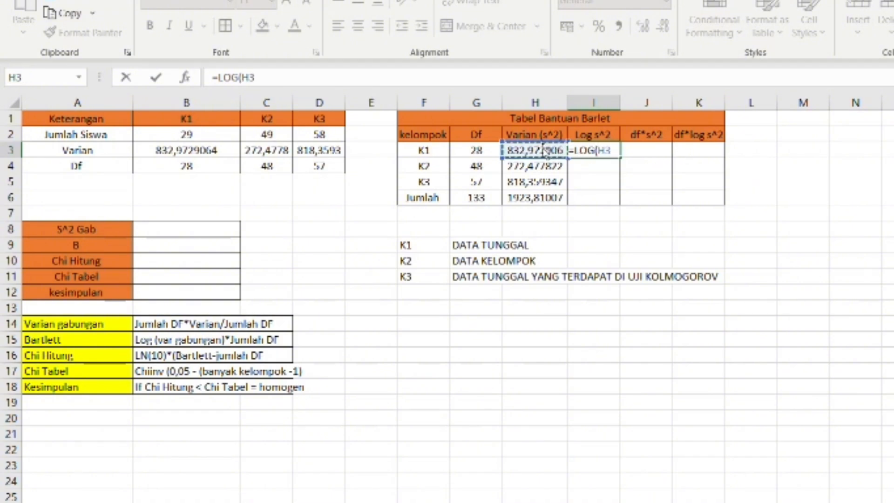
key("Return")
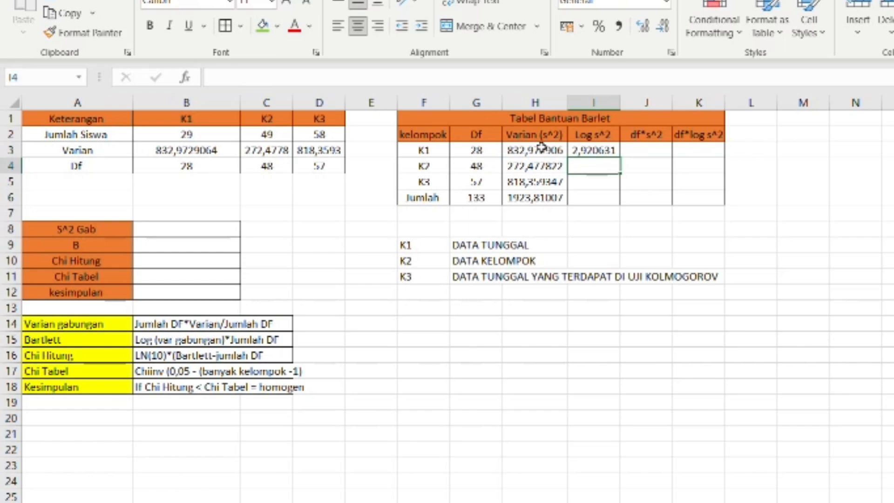
type("=")
key("Escape")
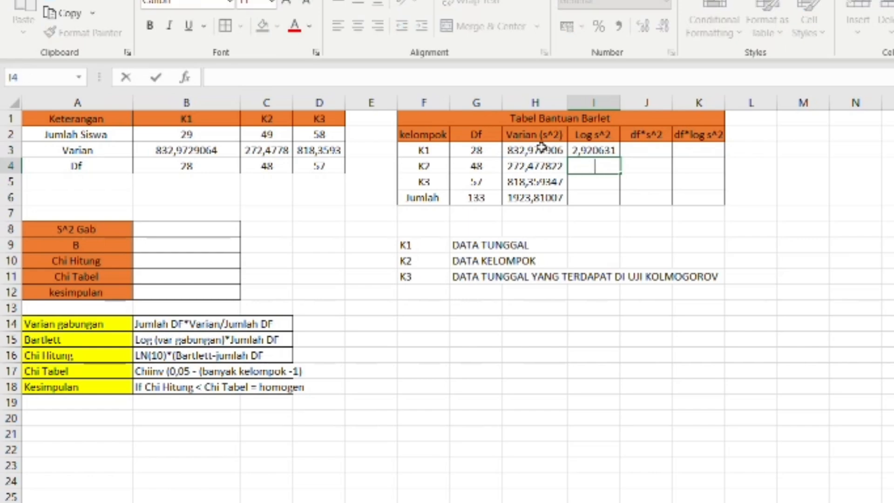
left_click(608, 154)
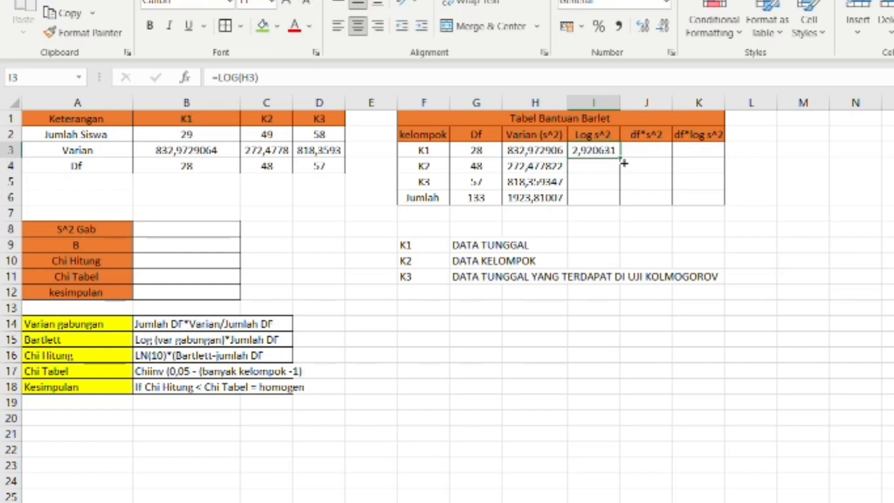
left_click_drag(624, 163, 623, 191)
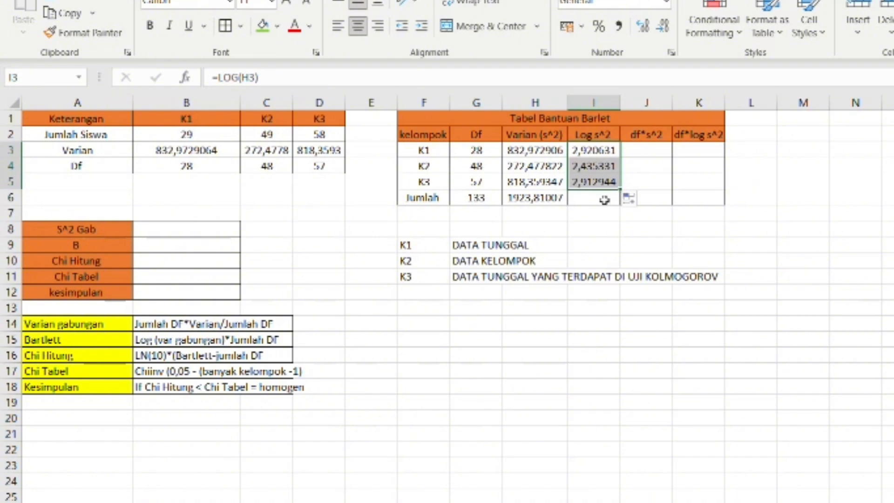
Total the Log s^2 column in the Jumlah row with =SUM(I3:I5) in I6.
left_click(605, 200)
key("alt+equal")
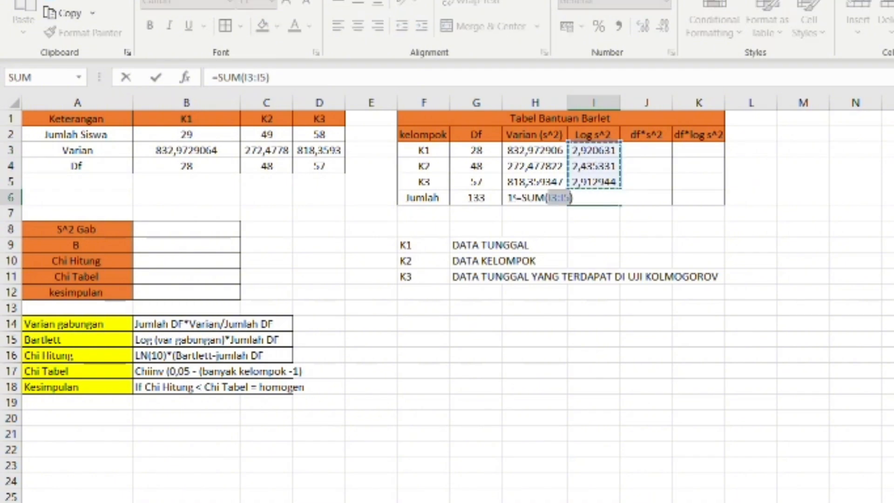
key("Return")
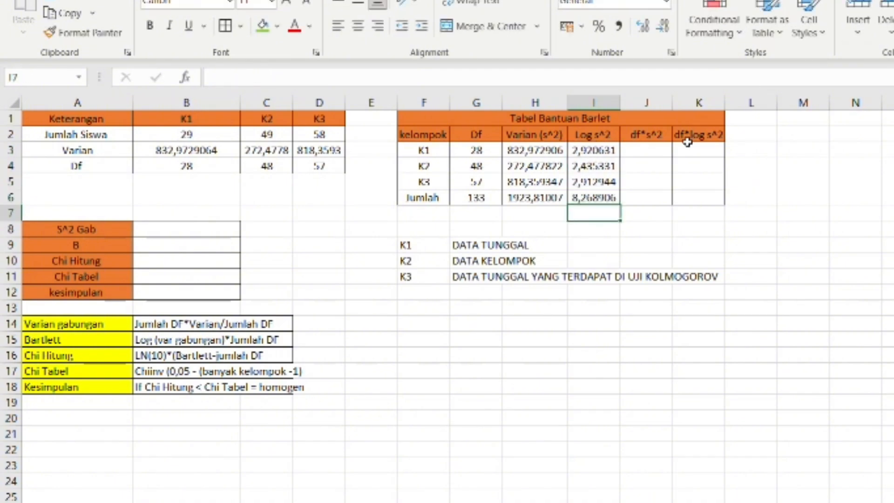
Calculate df*s^2 for K1 in J3 with =G3*H3 and fill the formula down to J5.
left_click(650, 151)
type("=")
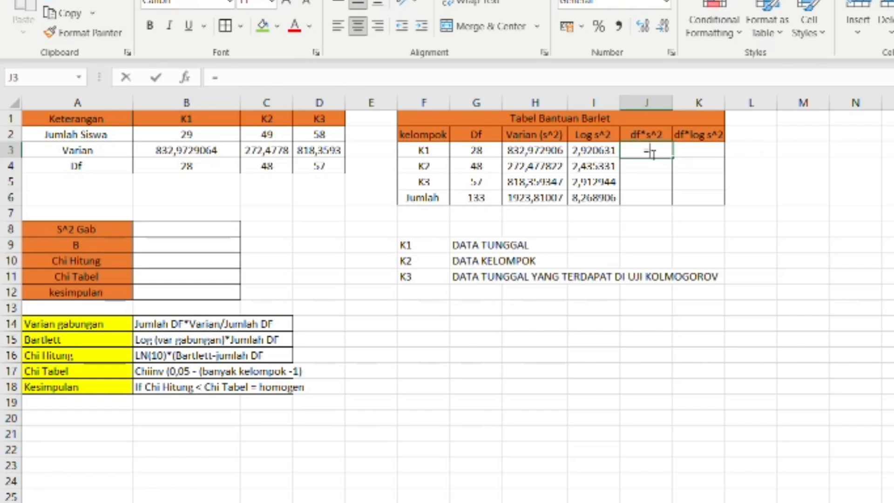
left_click(477, 152)
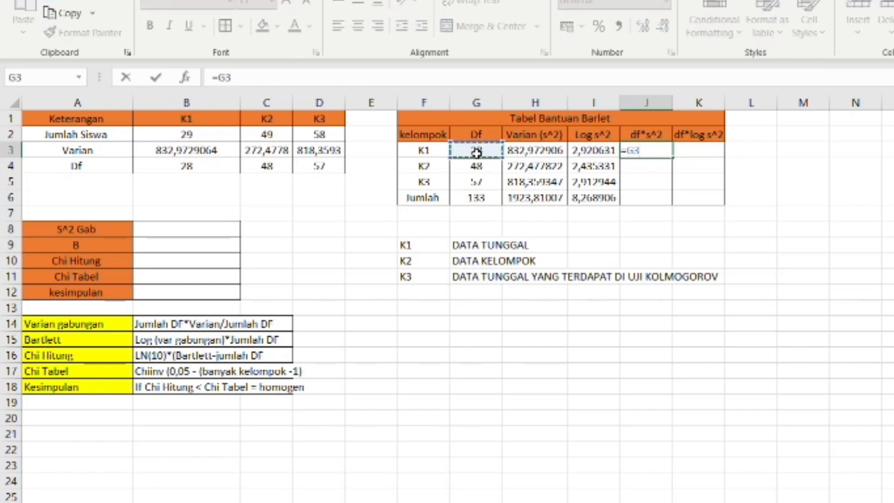
type("*")
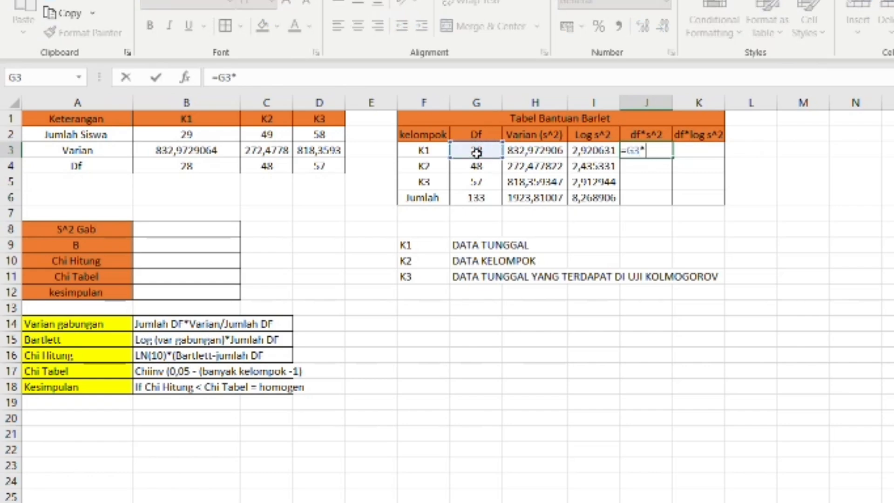
left_click(551, 149)
key("Return")
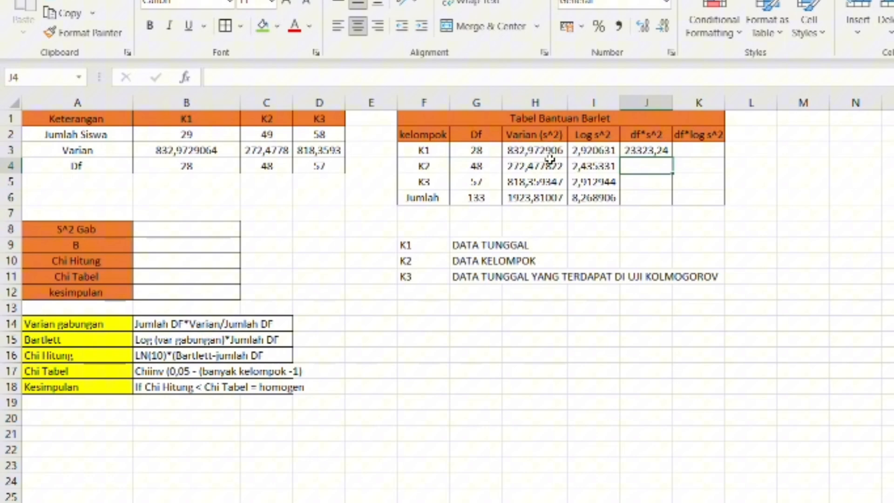
left_click(671, 155)
left_click_drag(673, 159, 676, 188)
Total the df*s^2 column in the Jumlah row by summing J3 through J5 in J6.
left_click(646, 198)
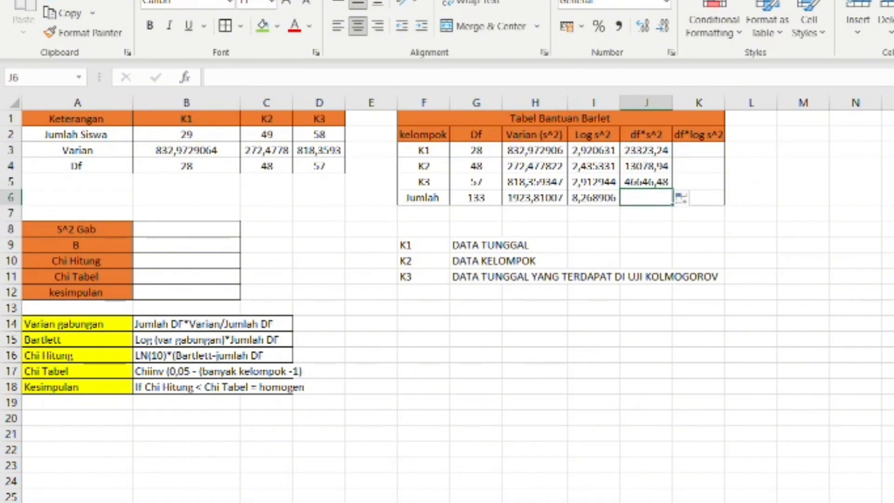
key("alt+equal")
key("Return")
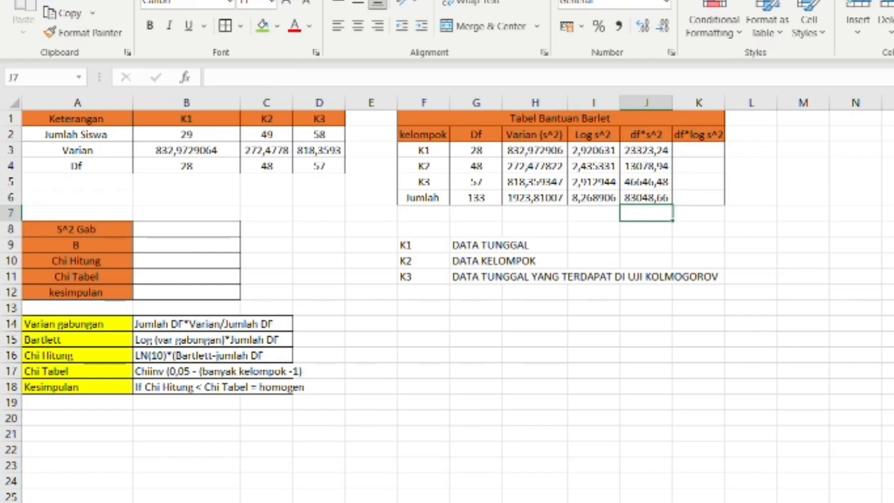
Calculate df*log s^2 for K1 in K3 with =G3*I3 and fill the formula down to K5.
left_click(697, 150)
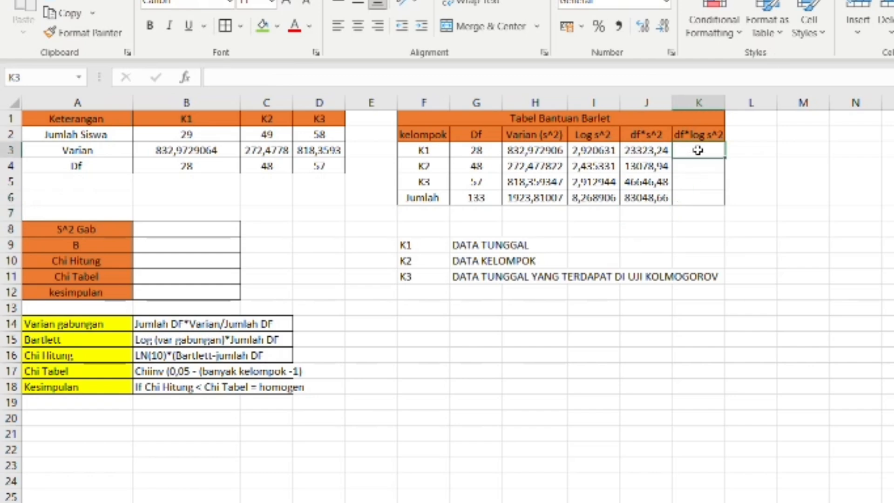
type("=")
left_click(476, 150)
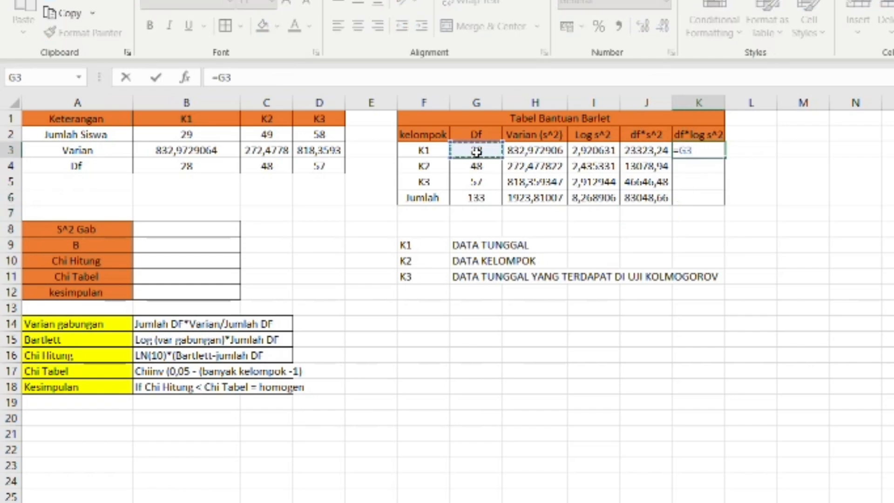
type("*")
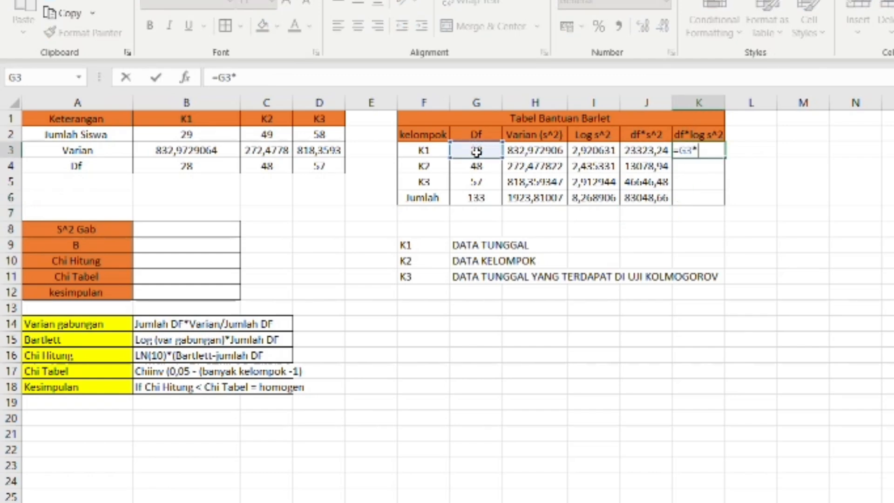
left_click(601, 153)
key("Return")
left_click(694, 150)
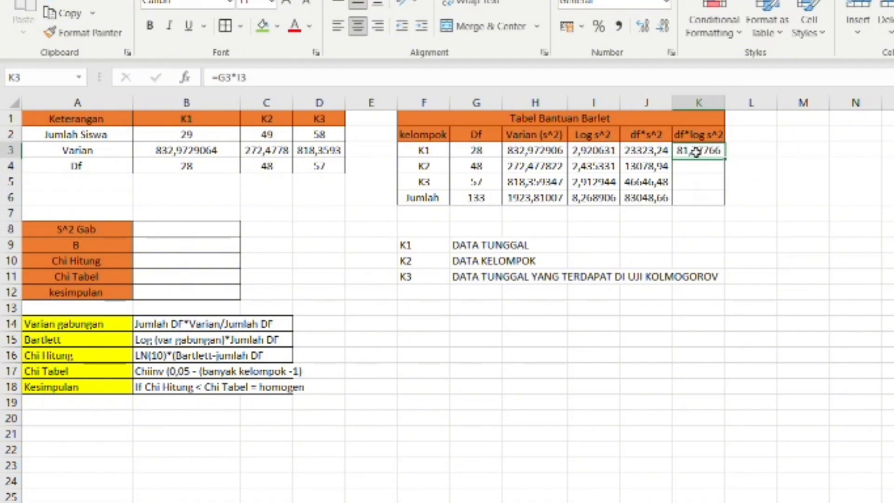
left_click_drag(731, 160, 723, 136)
Total the df*log s^2 column in the Jumlah row by summing K3 through K5 in K6.
left_click(690, 197)
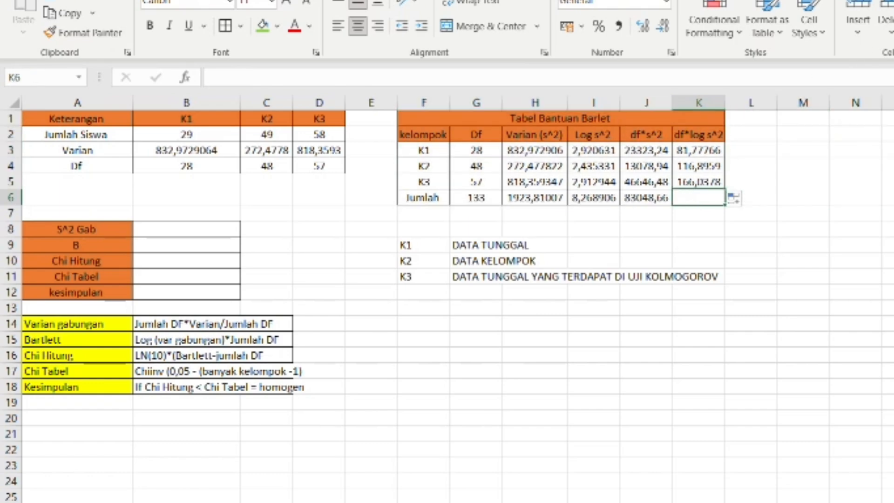
key("alt+equal")
key("Return")
Calculate the combined variance S^2 Gab in B8 with =J6/G6.
left_click_drag(186, 229, 186, 261)
type("=")
left_click(664, 203)
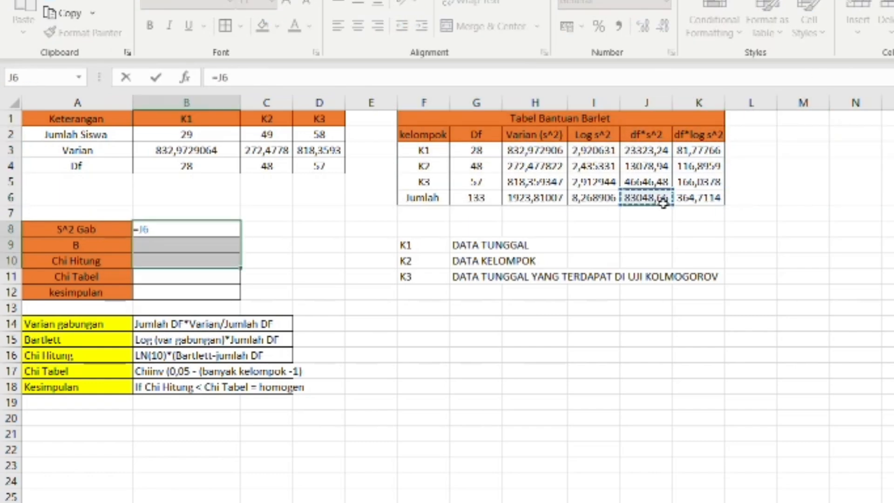
type("/")
left_click(474, 199)
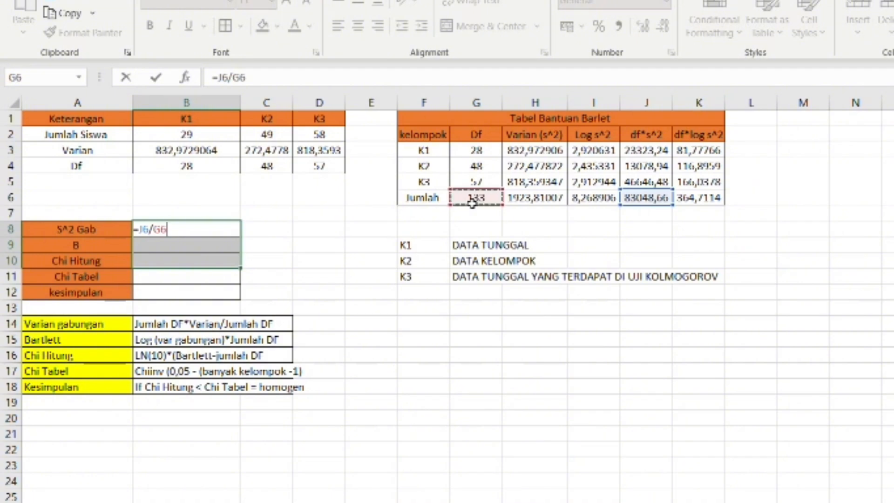
key("Return")
type("=")
key("BackSpace")
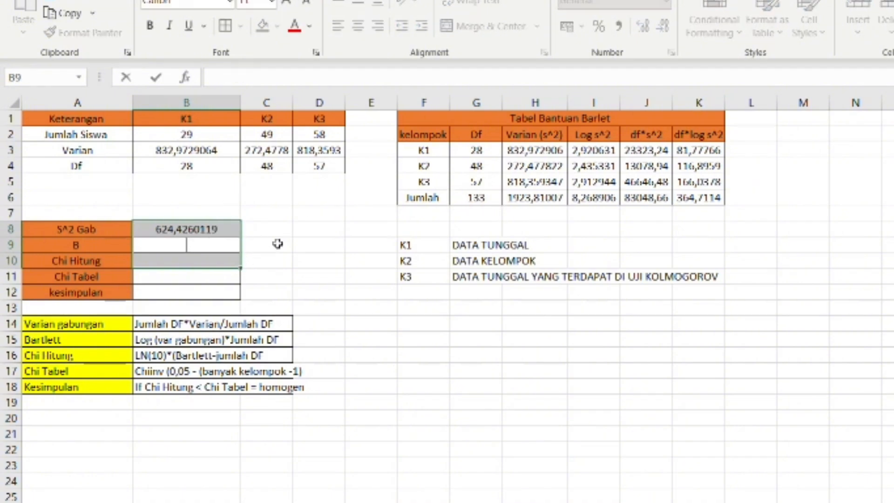
key("BackSpace")
key("Return")
left_click(233, 263)
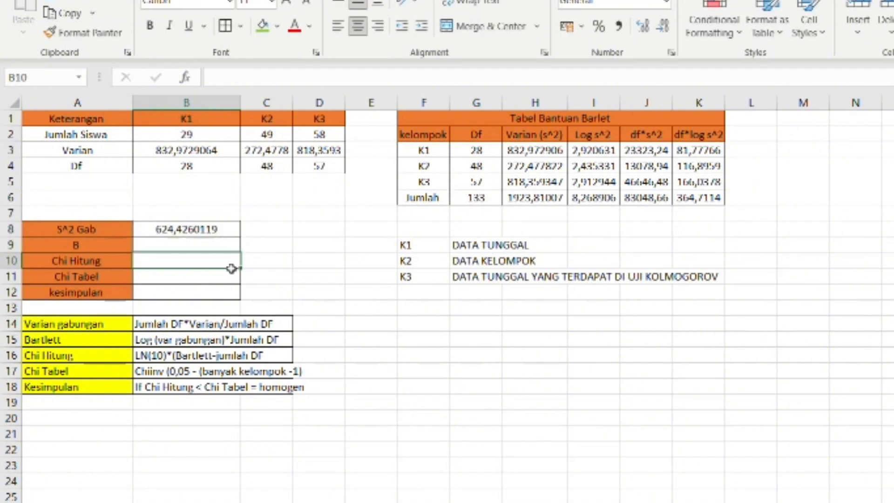
Calculate the Bartlett value B in B9 with =LOG(B8)*G6.
left_click(215, 249)
type("=")
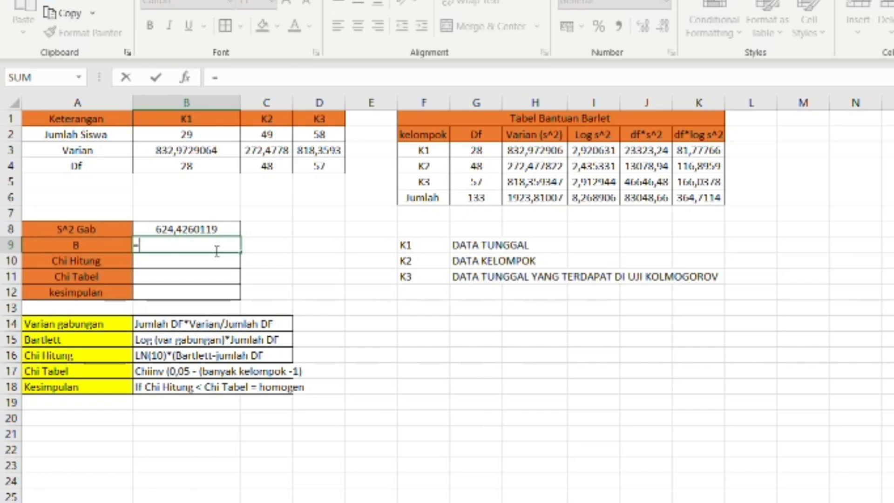
type("LOG(")
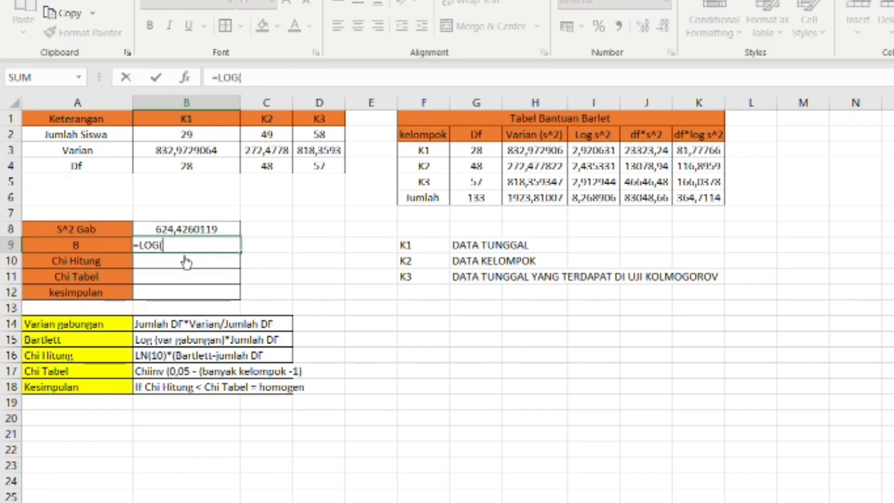
left_click(189, 230)
type(")*")
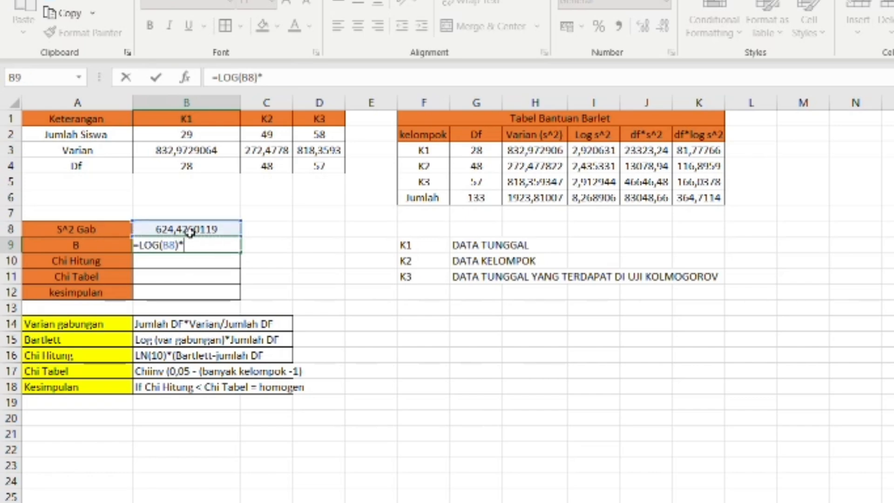
left_click(491, 204)
key("Return")
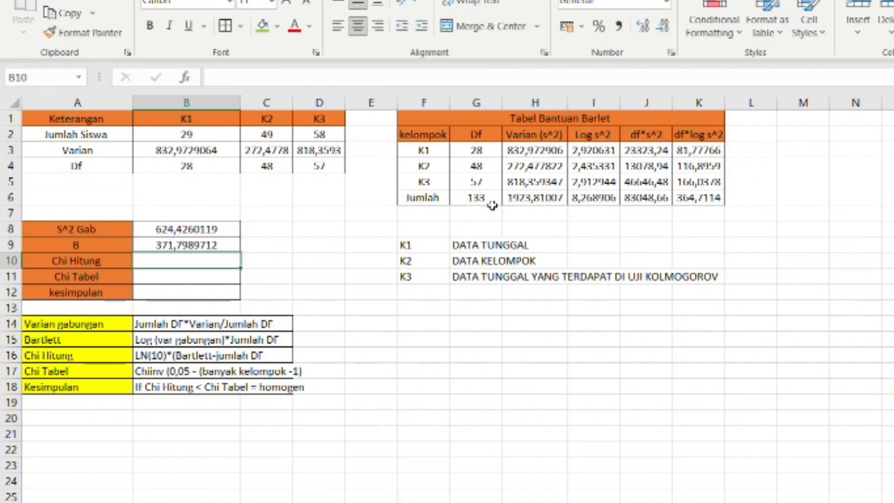
Calculate Chi Hitung in B10 with =LN(10)*(B9-G6).
type("=LN")
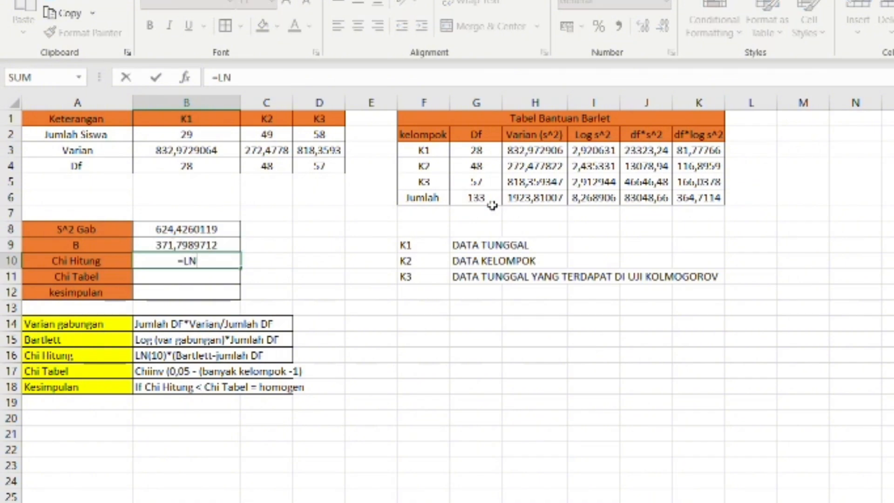
type("(10")
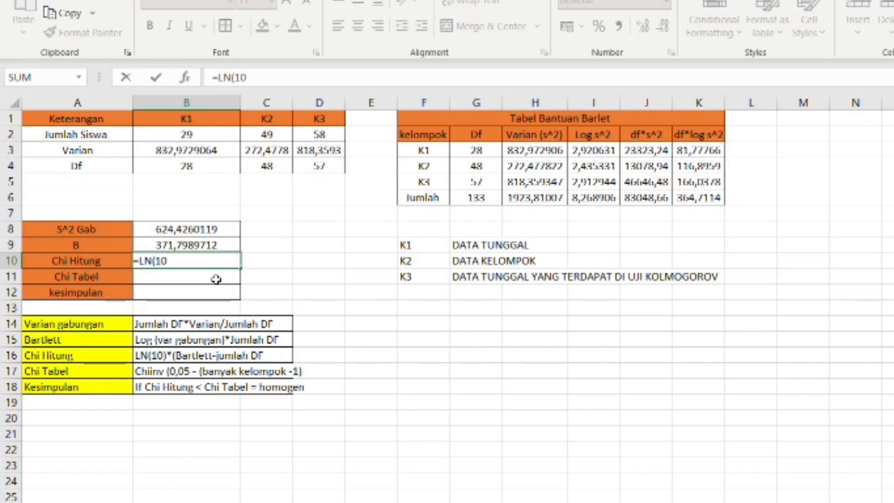
type(")*(")
left_click(209, 248)
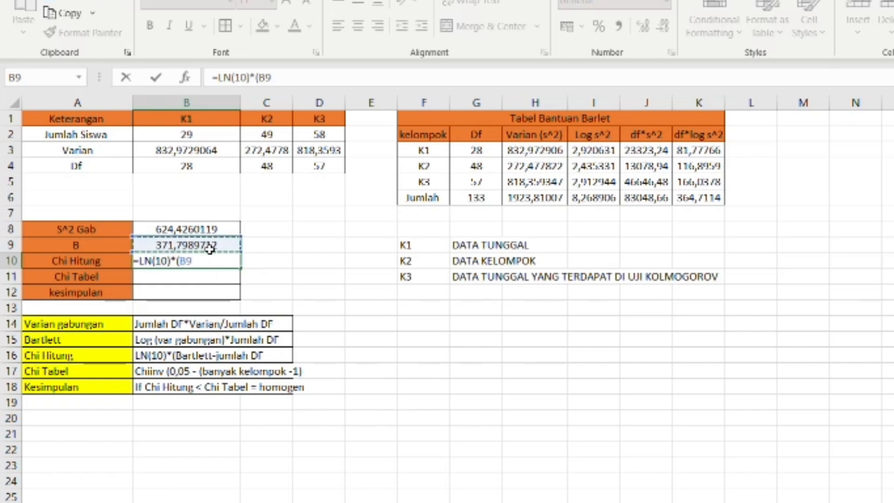
type("-")
left_click(463, 200)
type(")")
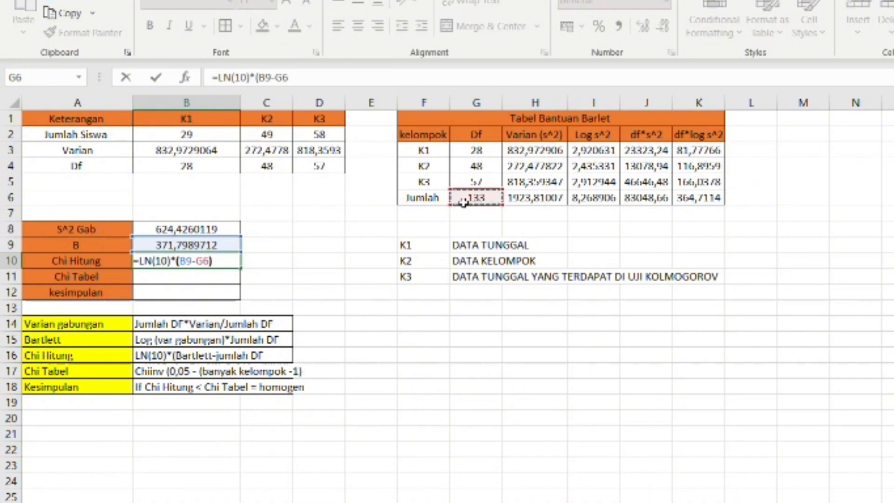
key("Return")
Try to calculate Chi Tabel in B11 with =CHIINV(0,05 - (2) and erase the formula.
type("=")
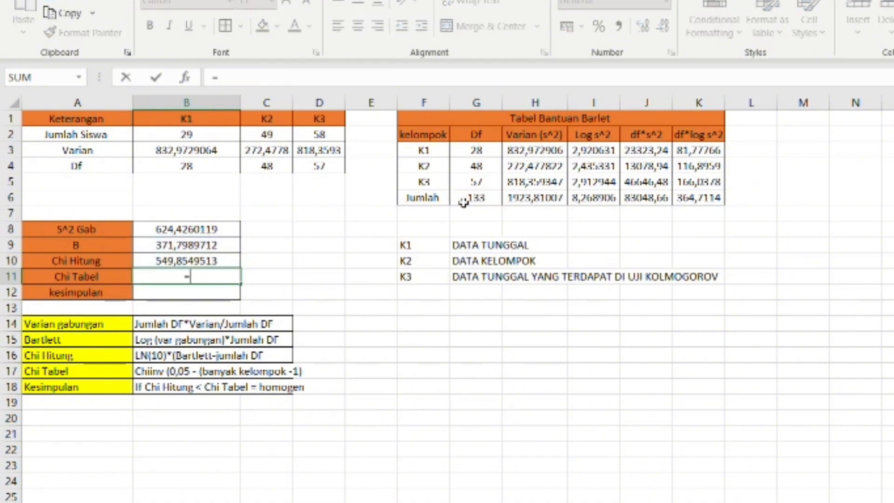
type("CHIINV(")
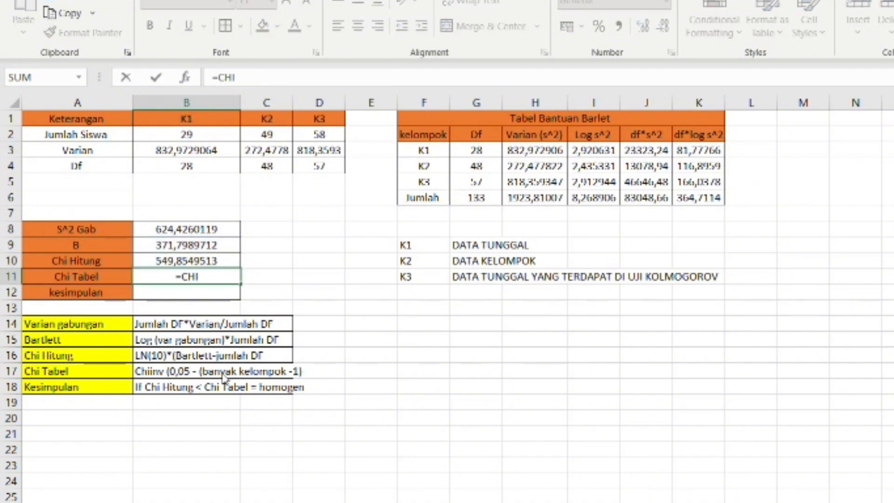
type("0,05 - (2")
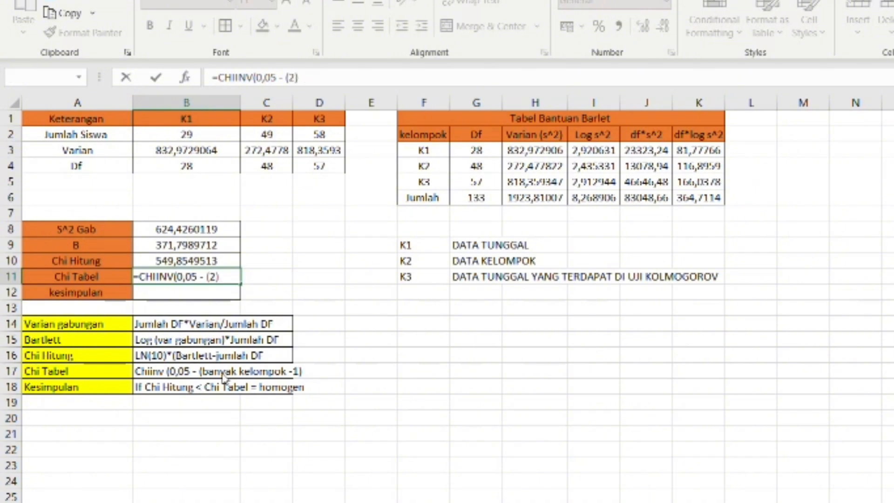
key("Return")
key("BackSpace")
key("BackSpace")
key("BackSpace")
key("BackSpace")
key("BackSpace")
key("BackSpace")
key("BackSpace")
key("BackSpace")
key("BackSpace")
key("BackSpace")
key("BackSpace")
key("BackSpace")
key("BackSpace")
key("BackSpace")
key("BackSpace")
key("BackSpace")
key("BackSpace")
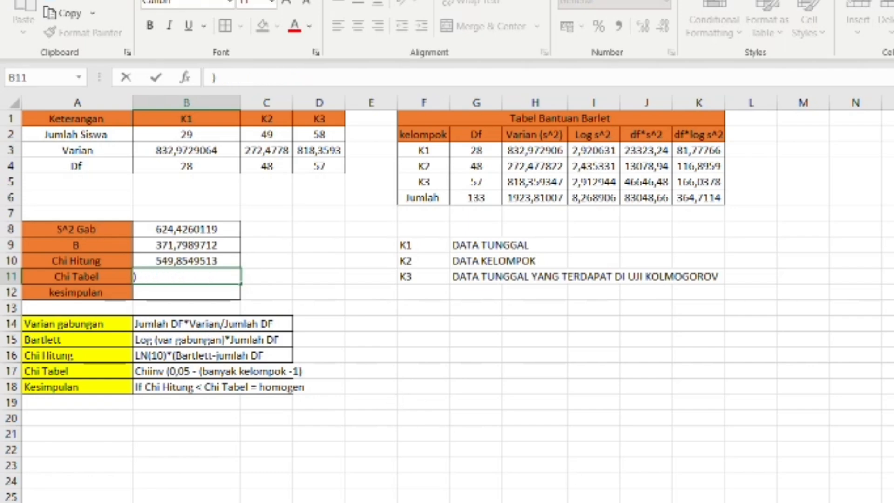
key("Return")
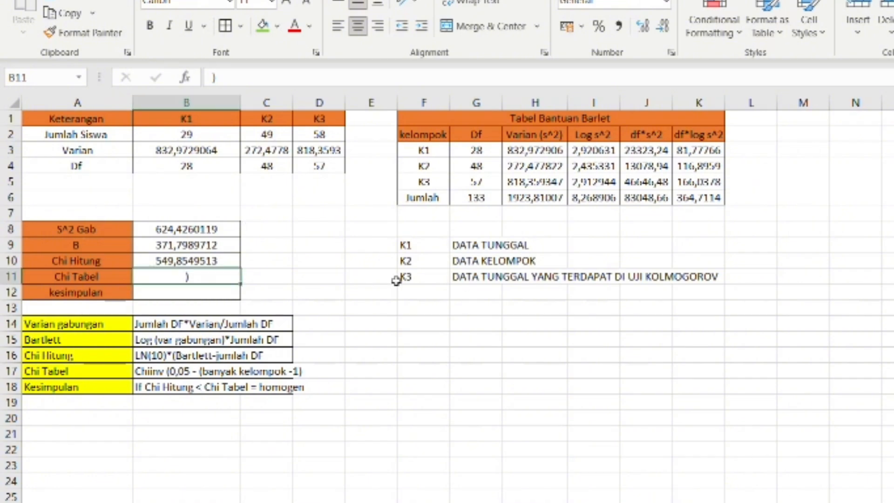
Calculate Chi Tabel in B11 with =CHIINV(0,05;2).
type("=CHI")
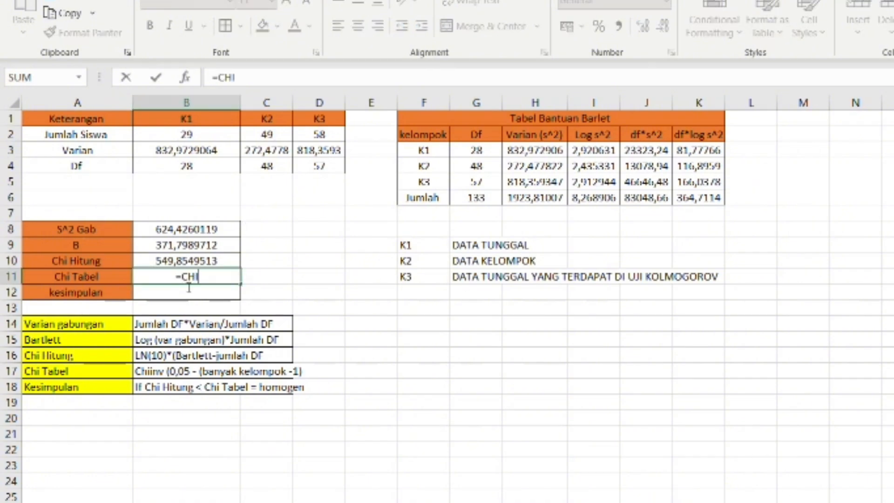
type("INV(0")
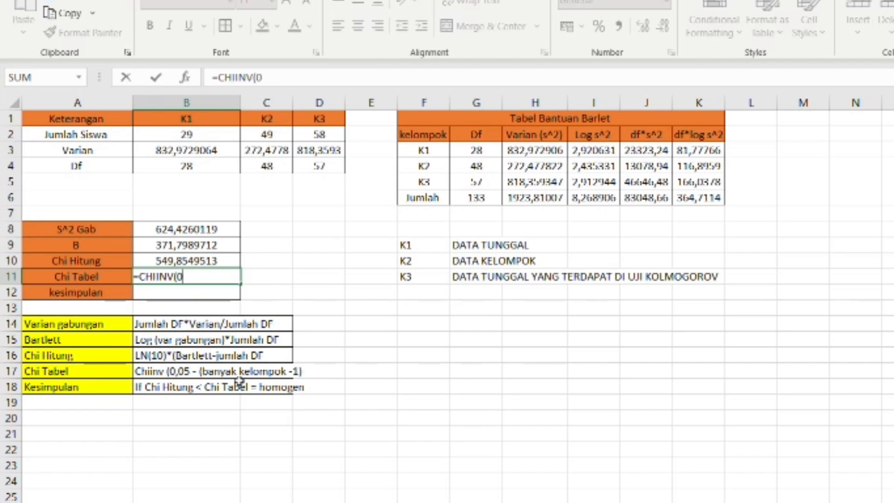
type(",05;2)")
key("Return")
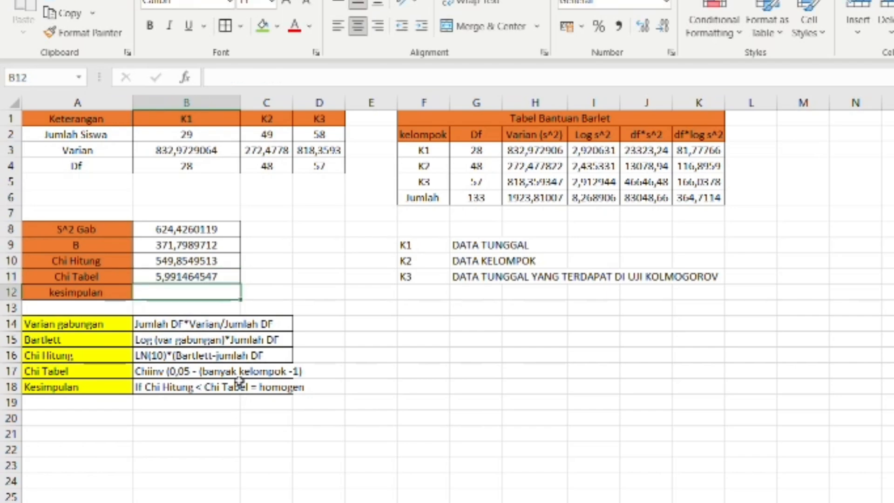
Fill the kesimpulan cell B12 with =IF(B10<B11;"DATA BERDISTRIBUSI NORMAL";"DATA TIDAK BERDISTRIBUSI NORMAL").
type("=IF(")
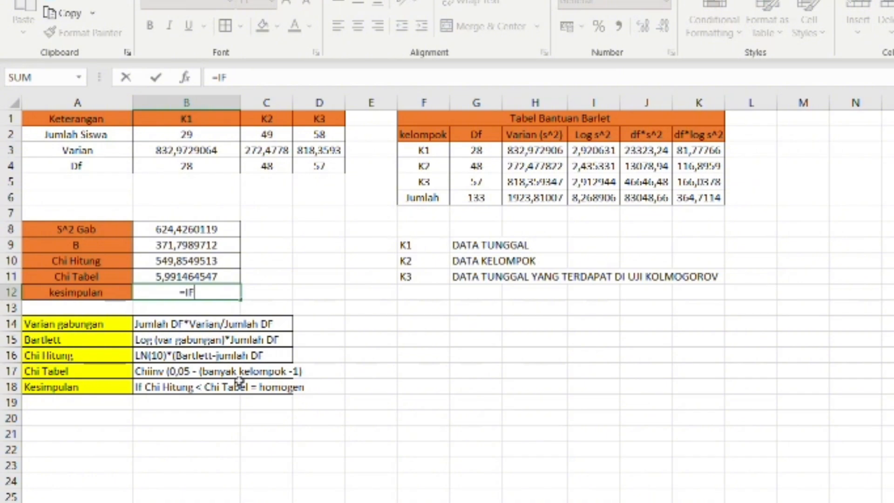
left_click(193, 262)
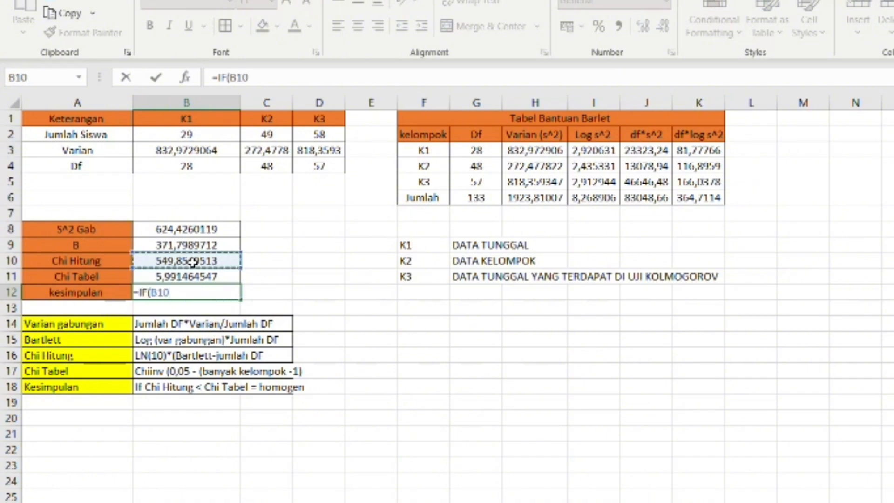
type(",")
left_click(186, 277)
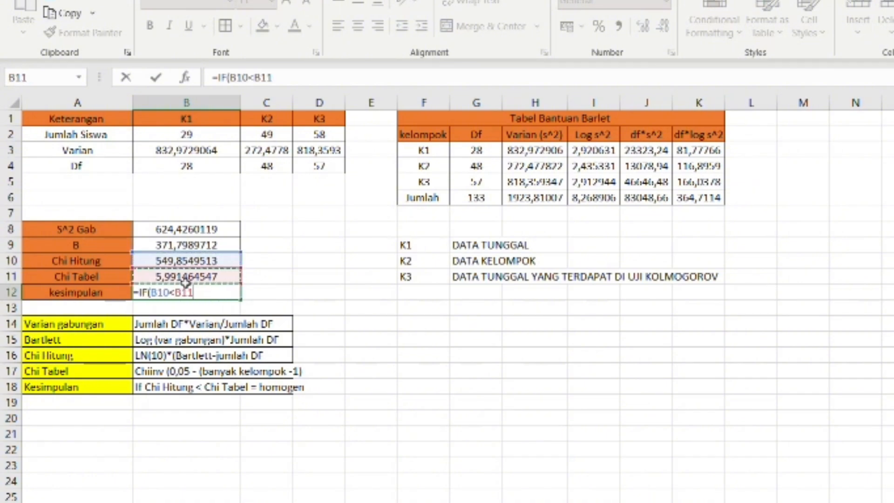
type(";\"DATA")
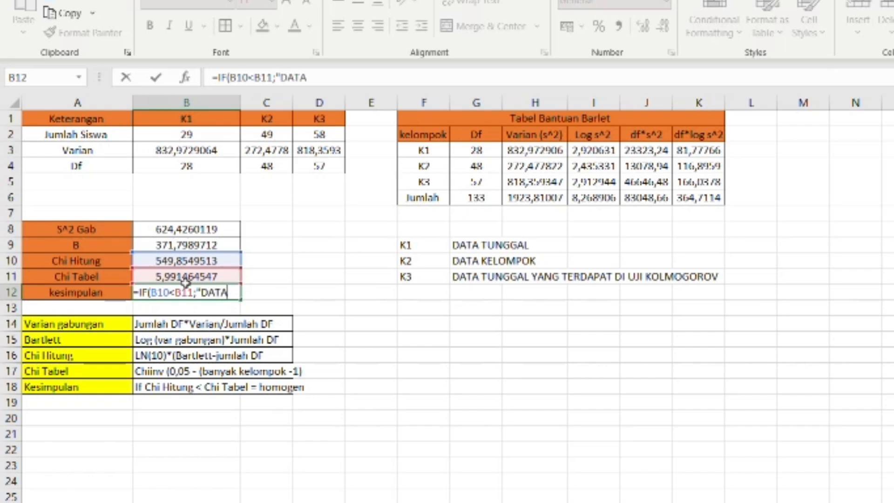
type(" BERDISTRIBUSI ")
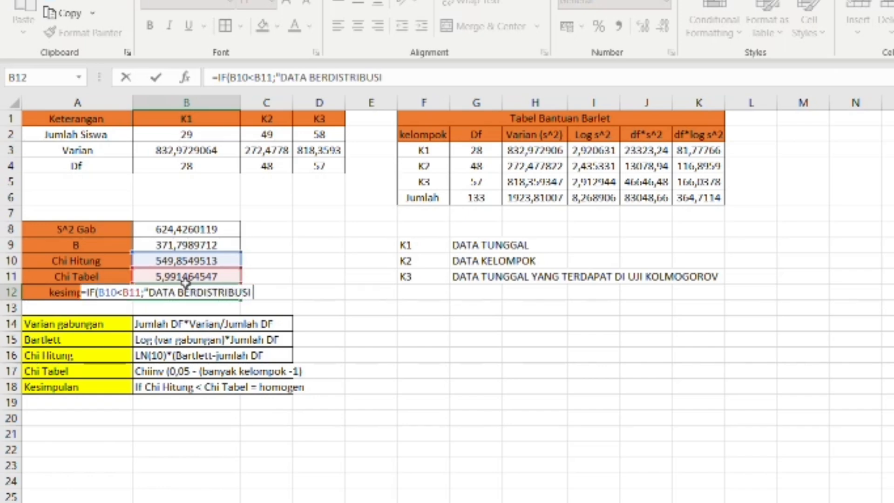
type("NORMAL")
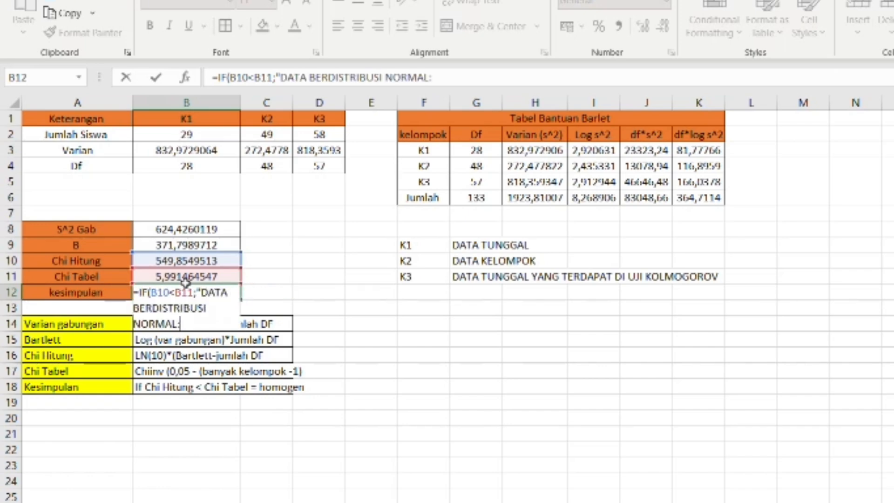
type("\";\"DATA TIDAK")
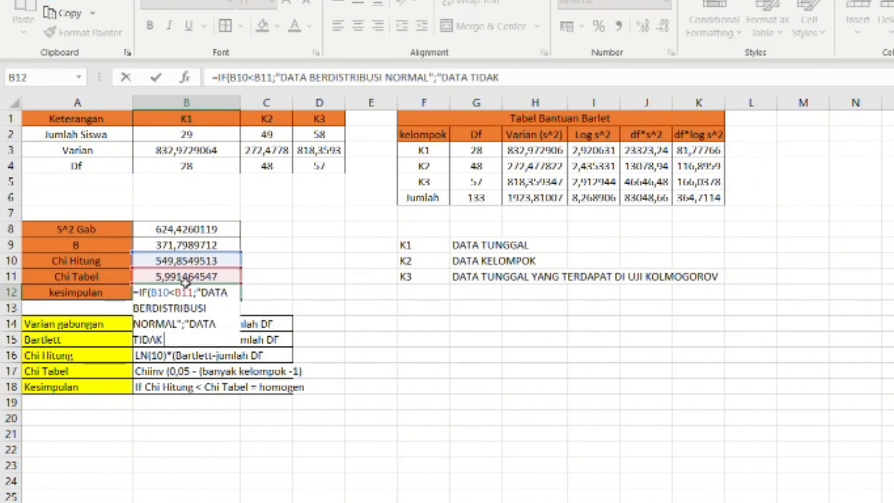
type(" BERDISTRIBUSI")
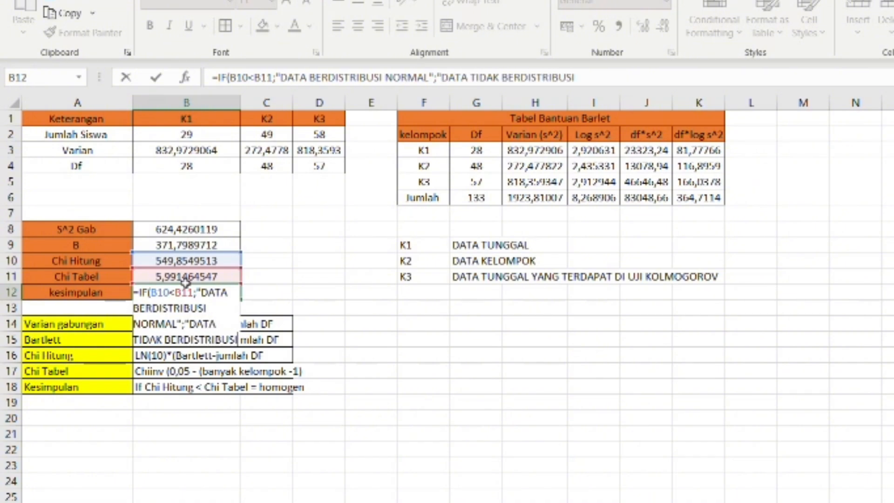
type(" N")
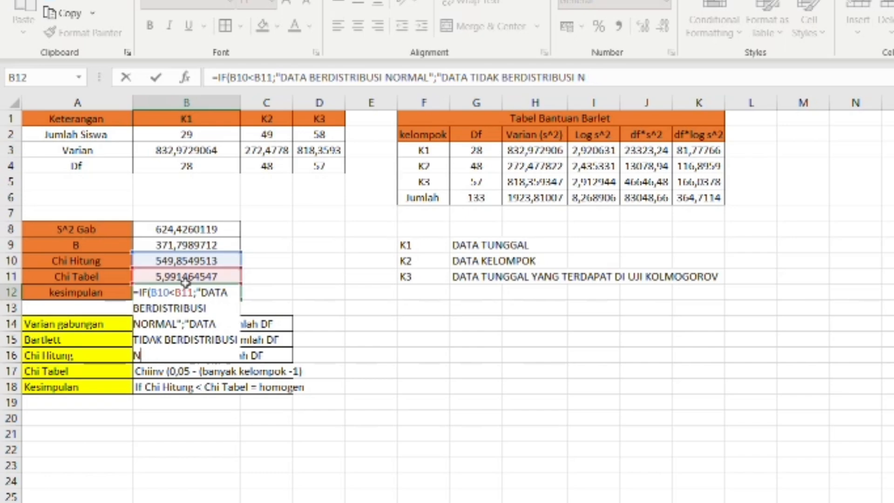
type("ROORMAL")
key("Return")
Merge and center the kesimpulan result across B12:D12.
left_click(186, 291)
left_click_drag(187, 292, 313, 290)
left_click(484, 26)
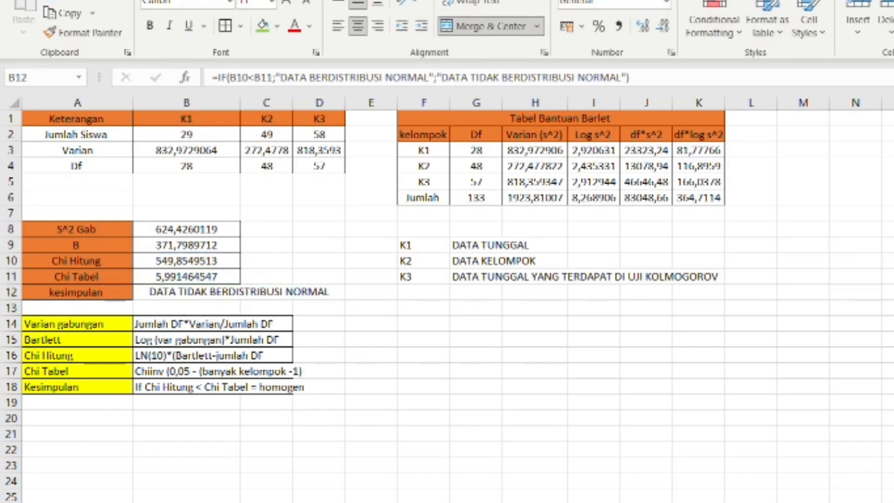
left_click(463, 339)
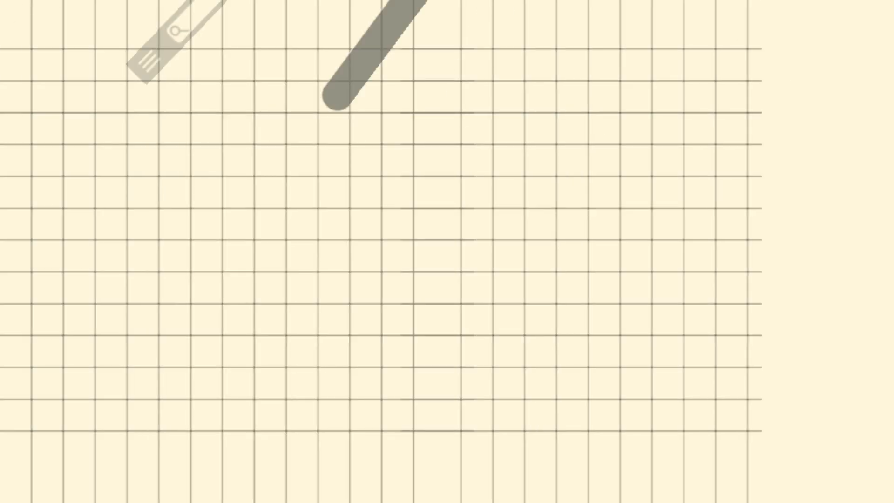